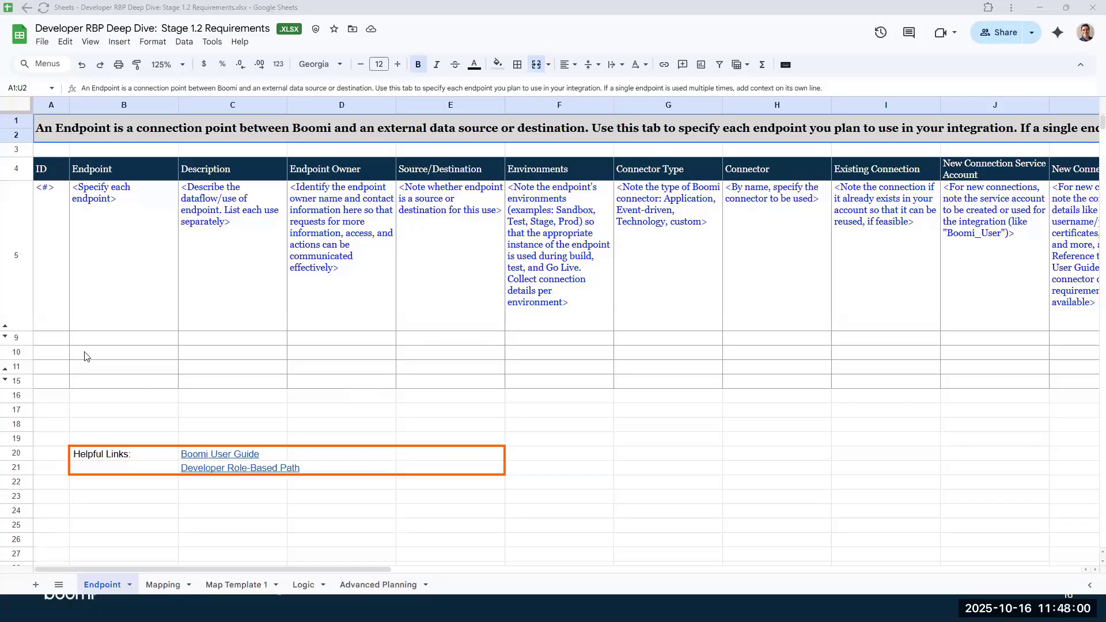
# Step: Unhide rows 6 to 8 on the Endpoint sheet and review each endpoint's description and source/destination entries
pyautogui.click(5, 334)
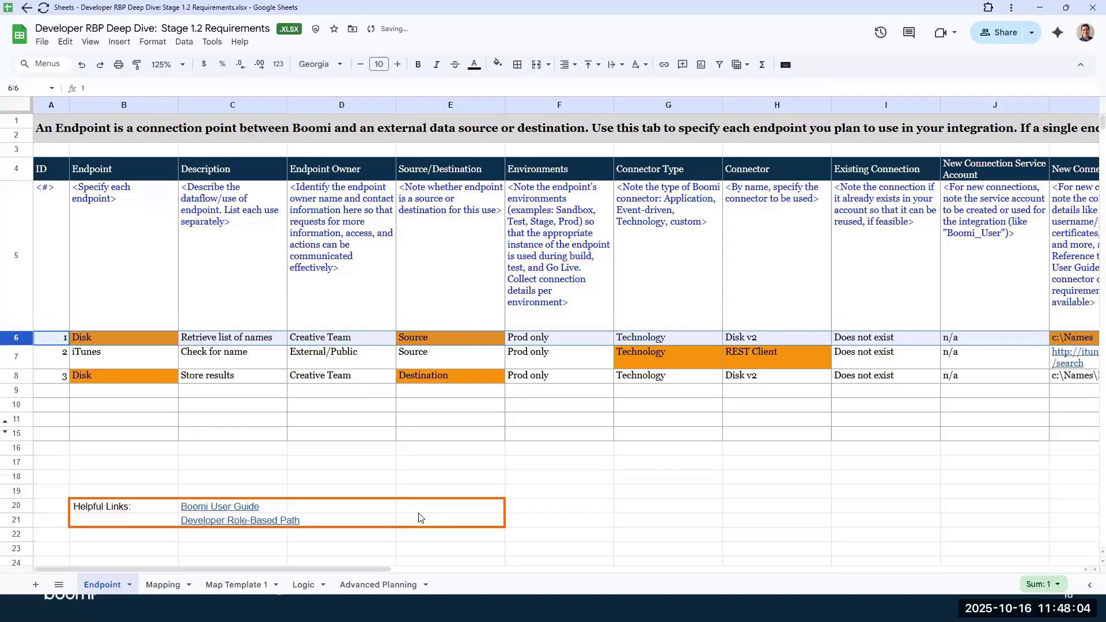
pyautogui.click(200, 366)
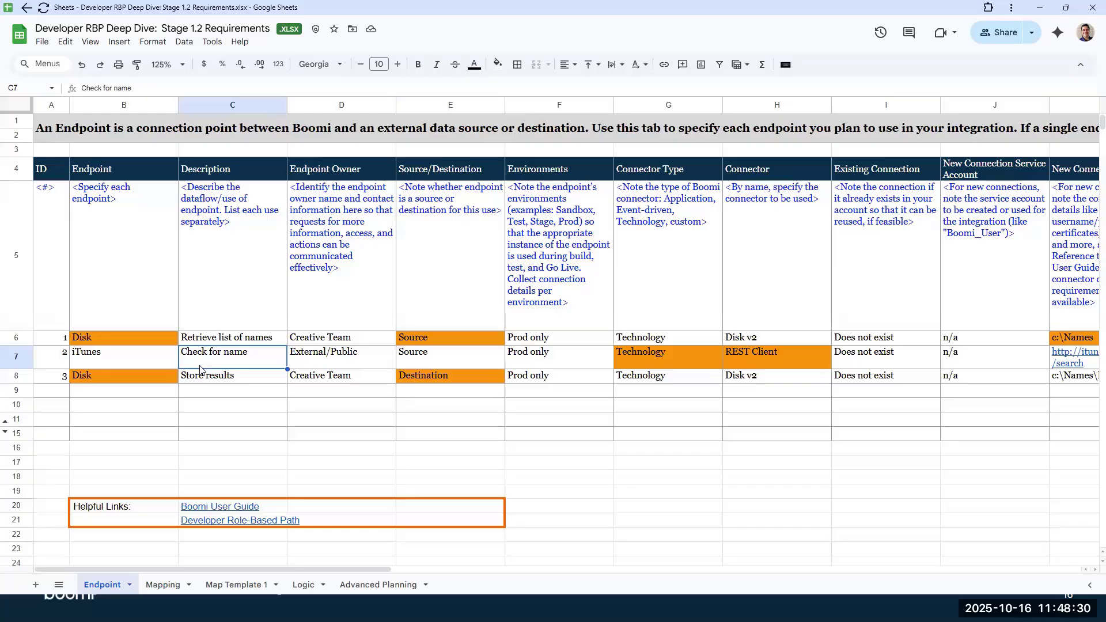
pyautogui.click(214, 339)
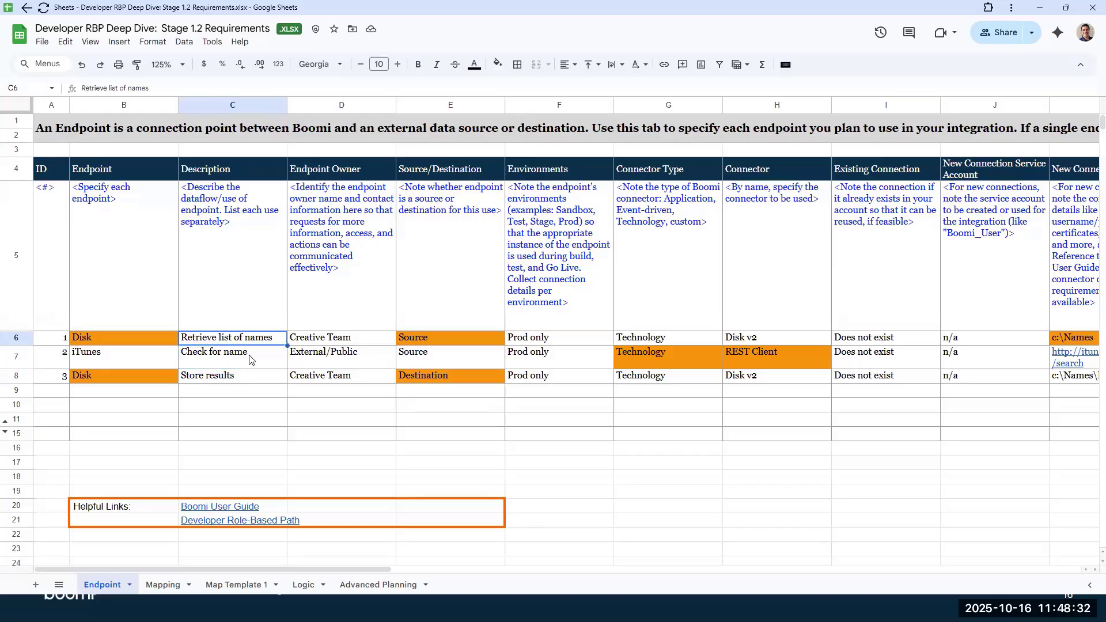
pyautogui.click(227, 377)
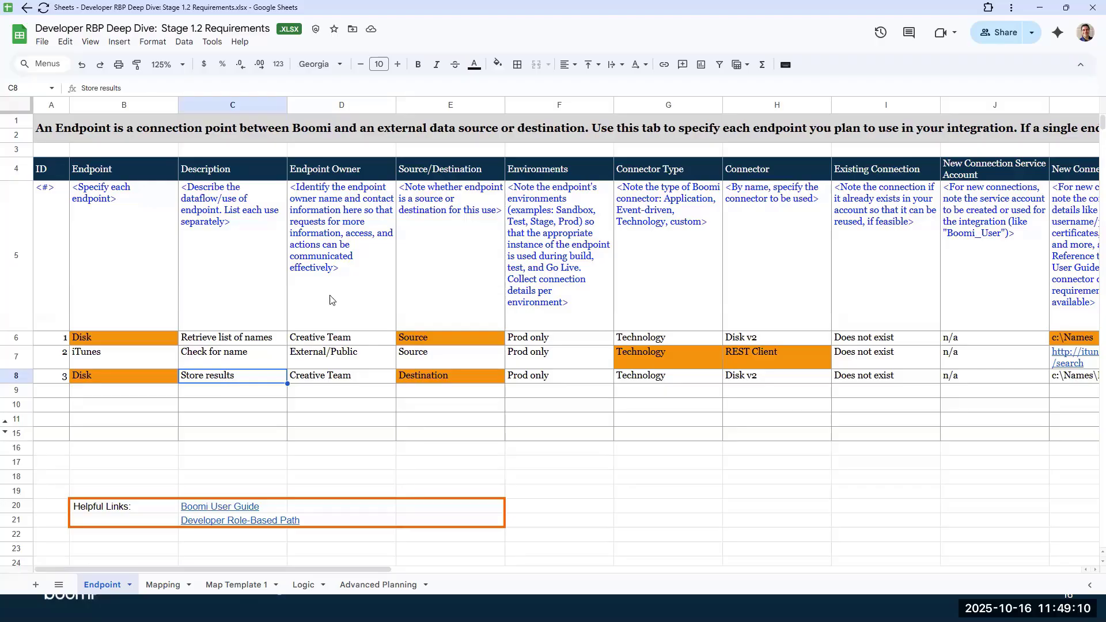
pyautogui.click(411, 344)
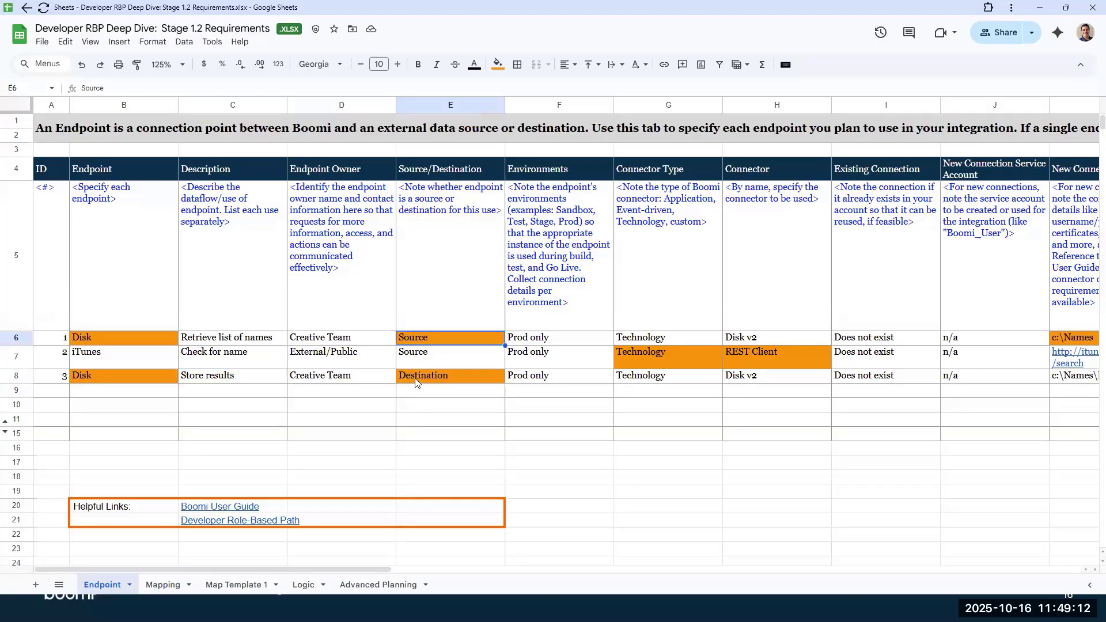
pyautogui.click(417, 378)
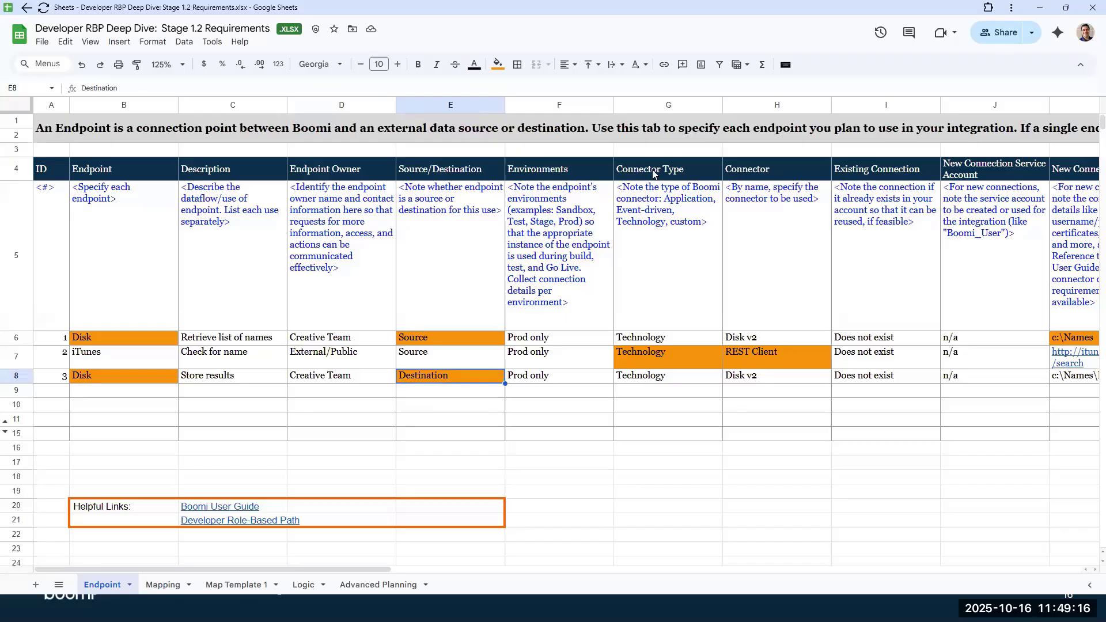
# Step: Examine the Connector Type and Connector columns, focusing on the iTunes endpoint's entries
pyautogui.moveTo(654, 173); pyautogui.dragTo(741, 170)
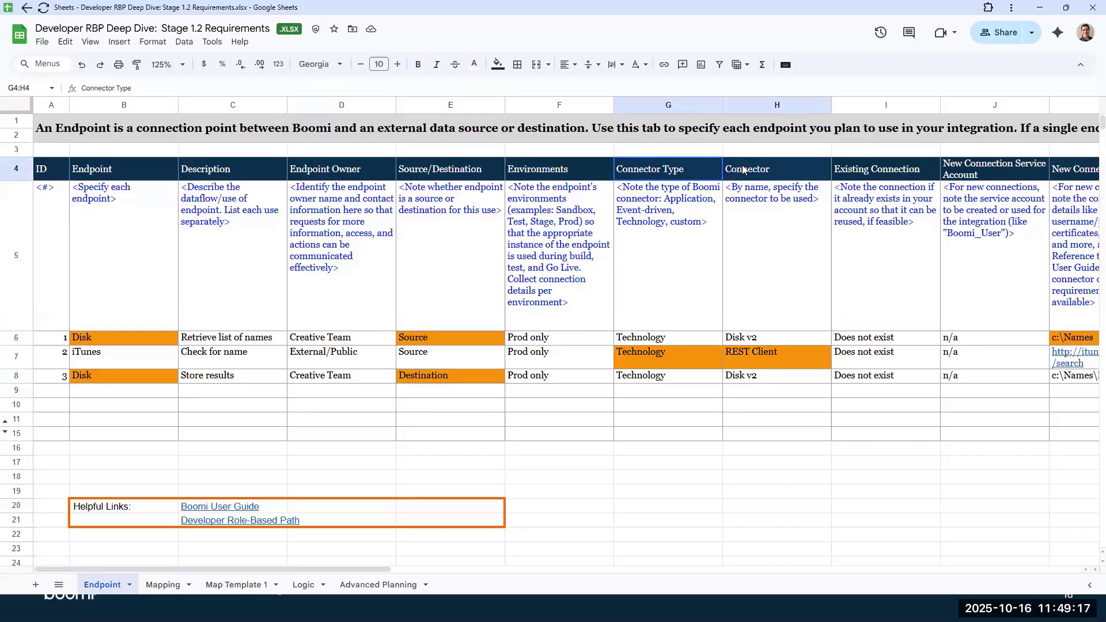
pyautogui.click(696, 360)
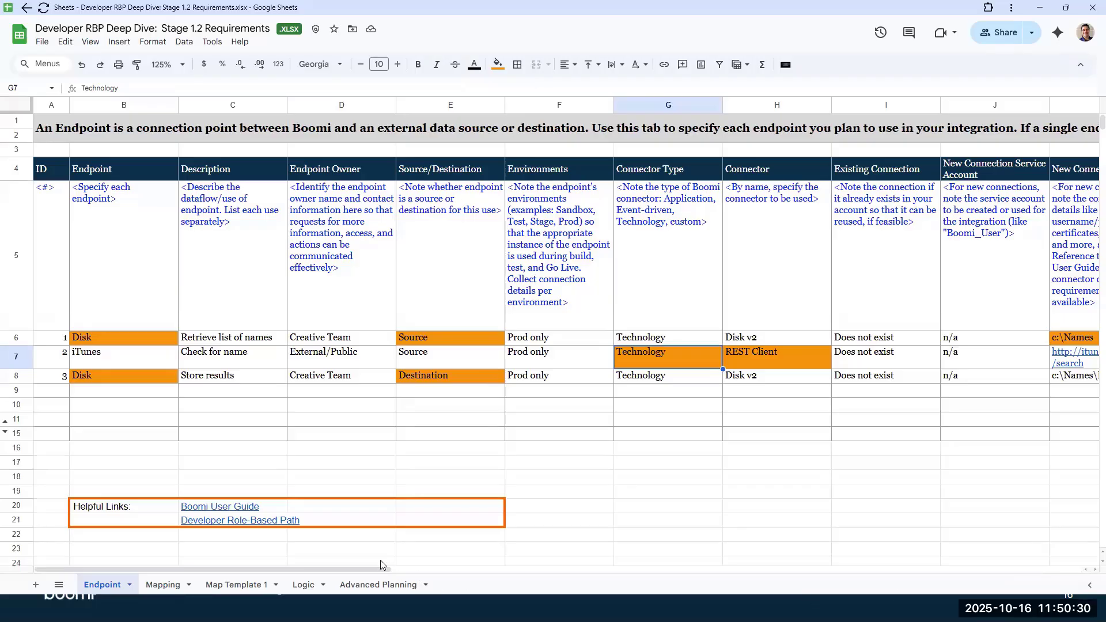
pyautogui.moveTo(372, 569); pyautogui.dragTo(381, 570)
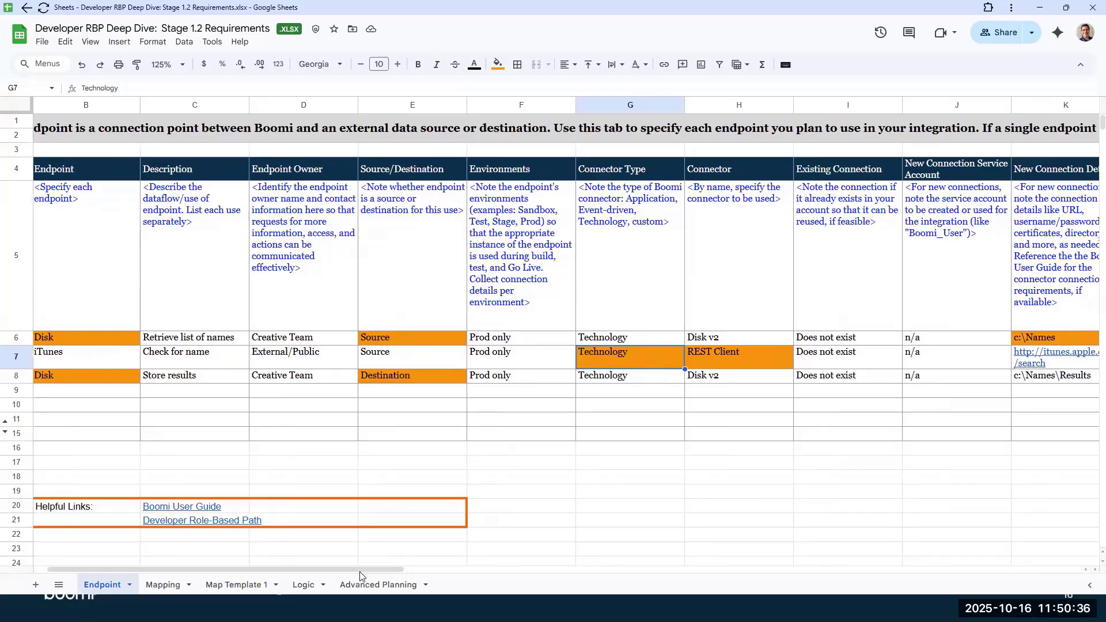
pyautogui.moveTo(373, 571); pyautogui.dragTo(412, 569)
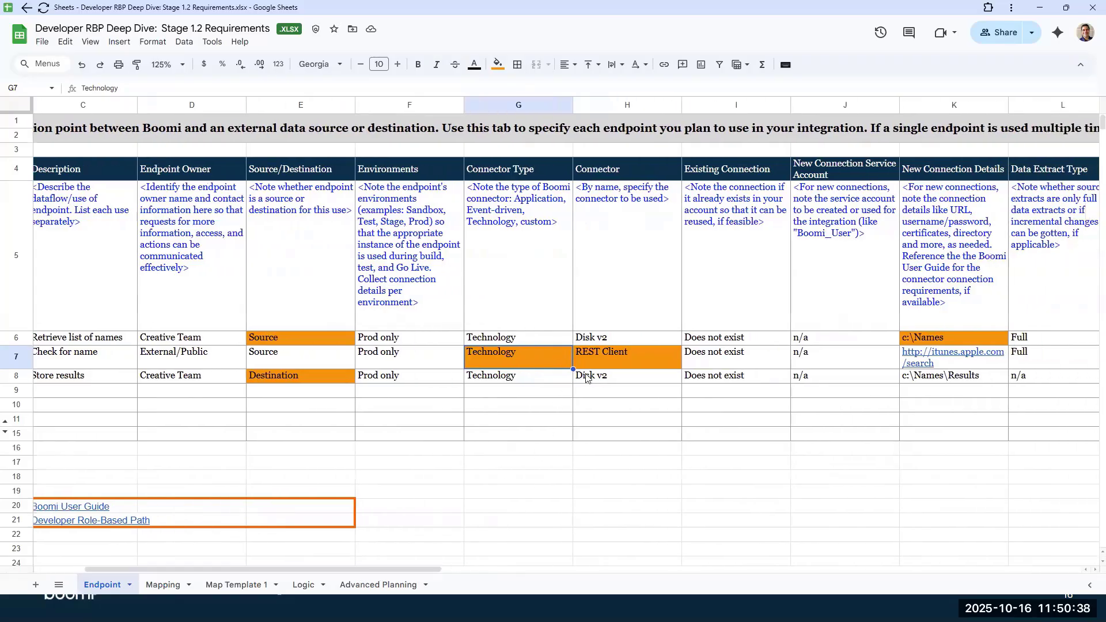
pyautogui.click(623, 353)
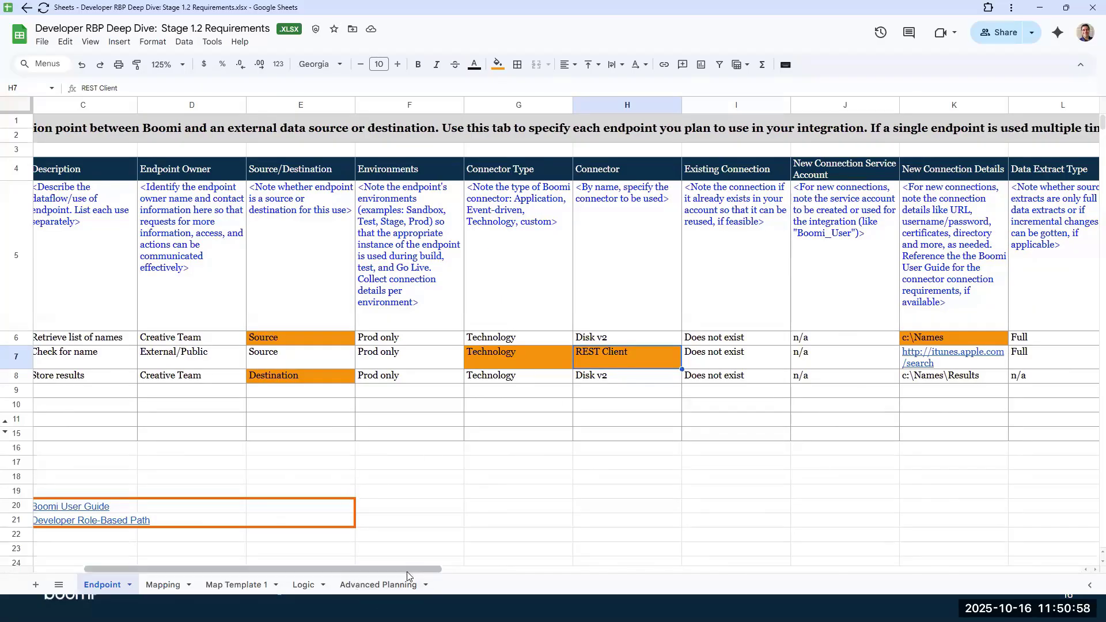
# Step: Review the endpoints' remaining requirements from New Connection Details through Notes, including the iTunes profile type
pyautogui.moveTo(407, 571); pyautogui.dragTo(522, 570)
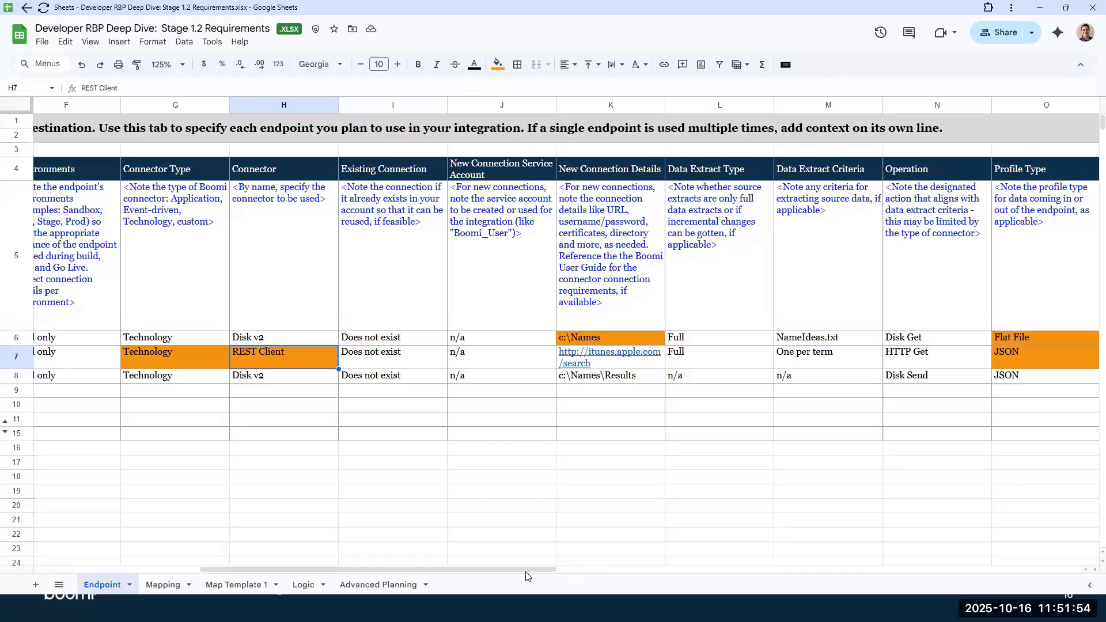
pyautogui.moveTo(531, 570); pyautogui.dragTo(541, 569)
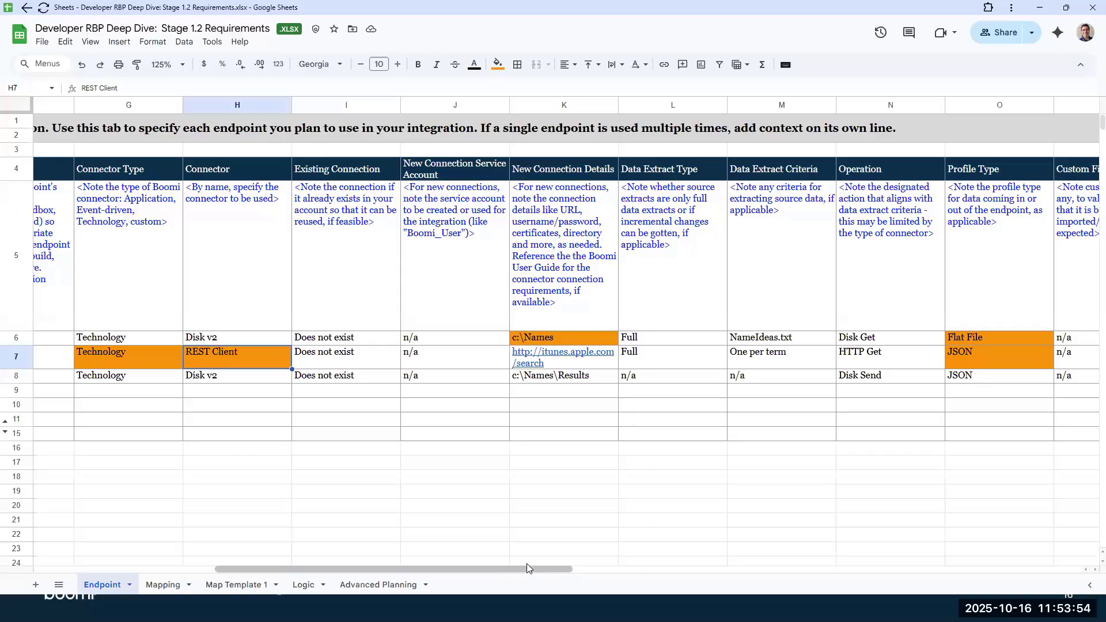
pyautogui.hscroll(5, 526, 563)
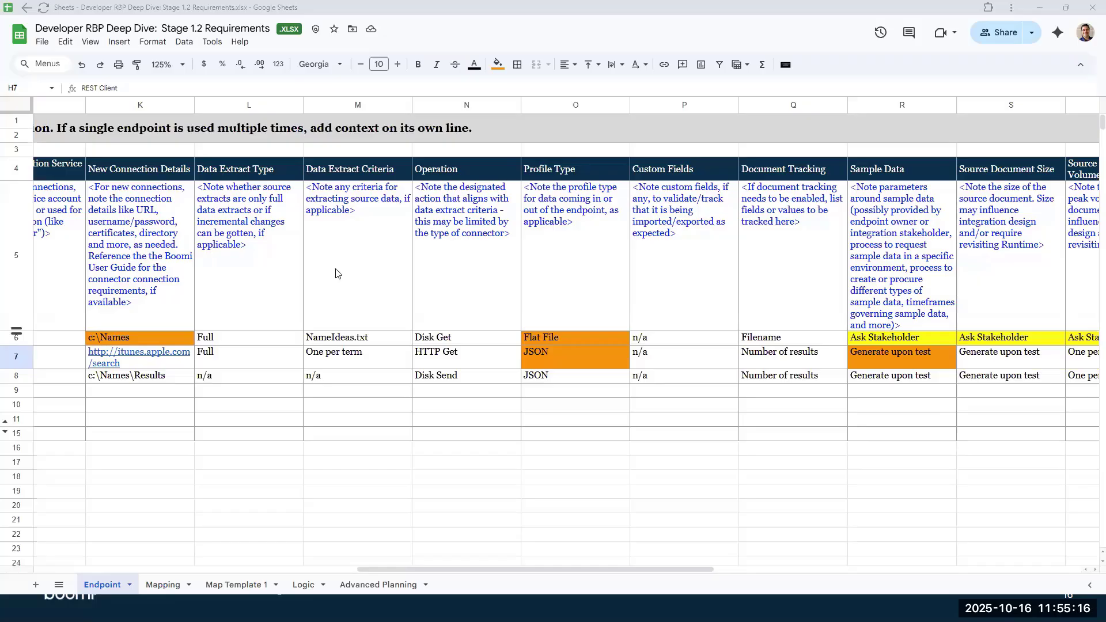
pyautogui.click(581, 353)
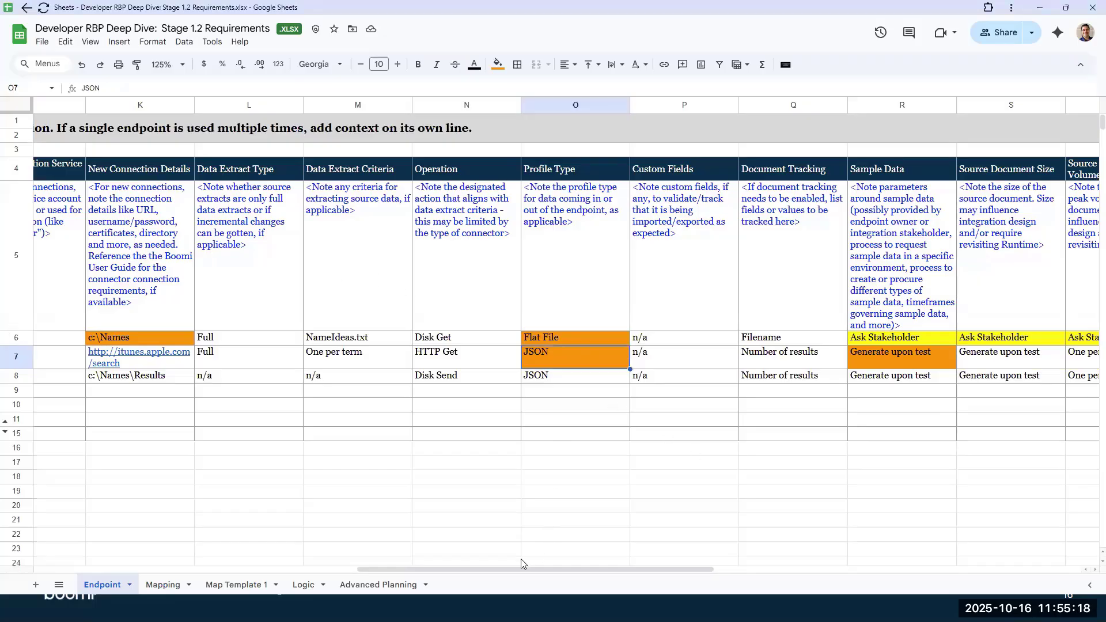
pyautogui.moveTo(504, 574); pyautogui.dragTo(661, 564)
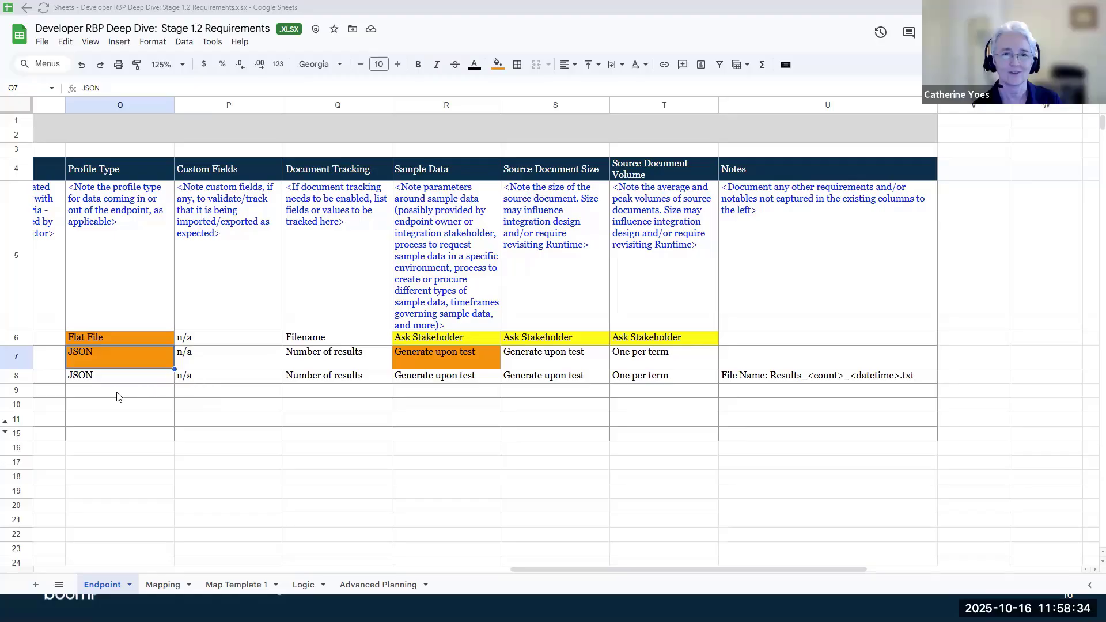
# Step: Unhide rows 12 to 14 on the Endpoint sheet and review the second set of endpoint entries across the remaining columns
pyautogui.click(5, 432)
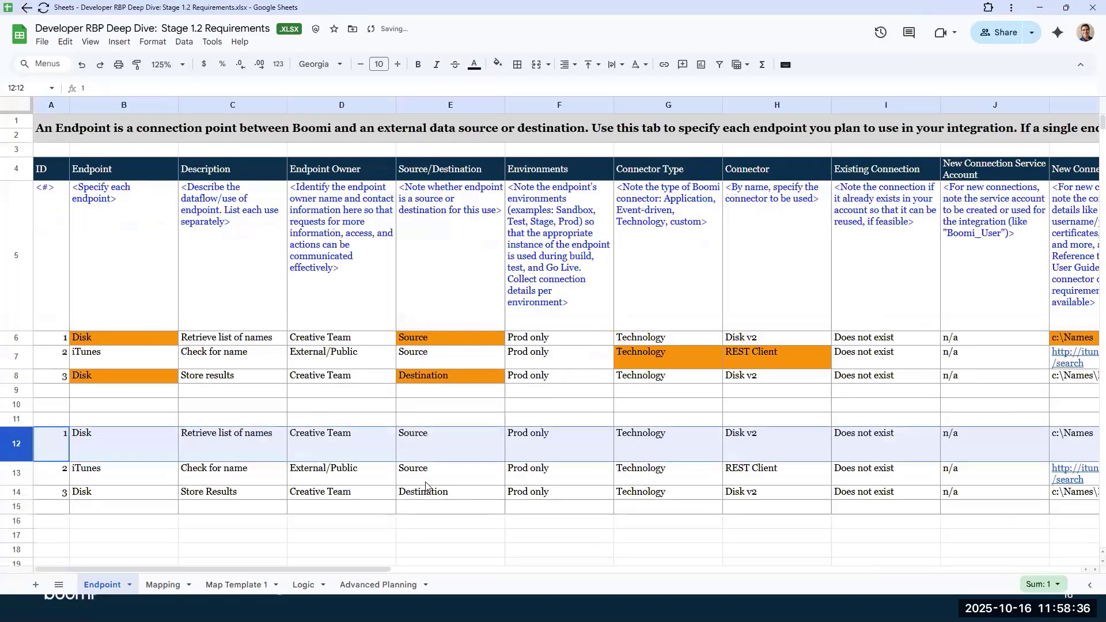
pyautogui.moveTo(321, 569); pyautogui.dragTo(759, 567)
pyautogui.click(555, 452)
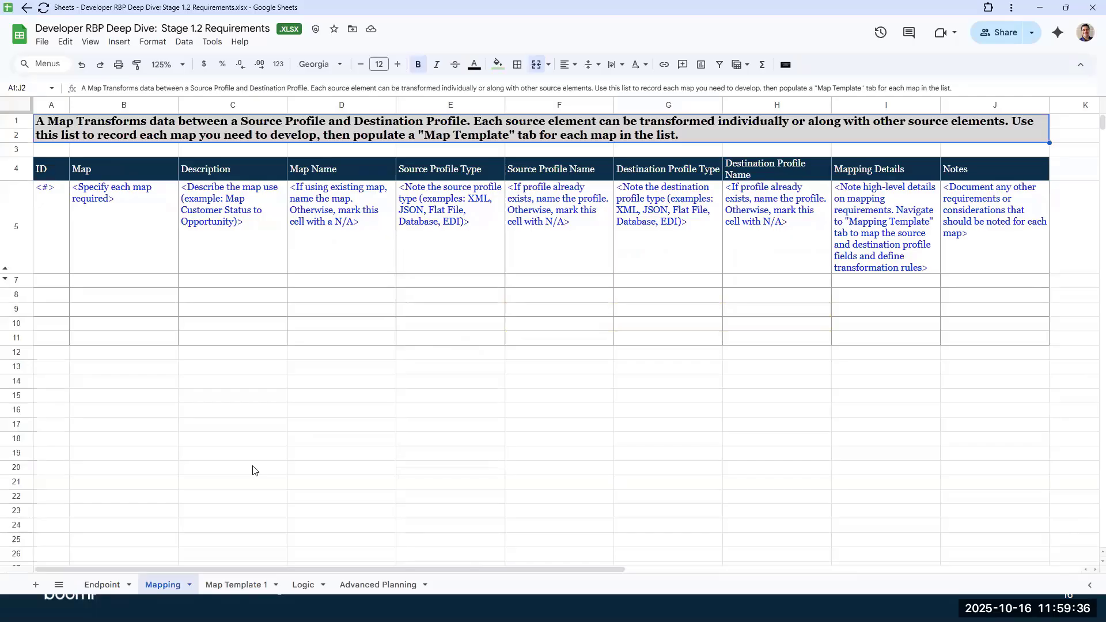
# Step: Unhide row 6 on the Mapping sheet to reveal the iTunes URL Encode map entry
pyautogui.click(372, 141)
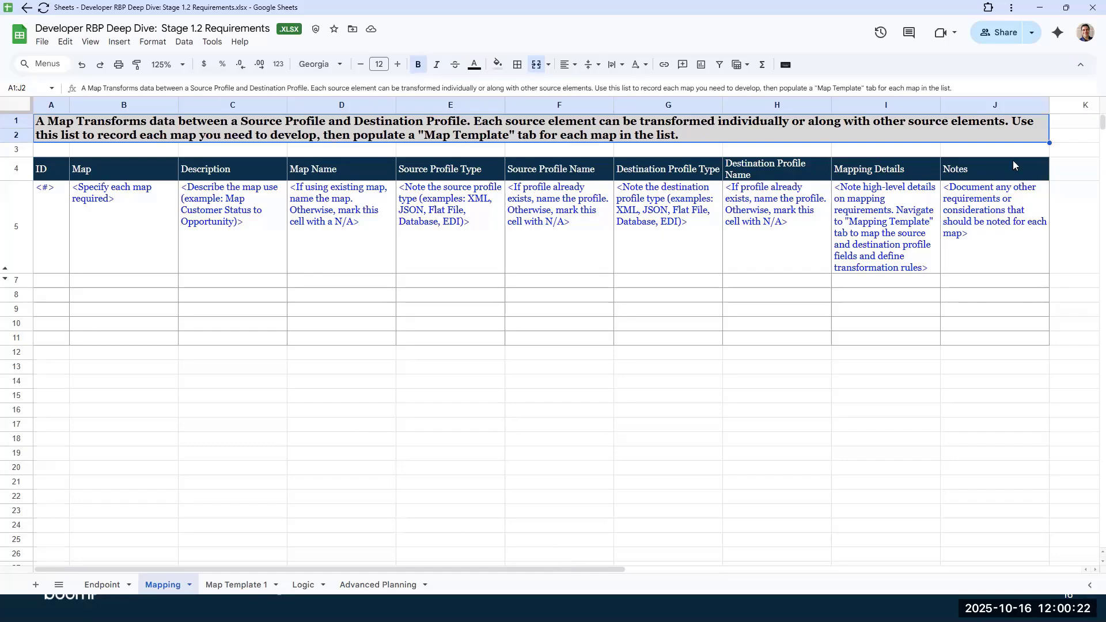
pyautogui.click(6, 280)
pyautogui.click(593, 393)
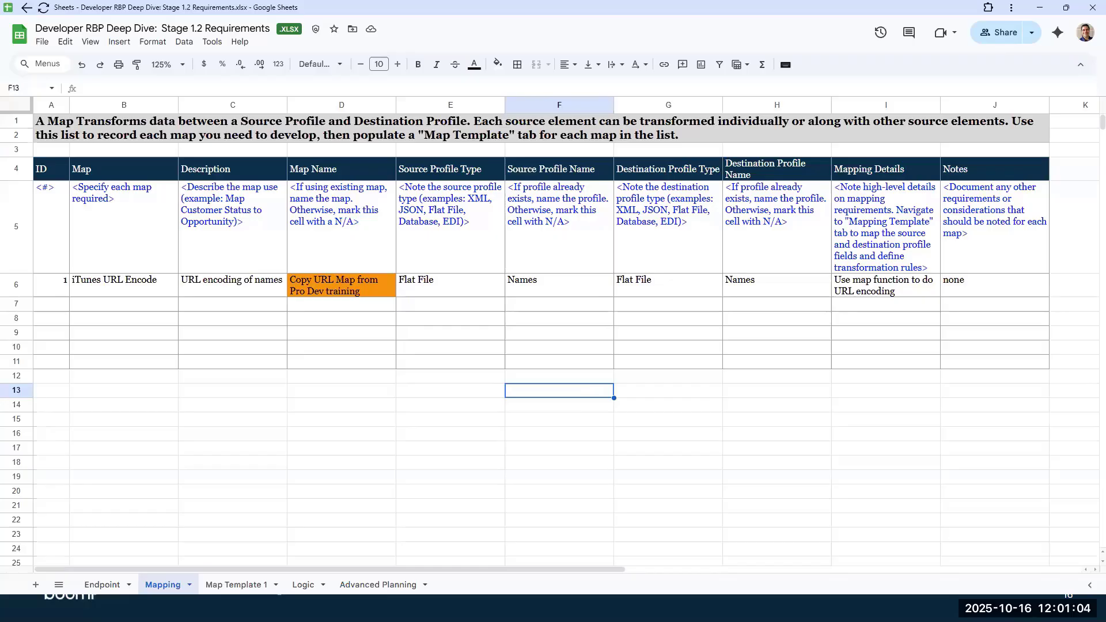
# Step: Unhide row 8 on the Map Template 1 sheet and review its source sample value and transformation function
pyautogui.click(239, 584)
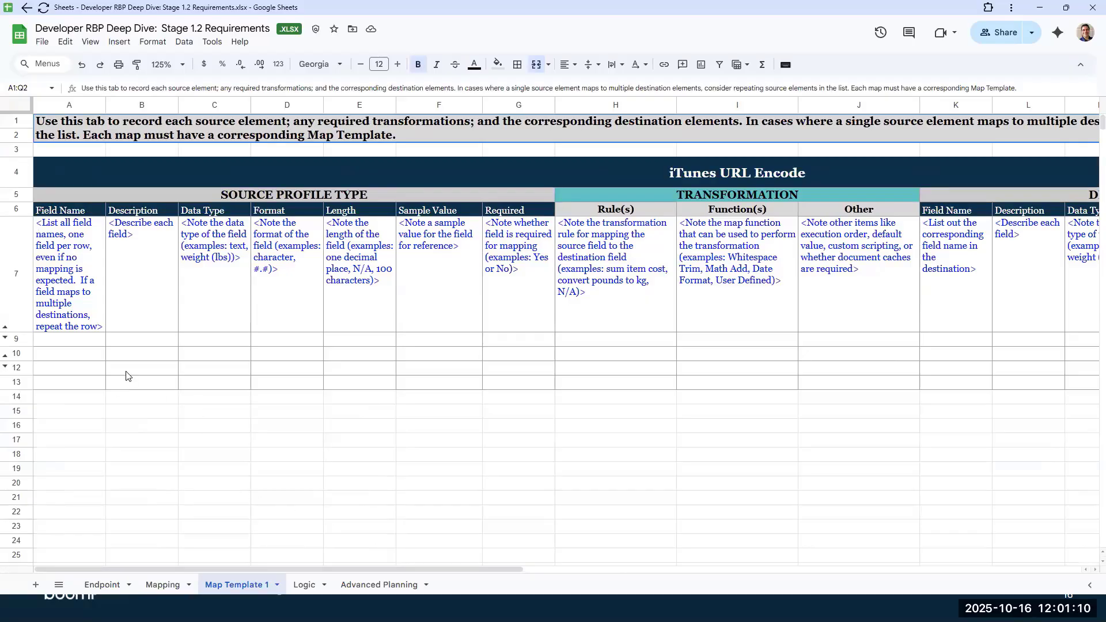
pyautogui.click(5, 337)
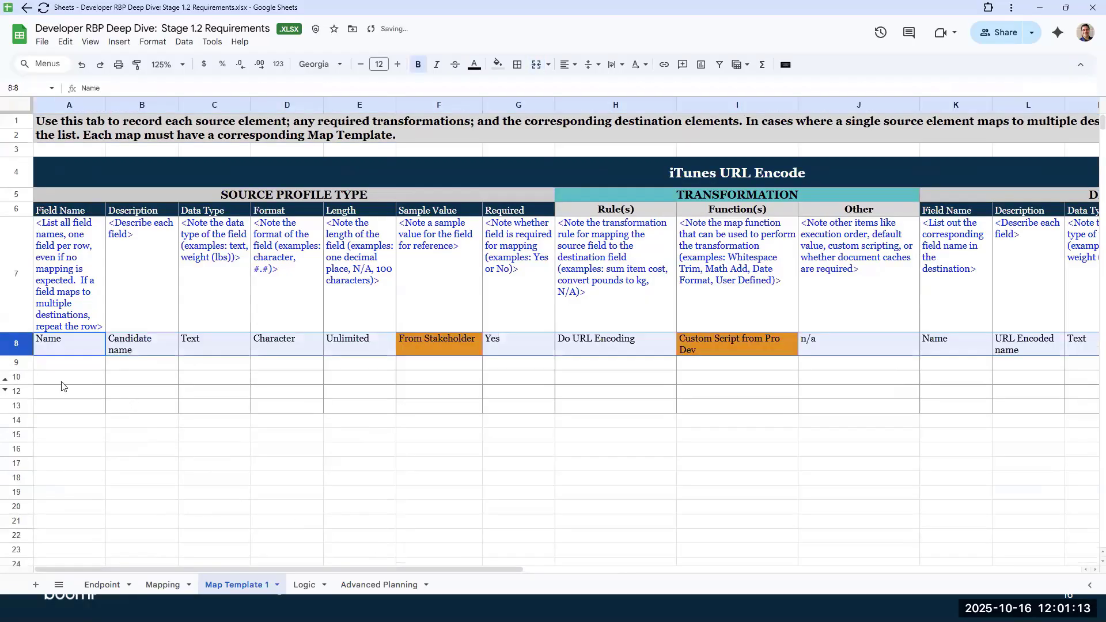
pyautogui.click(319, 468)
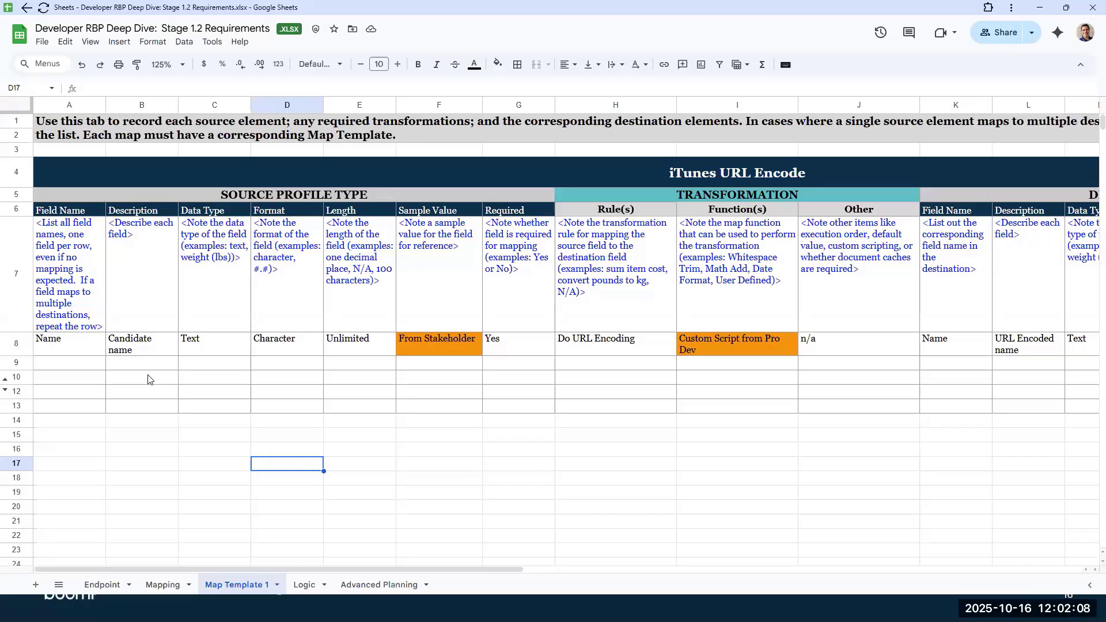
pyautogui.click(72, 351)
pyautogui.click(418, 339)
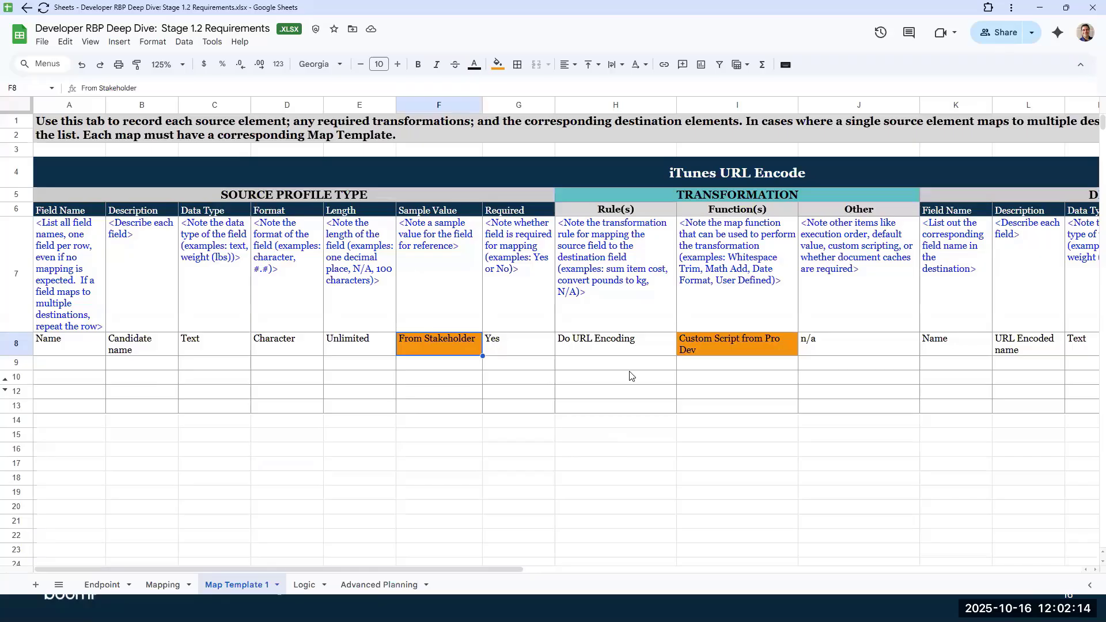
pyautogui.click(723, 349)
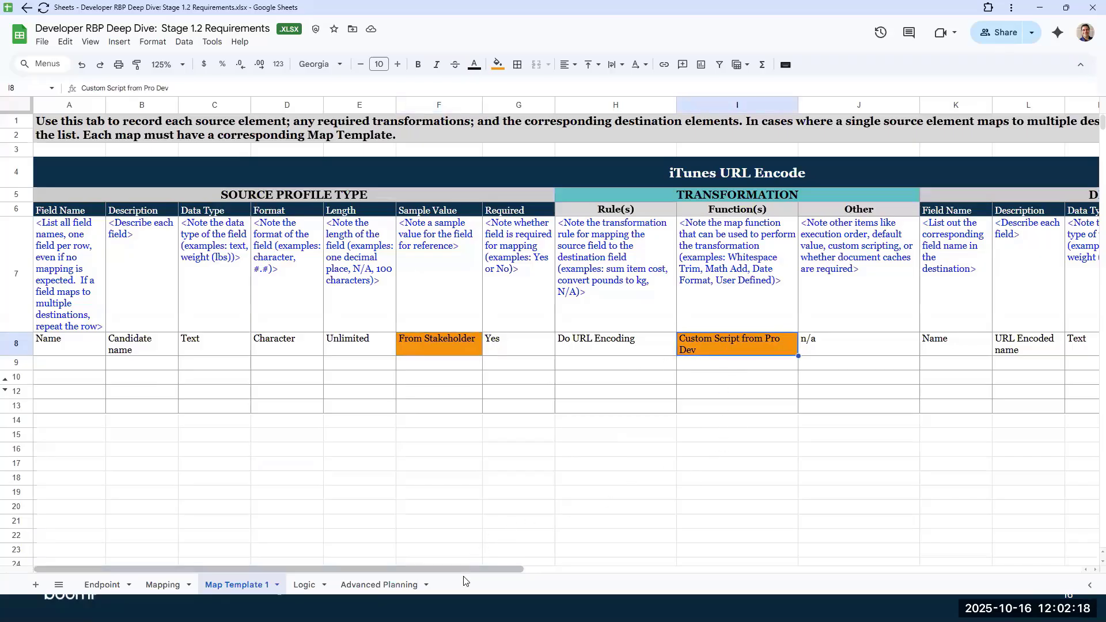
pyautogui.moveTo(511, 570); pyautogui.dragTo(413, 557)
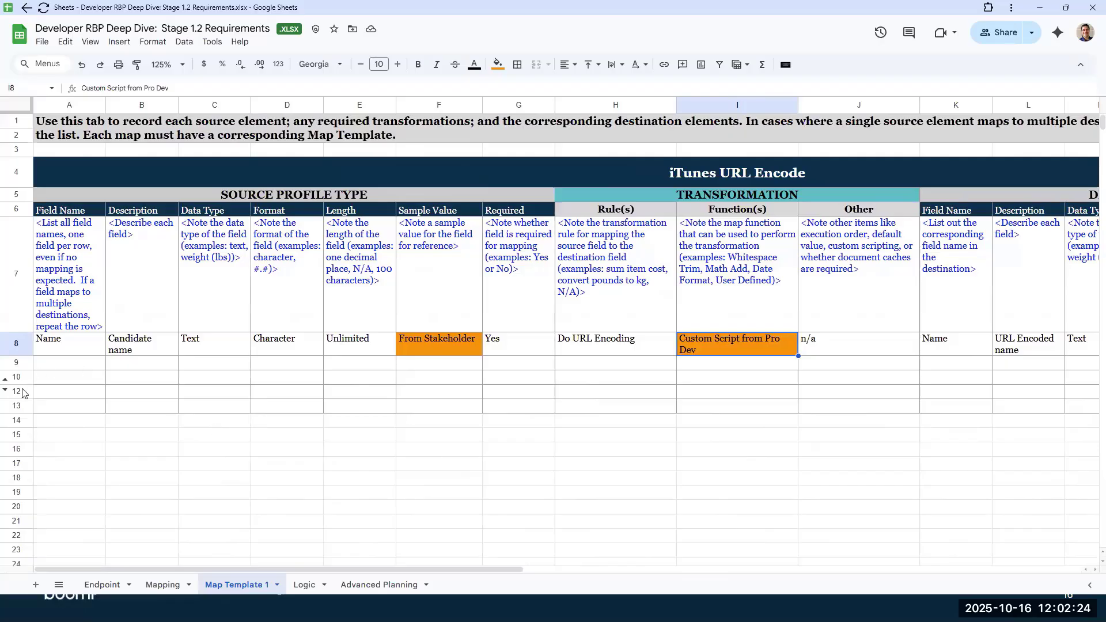
# Step: Unhide row 11 on the Map Template 1 sheet and compare its source and destination sample values
pyautogui.click(4, 393)
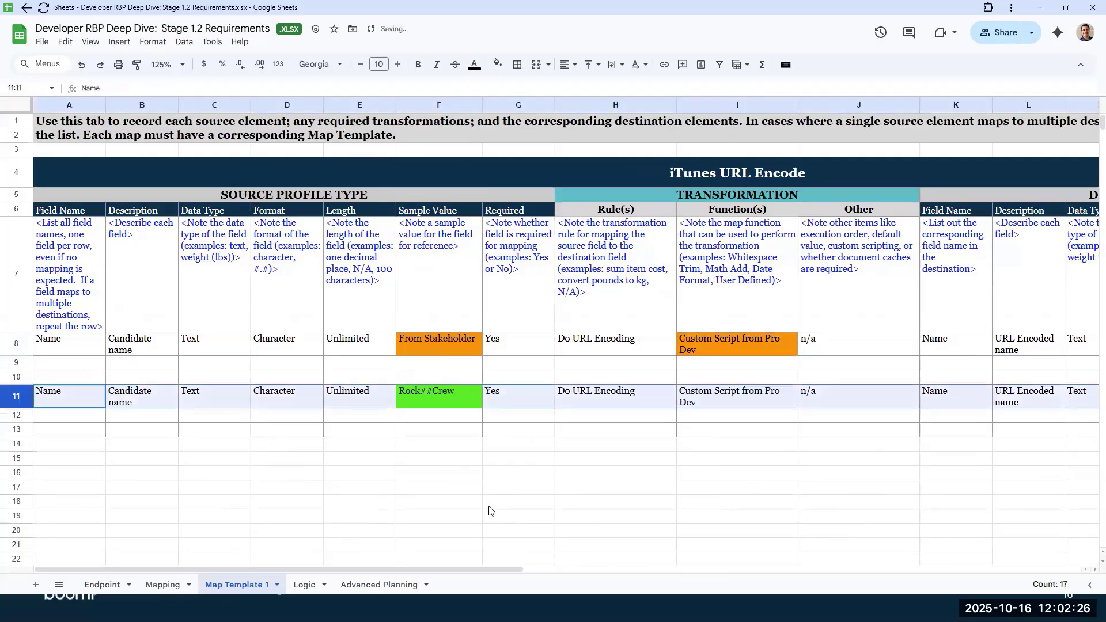
pyautogui.click(489, 511)
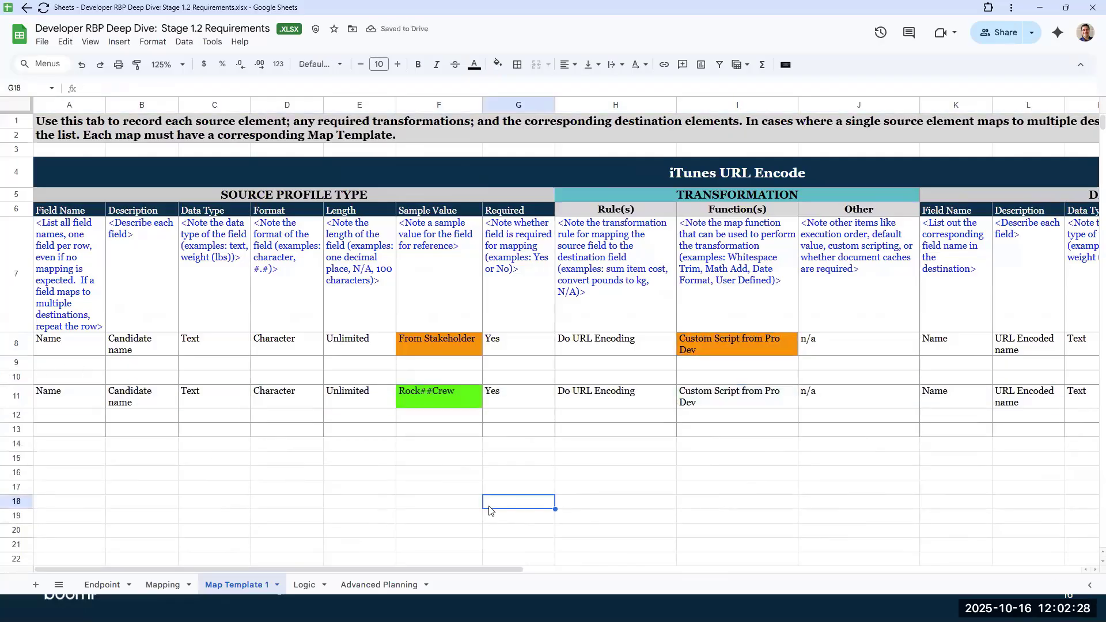
pyautogui.click(427, 400)
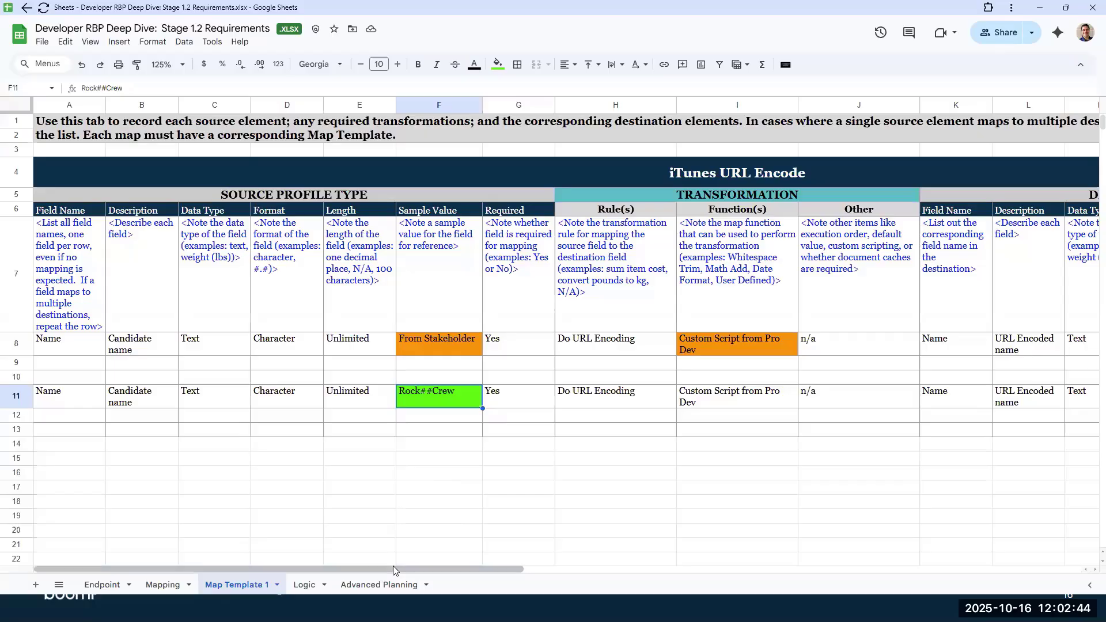
pyautogui.moveTo(393, 569); pyautogui.dragTo(673, 582)
pyautogui.hscroll(3, 675, 519)
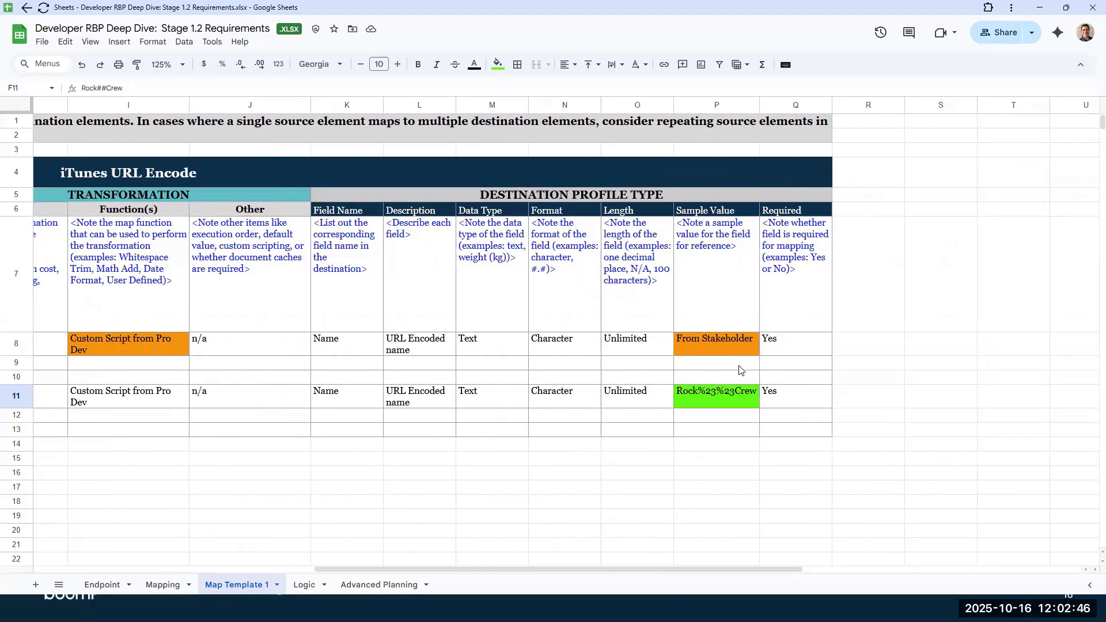
pyautogui.click(713, 396)
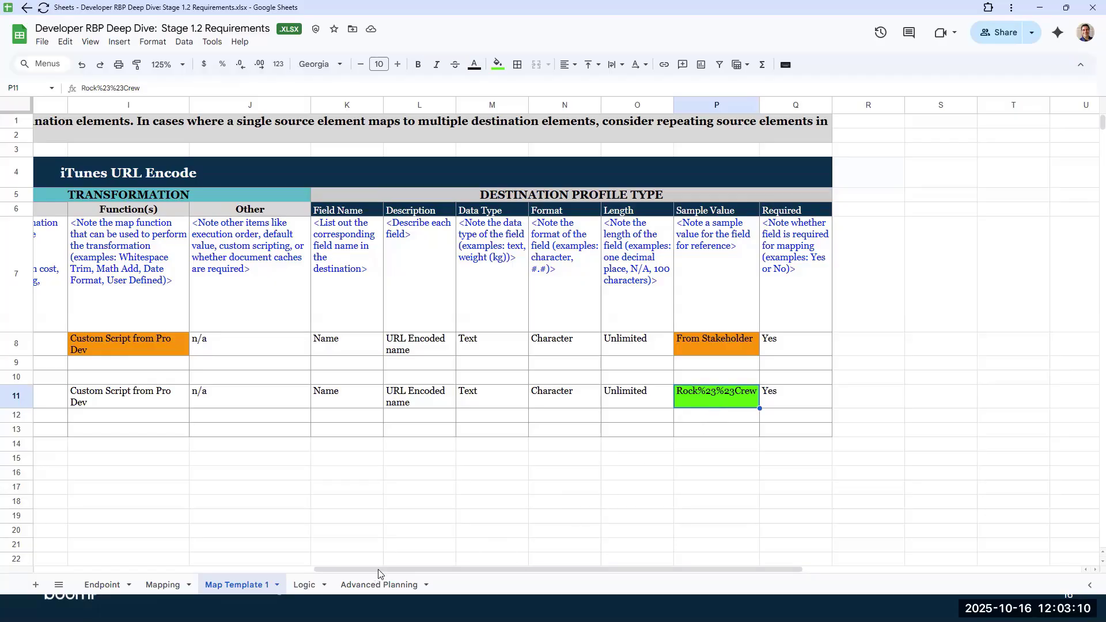
pyautogui.moveTo(390, 566); pyautogui.dragTo(151, 557)
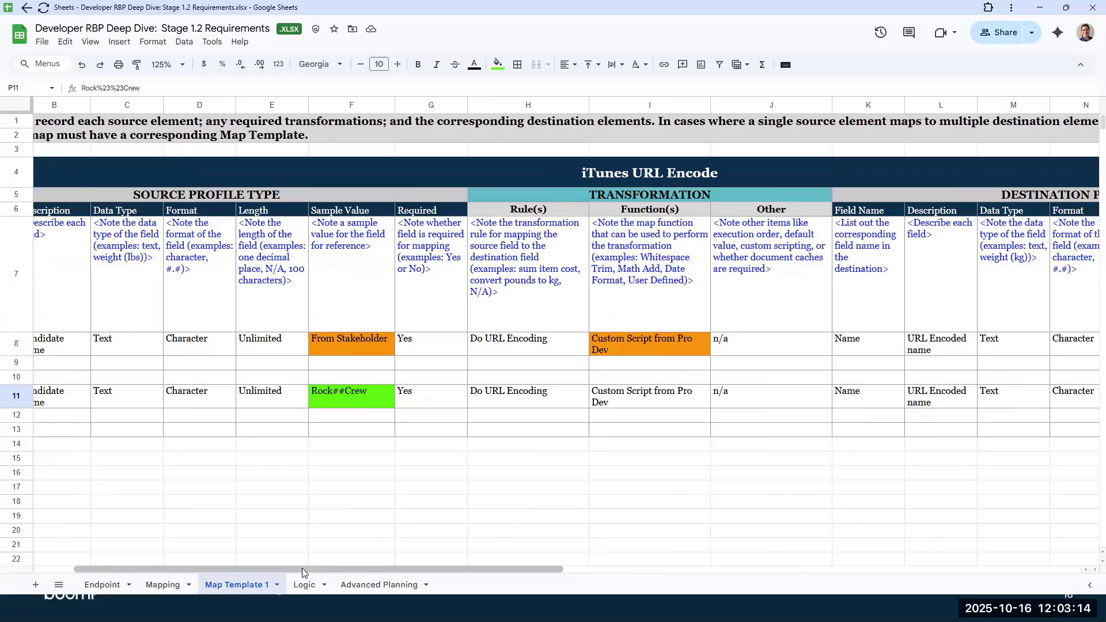
# Step: Unhide row 14 on the Logic sheet and select its note about splitting the source file list
pyautogui.click(304, 585)
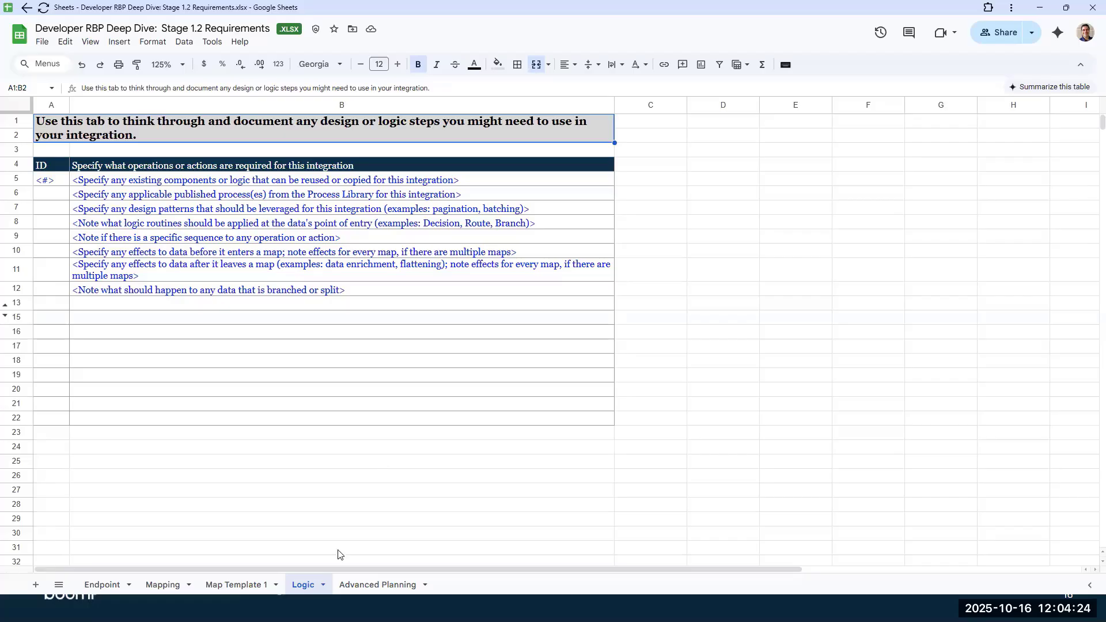
pyautogui.click(6, 315)
pyautogui.click(470, 405)
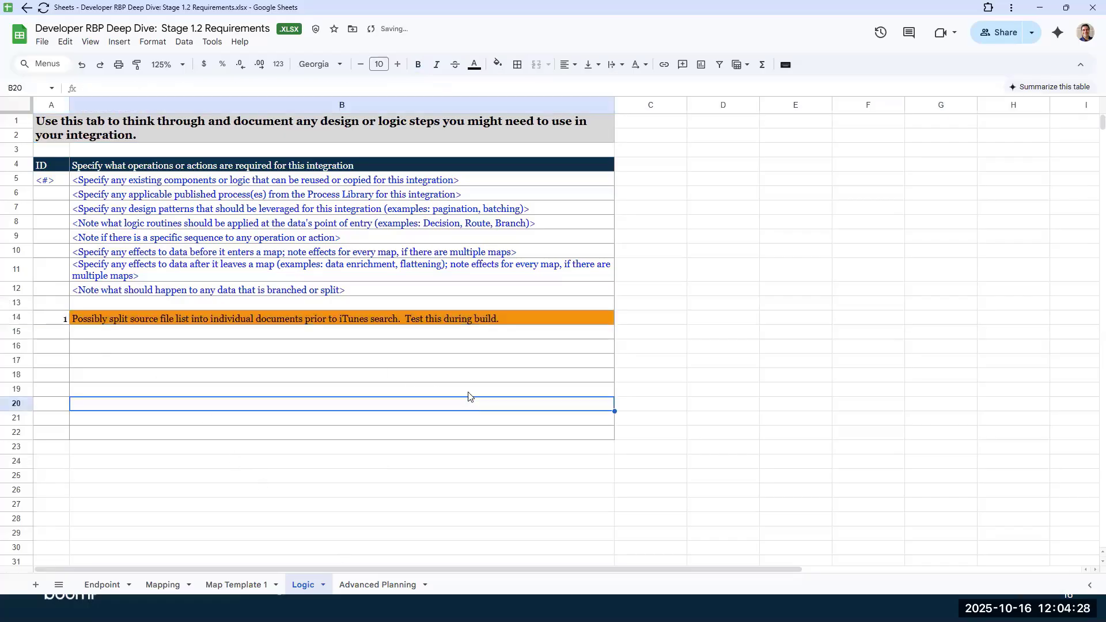
pyautogui.click(505, 313)
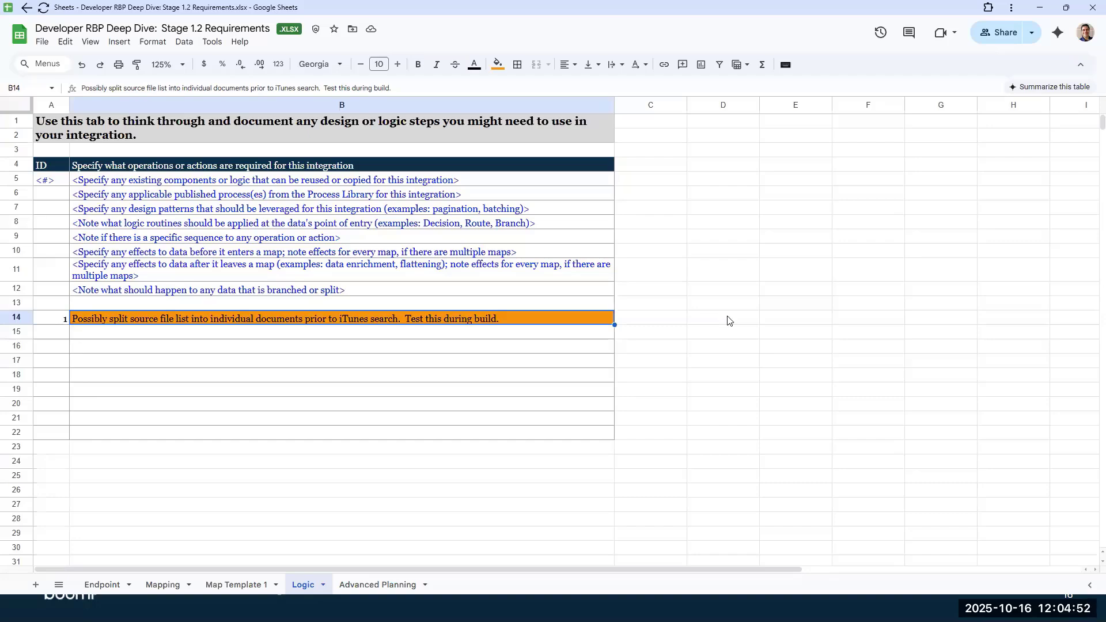
# Step: Unhide rows 11 to 15 on the Advanced Planning sheet to reveal the first set of planning entries
pyautogui.click(427, 359)
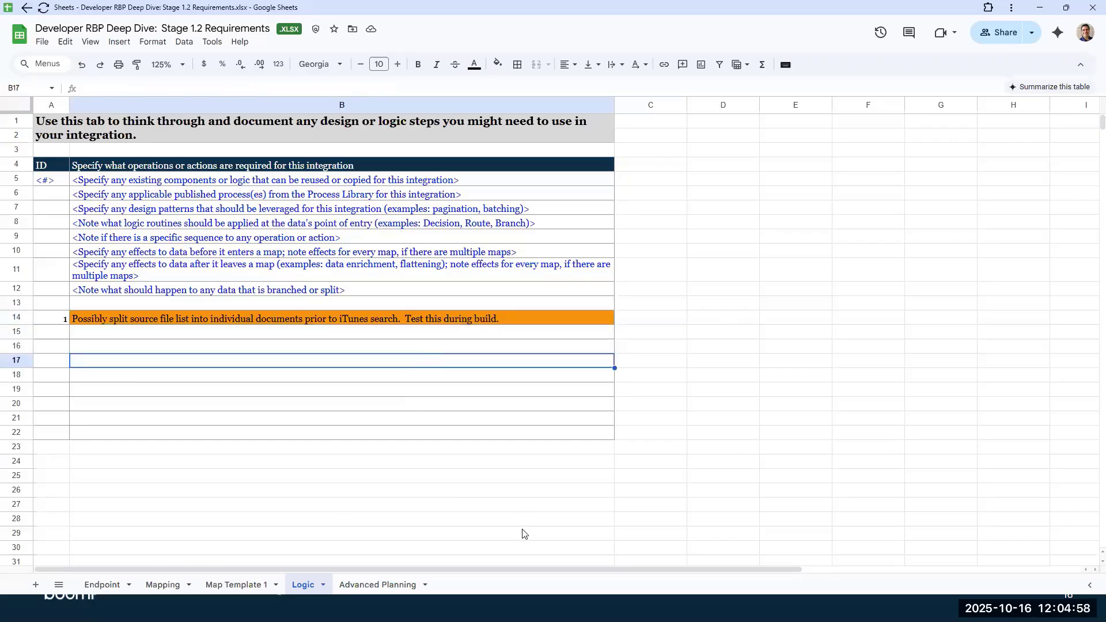
pyautogui.click(371, 585)
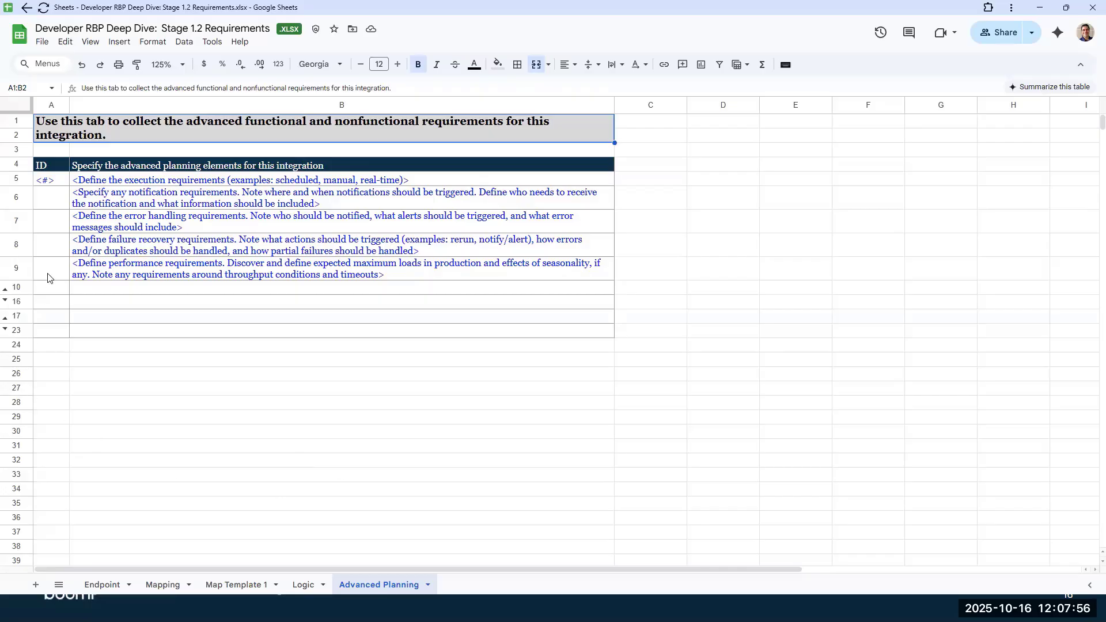
pyautogui.click(7, 298)
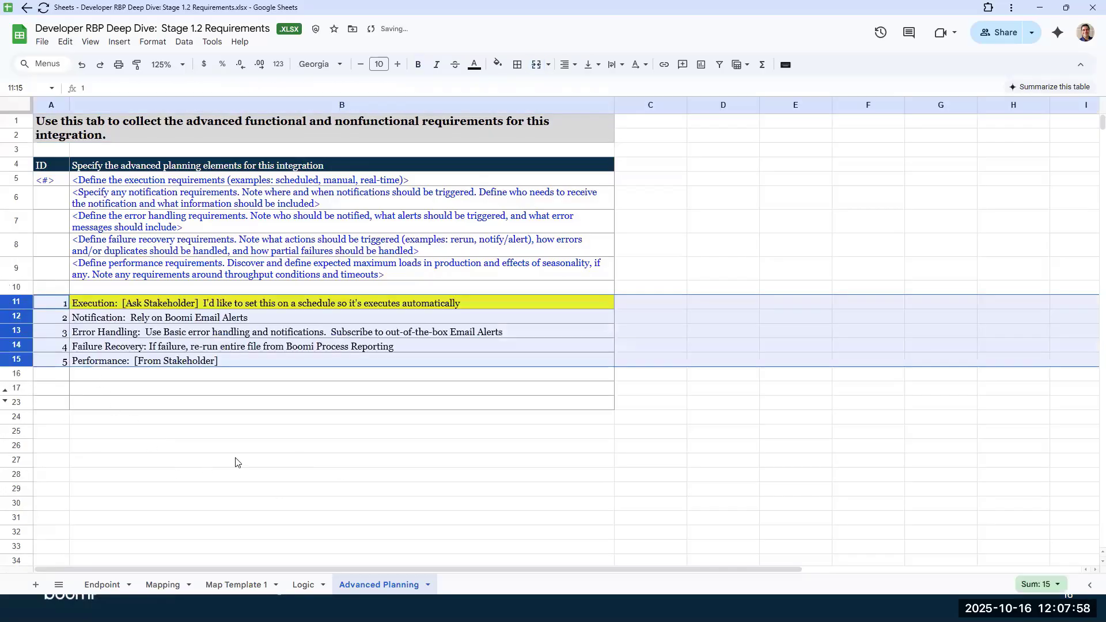
pyautogui.click(246, 453)
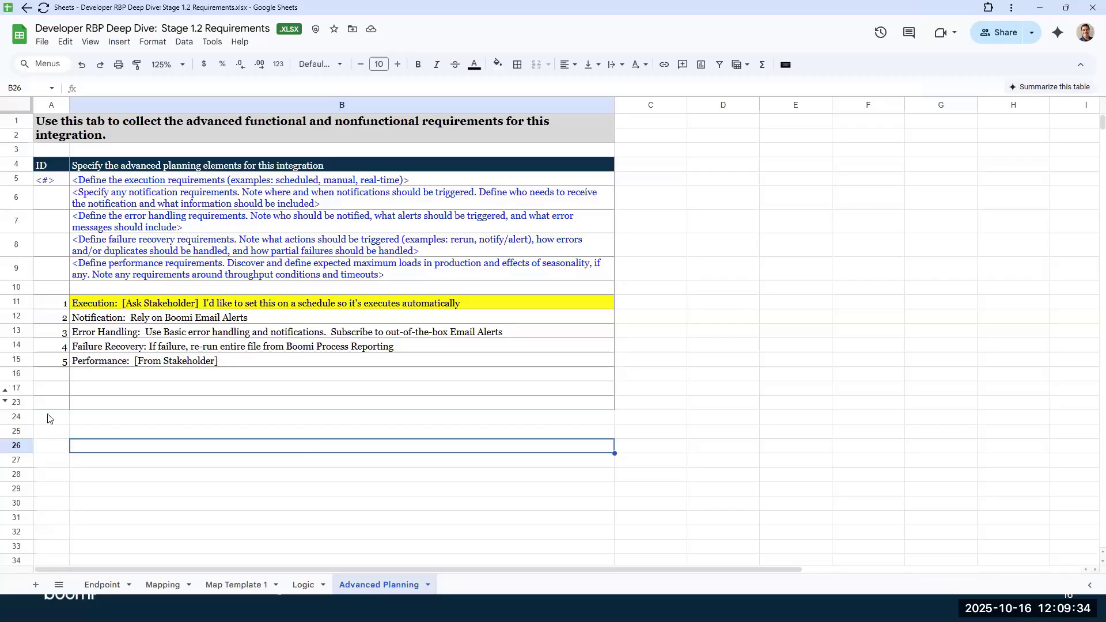
# Step: Unhide rows 18 to 22 on the Advanced Planning sheet and select the execution entry about the daily schedule
pyautogui.click(5, 395)
pyautogui.click(339, 447)
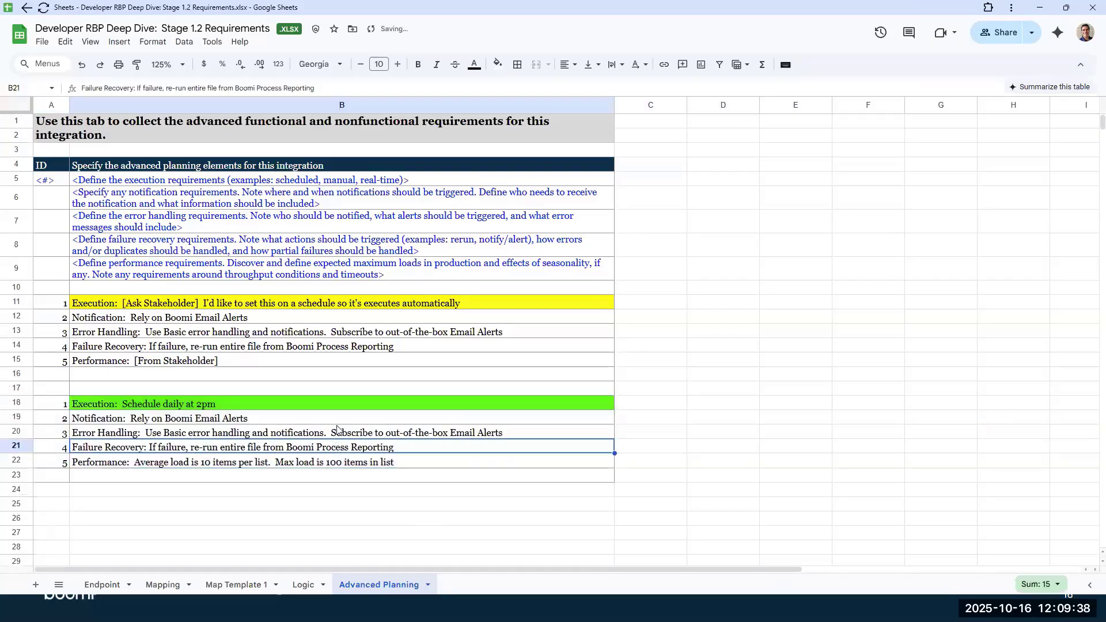
pyautogui.click(348, 406)
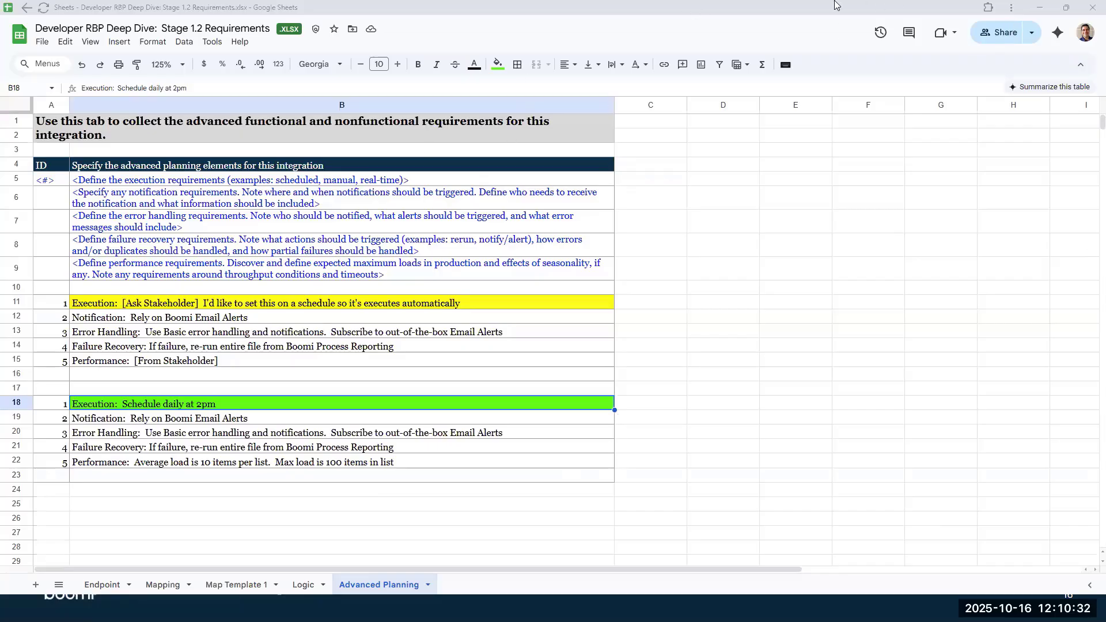
# Step: Switch to the slide presentation, advance to the Estimate Workload slide and reveal its points on why estimating is important
pyautogui.hotkey('alt', 'Tab')
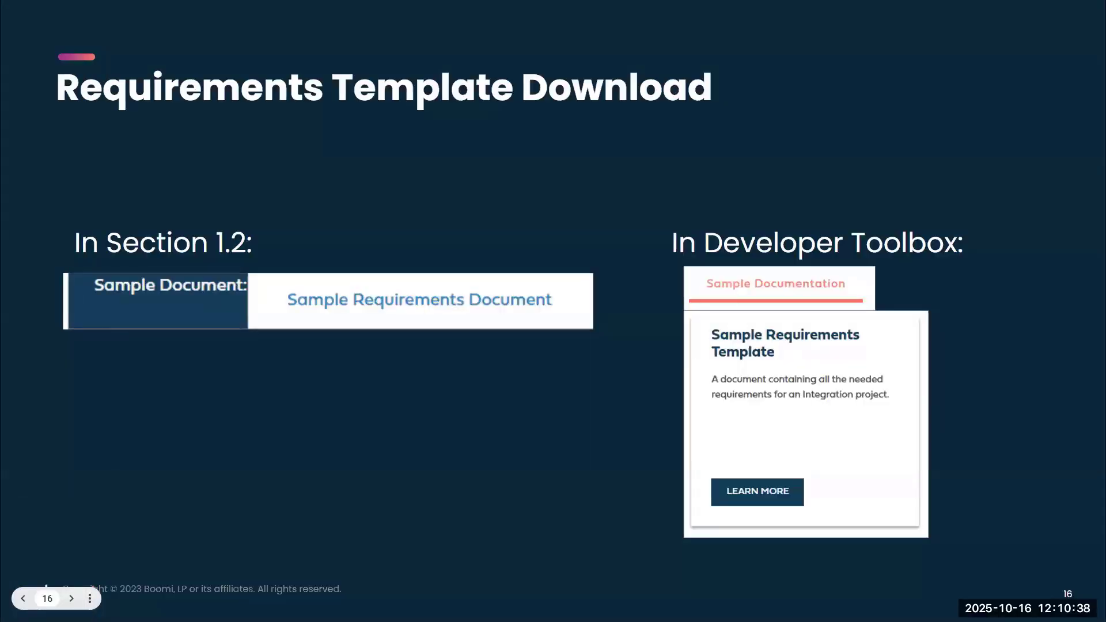
pyautogui.press('Right')
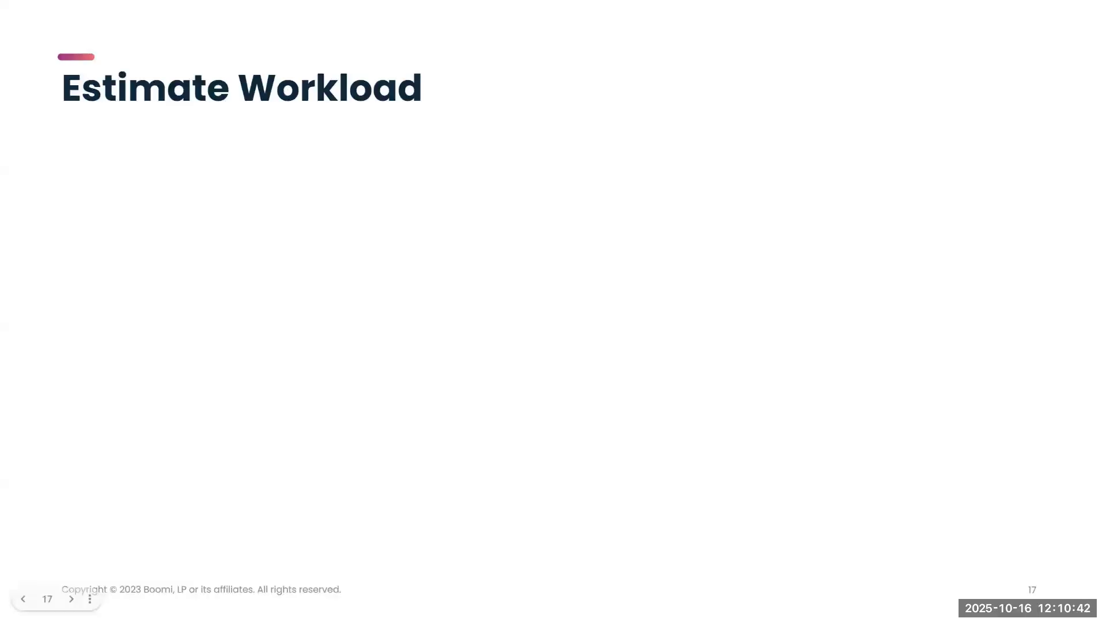
pyautogui.press('super+d')
pyautogui.press('super+d')
pyautogui.press('Right')
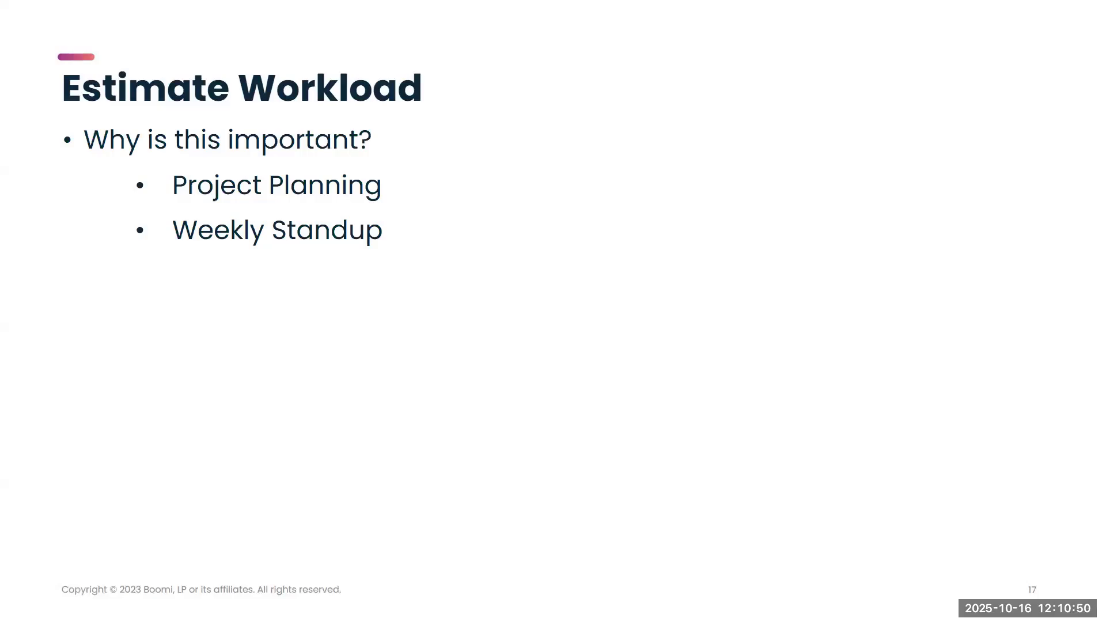
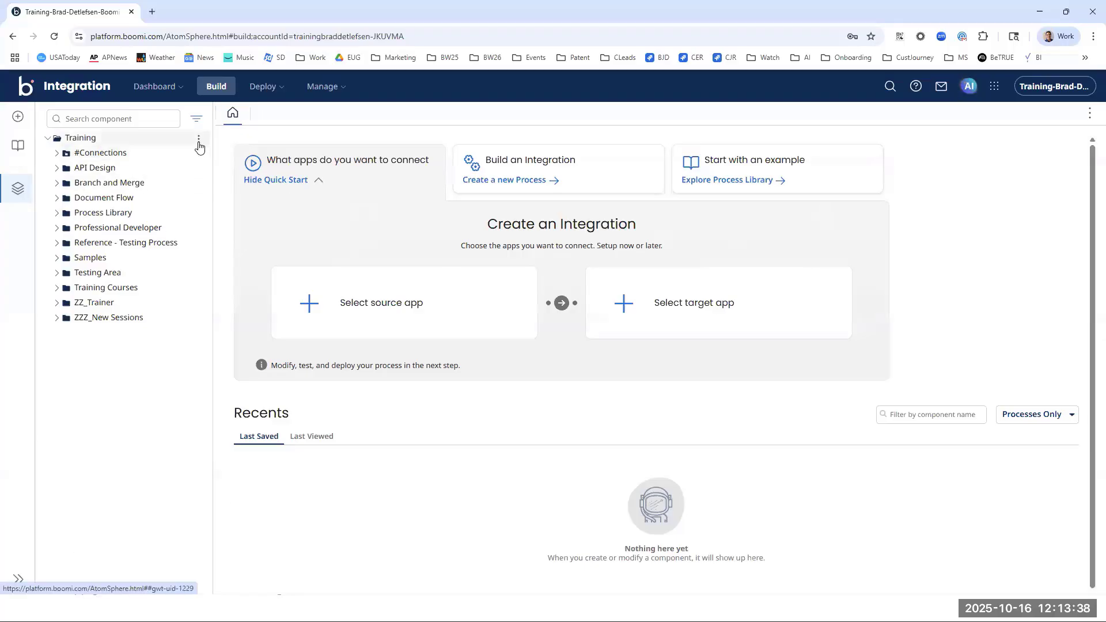
# Step: Create a folder named iTunes Name Check inside the Training folder
pyautogui.click(198, 142)
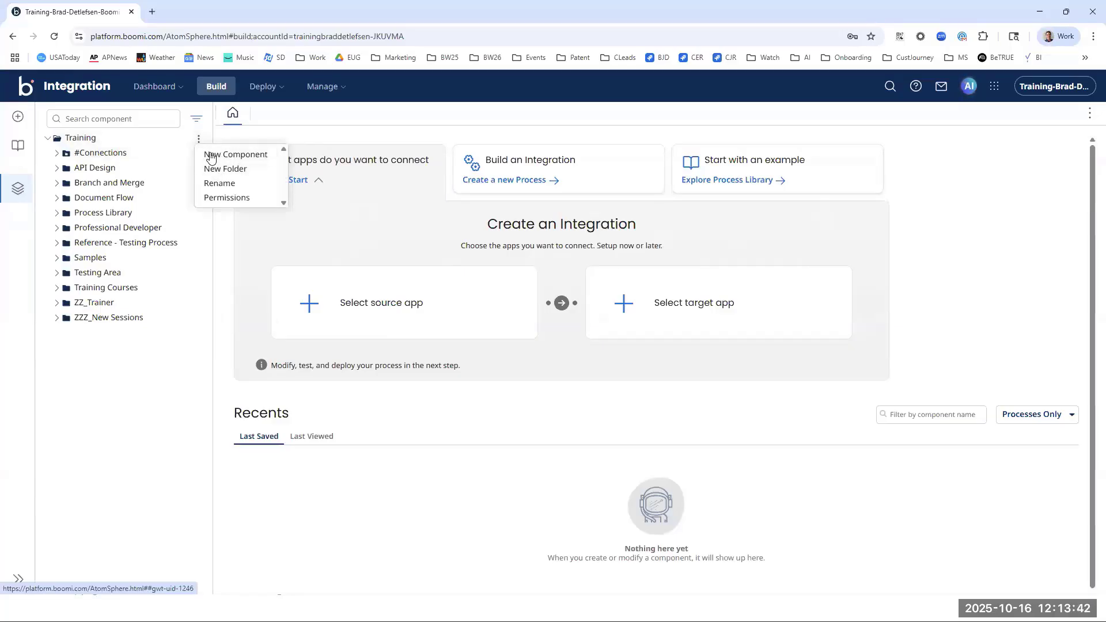
pyautogui.click(221, 173)
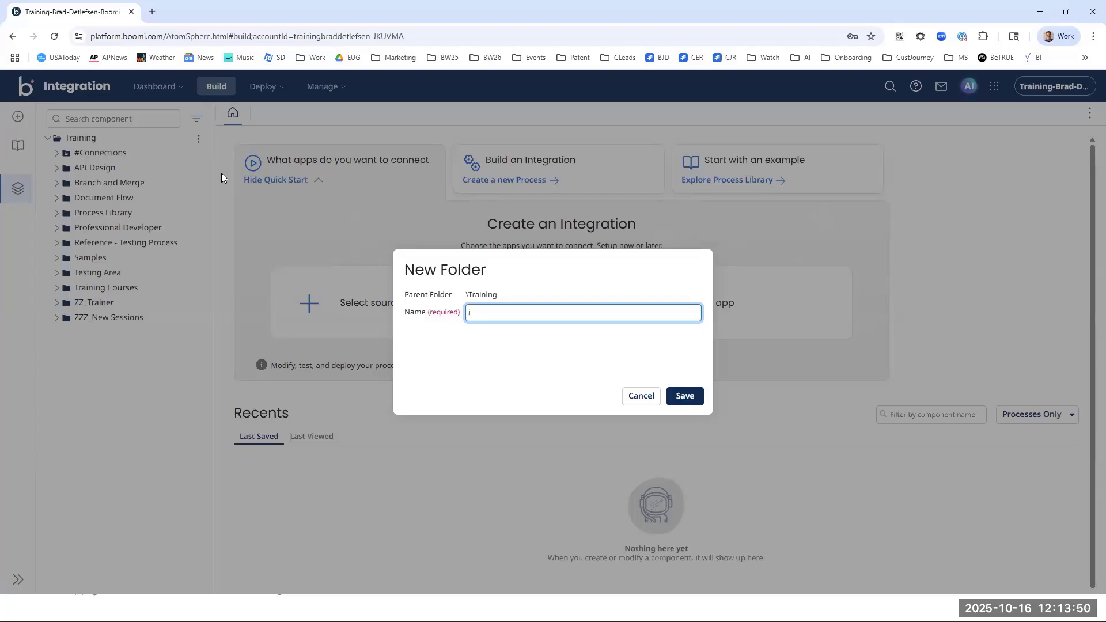
pyautogui.write('ITunes Name Check')
pyautogui.press('Return')
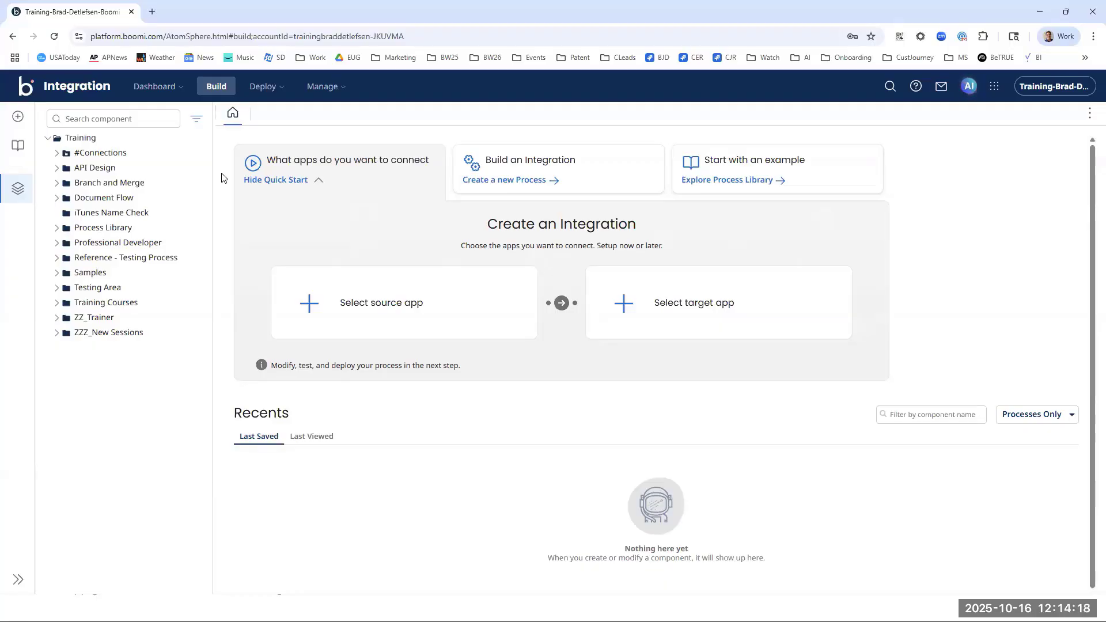
# Step: Create a Process component in the iTunes Name Check folder and dismiss the Start step's settings without configuring them
pyautogui.click(196, 217)
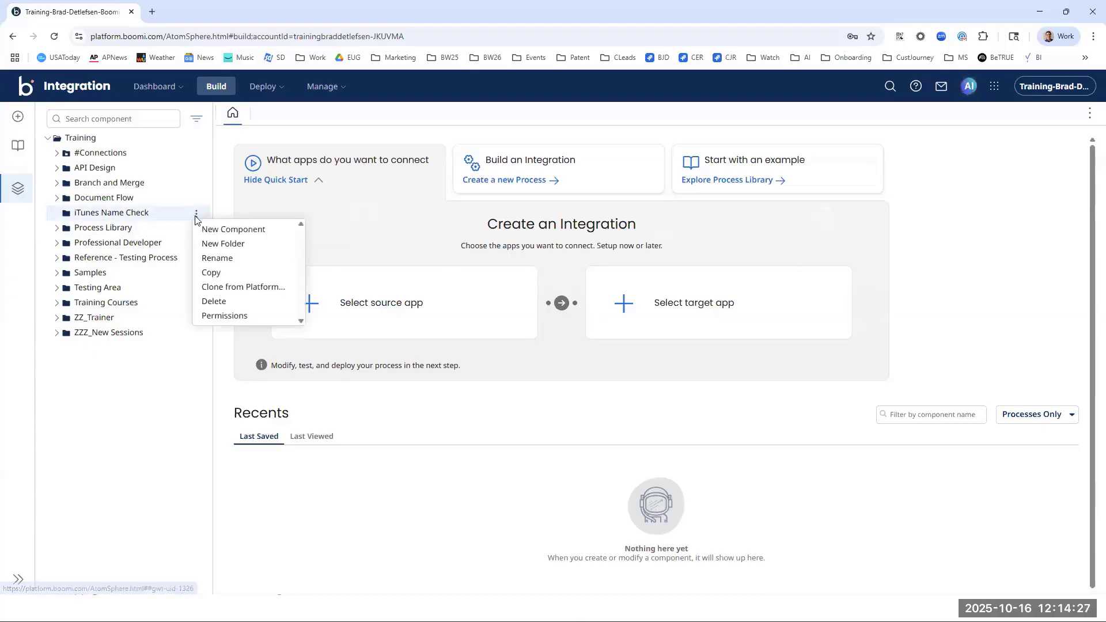
pyautogui.click(224, 230)
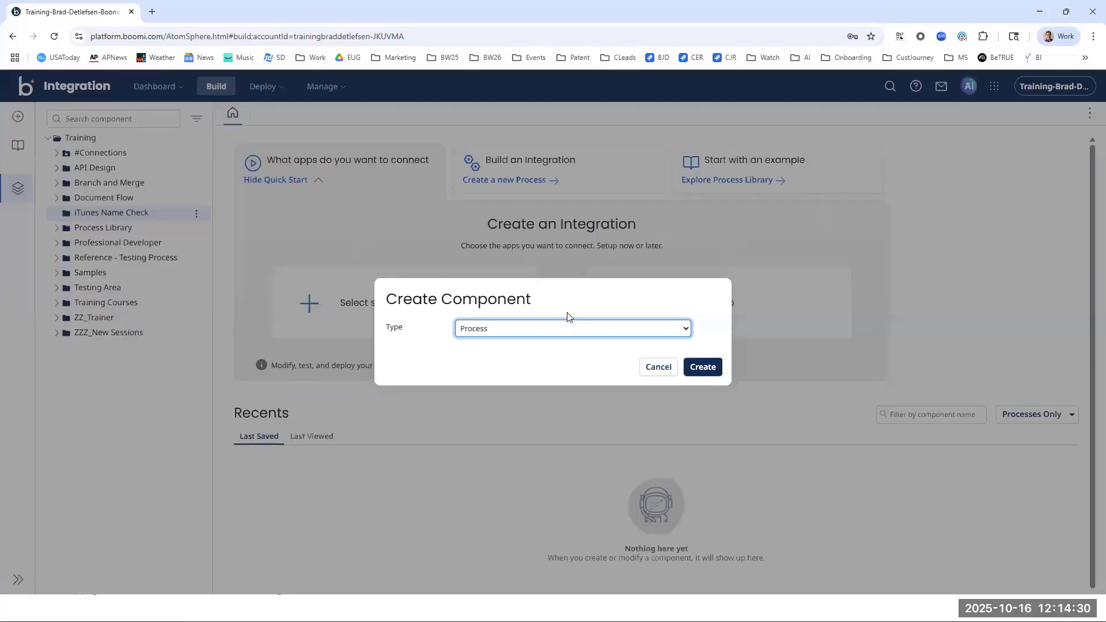
pyautogui.click(571, 328)
pyautogui.scroll(-6, 559, 380)
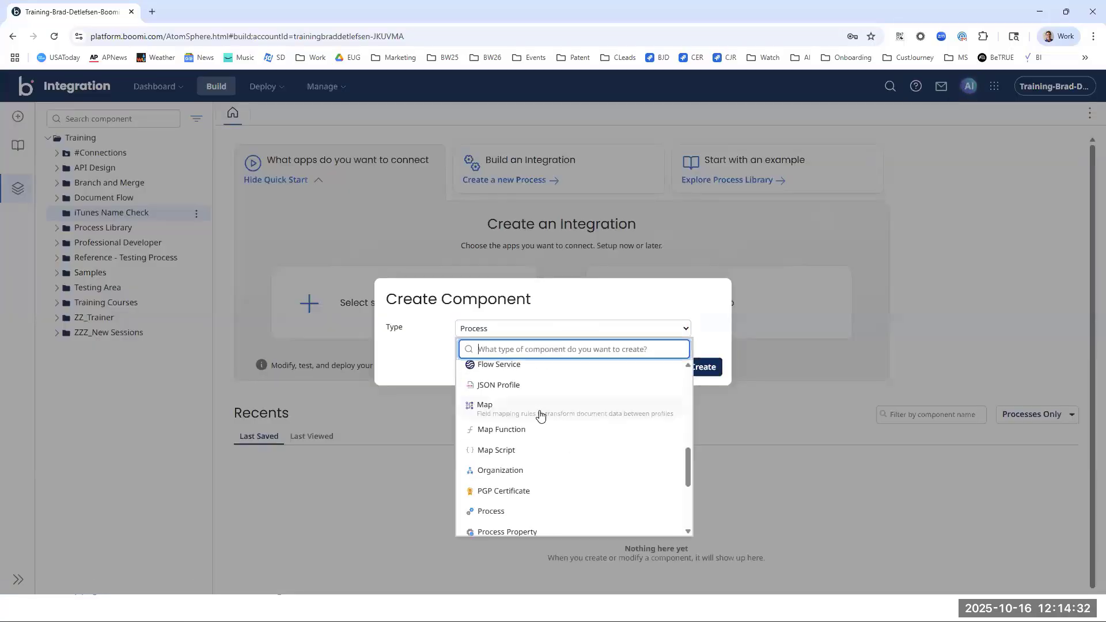
pyautogui.click(554, 346)
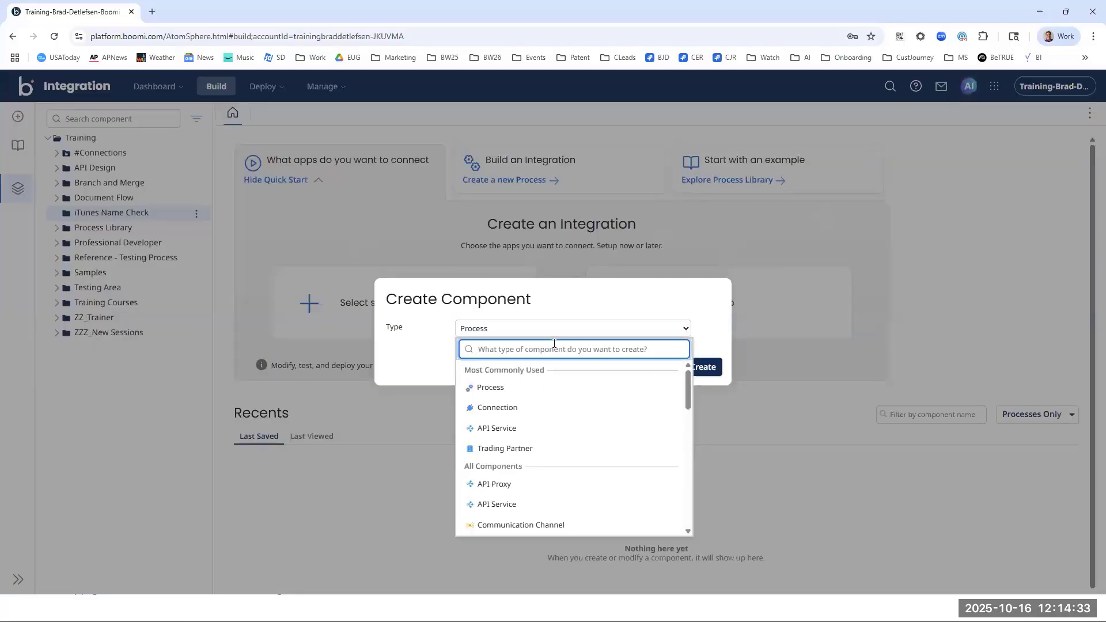
pyautogui.click(543, 388)
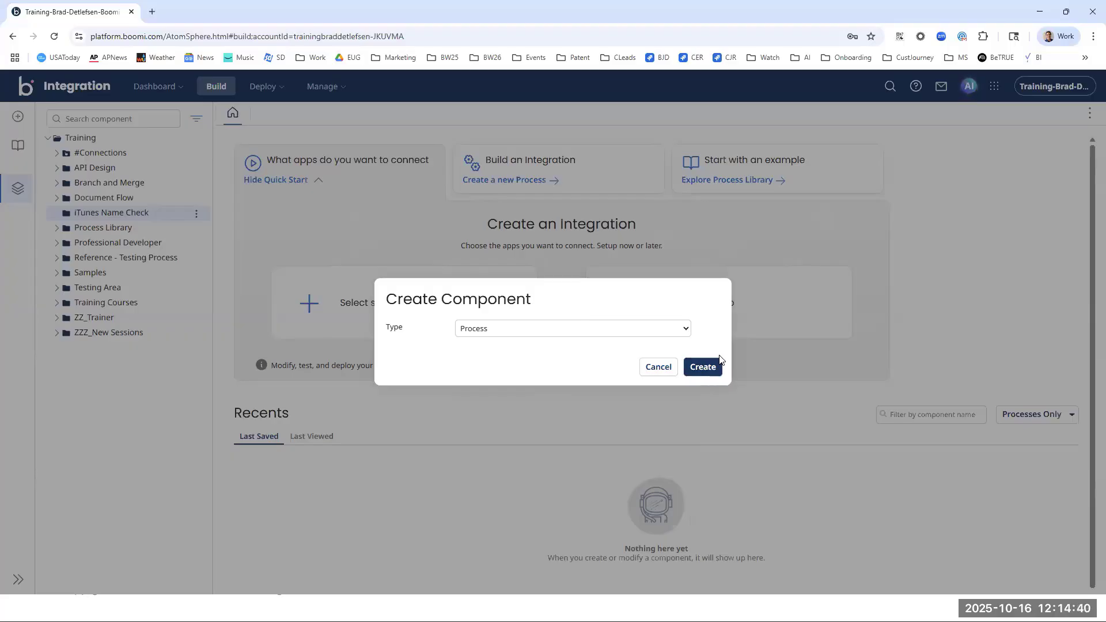
pyautogui.click(702, 368)
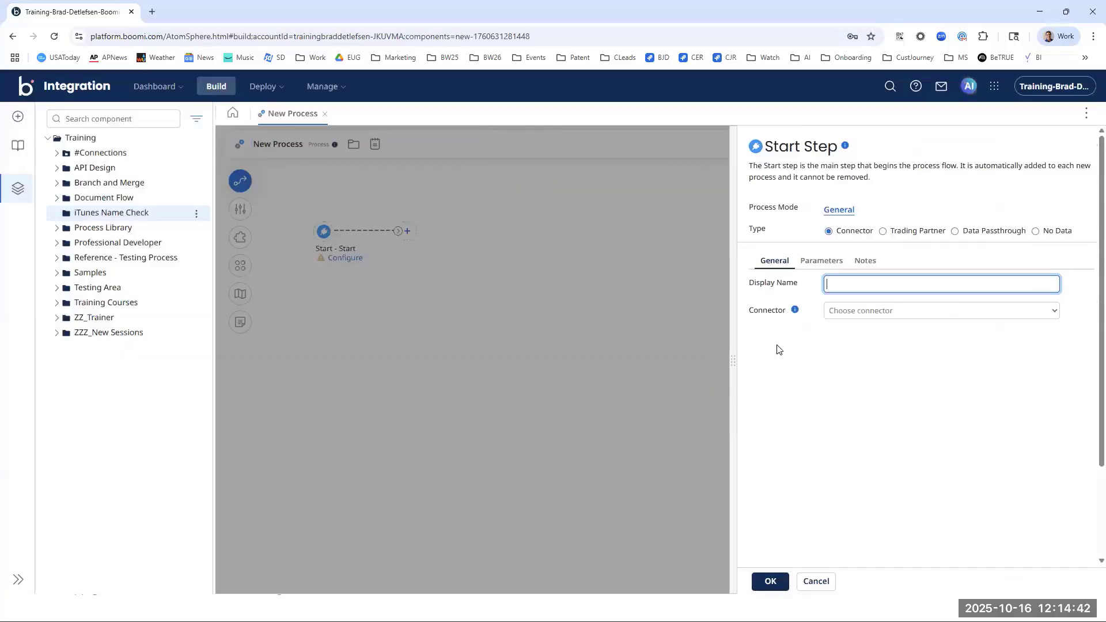
pyautogui.click(812, 581)
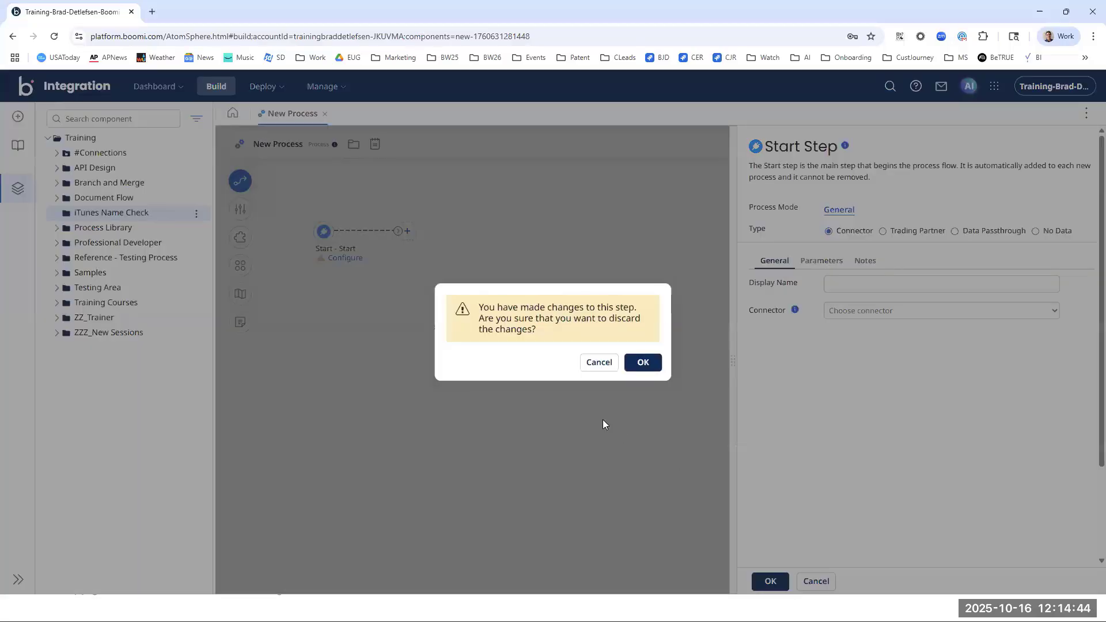
pyautogui.click(633, 369)
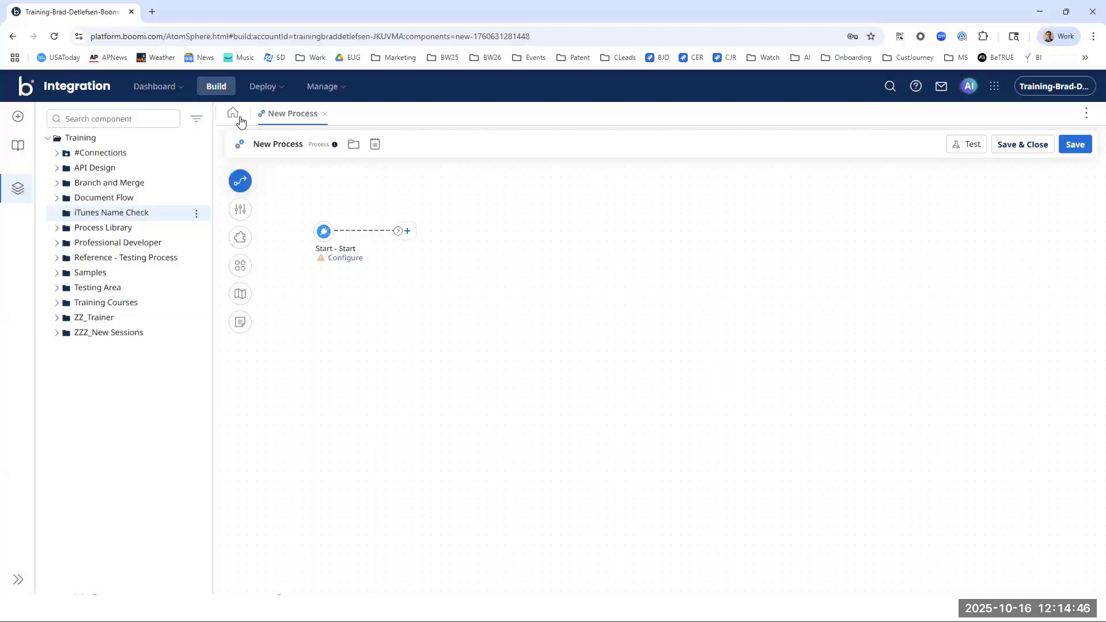
# Step: Rename the new process as iTunes Name Check, save it, and expand its folder to show the saved process
pyautogui.click(277, 144)
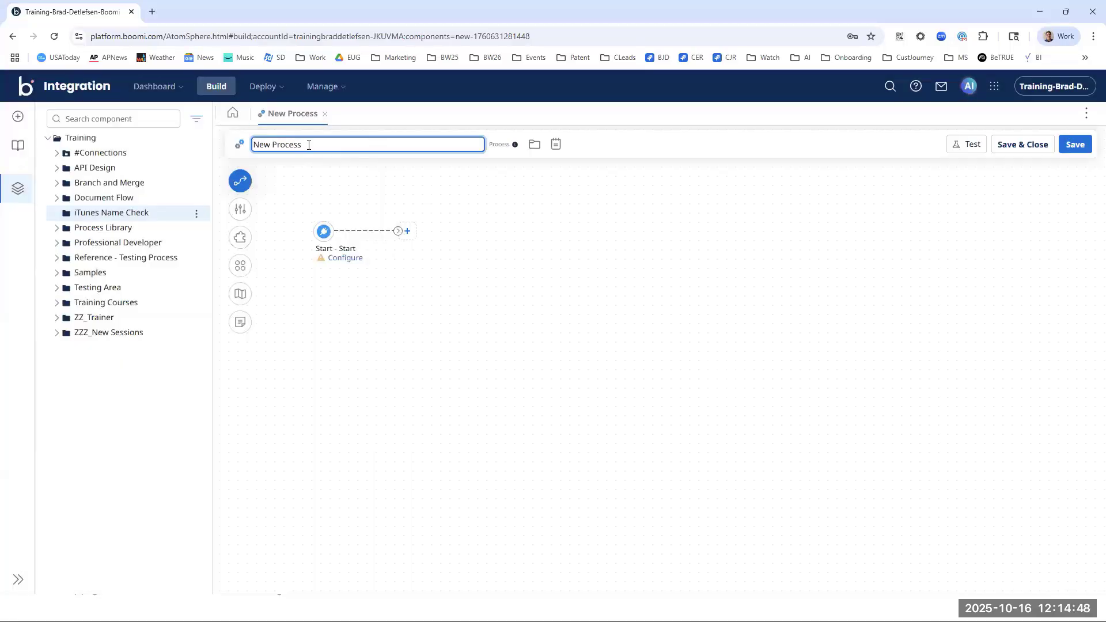
pyautogui.tripleClick(280, 144)
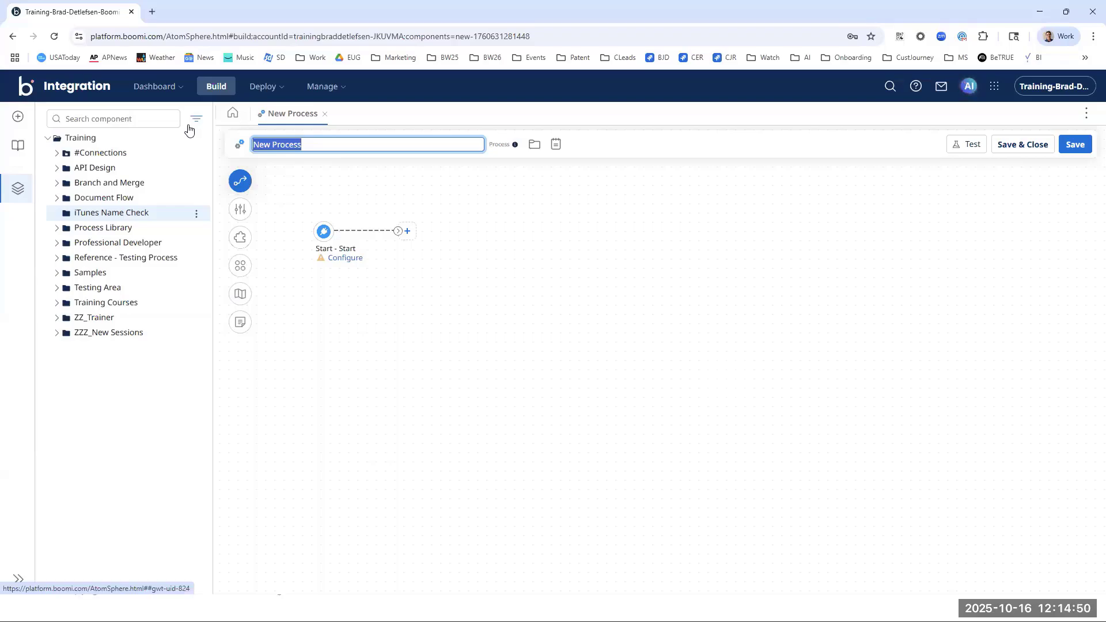
pyautogui.write('iTunes Name Check')
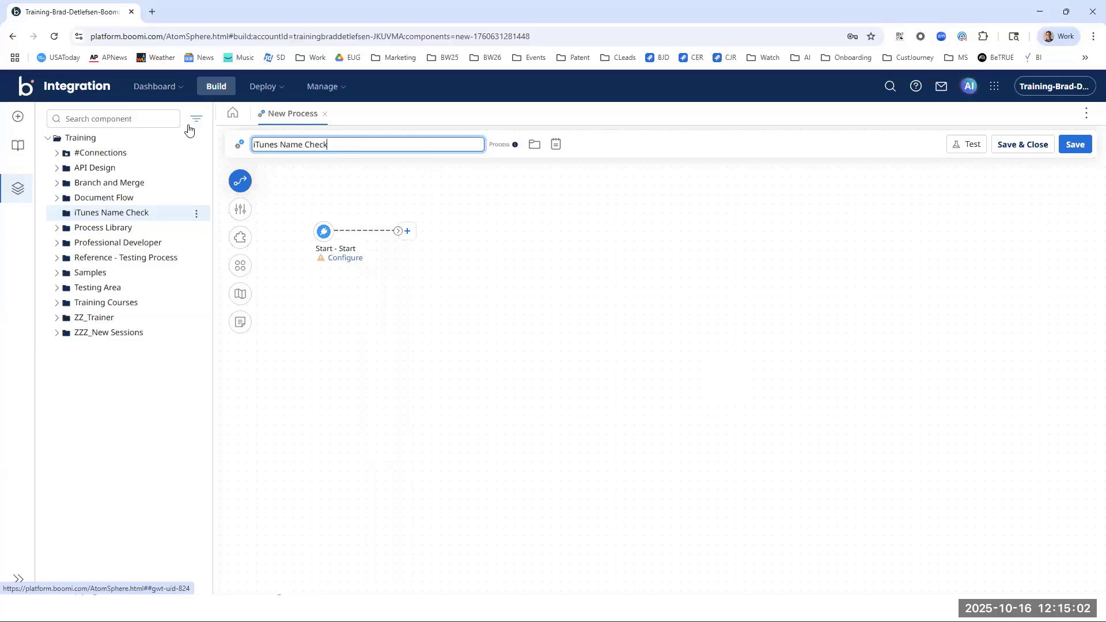
pyautogui.click(619, 145)
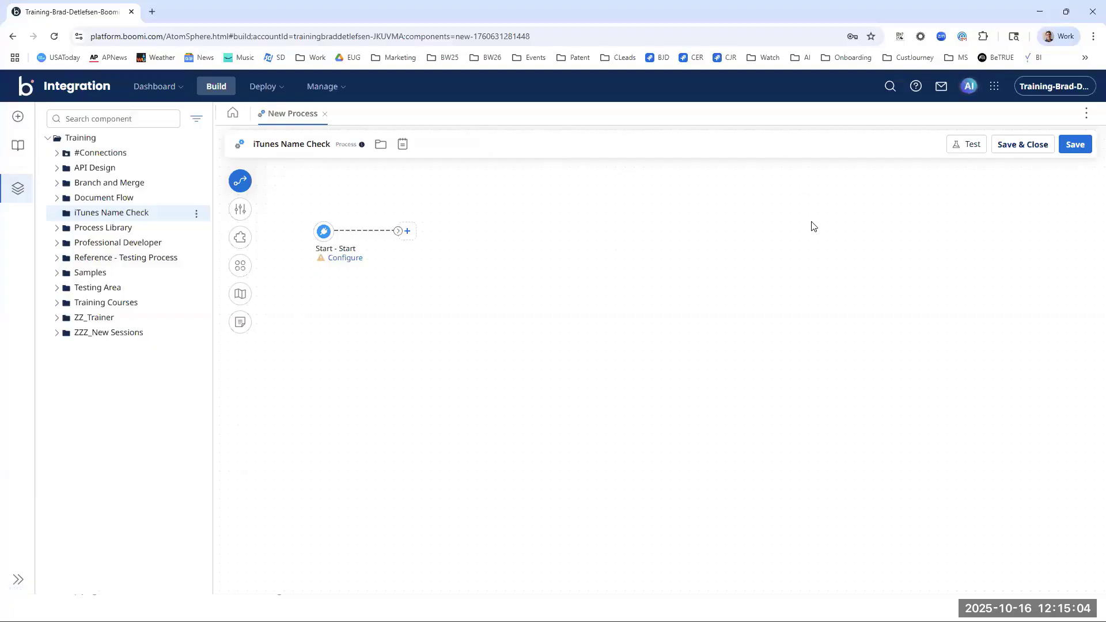
pyautogui.click(1072, 146)
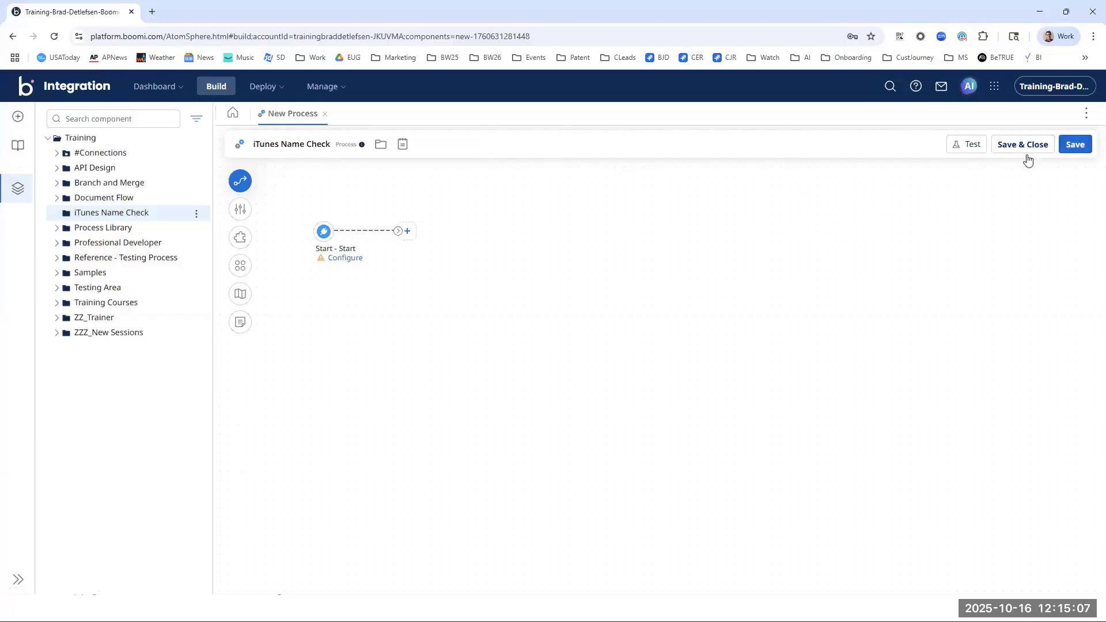
pyautogui.click(57, 213)
pyautogui.click(66, 228)
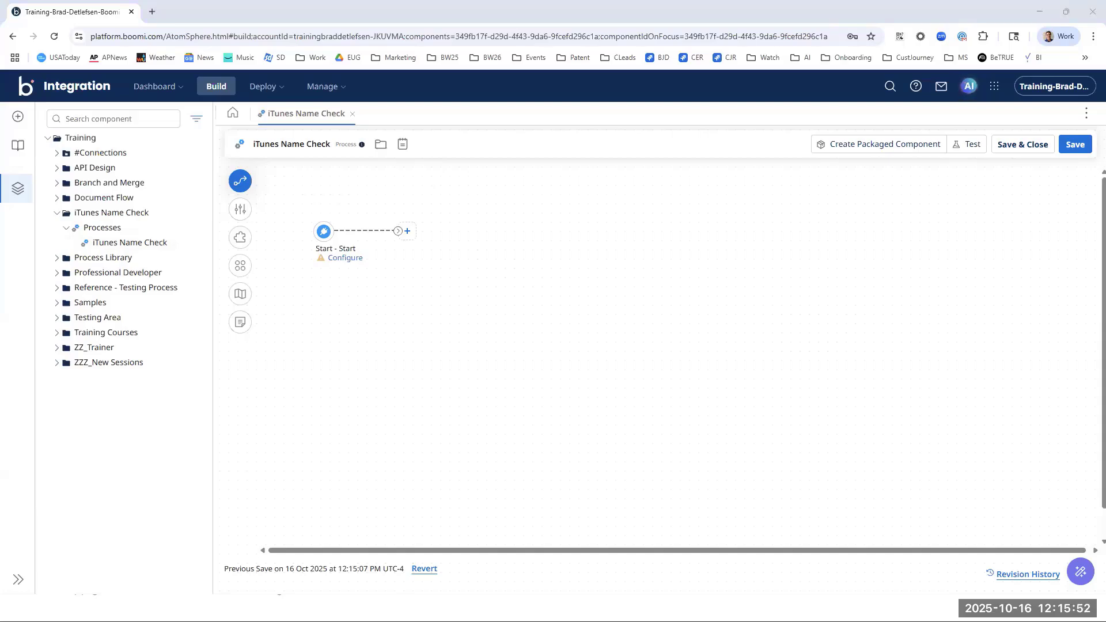
# Step: Switch to File Explorer, check the path of the Names folder and examine the name list in NameIdeas.txt in Notepad++
pyautogui.hotkey('alt', 'Tab')
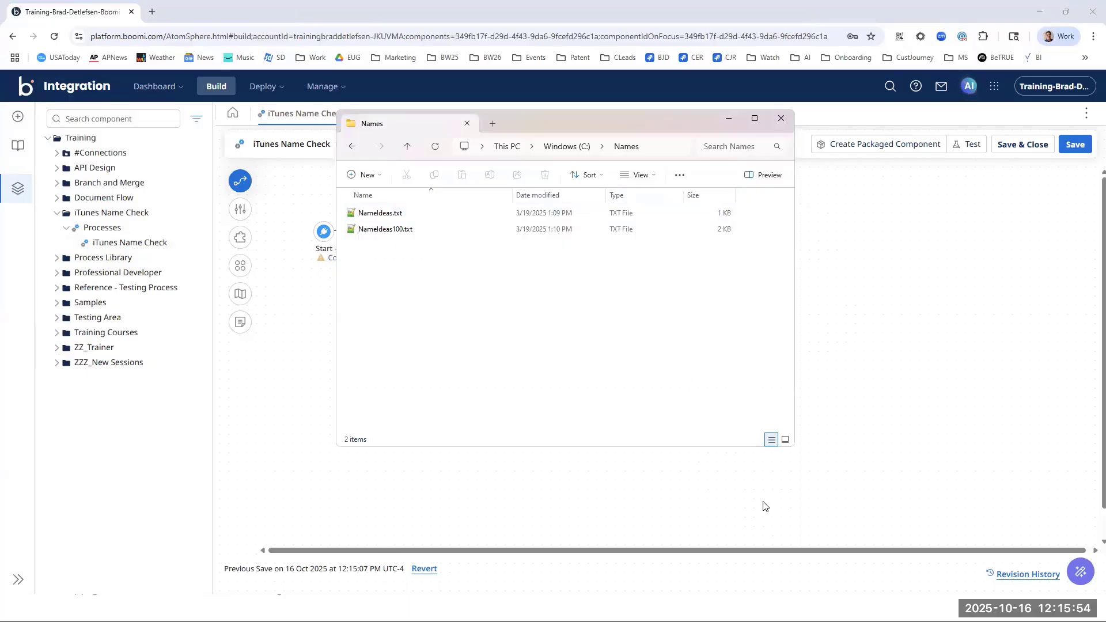
pyautogui.click(671, 147)
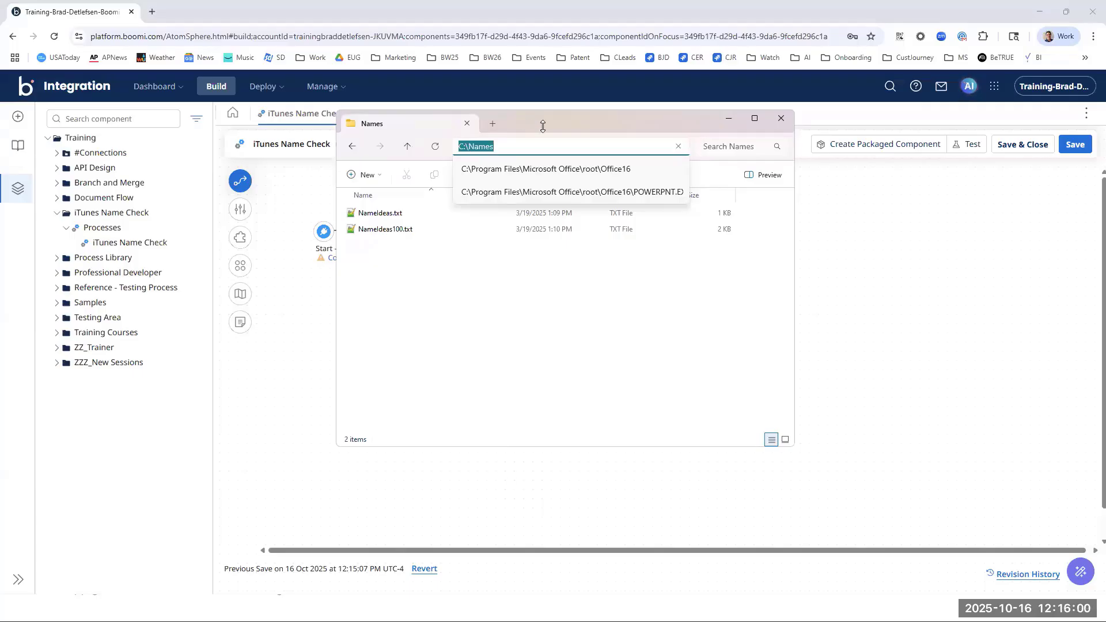
pyautogui.press('Escape')
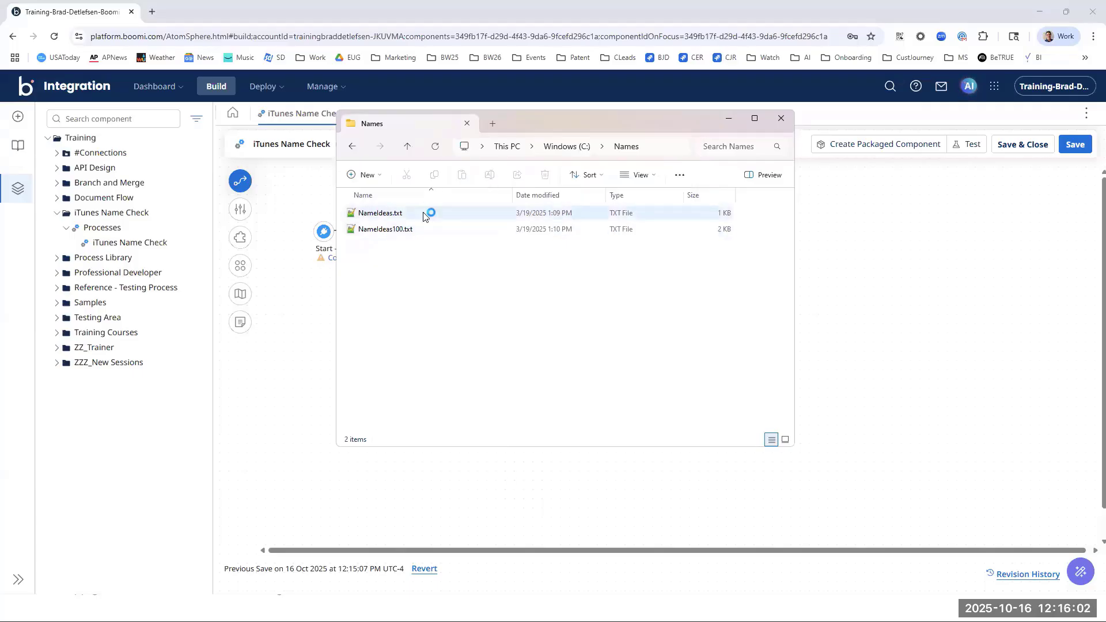
pyautogui.moveTo(427, 213); pyautogui.dragTo(275, 225)
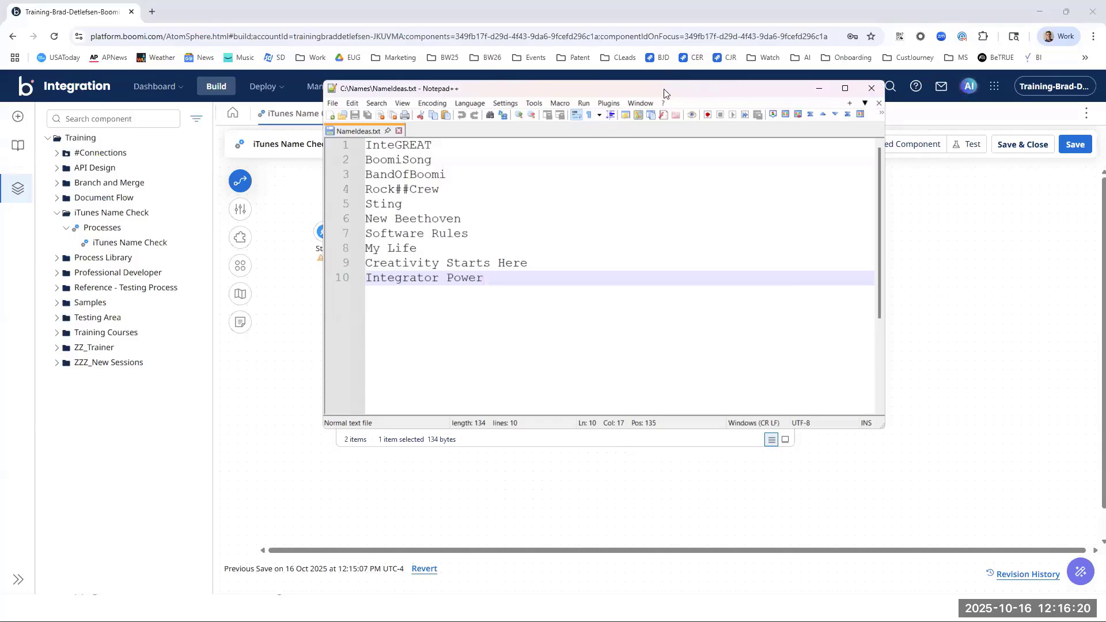
pyautogui.hotkey('alt', 'F4')
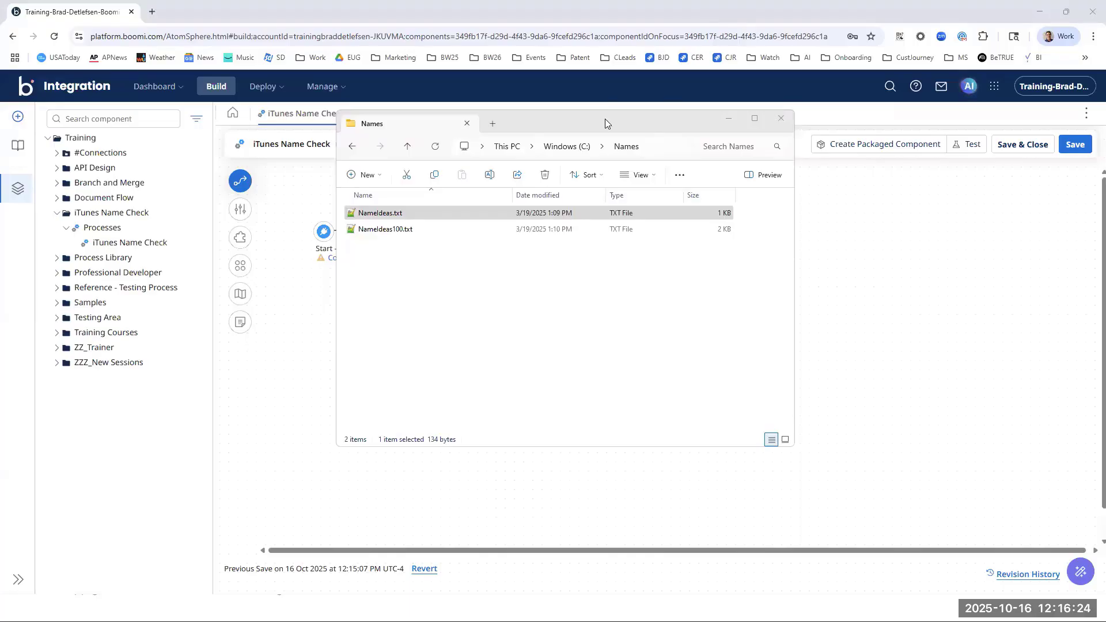
pyautogui.click(780, 118)
# Step: Open the Start step's configuration in the iTunes Name Check process and choose Disk v2 as its connector
pyautogui.click(345, 257)
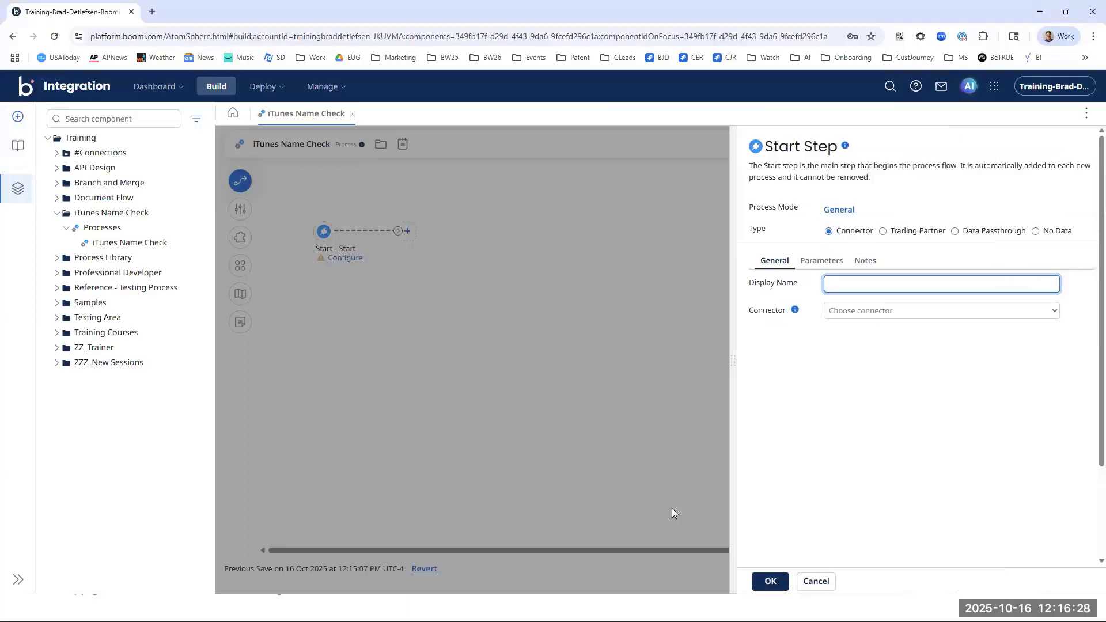
pyautogui.click(867, 318)
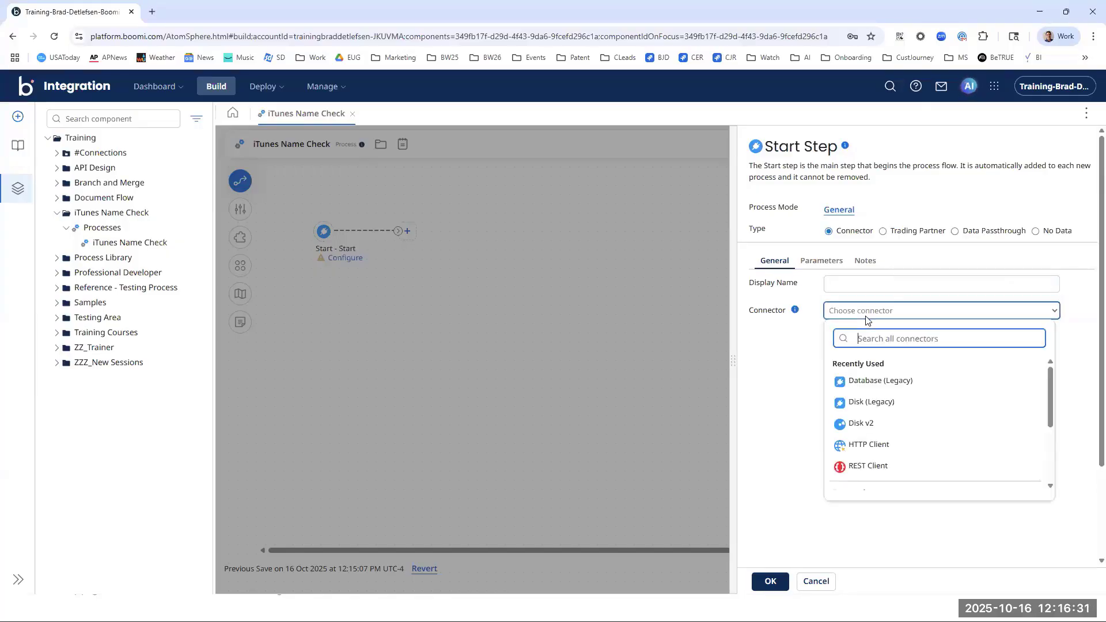
pyautogui.click(861, 424)
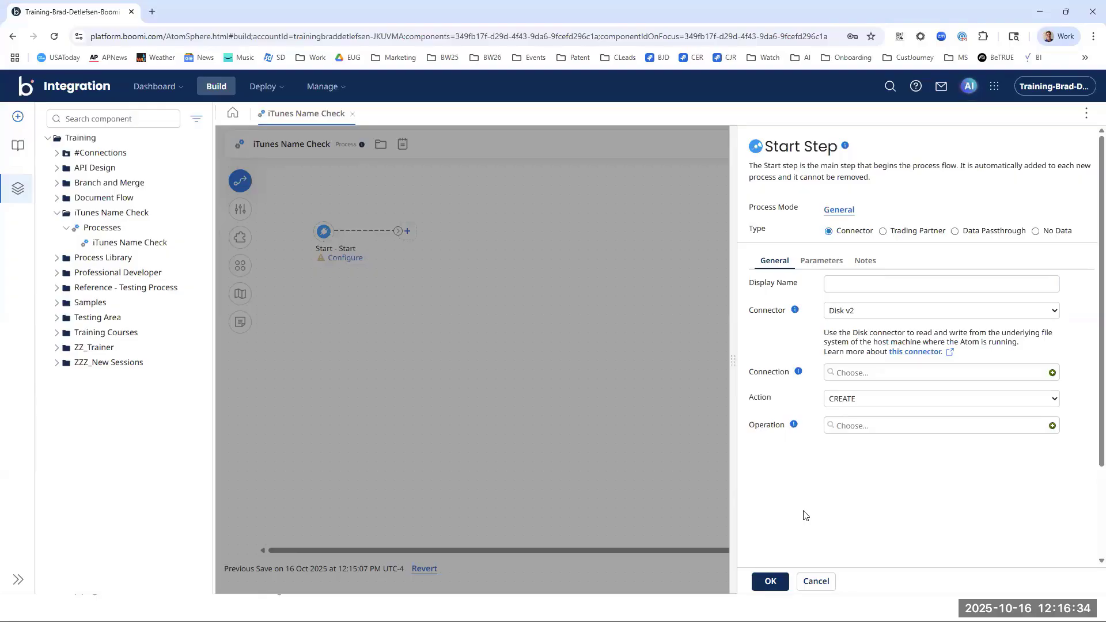
pyautogui.click(850, 375)
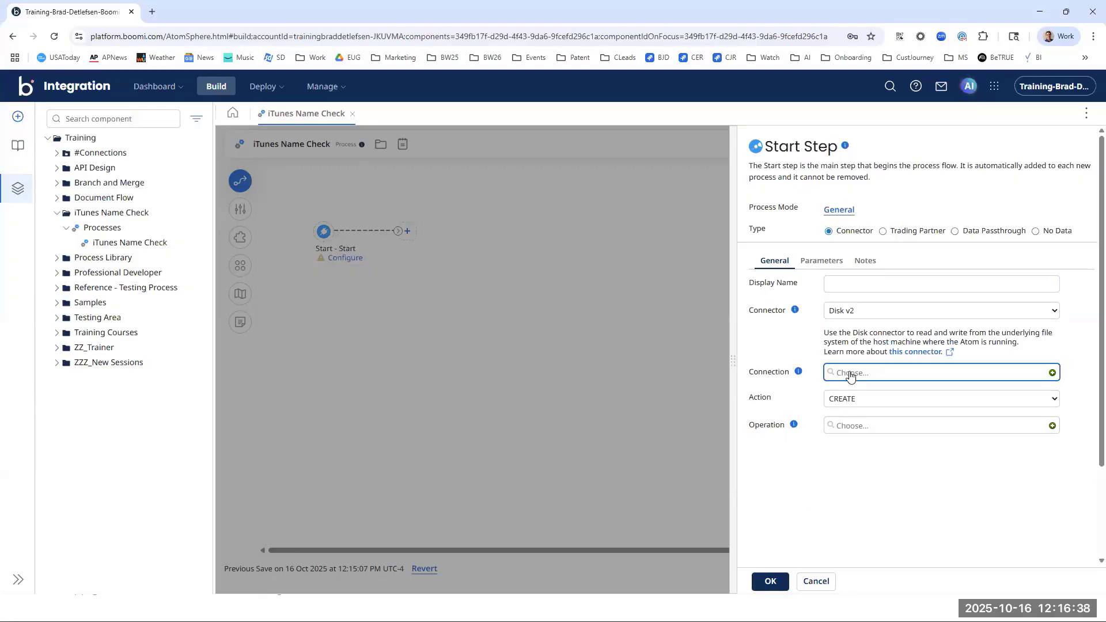
pyautogui.click(864, 311)
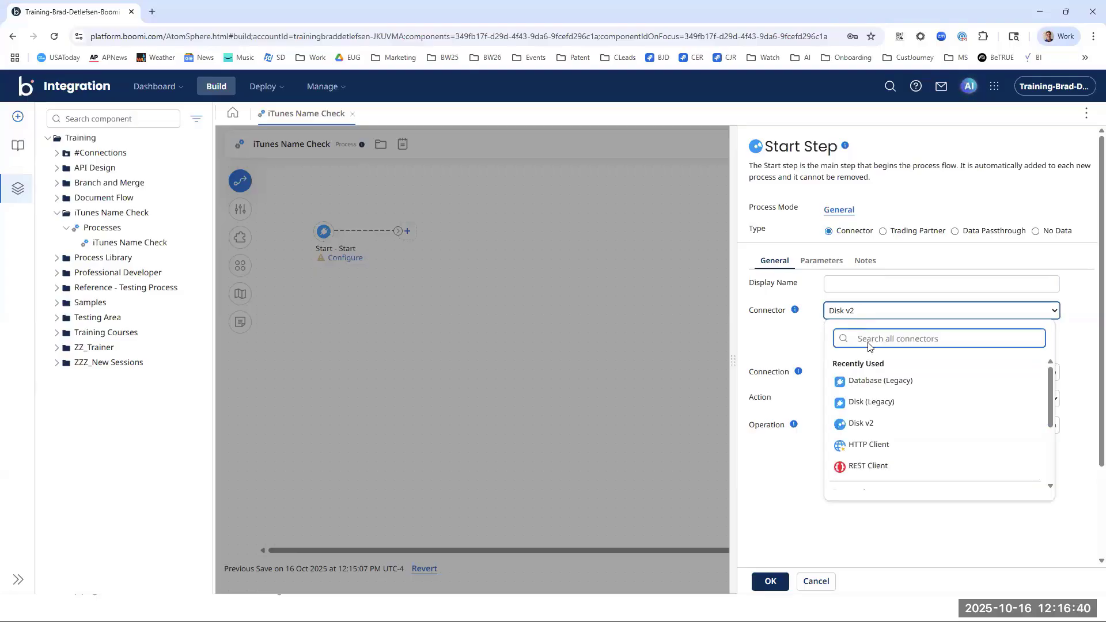
pyautogui.click(775, 488)
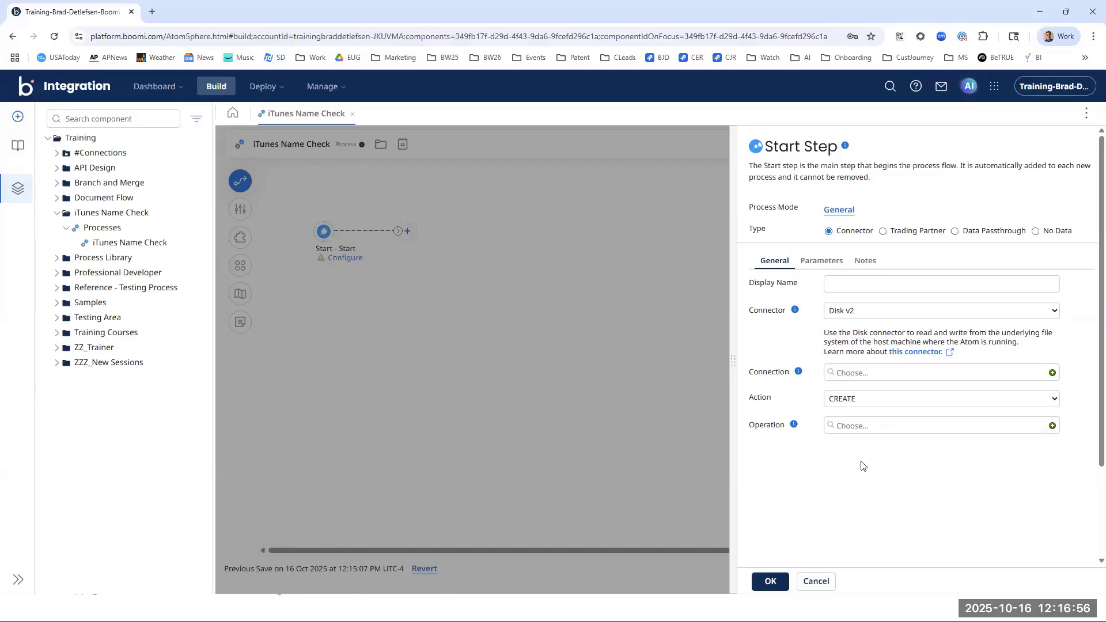
# Step: Create a new Disk v2 connection for the Start step, name it Disk Connection, leave its directory empty, and save and close it
pyautogui.click(850, 375)
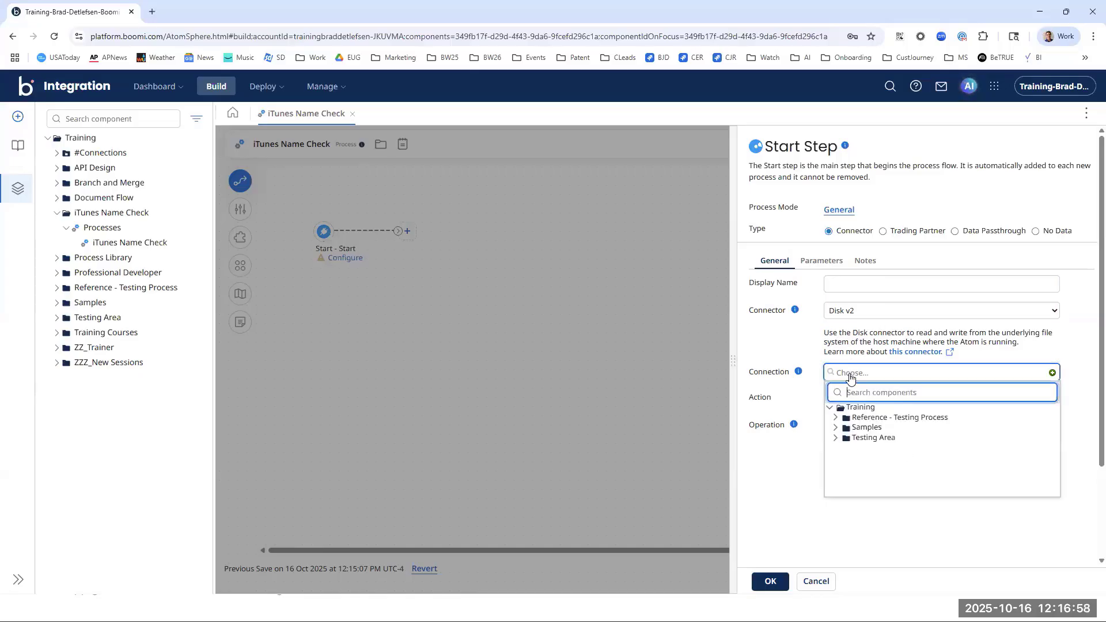
pyautogui.click(1047, 351)
pyautogui.click(1053, 374)
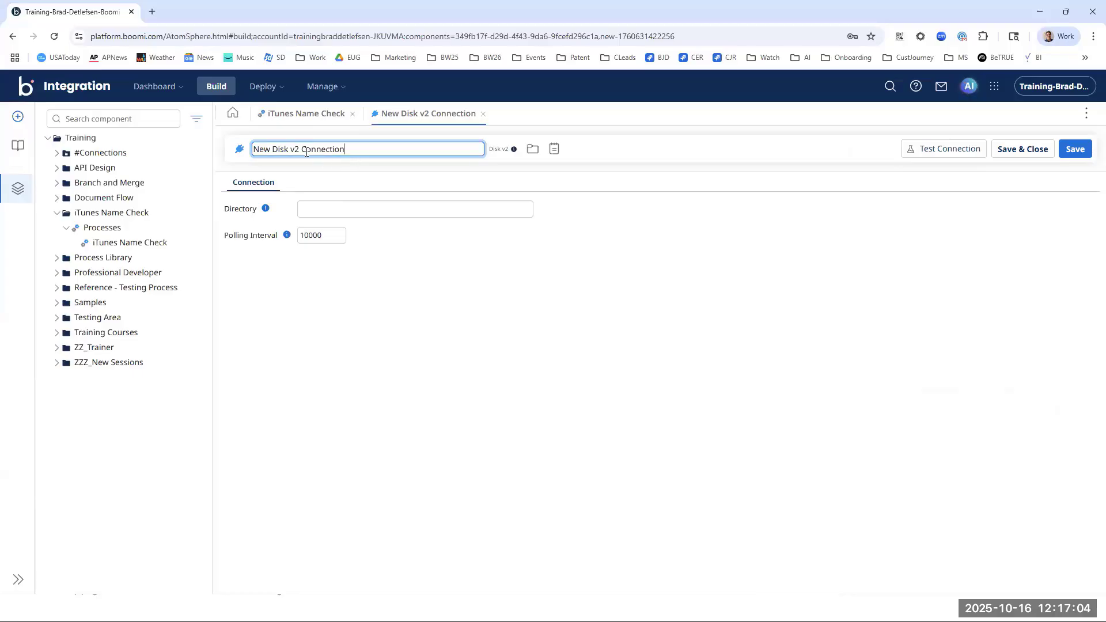
pyautogui.moveTo(301, 151); pyautogui.dragTo(248, 145)
pyautogui.write('Disk')
pyautogui.click(452, 384)
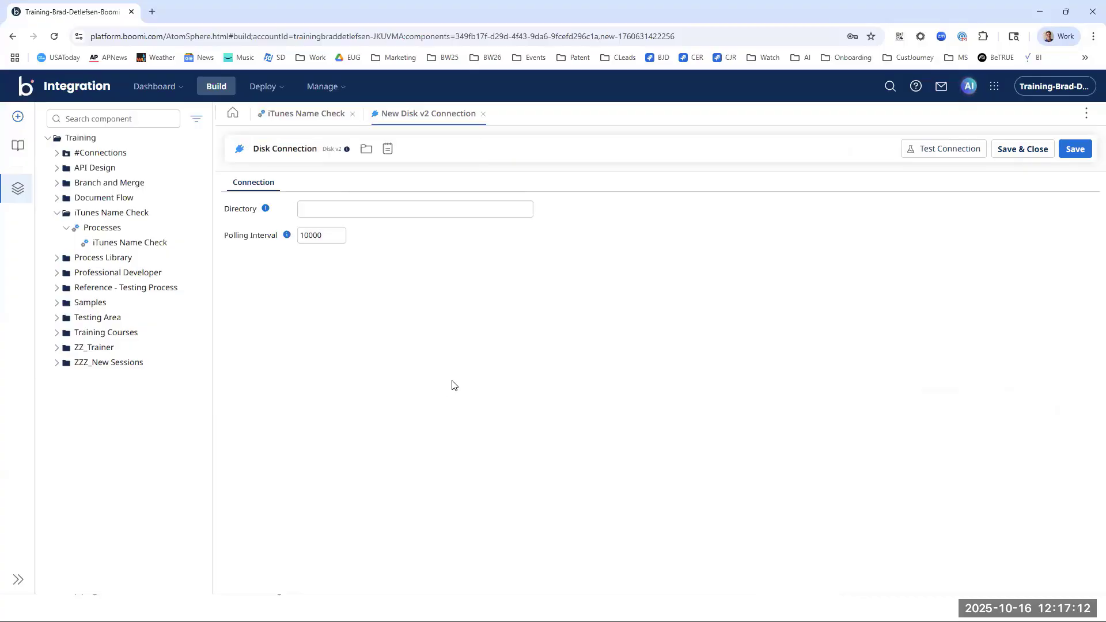
pyautogui.click(384, 209)
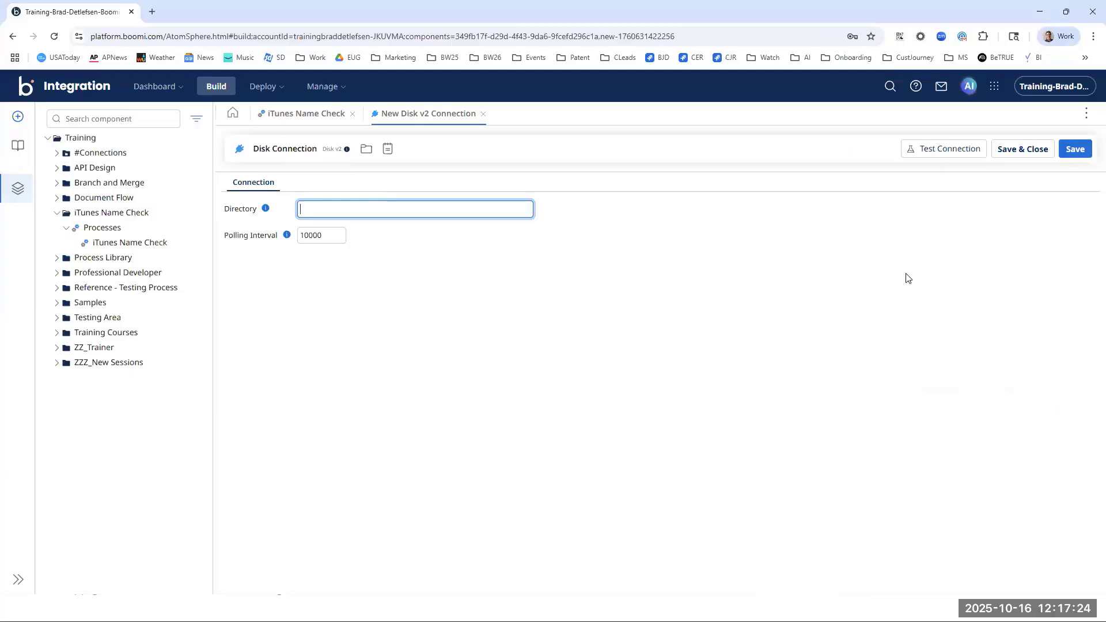
pyautogui.click(1024, 152)
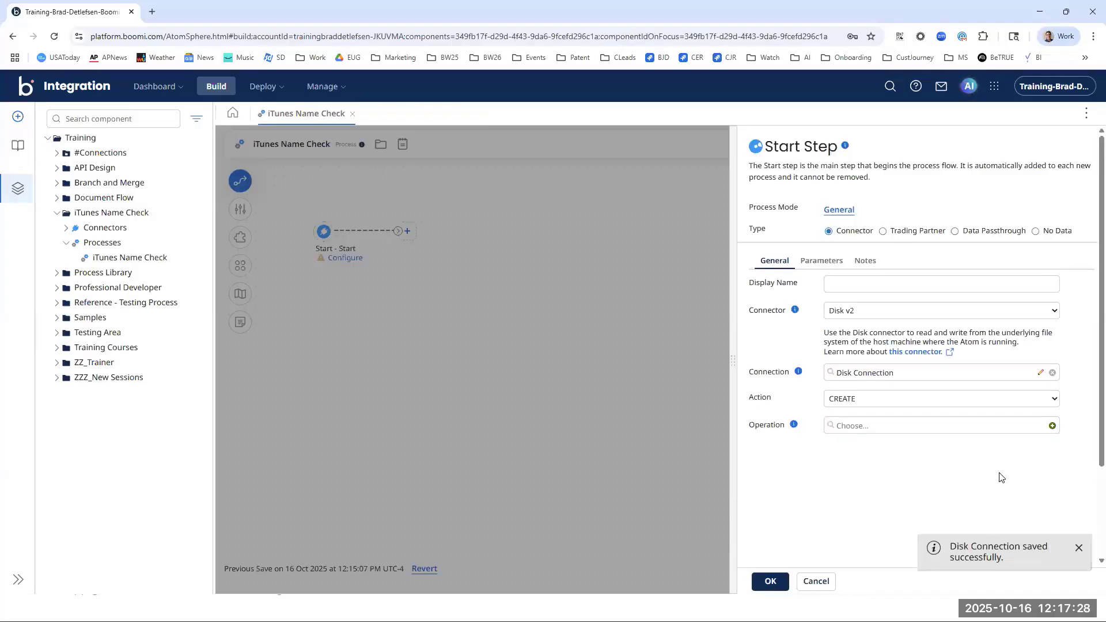
# Step: Set the Start step's action to GET and create a new connector operation named Disk Get
pyautogui.click(938, 404)
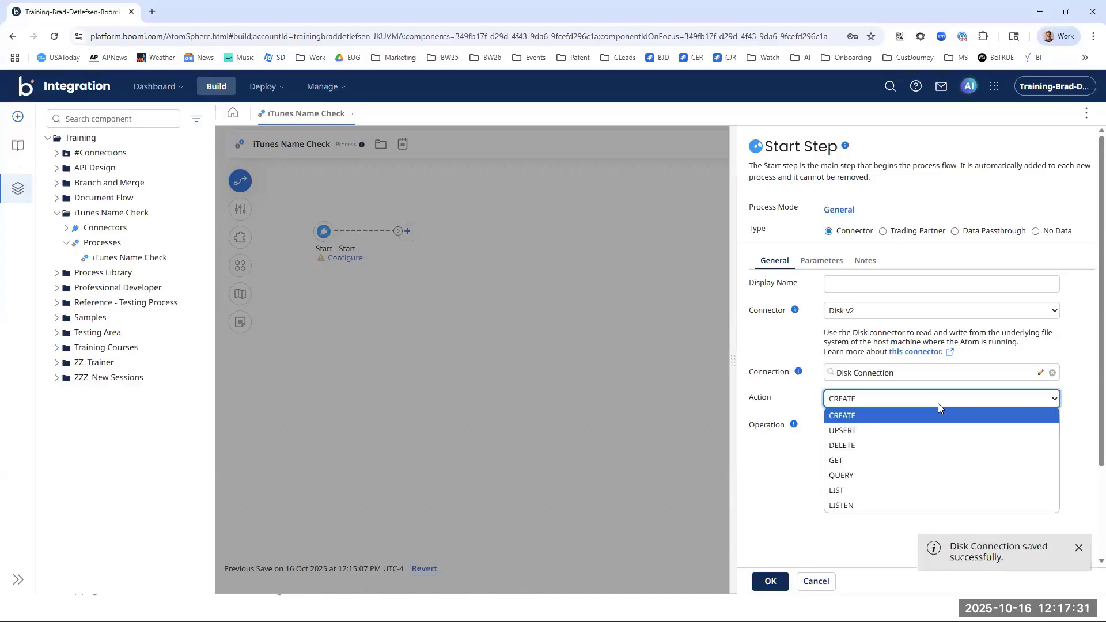
pyautogui.click(905, 459)
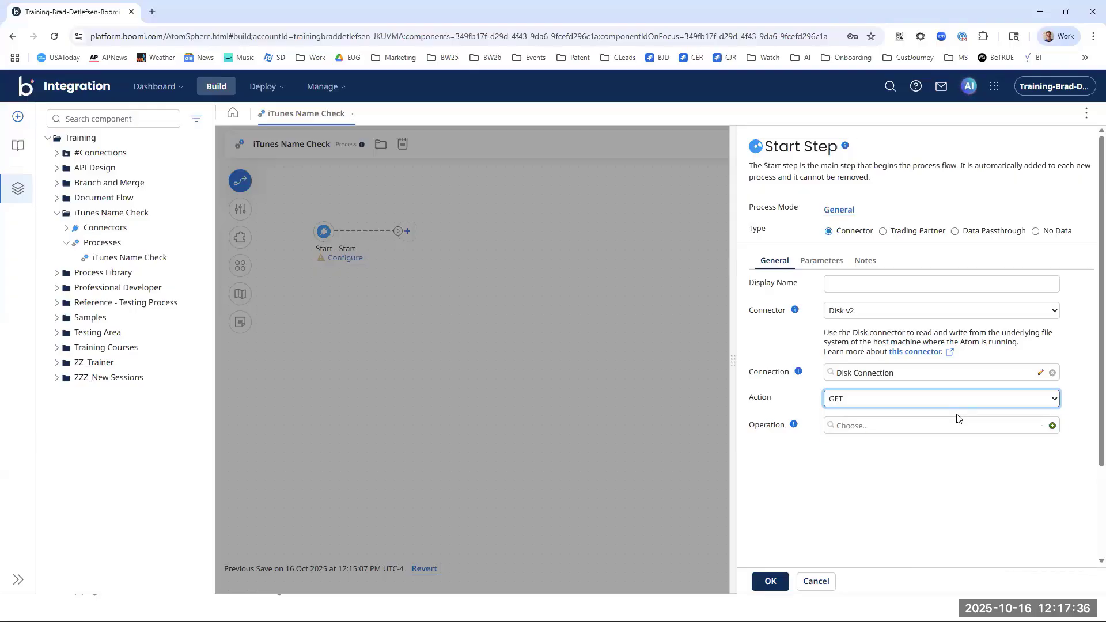
pyautogui.click(1054, 426)
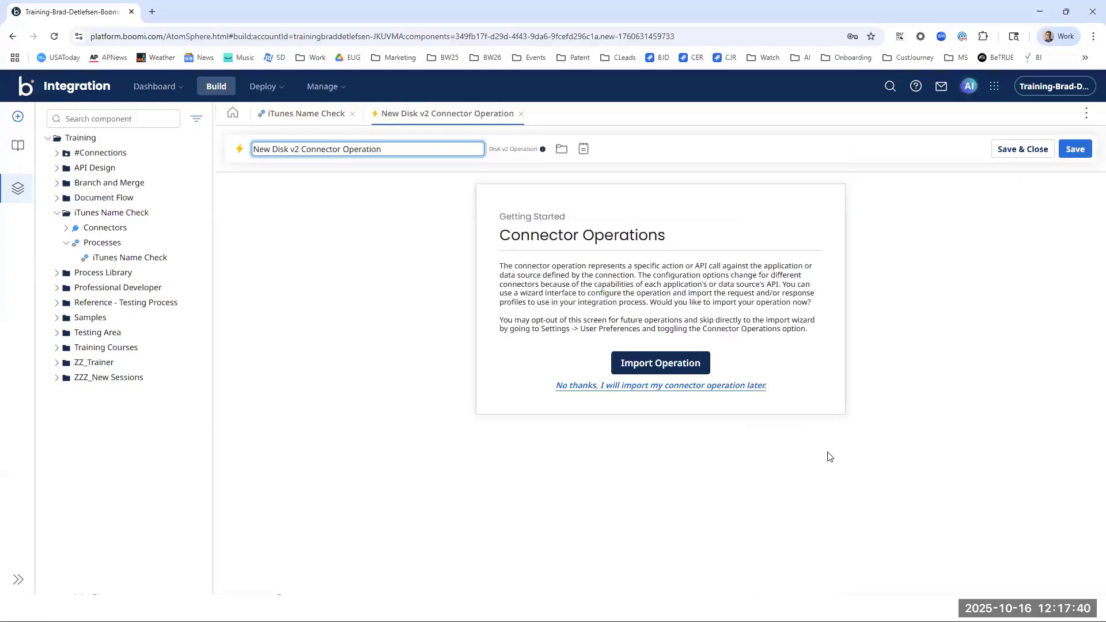
pyautogui.moveTo(377, 153); pyautogui.dragTo(216, 125)
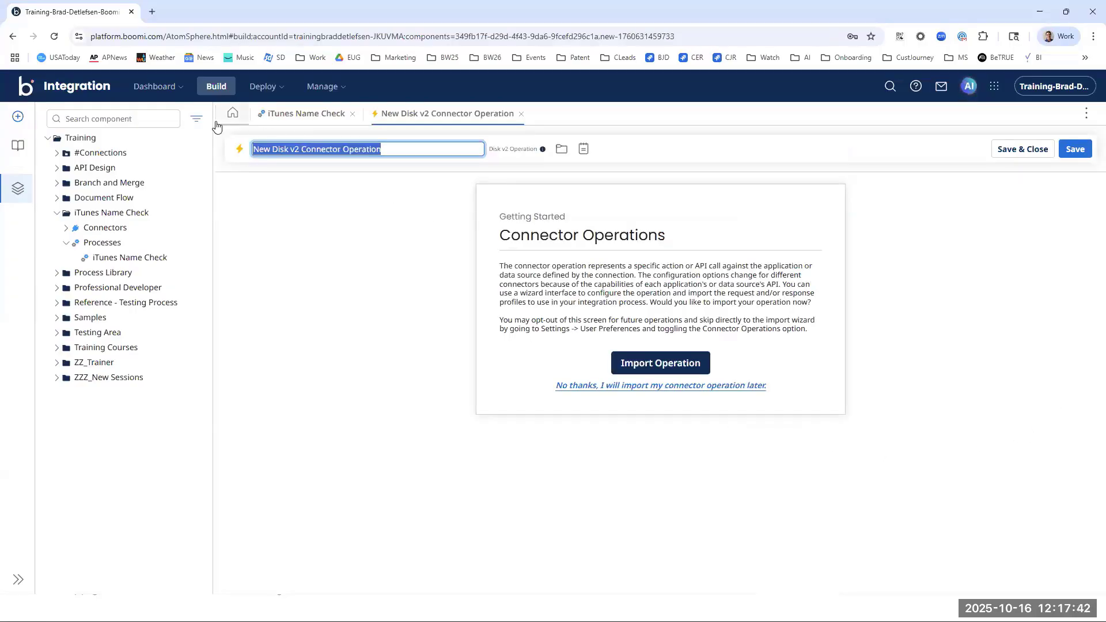
pyautogui.write('Di')
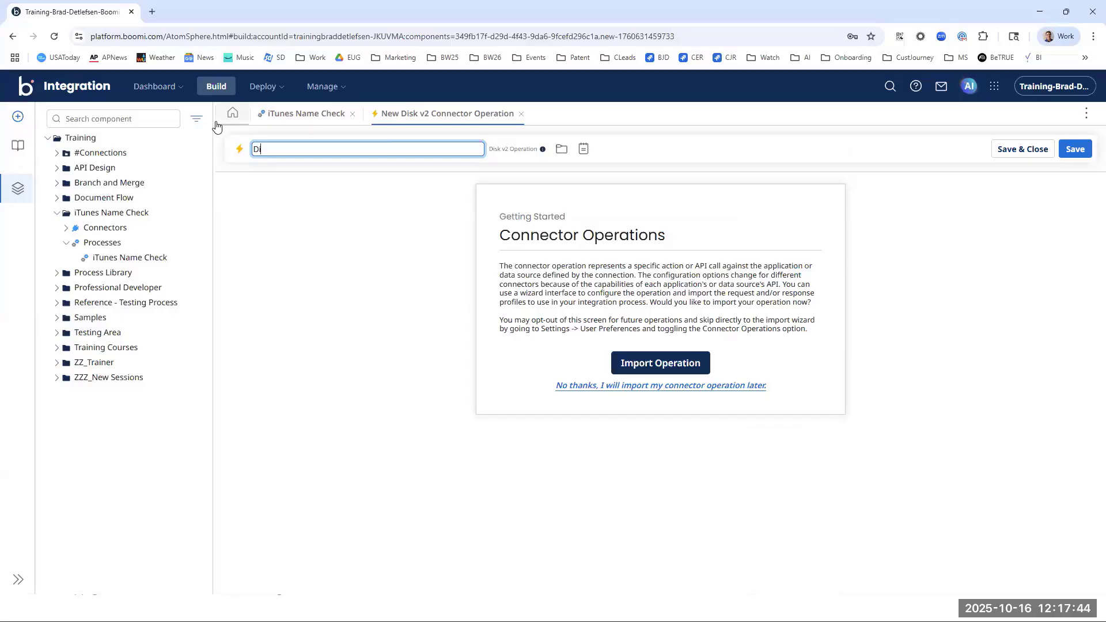
pyautogui.write('sk Get')
pyautogui.click(423, 487)
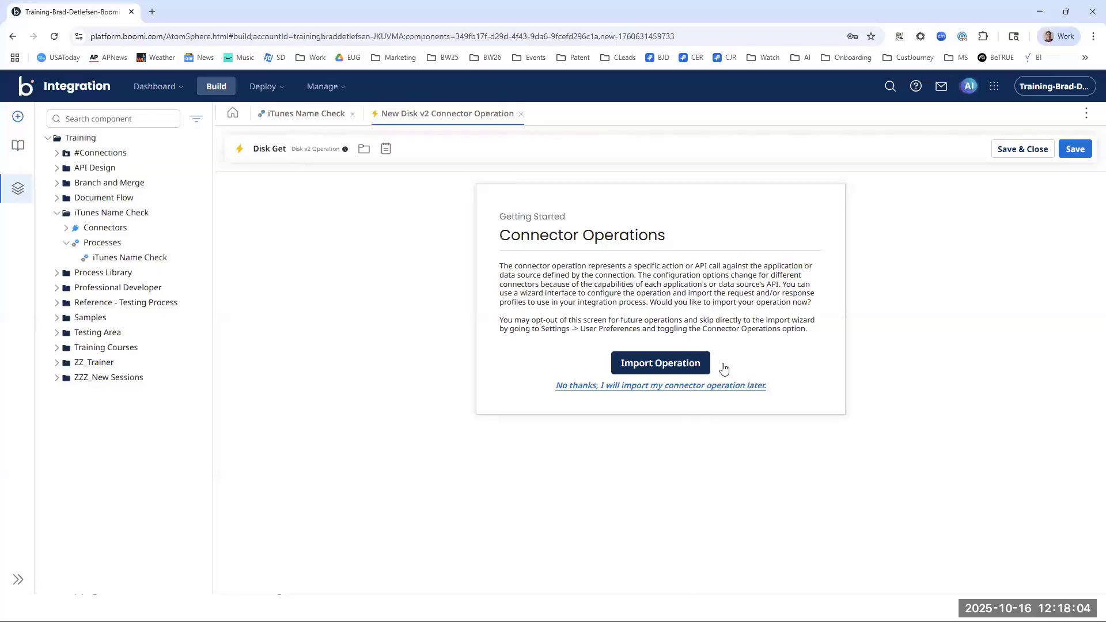
# Step: Import the Disk Get operation through the Test environment's local training runtime with object type File, and save and close it
pyautogui.click(669, 368)
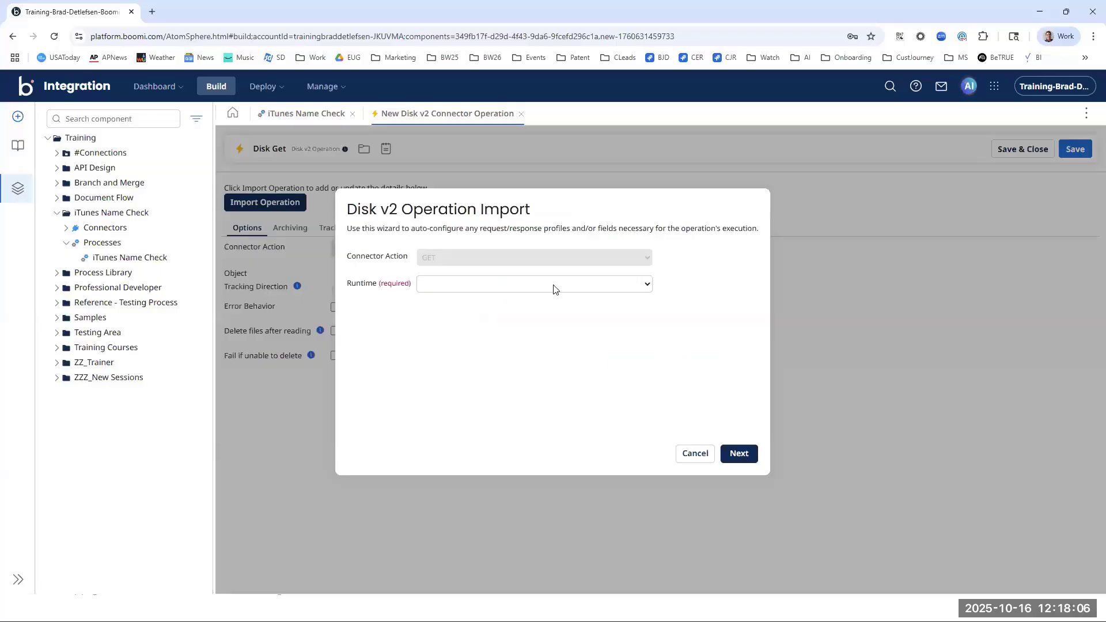
pyautogui.click(493, 284)
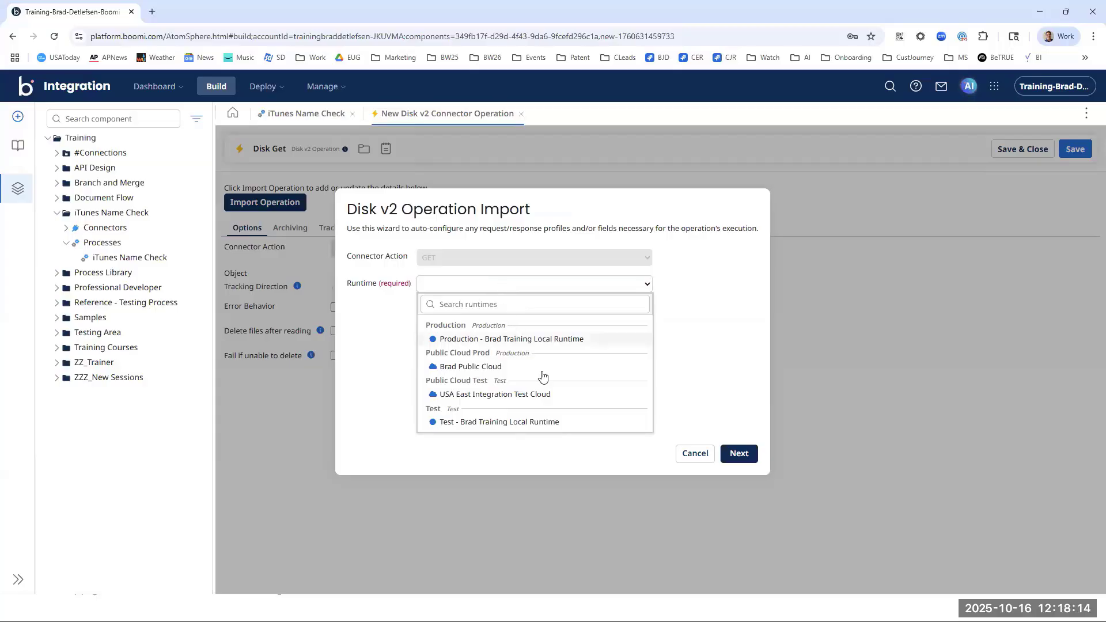
pyautogui.click(549, 428)
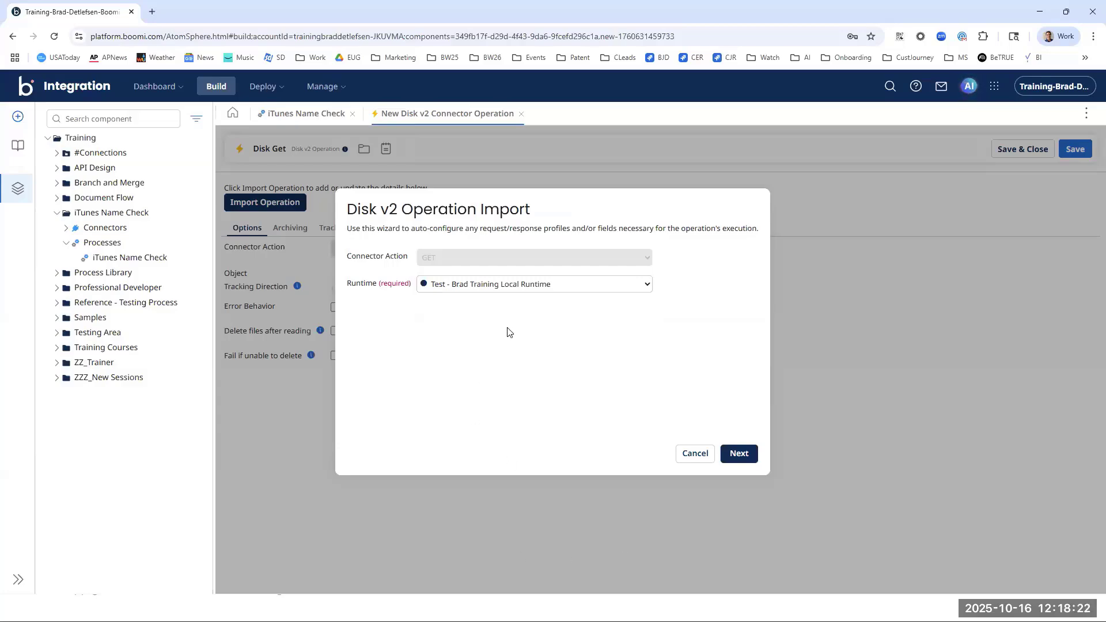
pyautogui.click(748, 454)
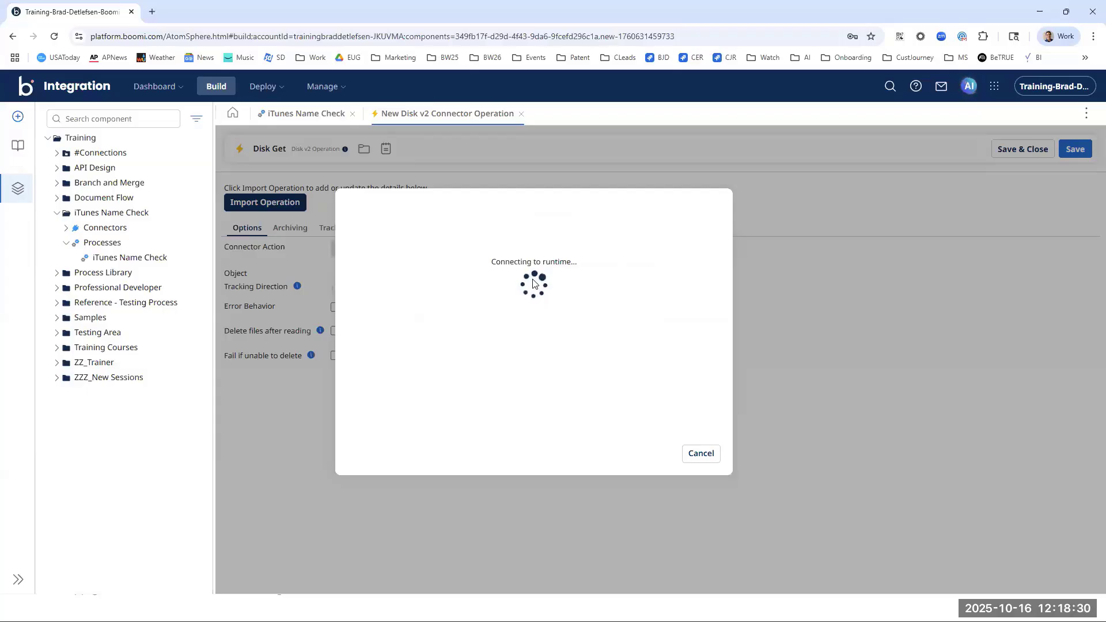
pyautogui.click(537, 240)
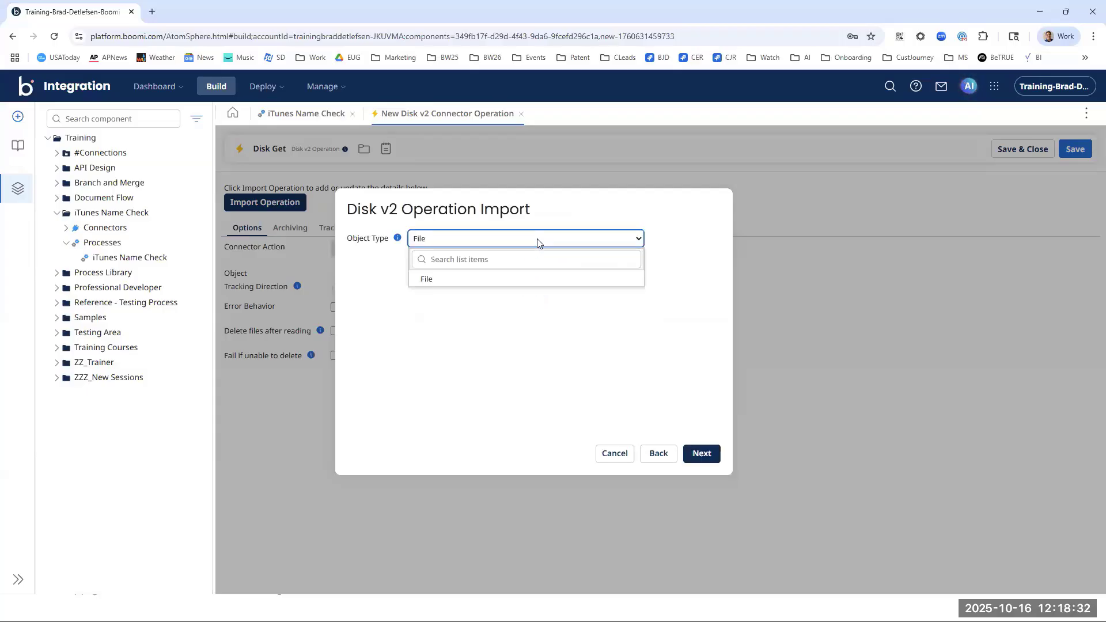
pyautogui.click(451, 354)
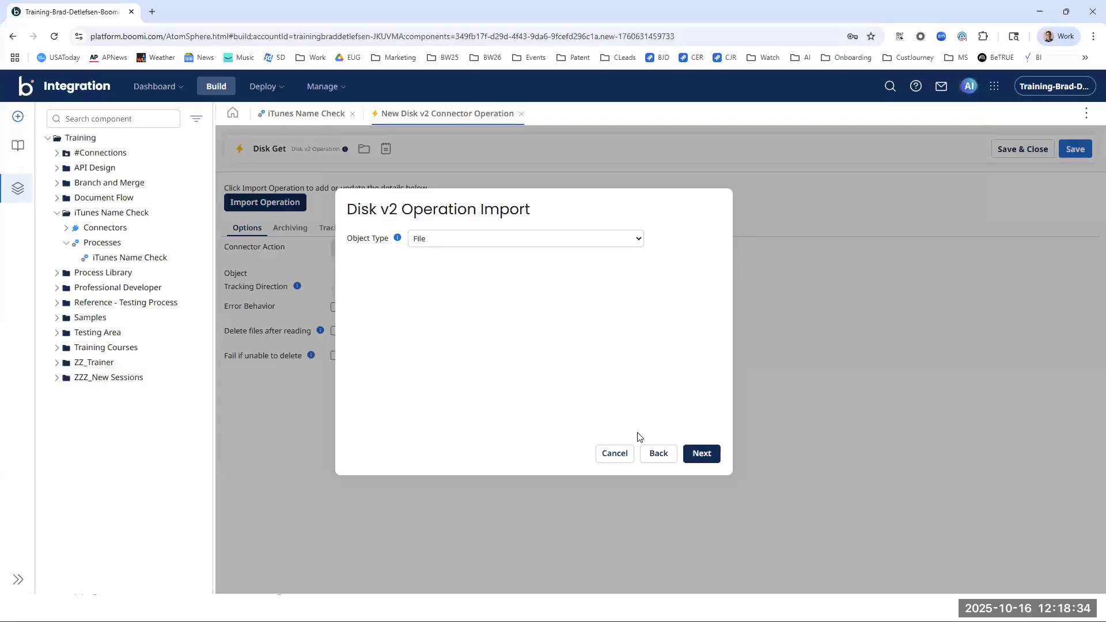
pyautogui.click(702, 456)
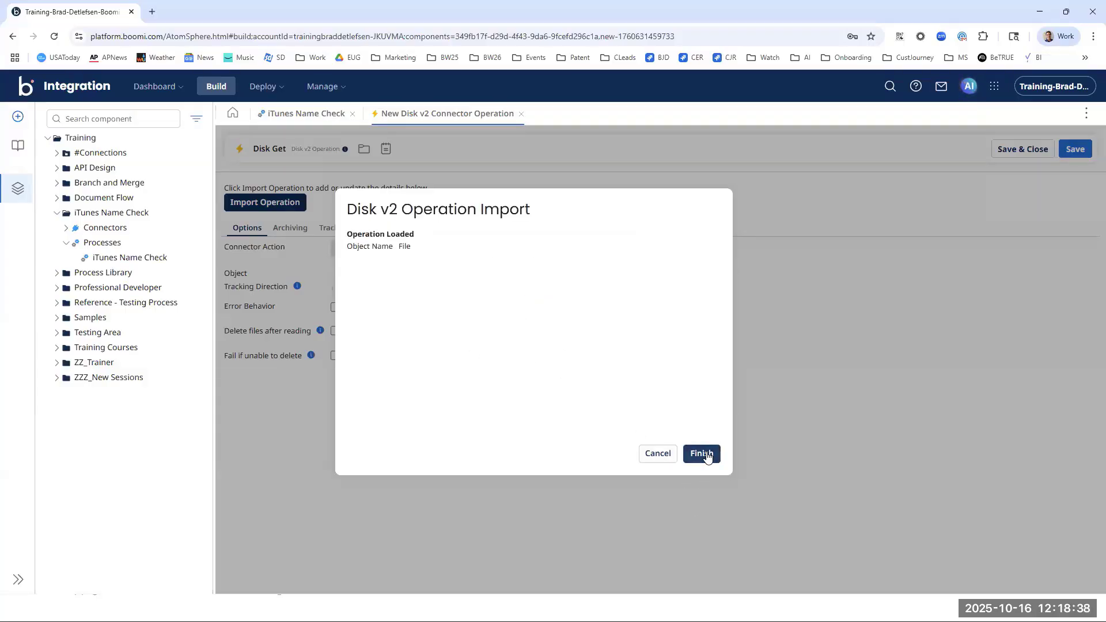
pyautogui.click(708, 455)
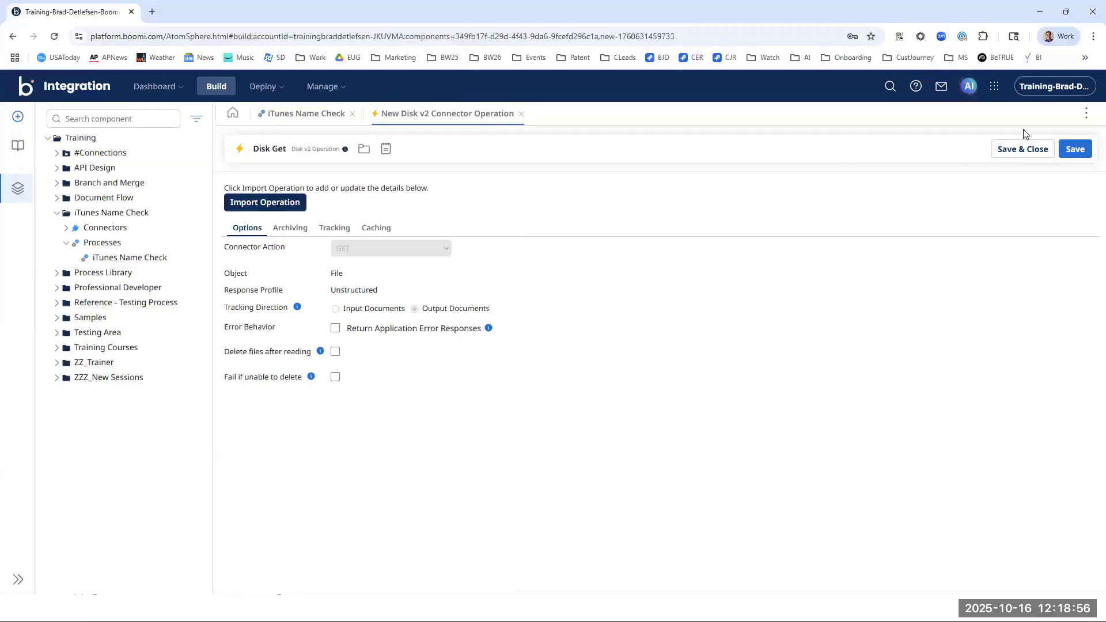
pyautogui.click(1021, 151)
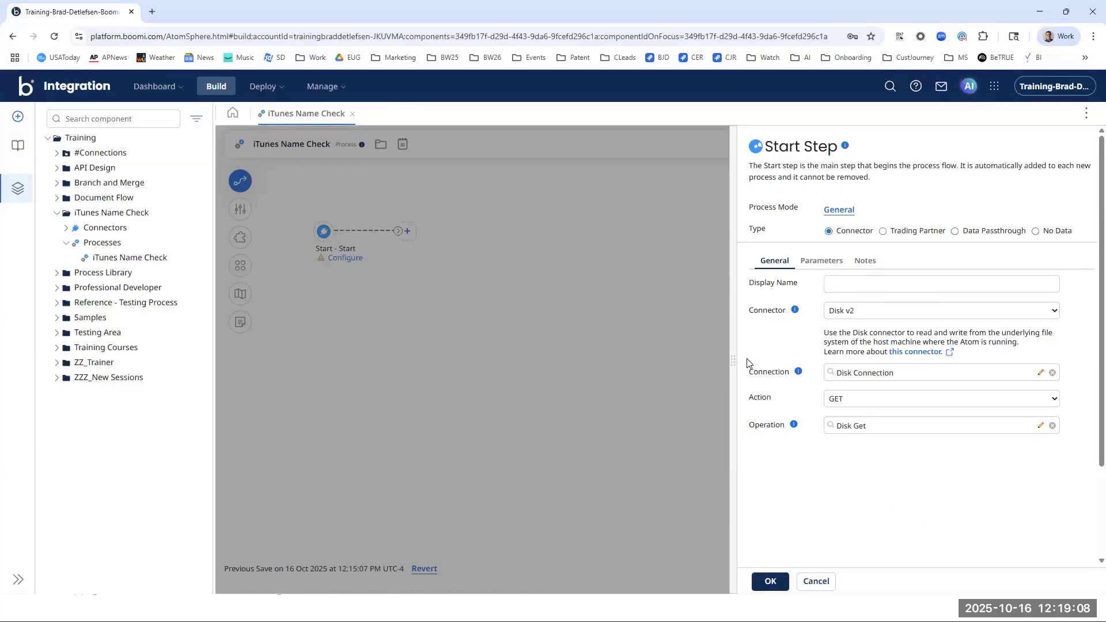
# Step: Import the Start step's ID parameter, set its static value to C:\Names\NameIdeas.txt, and apply the step's configuration
pyautogui.click(806, 262)
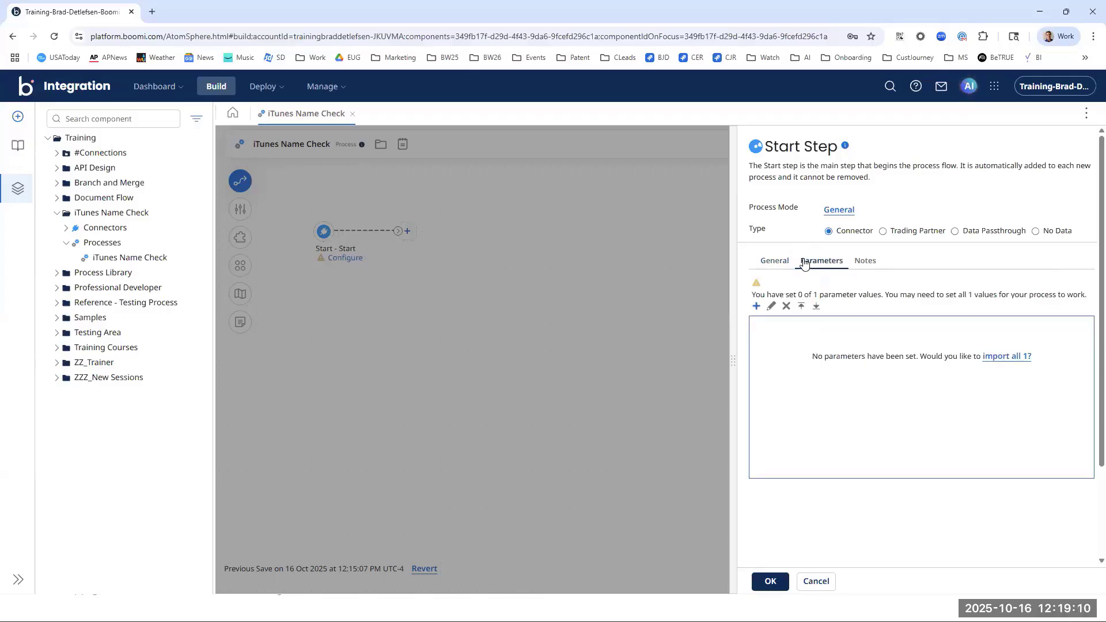
pyautogui.click(1002, 357)
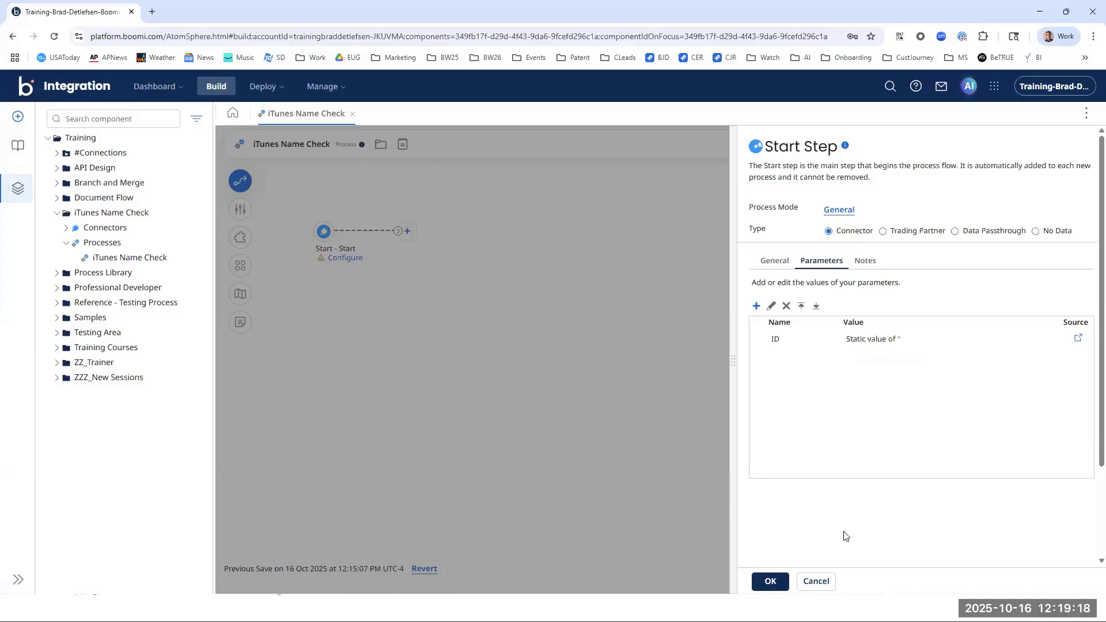
pyautogui.doubleClick(853, 340)
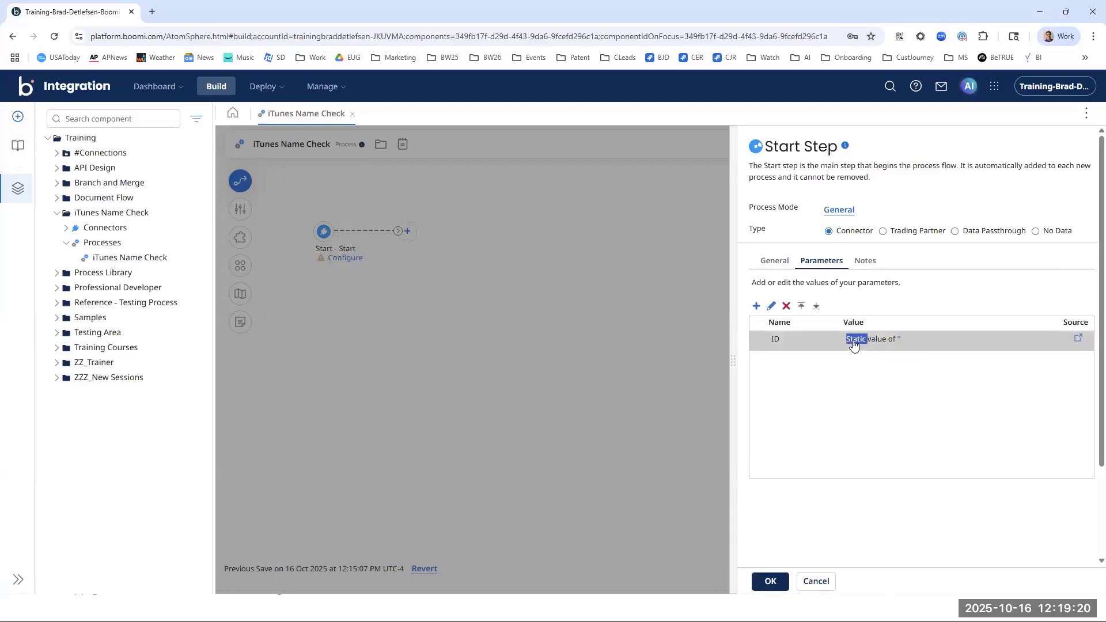
pyautogui.click(529, 247)
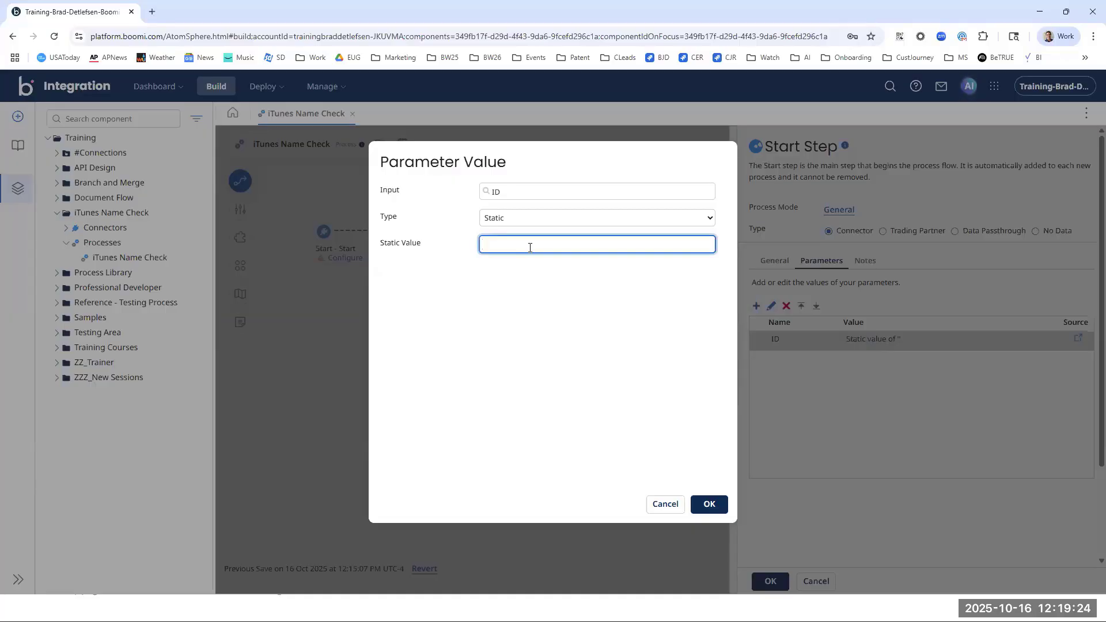
pyautogui.write('C:\\Names')
pyautogui.write('\\NameIdeas.txt')
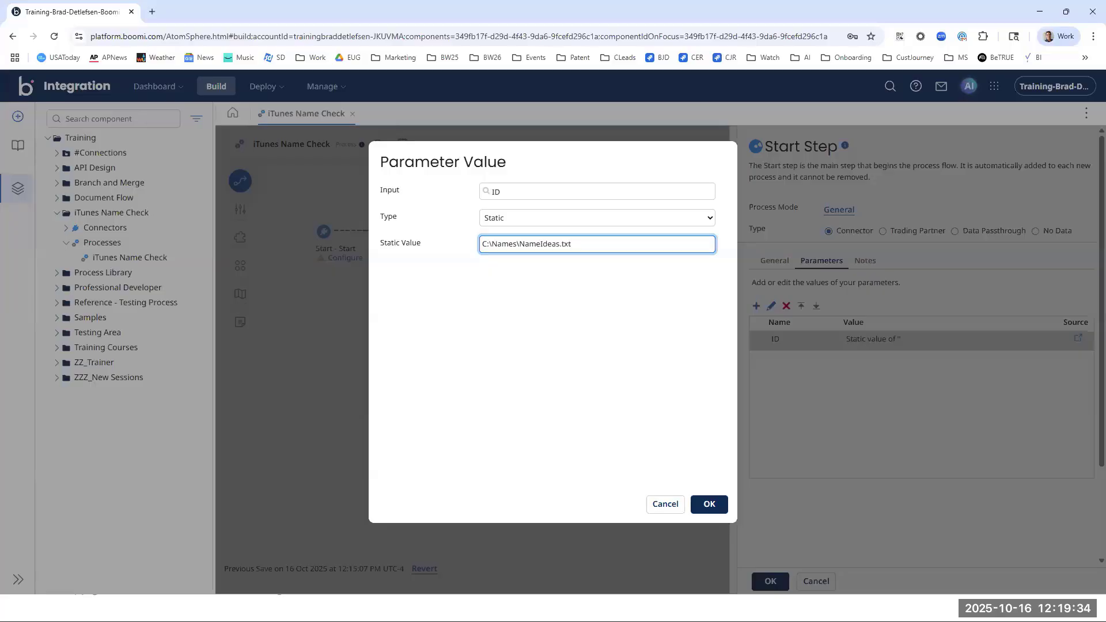
pyautogui.click(710, 505)
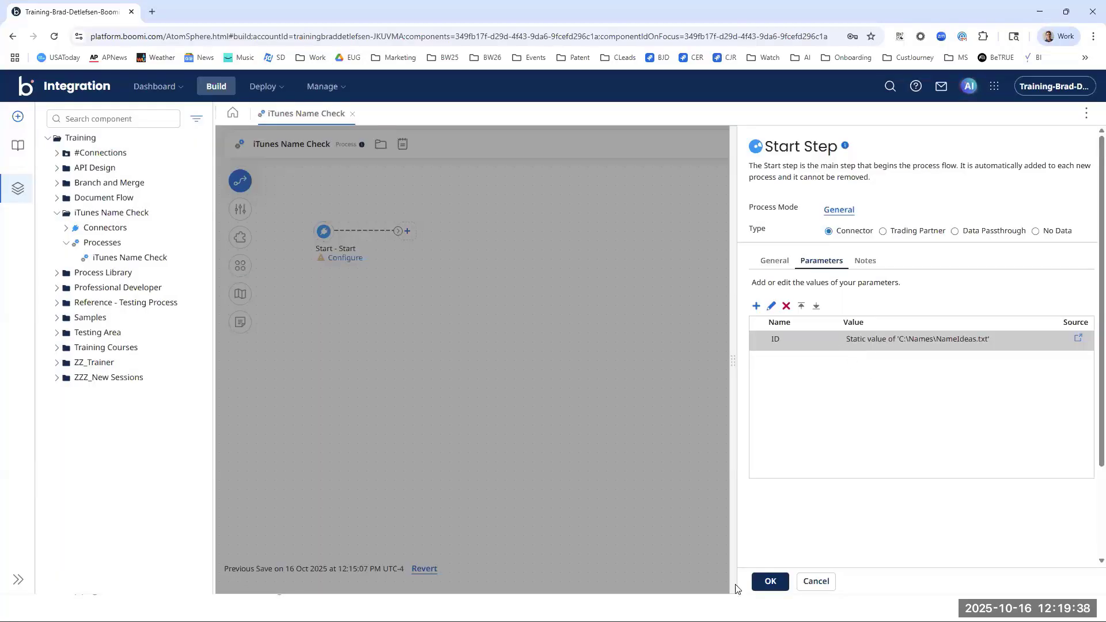
pyautogui.click(769, 580)
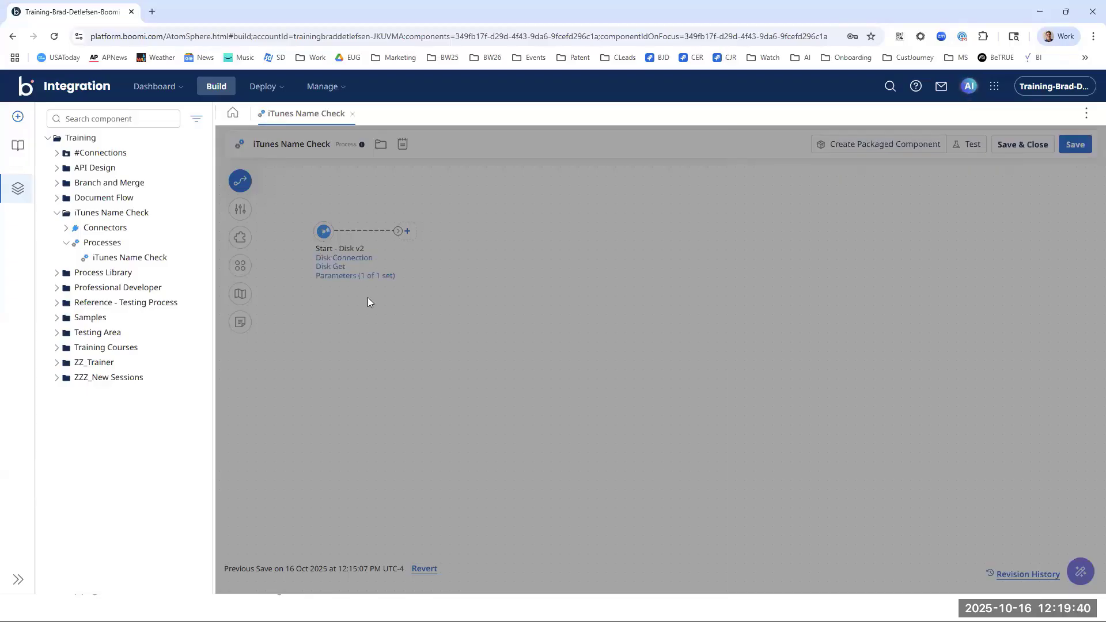
# Step: Open the Start step's Disk Connection component, check its directory and polling interval settings, and close it
pyautogui.click(345, 265)
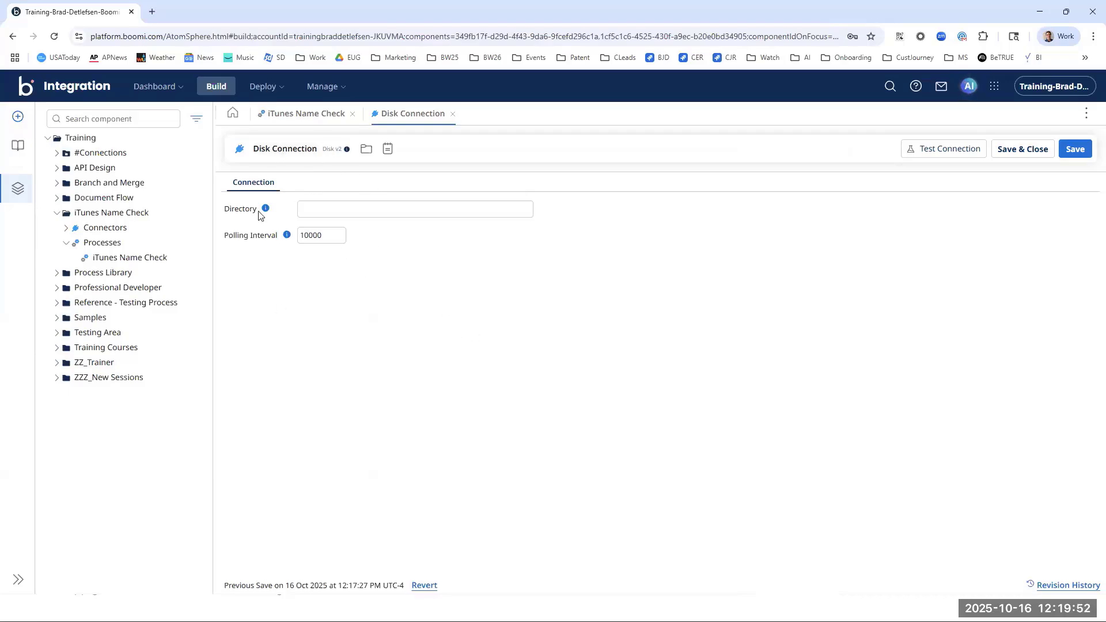
pyautogui.click(453, 114)
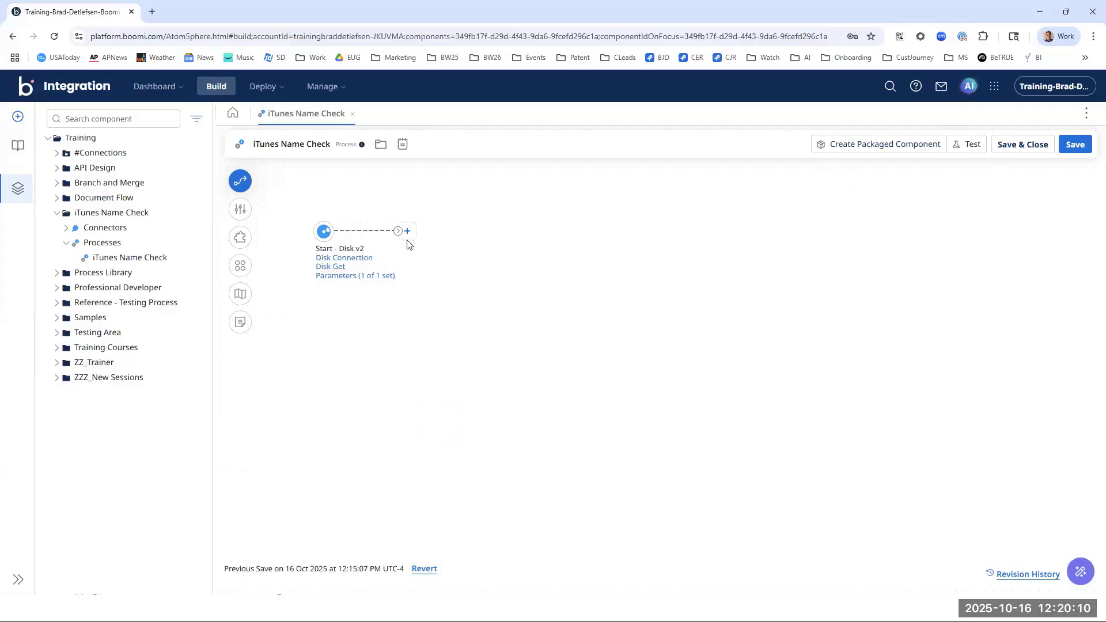
# Step: Lengthen the path leaving the Start step and add a Stop step at its end
pyautogui.moveTo(399, 230); pyautogui.dragTo(453, 231)
pyautogui.click(462, 232)
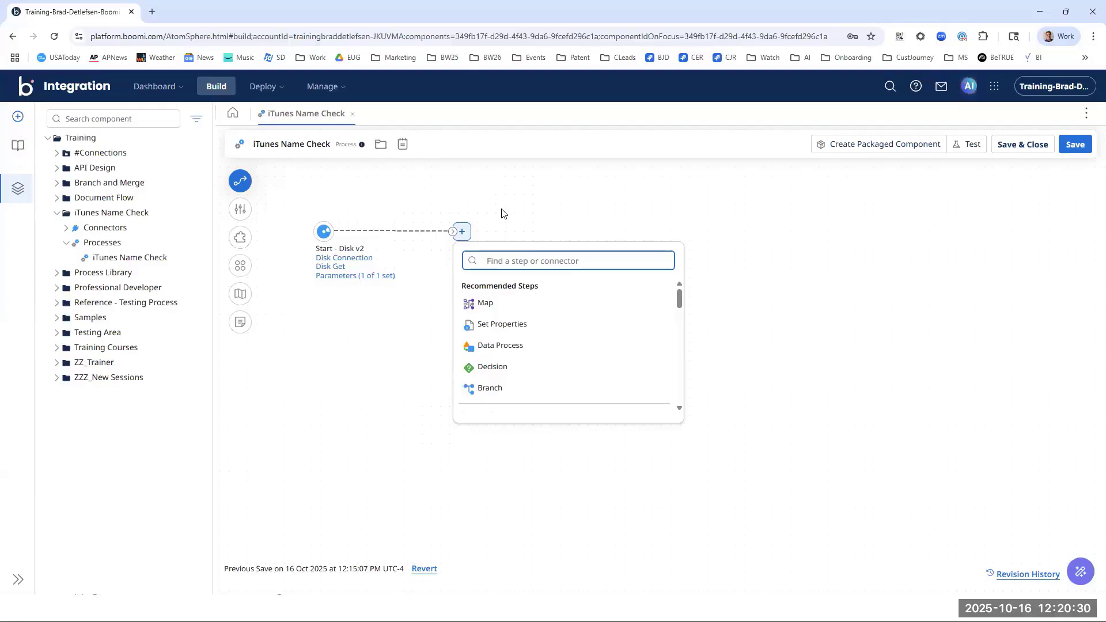
pyautogui.write('sto')
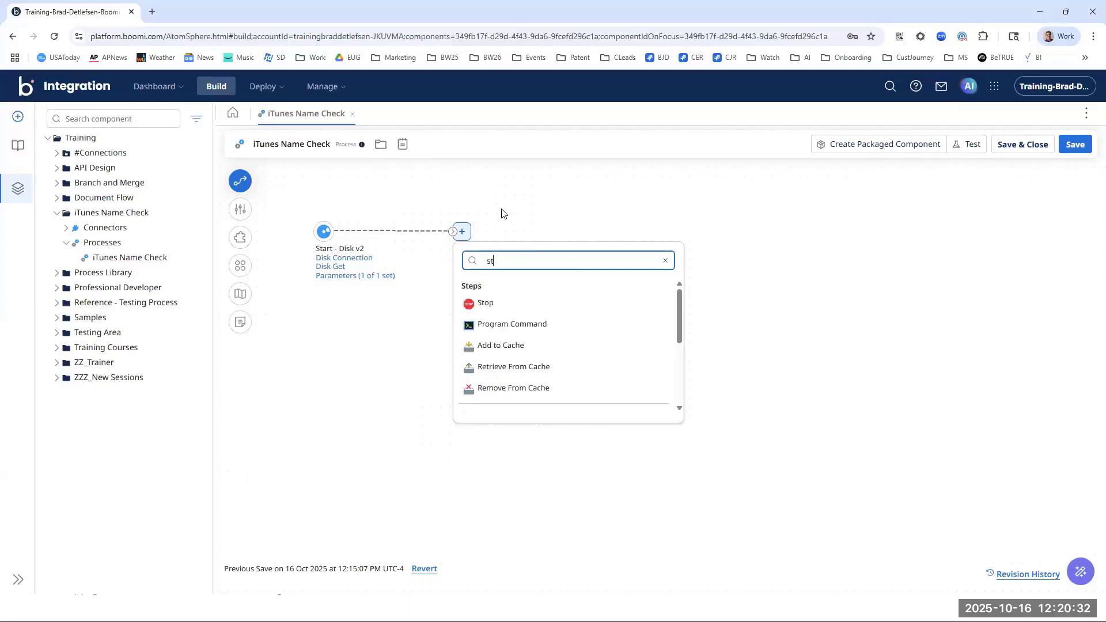
pyautogui.click(489, 303)
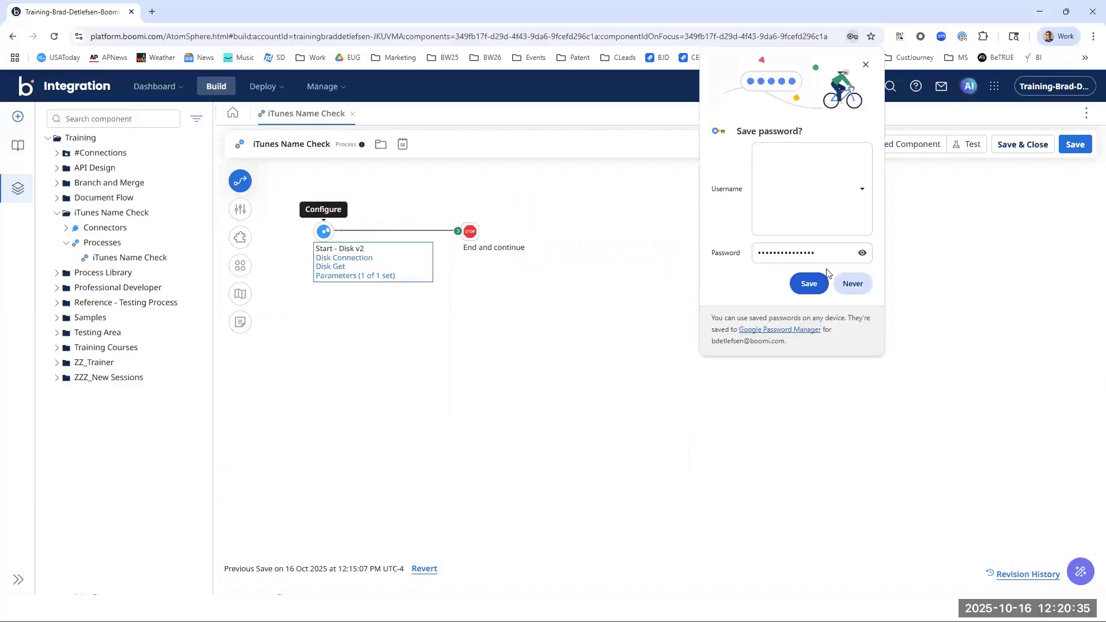
# Step: Reopen the Start step's parameters, check the ID parameter's input and static file path, and confirm the step's configuration
pyautogui.click(865, 64)
pyautogui.click(323, 231)
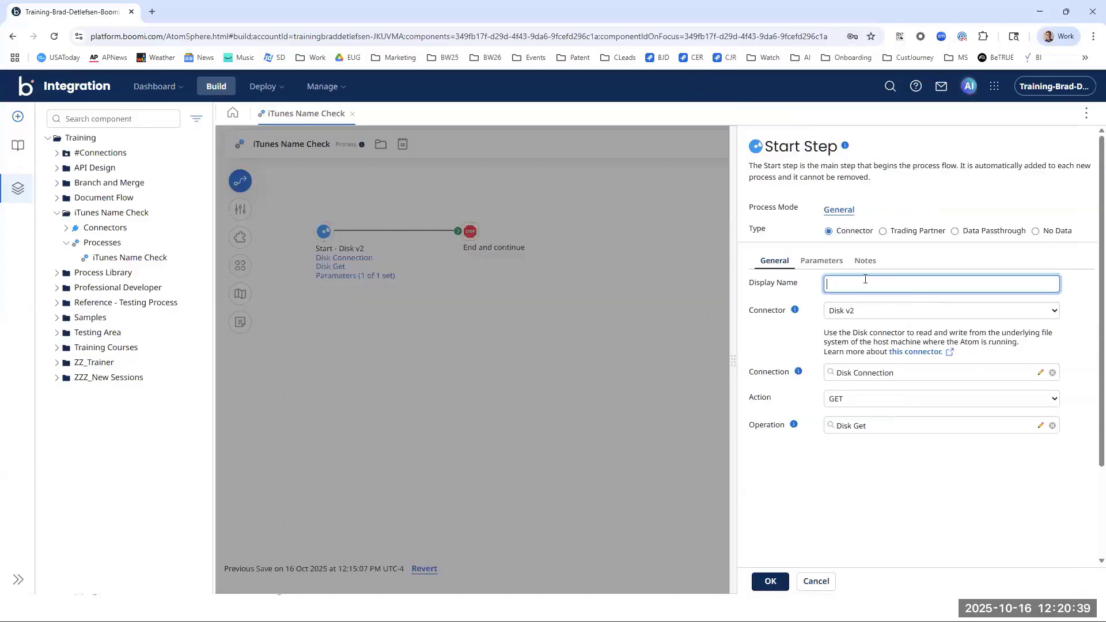
pyautogui.click(824, 260)
pyautogui.doubleClick(825, 342)
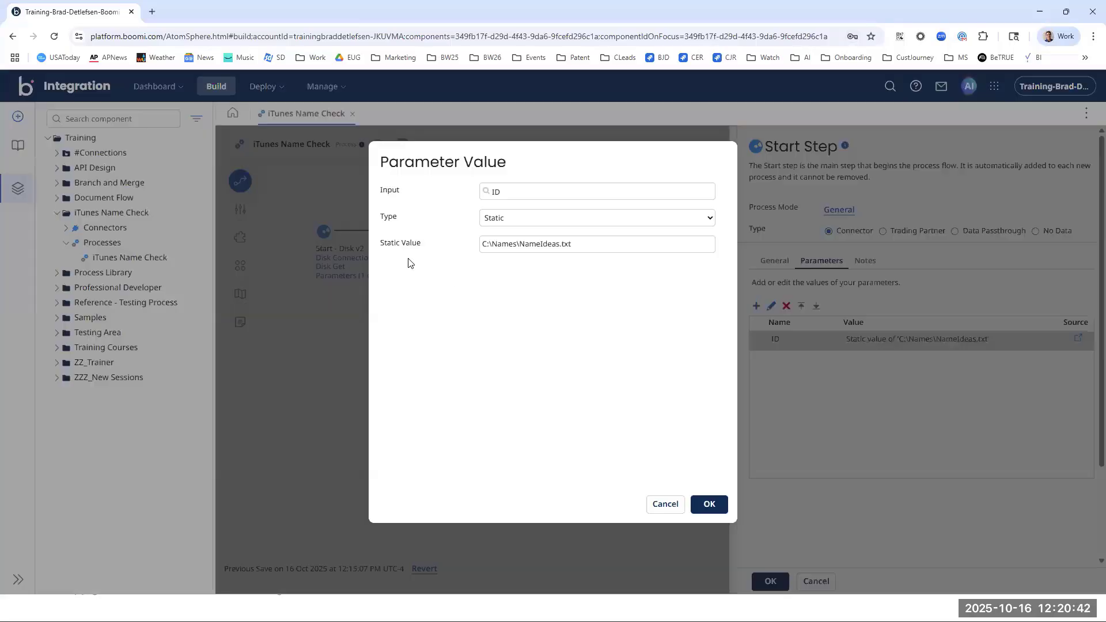
pyautogui.click(520, 197)
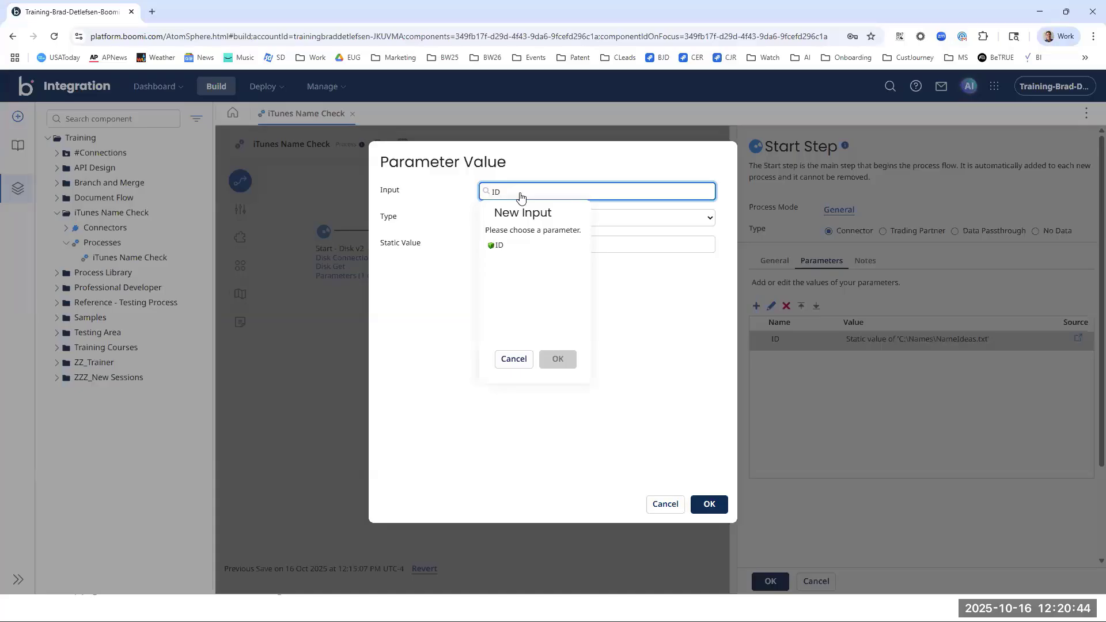
pyautogui.doubleClick(496, 246)
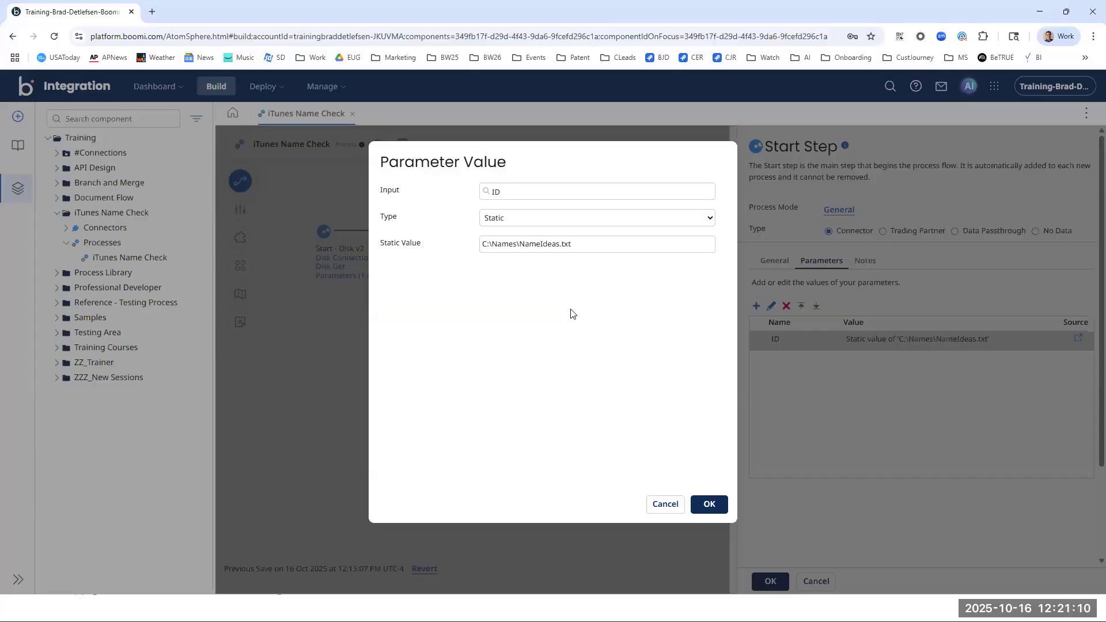
pyautogui.click(710, 504)
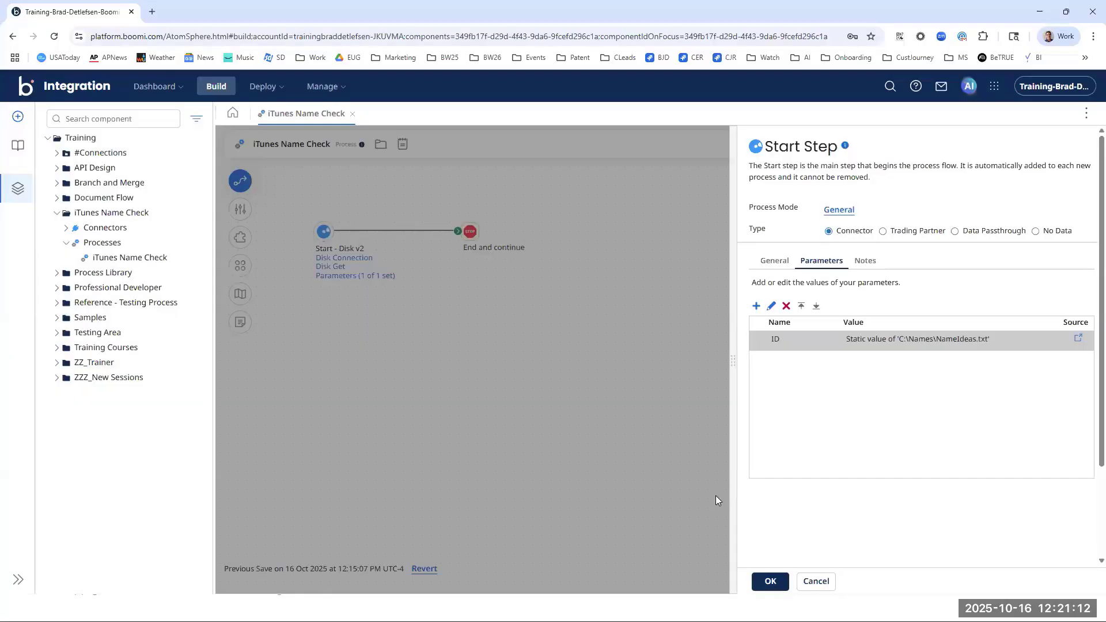
pyautogui.click(770, 581)
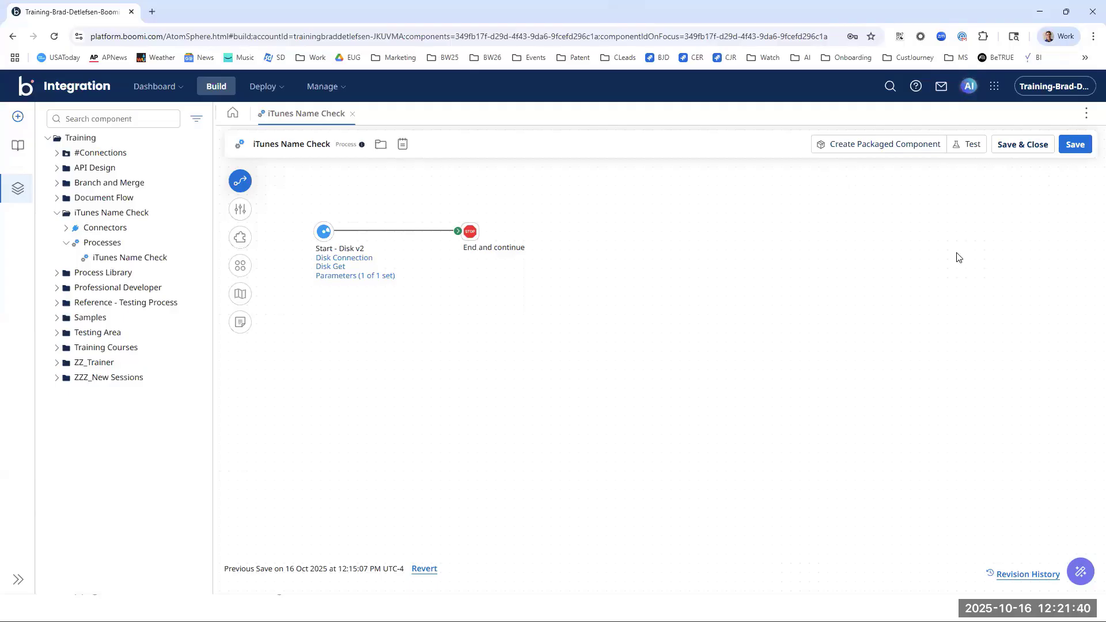
# Step: Save the process and run it in test mode on the Test environment's local training runtime
pyautogui.click(971, 148)
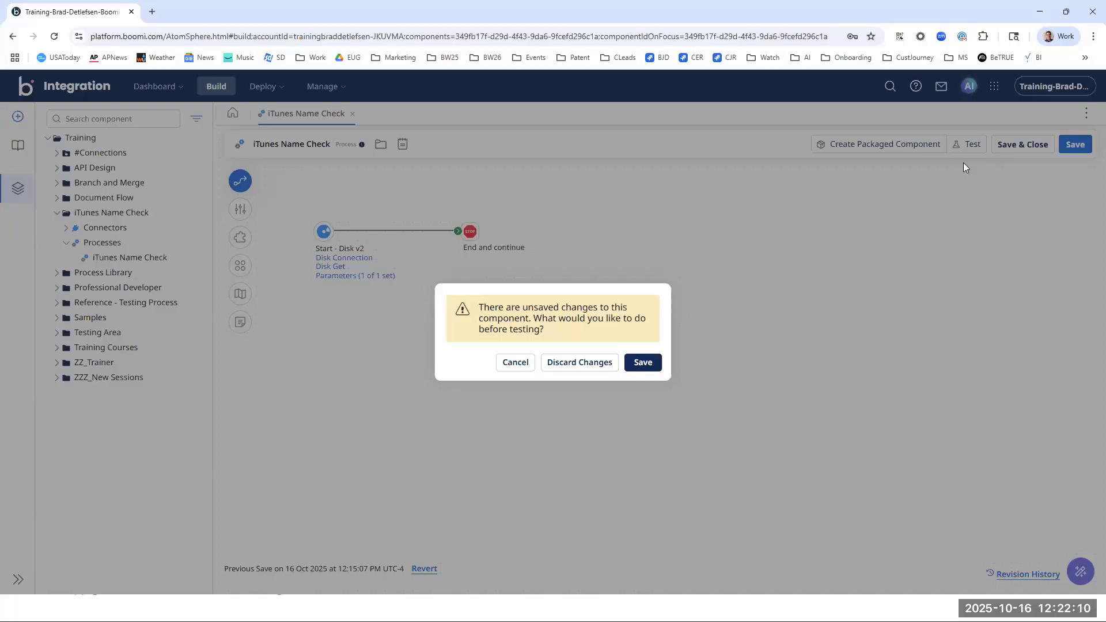
pyautogui.click(653, 362)
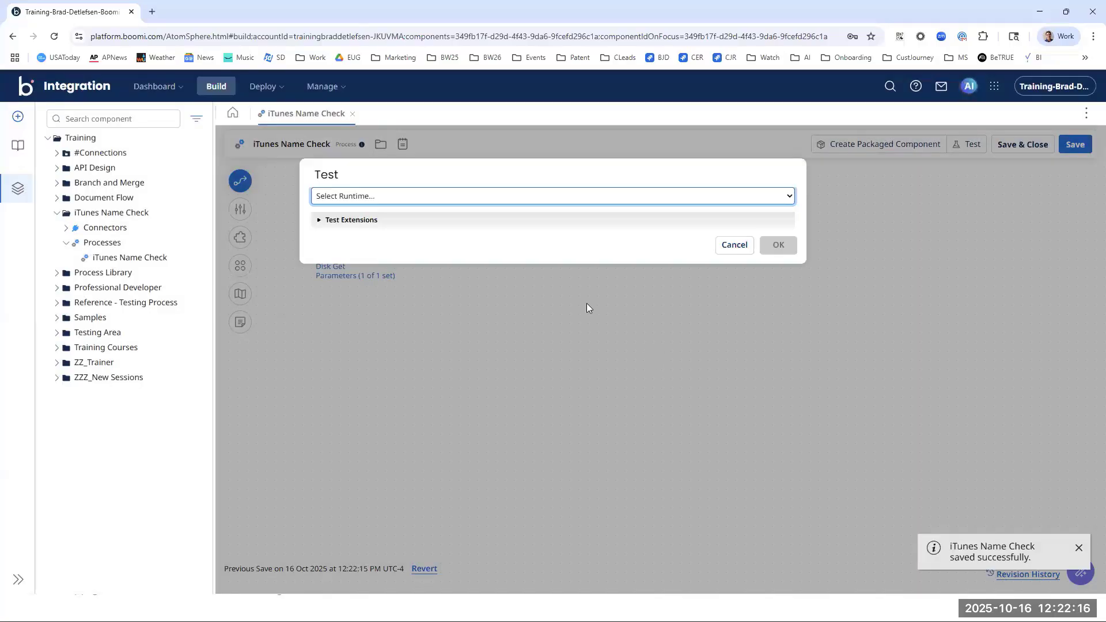
pyautogui.click(553, 196)
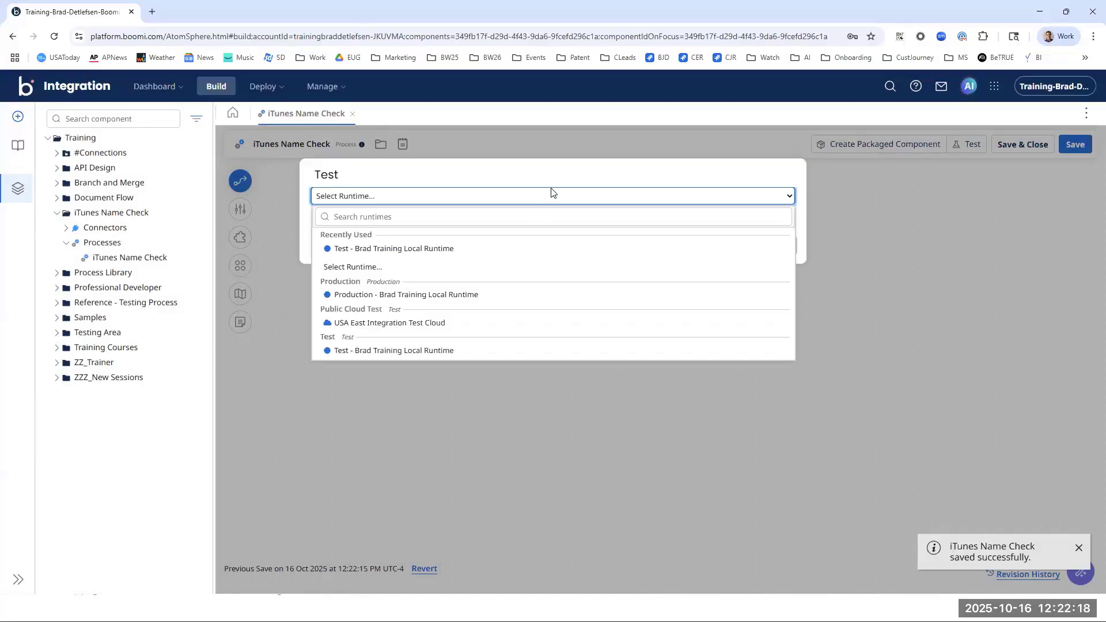
pyautogui.click(493, 254)
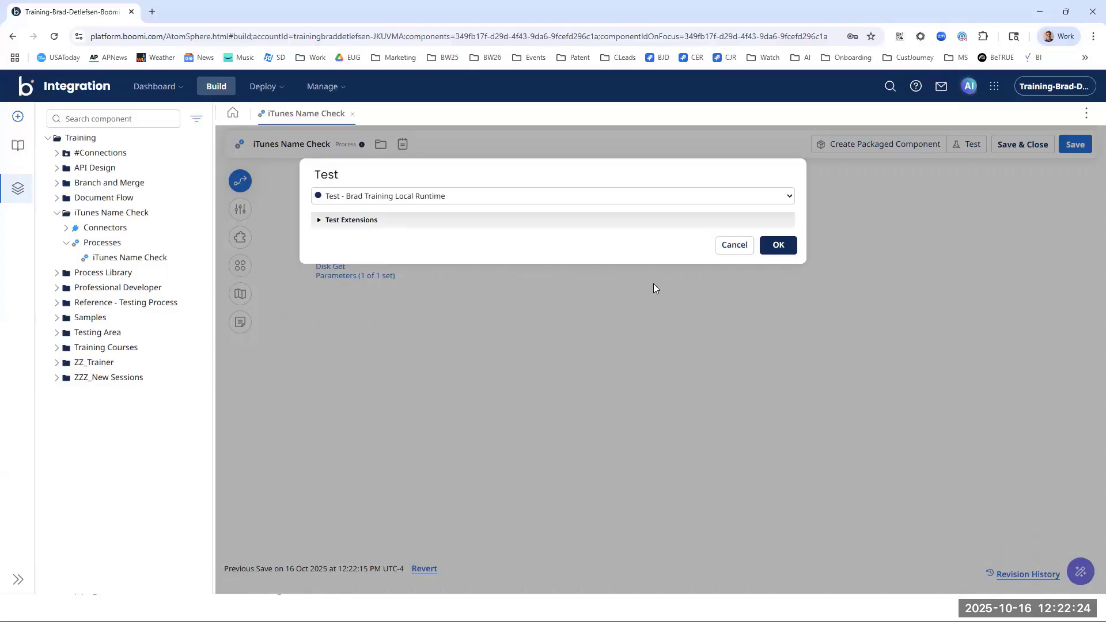
pyautogui.click(784, 247)
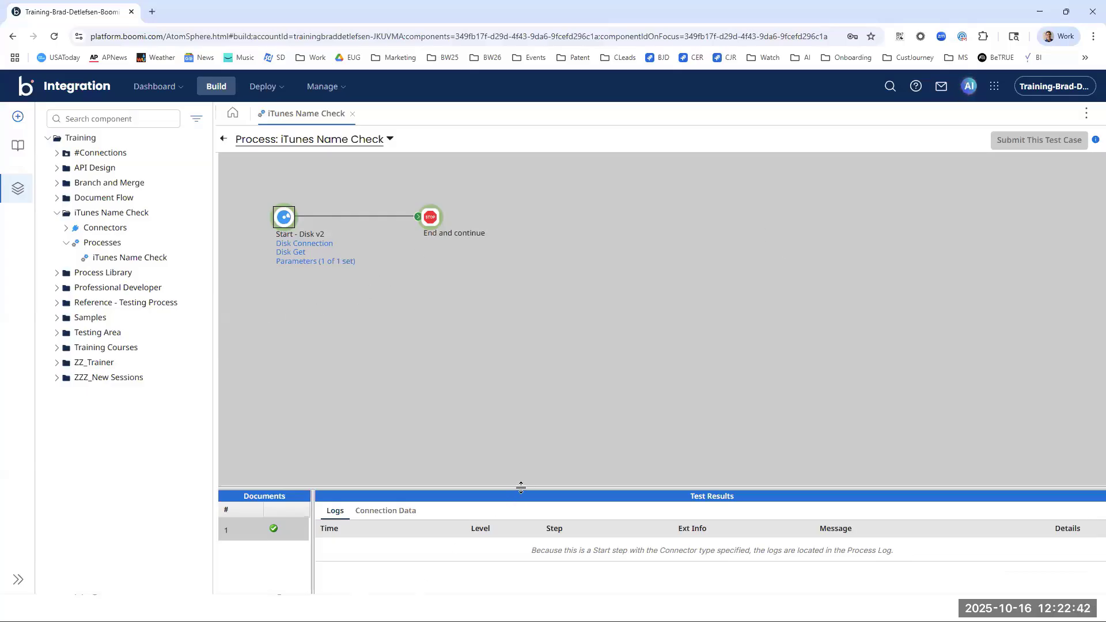
# Step: Enlarge the test results and view the source document that reached the Stop step at a readable size
pyautogui.moveTo(521, 487); pyautogui.dragTo(538, 402)
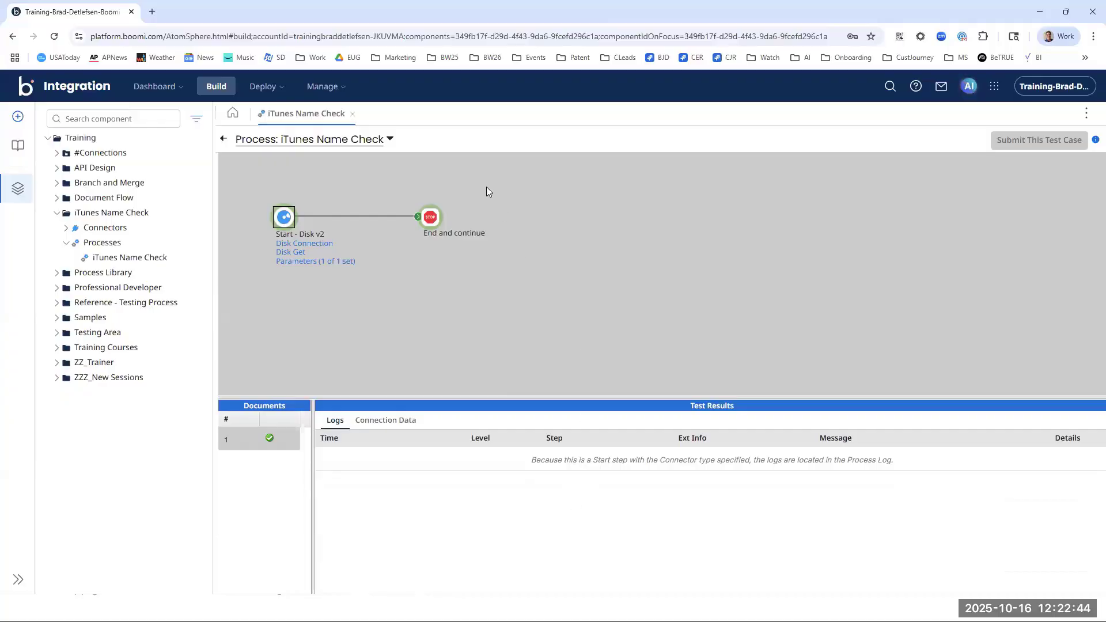
pyautogui.click(432, 218)
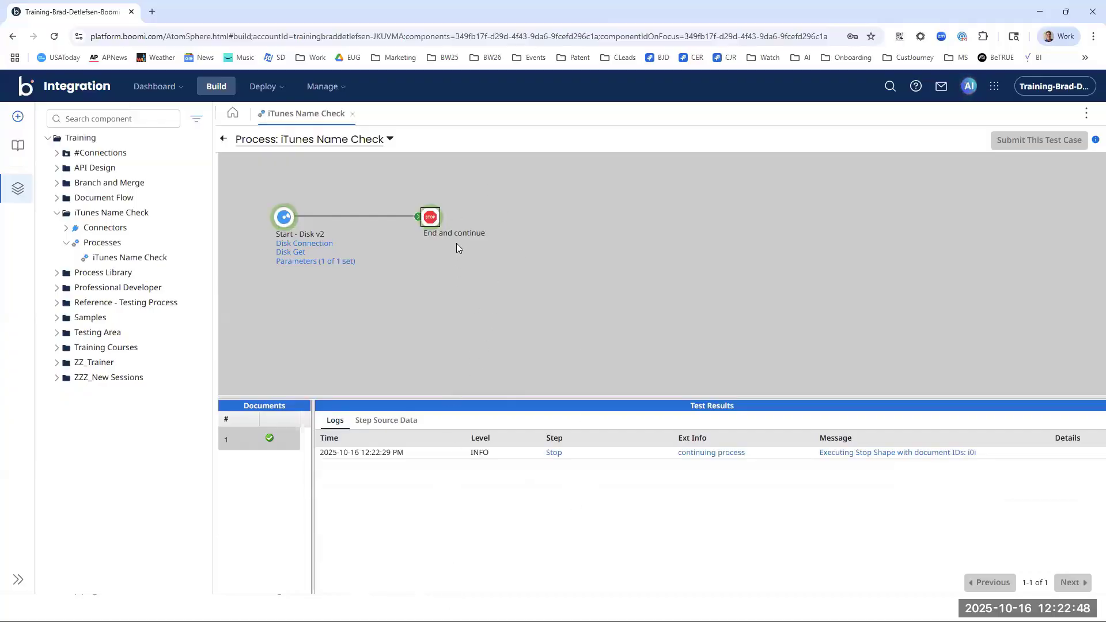
pyautogui.click(384, 421)
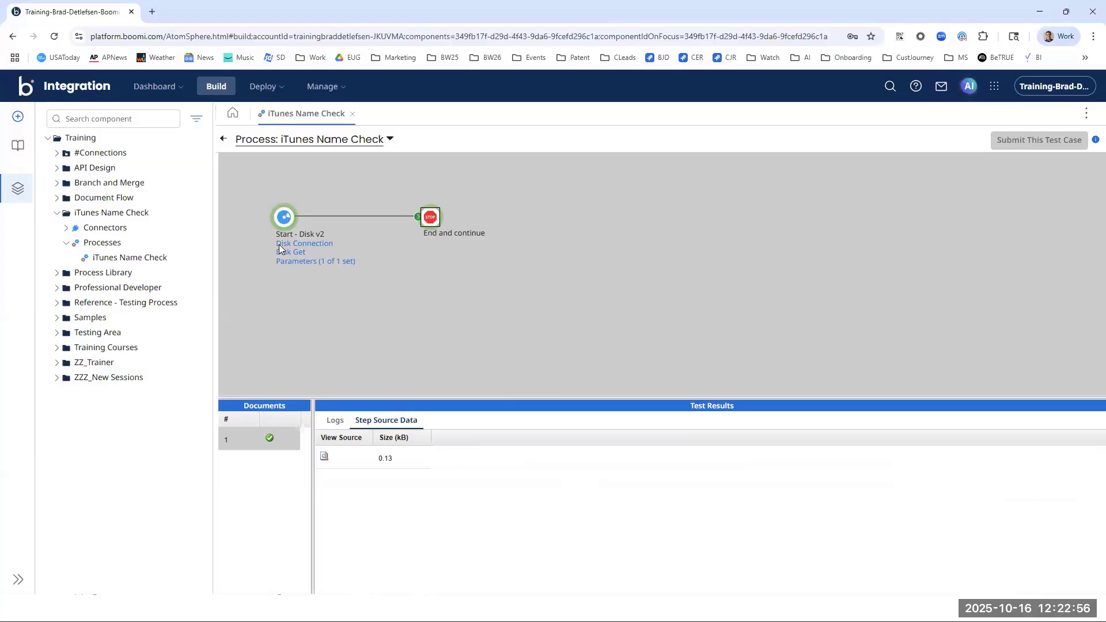
pyautogui.click(325, 458)
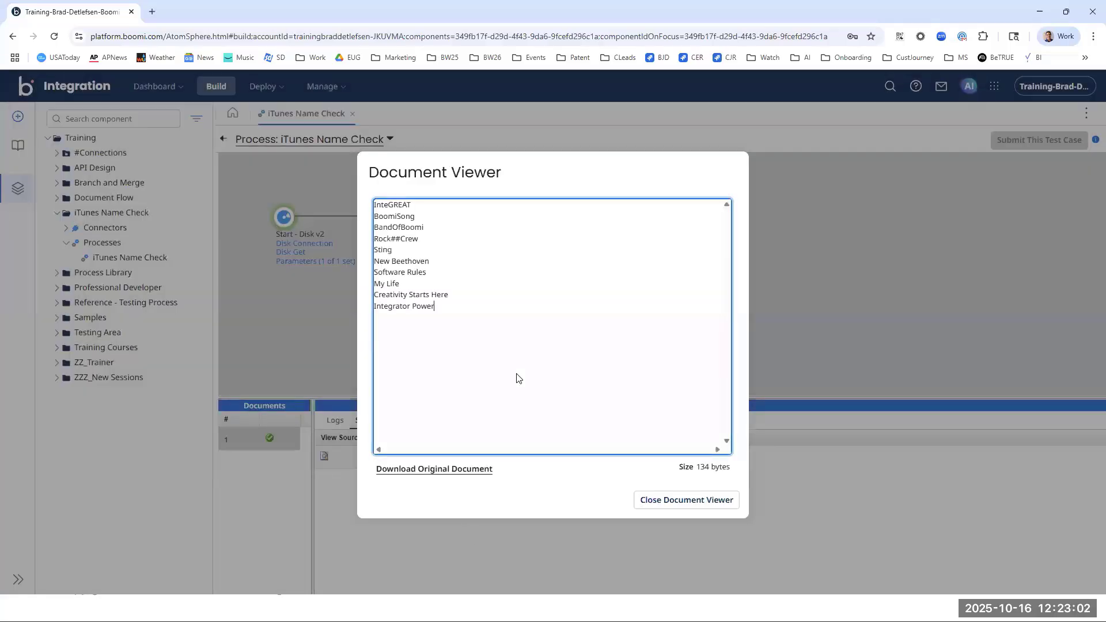
pyautogui.hotkey('ctrl', '+')
pyautogui.hotkey('ctrl', '+')
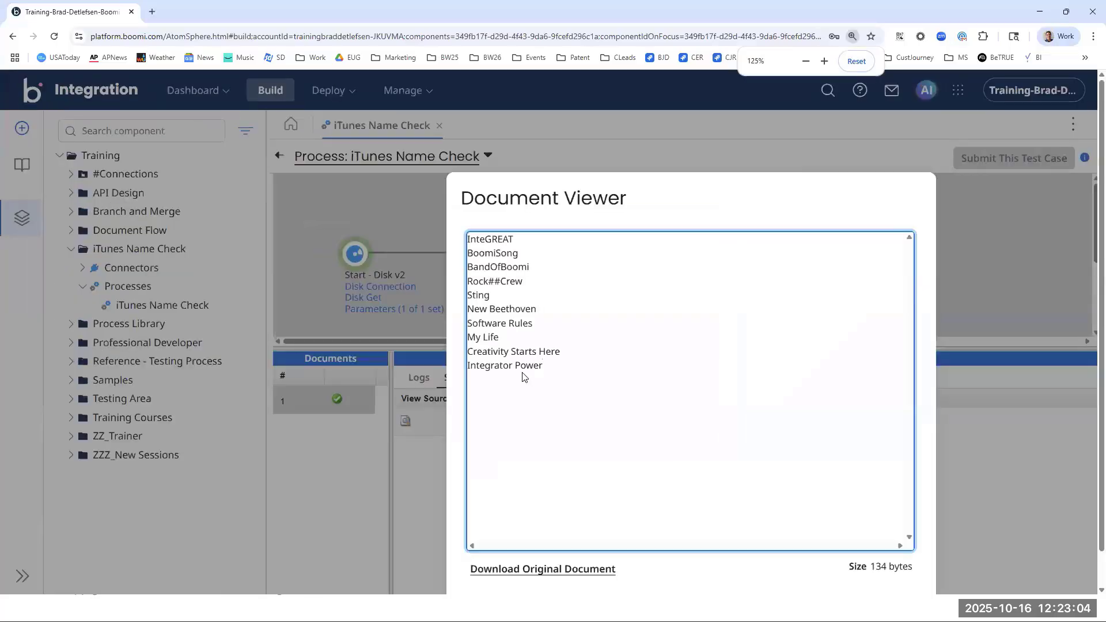
# Step: Copy the entire name list from the document viewer, restore the page zoom to 100%, and close the viewer
pyautogui.hotkey('shift', 'Up')
pyautogui.hotkey('shift', 'Up')
pyautogui.hotkey('ctrl', 'a')
pyautogui.hotkey('ctrl', 'c')
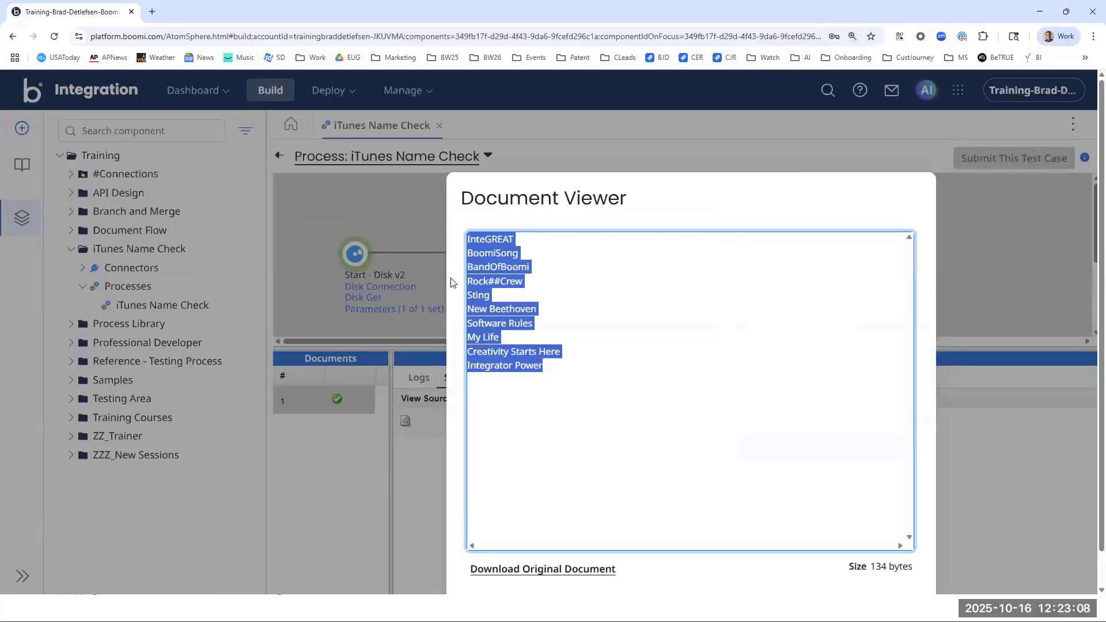
pyautogui.click(545, 321)
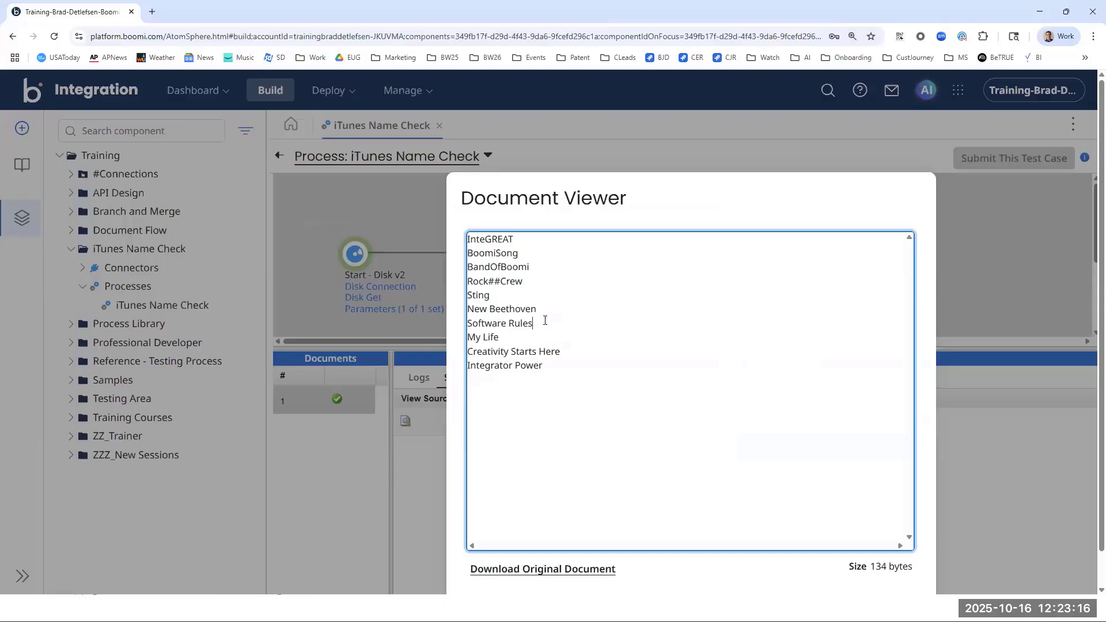
pyautogui.hotkey('ctrl', '0')
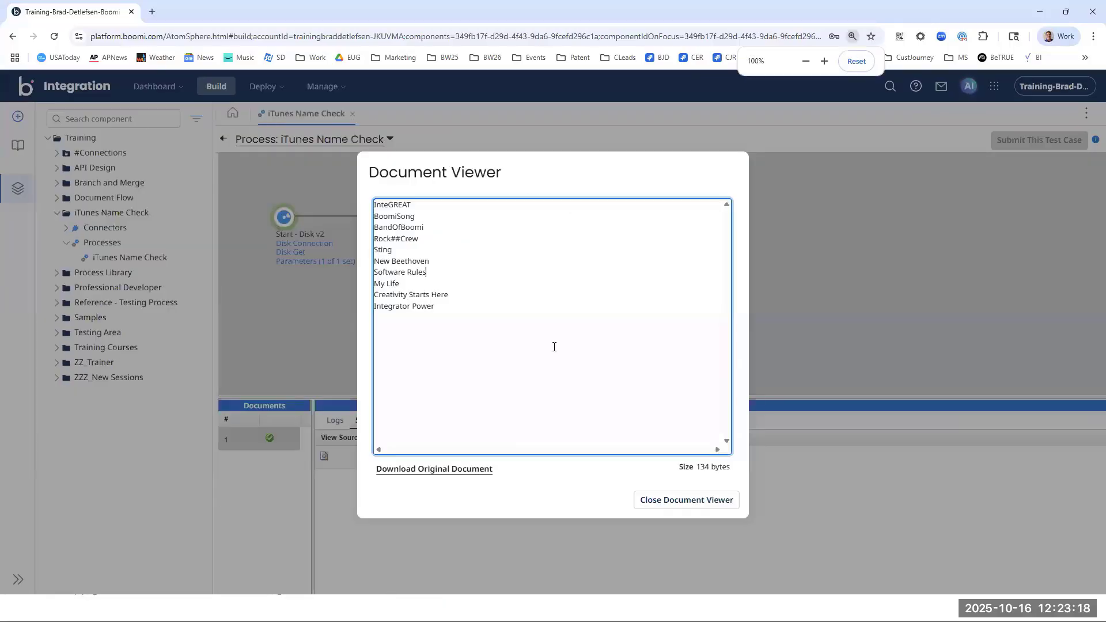
pyautogui.click(667, 498)
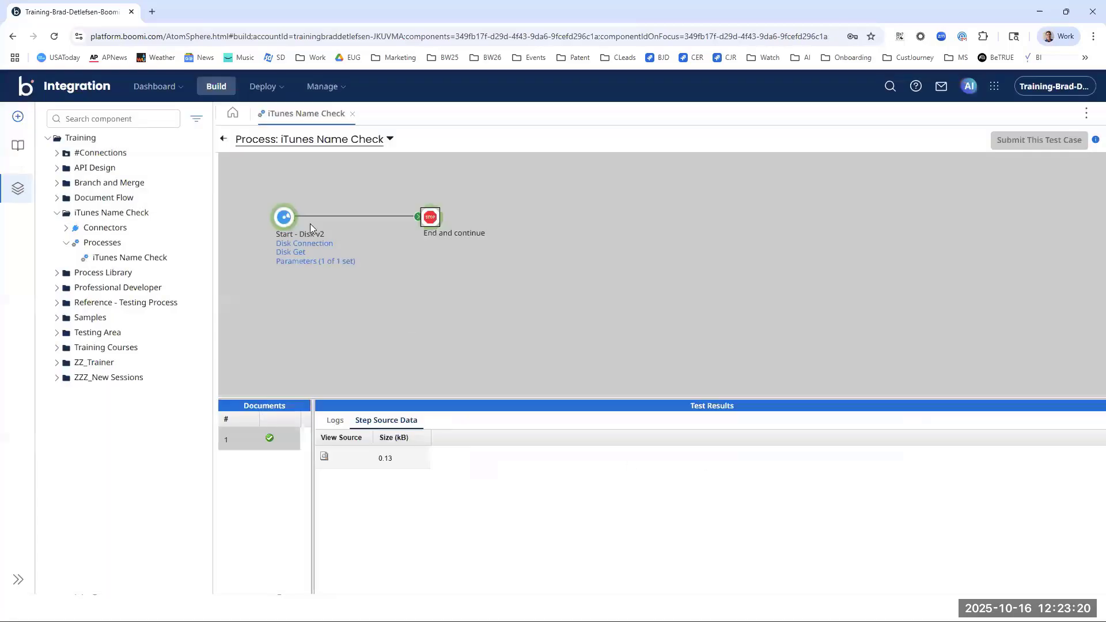
# Step: Leave test mode, add a Message step below the Start-to-Stop path, and paste the copied name list as its message
pyautogui.click(224, 139)
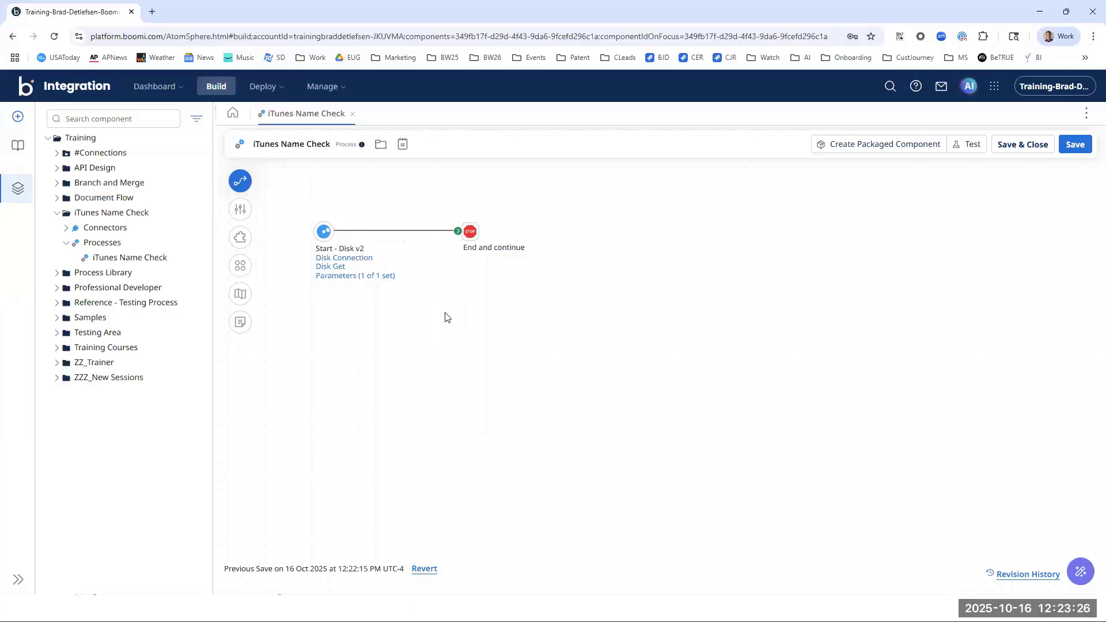
pyautogui.click(241, 182)
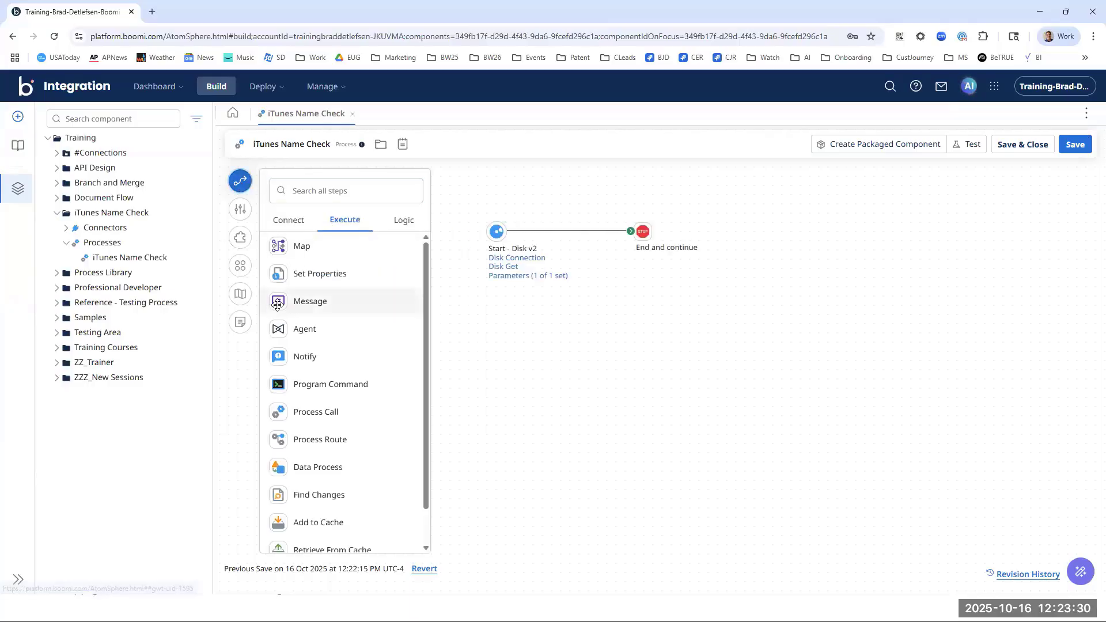
pyautogui.moveTo(288, 300); pyautogui.dragTo(586, 371)
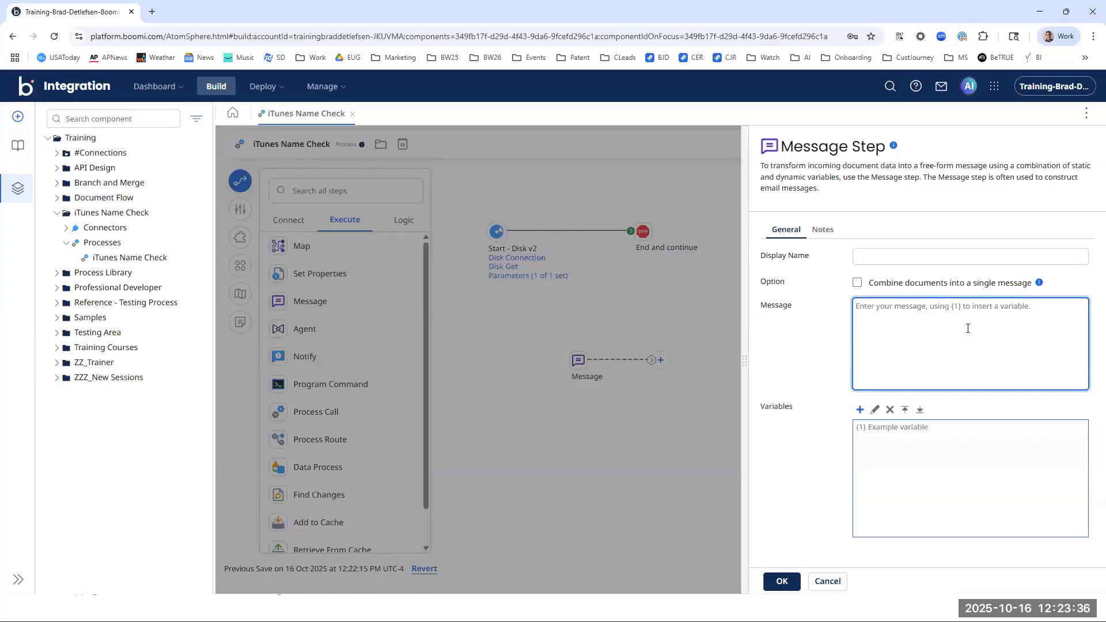
pyautogui.hotkey('ctrl', 'v')
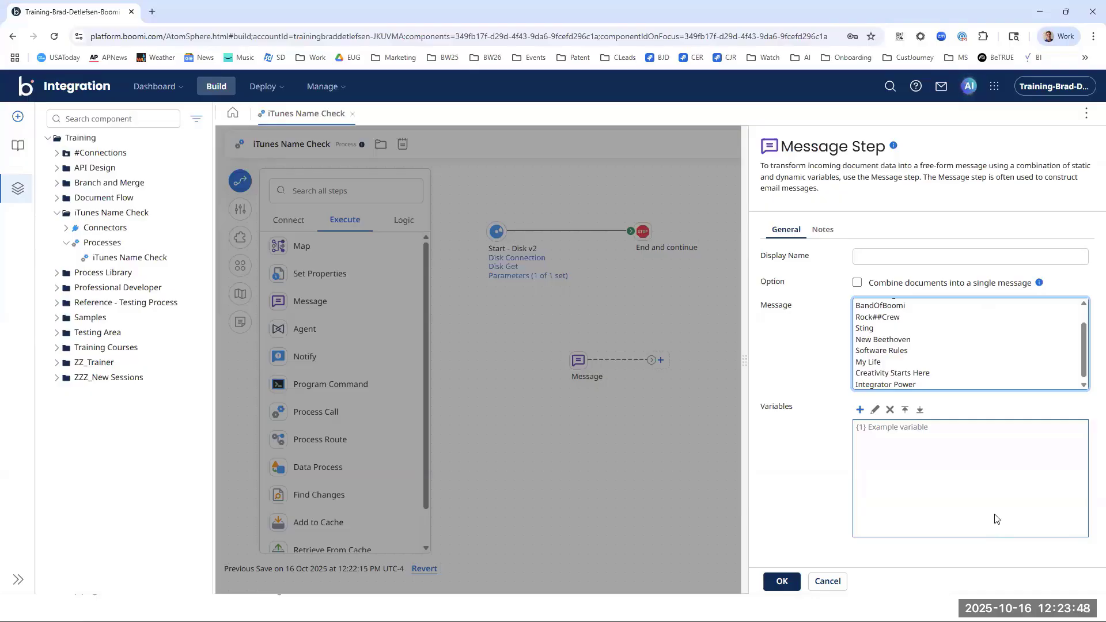
# Step: Set the Message step's display name to Test Source Data and apply its configuration
pyautogui.click(874, 253)
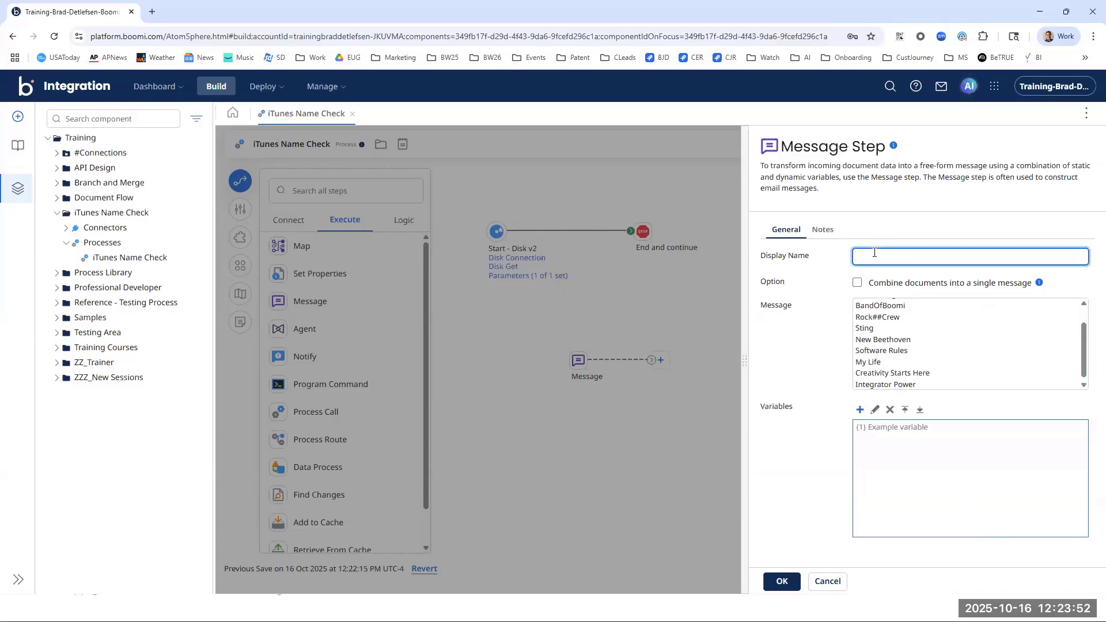
pyautogui.write('Test Brouce')
pyautogui.doubleClick(874, 252)
pyautogui.write('Source data')
pyautogui.hotkey('ctrl', 'shift', 'Left')
pyautogui.write('Data')
pyautogui.click(820, 354)
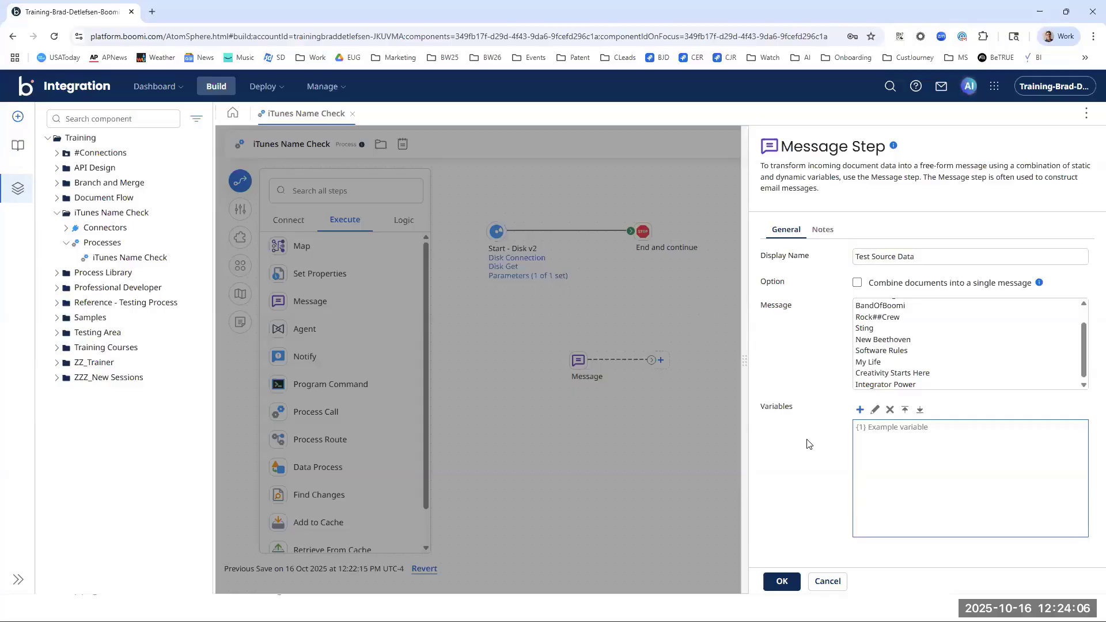
pyautogui.click(784, 579)
pyautogui.click(787, 582)
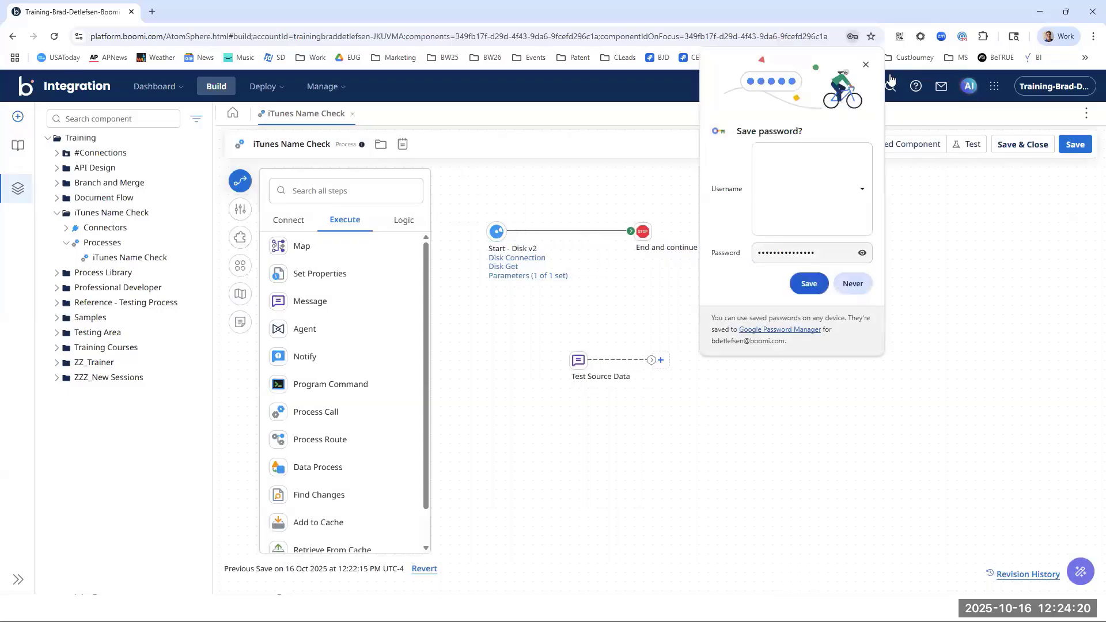
# Step: Dismiss the browser's password prompt, change the Start step's type to No Data, and apply the change
pyautogui.click(866, 65)
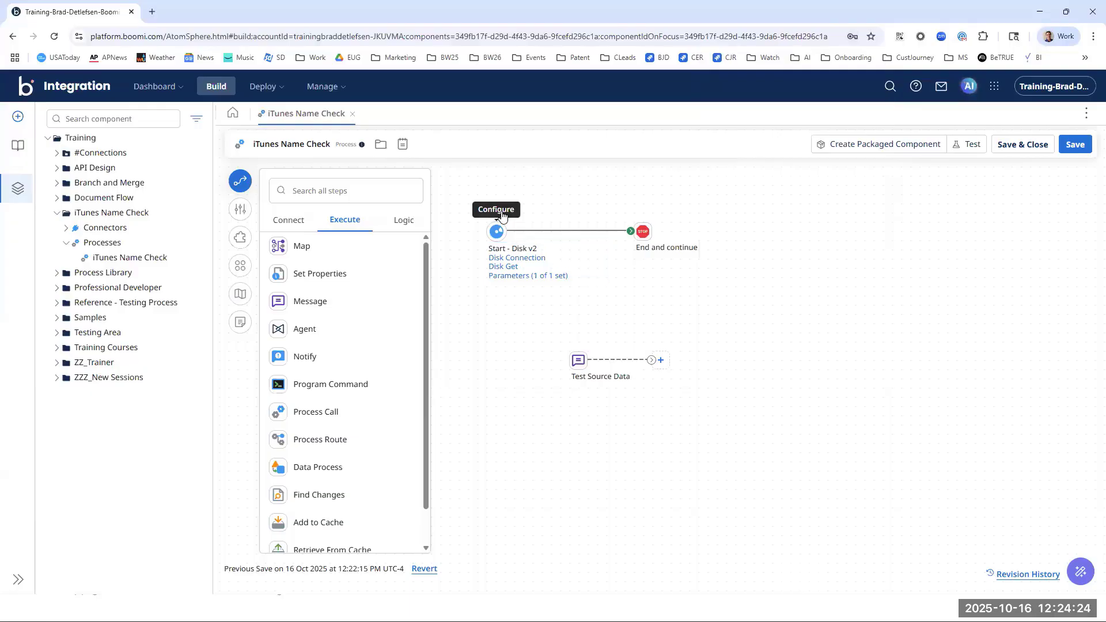
pyautogui.click(501, 215)
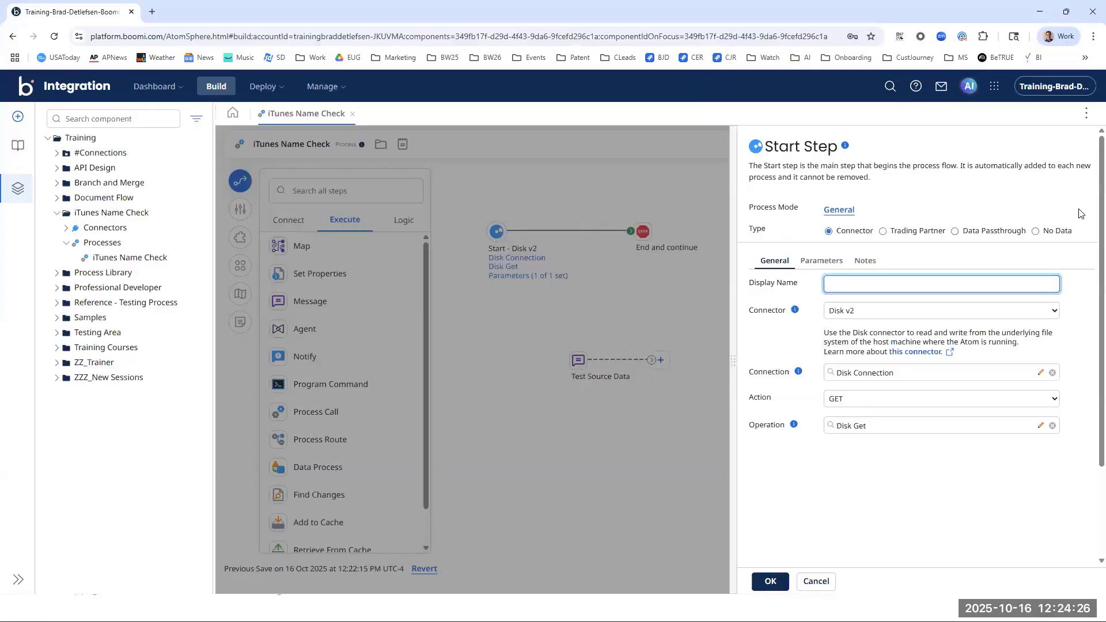
pyautogui.click(1035, 232)
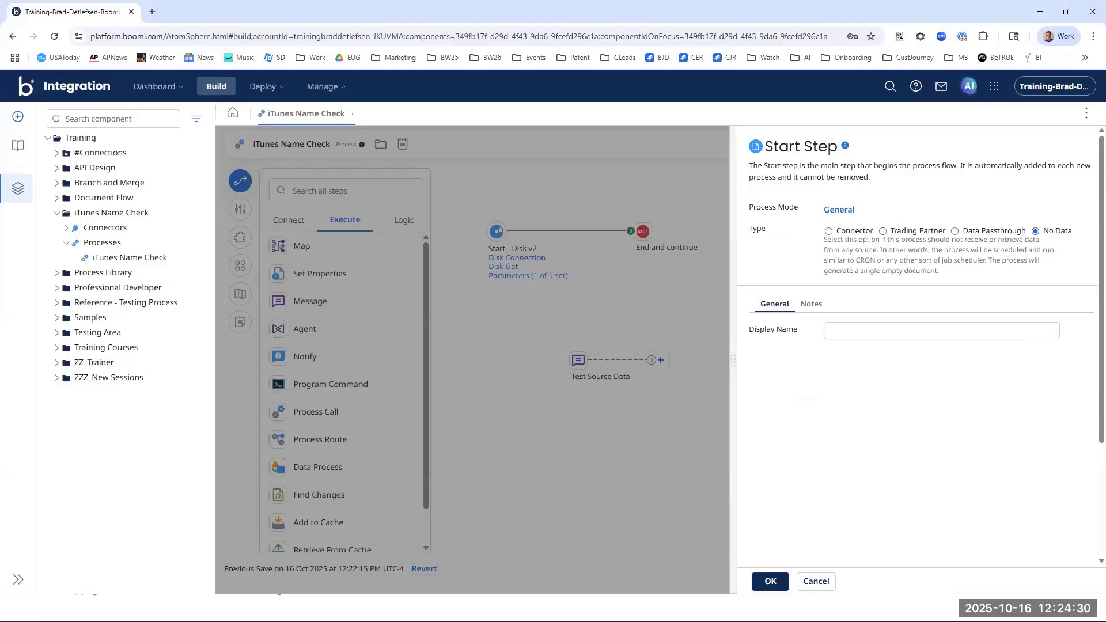
pyautogui.click(768, 579)
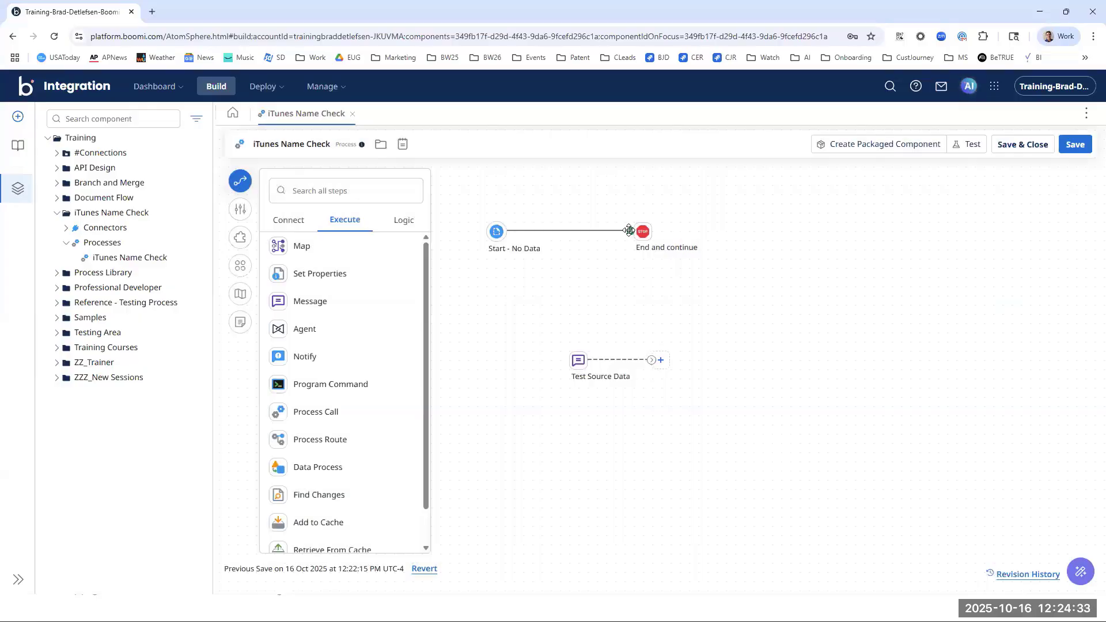
# Step: Detach the Start step's path from the Stop step and move the Stop step clear of it
pyautogui.moveTo(629, 231); pyautogui.dragTo(579, 360)
pyautogui.moveTo(576, 361)
pyautogui.moveTo(567, 360); pyautogui.dragTo(575, 289)
pyautogui.moveTo(642, 231); pyautogui.dragTo(707, 278)
# Step: Add a REST Client connector step at the open end of the Start step's path
pyautogui.click(589, 241)
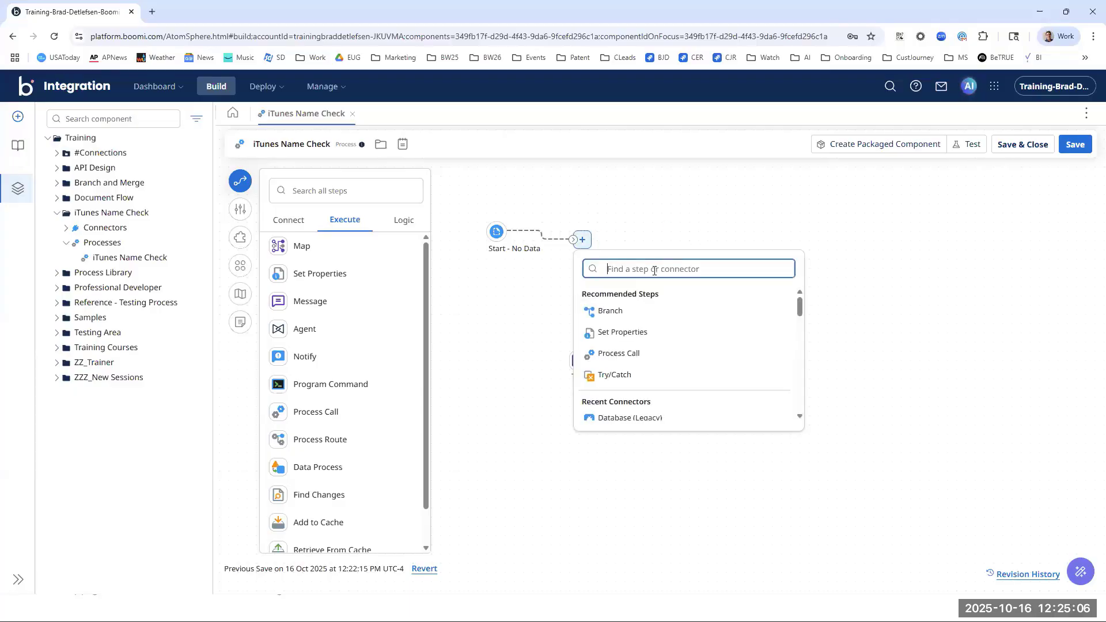
pyautogui.write('rest')
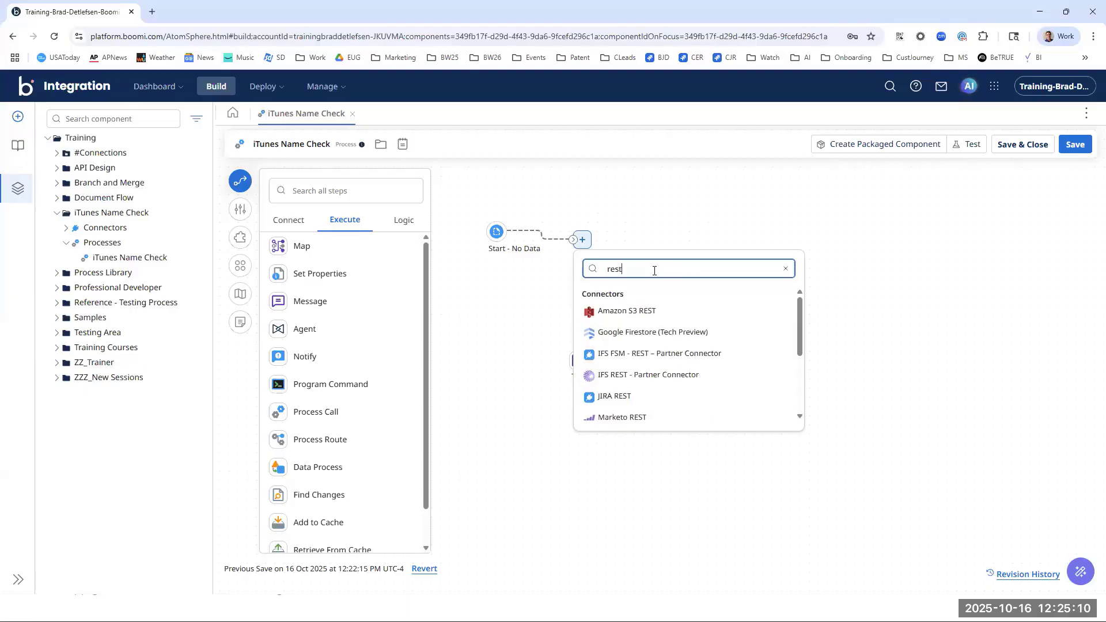
pyautogui.write(' cl')
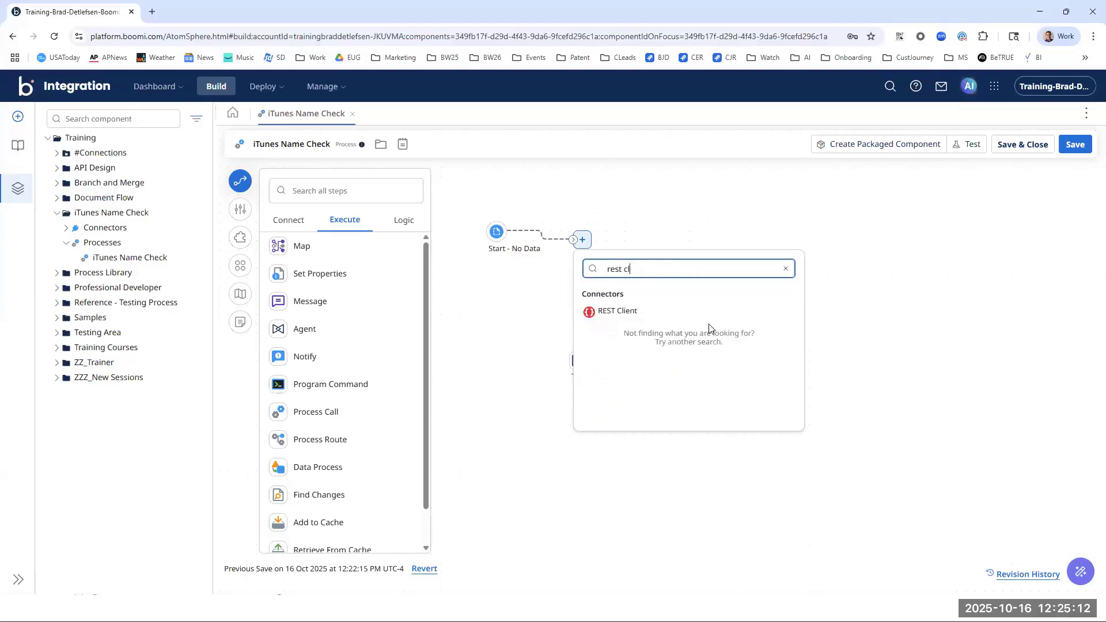
pyautogui.click(618, 314)
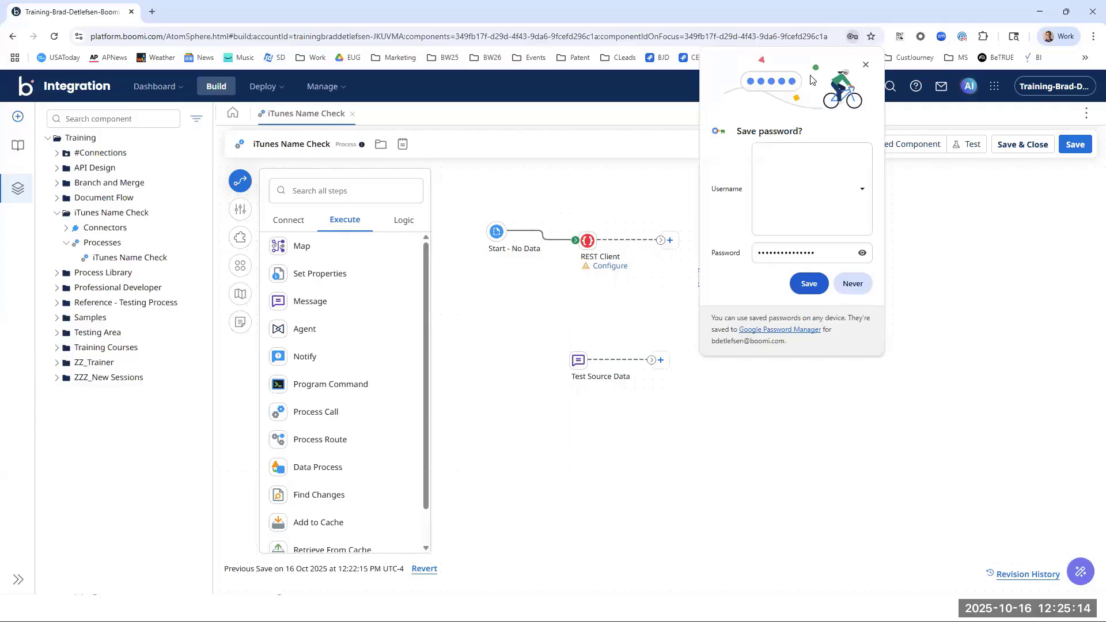
# Step: Dismiss the browser's password prompt, line the REST Client step up with the Start step, and open its configuration
pyautogui.click(866, 64)
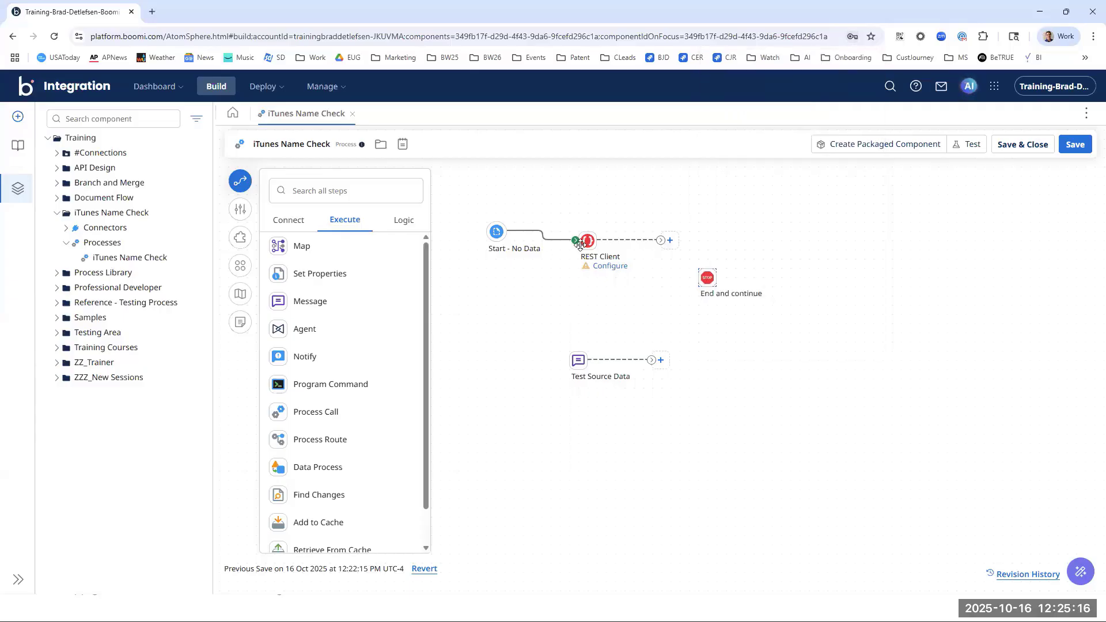
pyautogui.moveTo(580, 244); pyautogui.dragTo(589, 235)
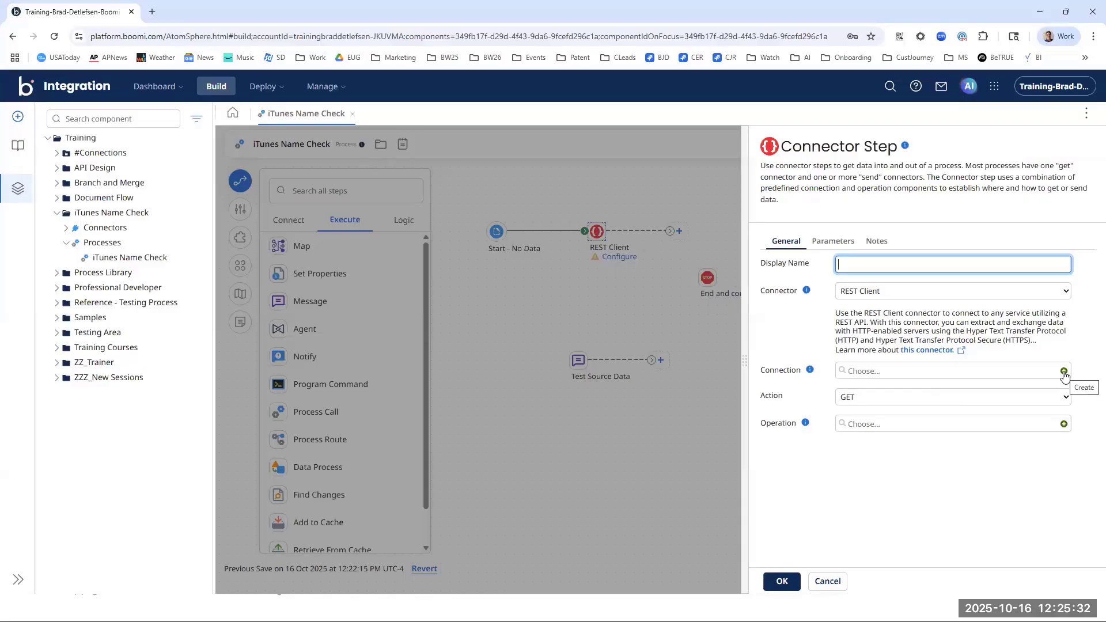
pyautogui.click(1007, 380)
# Step: Examine the existing Disk v2 connections and operations under the iTunes Name Check folder's connectors, and collapse the folder
pyautogui.click(66, 228)
pyautogui.click(75, 243)
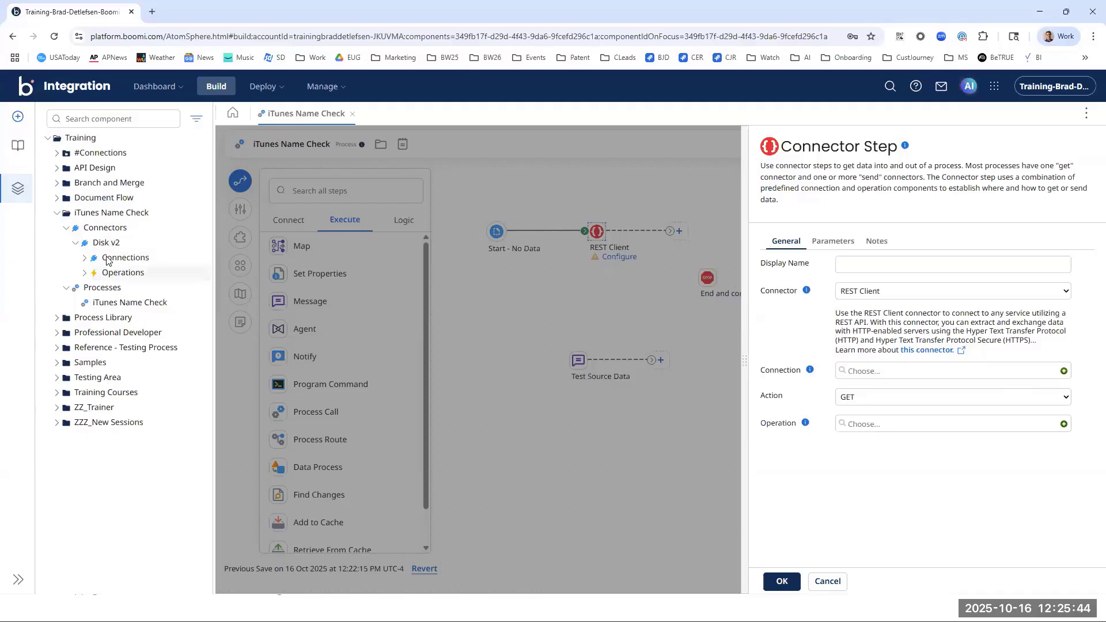
pyautogui.click(86, 273)
pyautogui.click(85, 258)
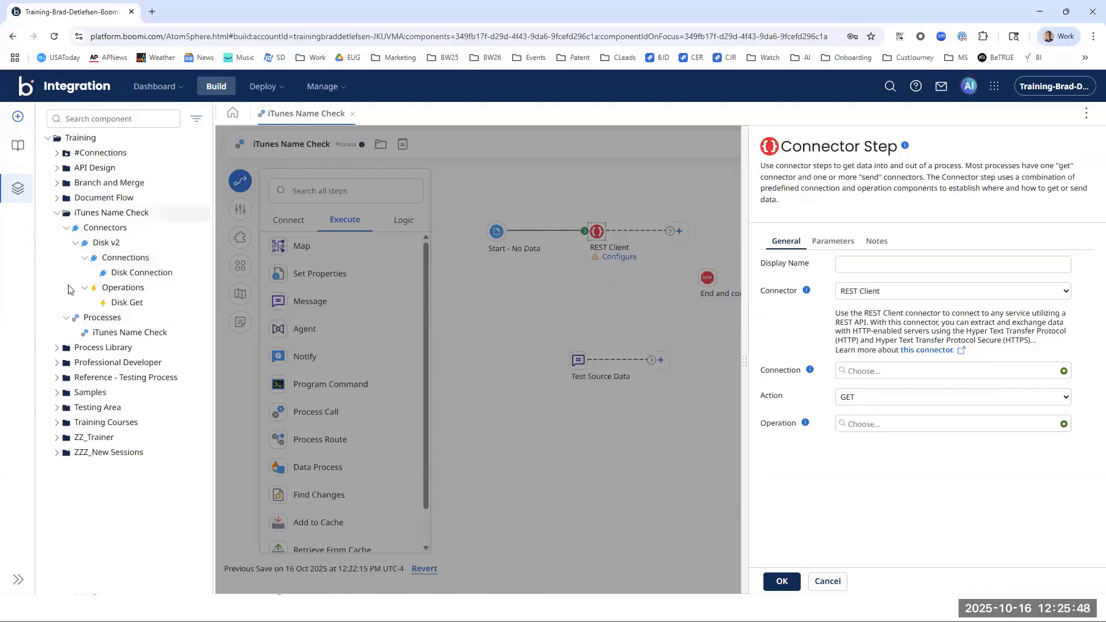
pyautogui.click(57, 214)
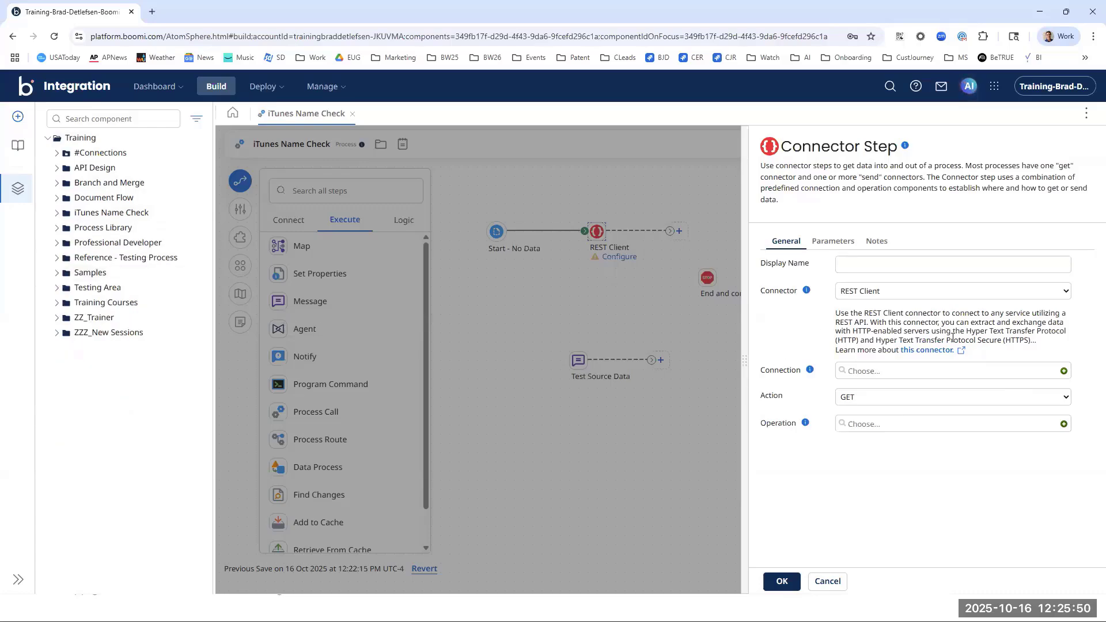
# Step: Create a new connection for the REST Client connector and name it iTunes Connection
pyautogui.click(1063, 371)
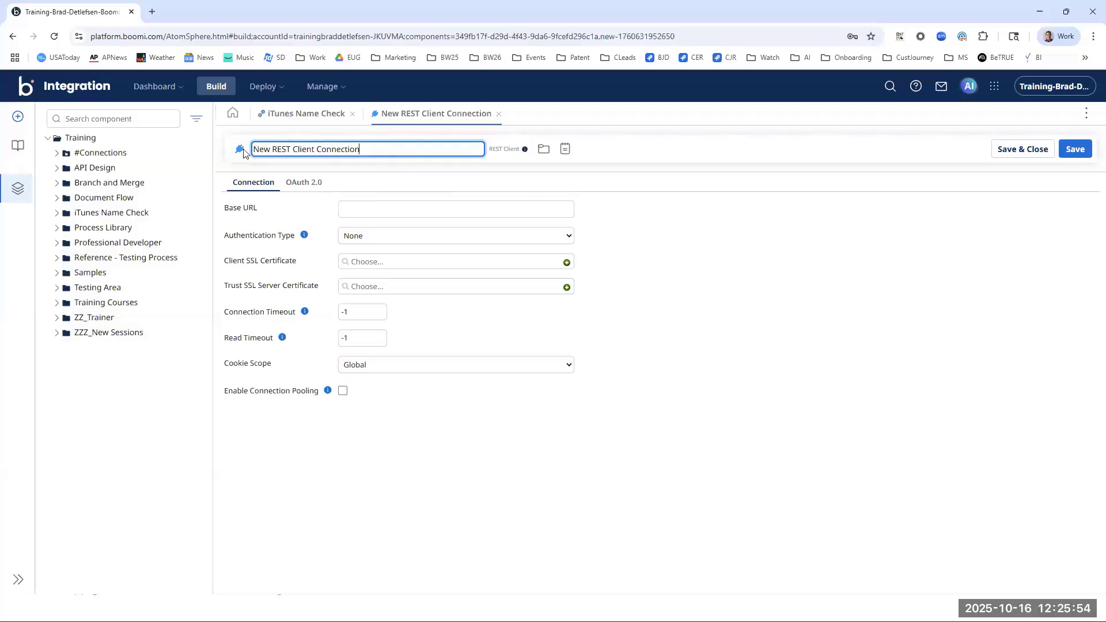
pyautogui.hotkey('ctrl', 'a')
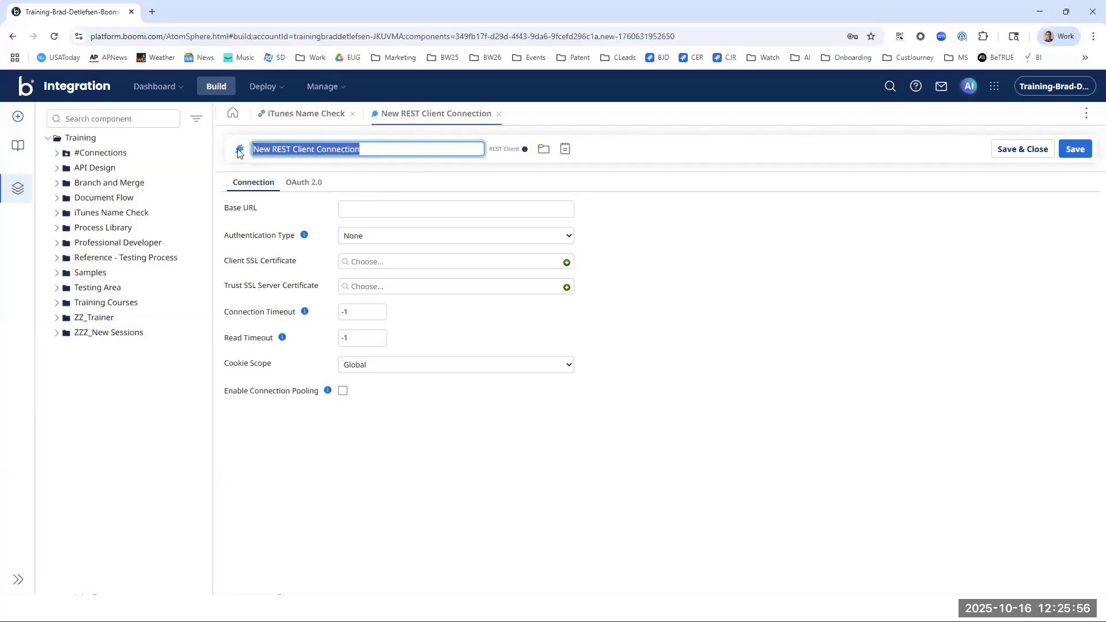
pyautogui.write('iT')
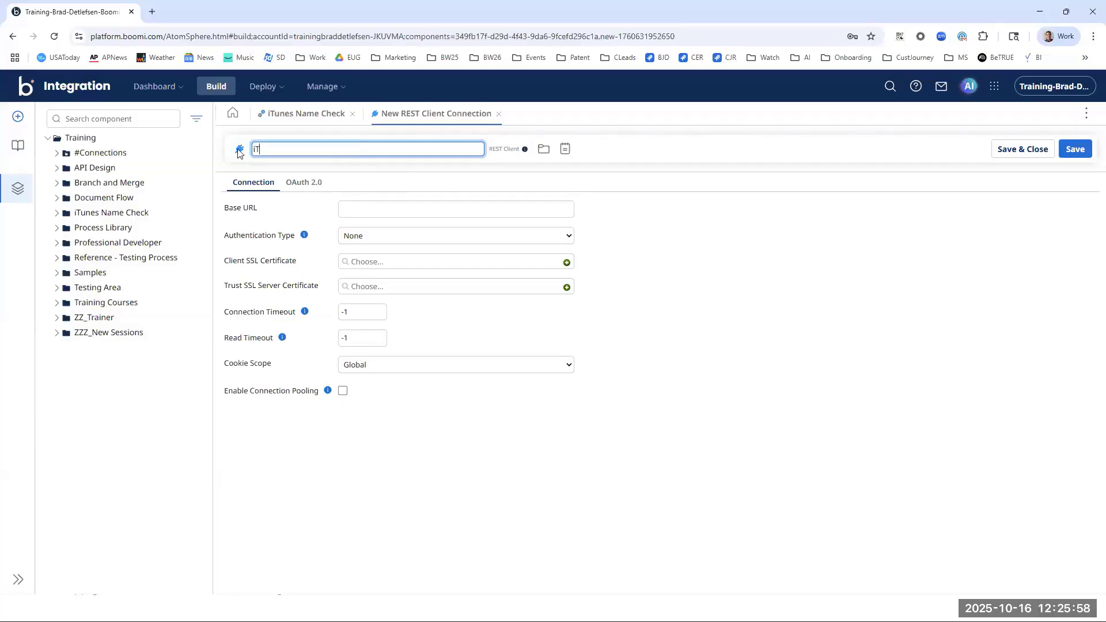
pyautogui.write('unes Connection')
pyautogui.click(356, 209)
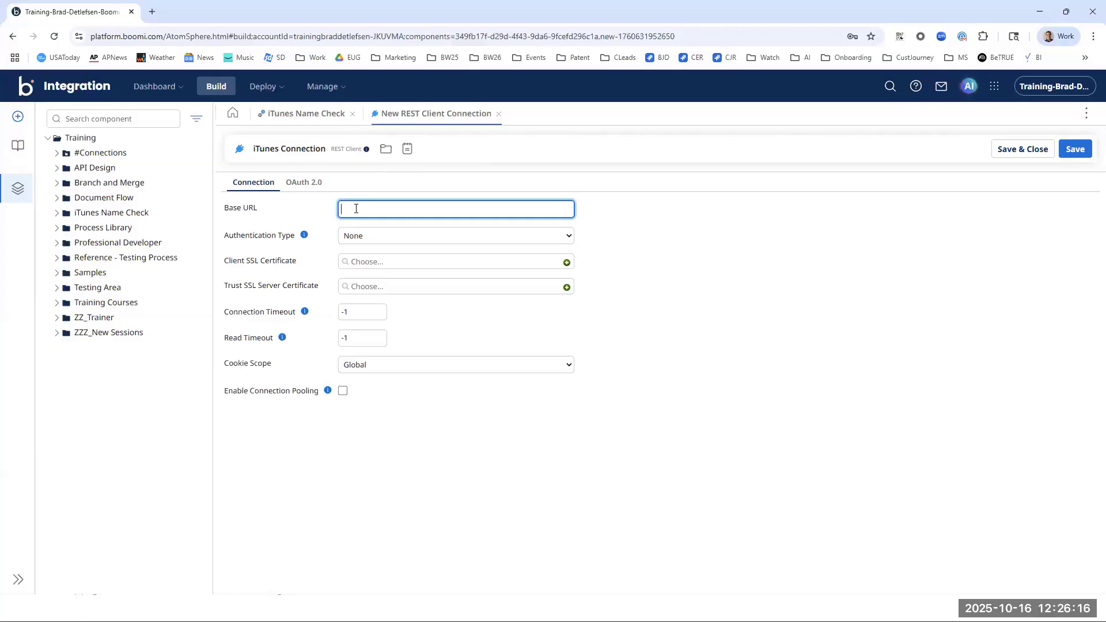
pyautogui.write('https://apple.t')
pyautogui.write('tunes.com')
pyautogui.click(684, 332)
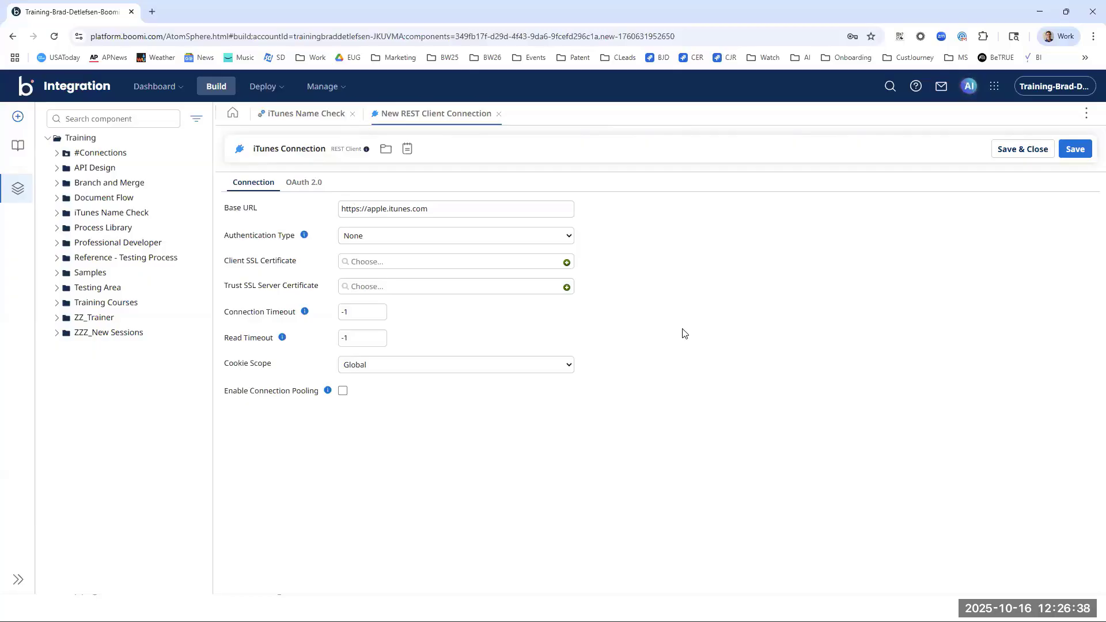
# Step: Review the authentication types, leave the connection's authentication at None, and save and close the connection
pyautogui.click(412, 237)
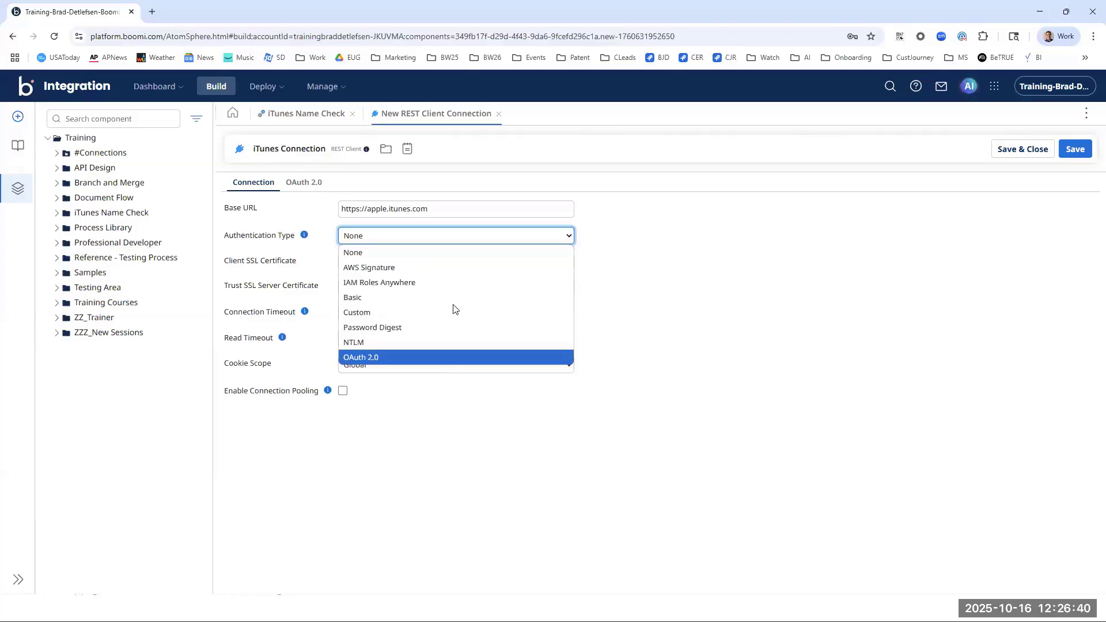
pyautogui.click(732, 296)
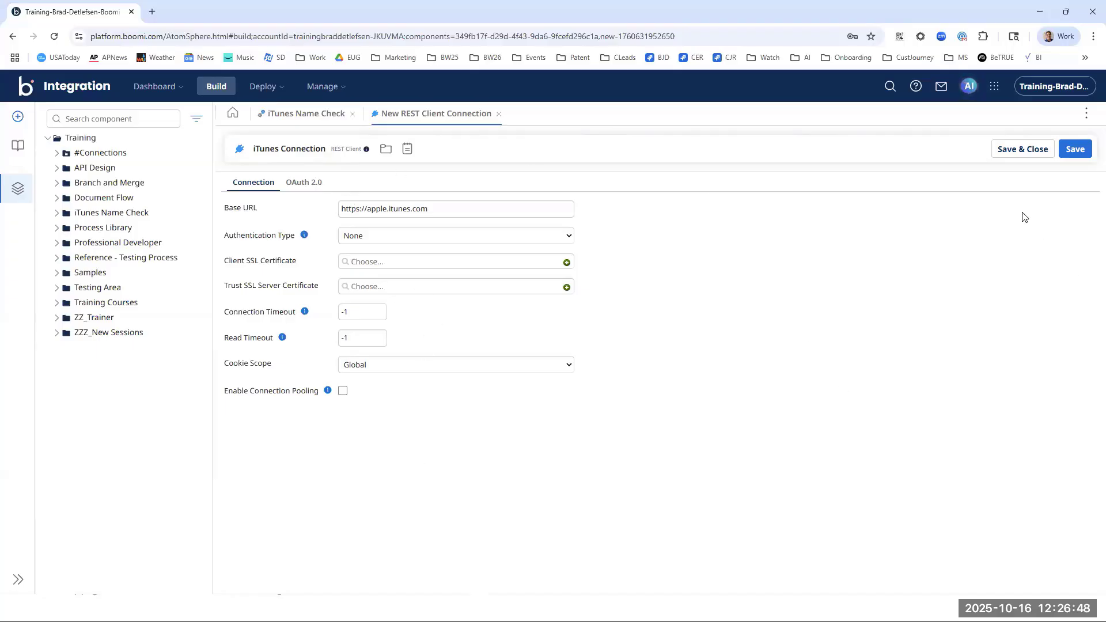
pyautogui.click(561, 211)
pyautogui.click(448, 210)
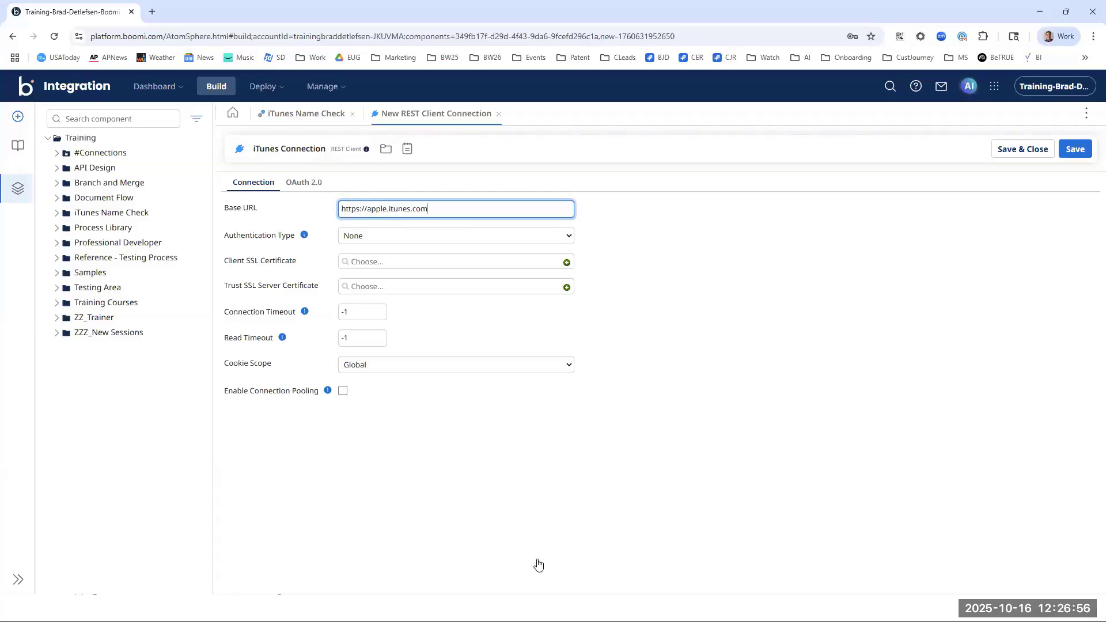
pyautogui.click(998, 151)
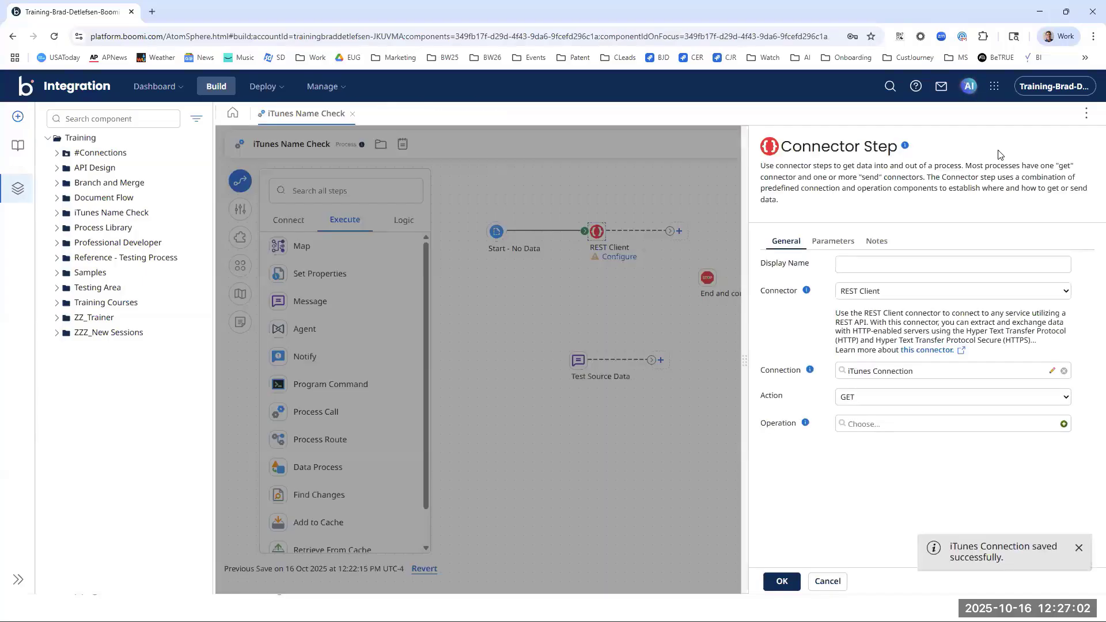
# Step: Keep GET as the connector action and create an operation named iTunes Search with the path search
pyautogui.click(858, 398)
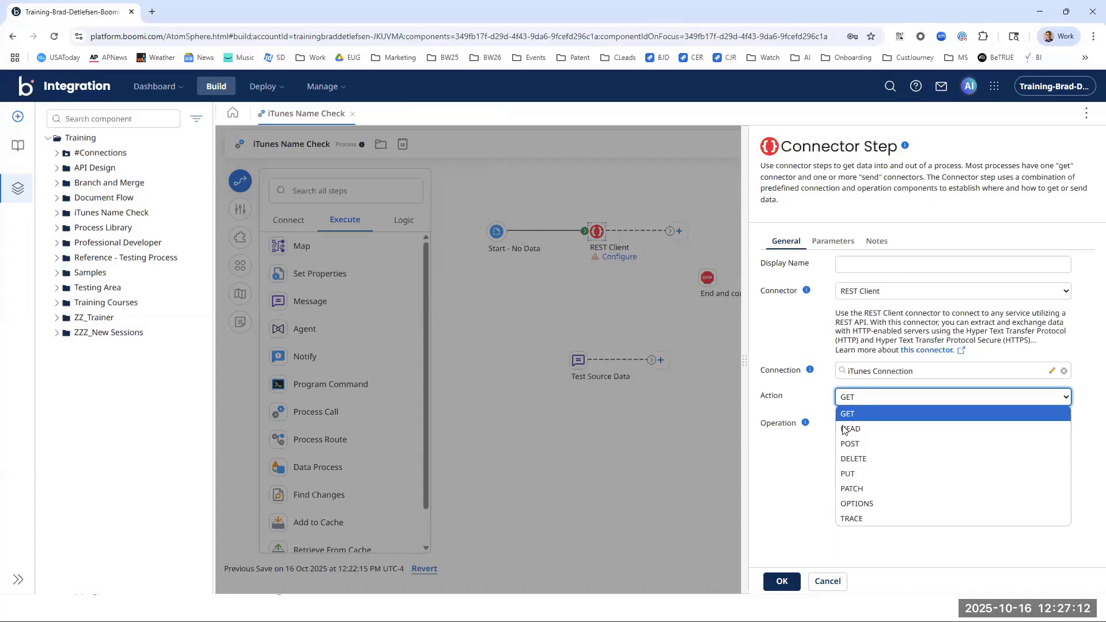
pyautogui.click(855, 419)
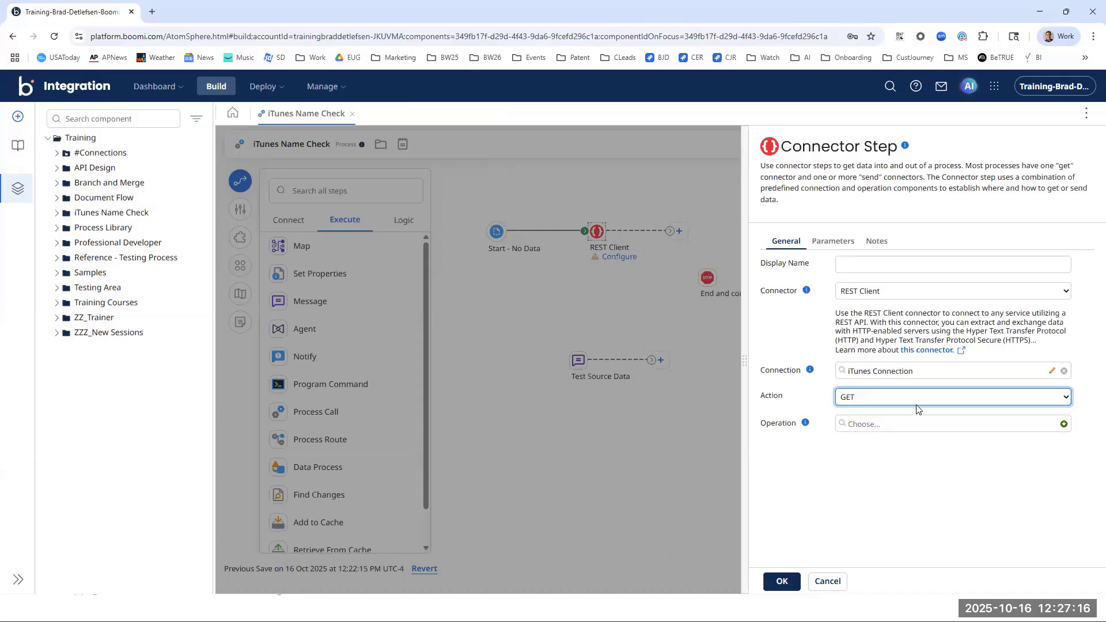
pyautogui.click(1064, 424)
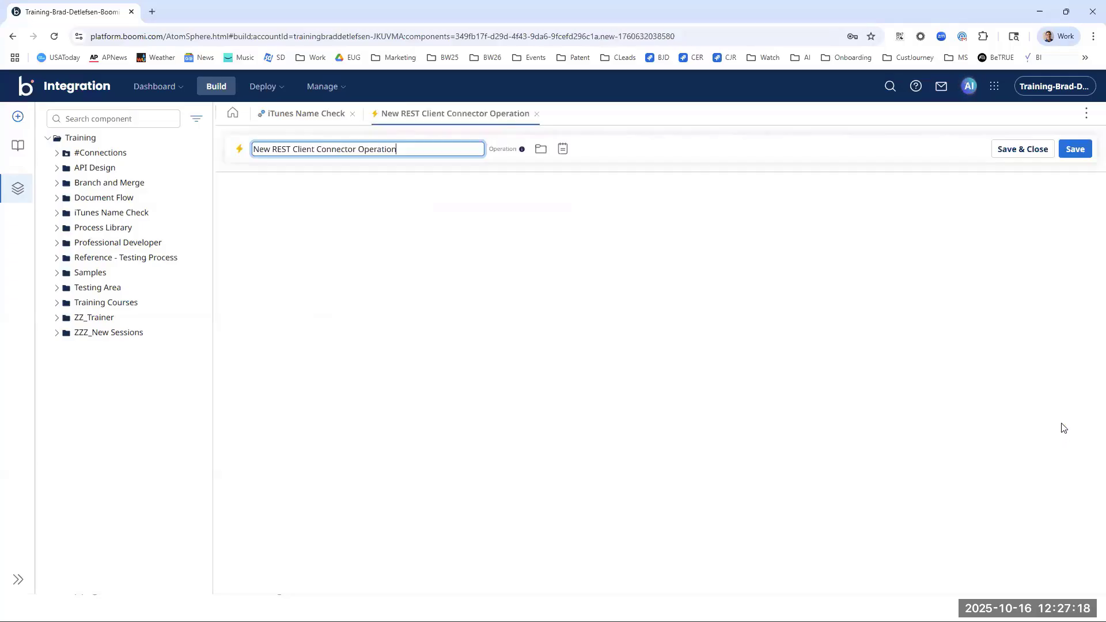
pyautogui.moveTo(403, 150); pyautogui.dragTo(246, 150)
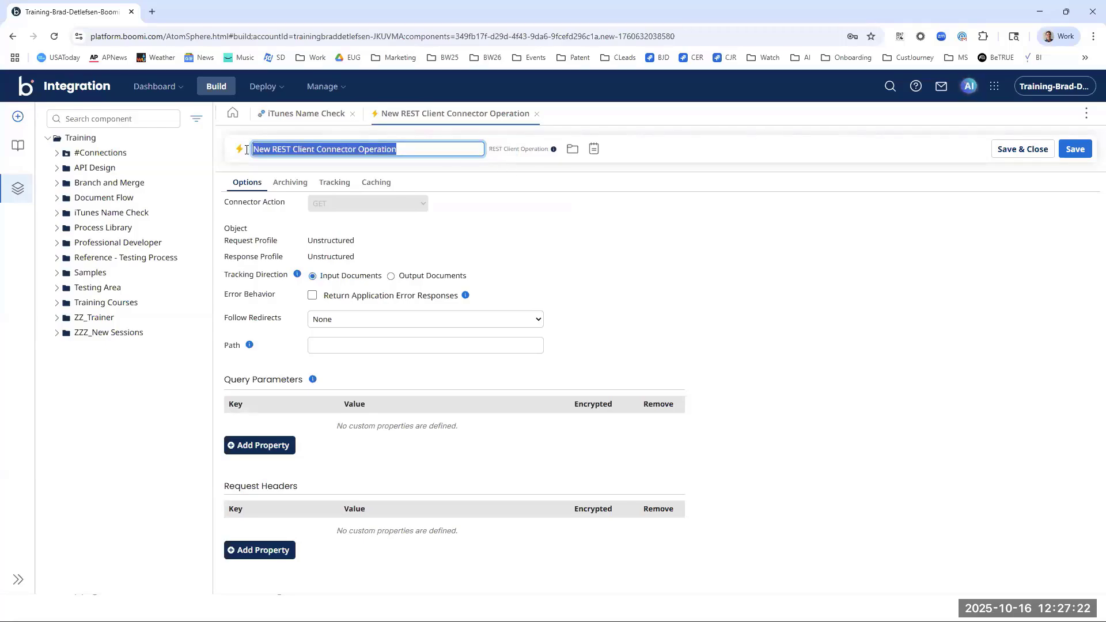
pyautogui.write('iTunes S')
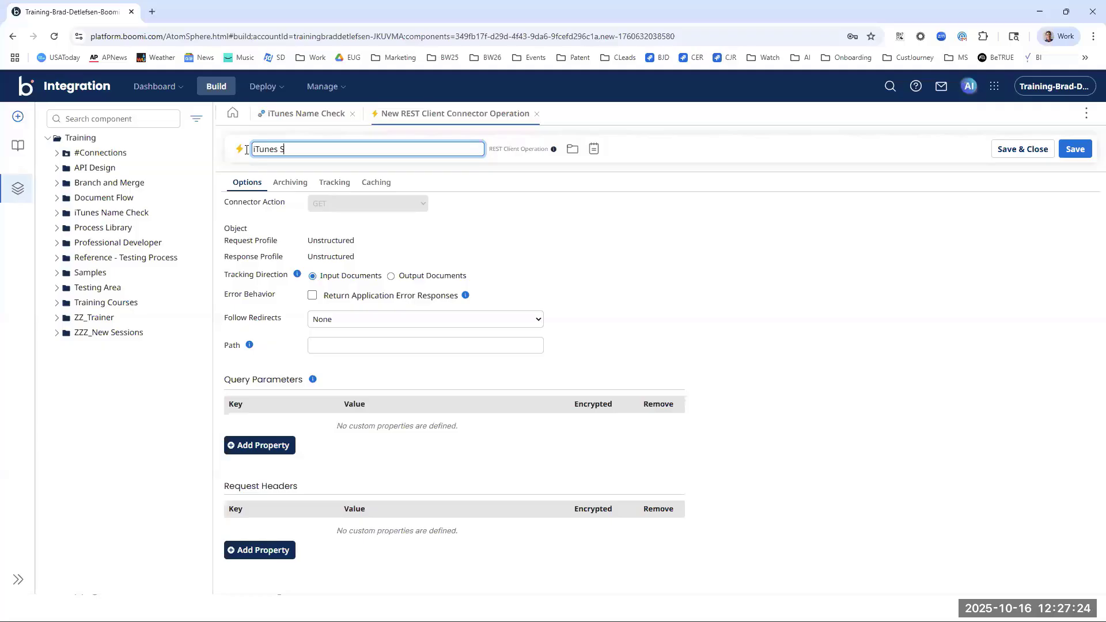
pyautogui.write('earch')
pyautogui.press('Return')
pyautogui.click(388, 349)
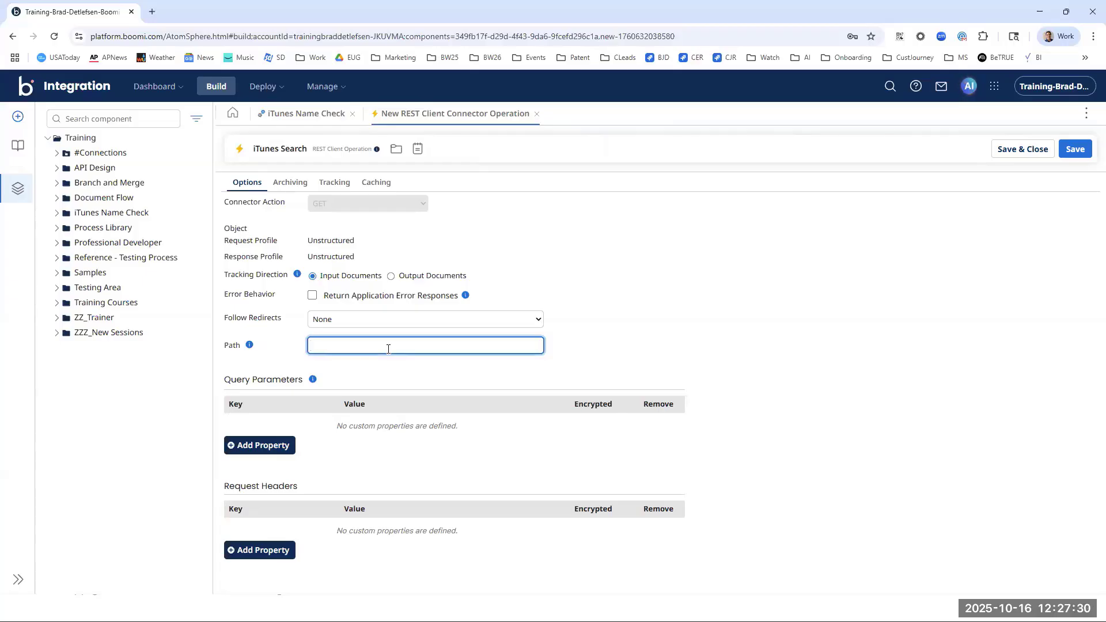
pyautogui.write('search')
# Step: Add a query parameter with the key term, save and close the operation, and dismiss the browser's password prompt
pyautogui.click(277, 452)
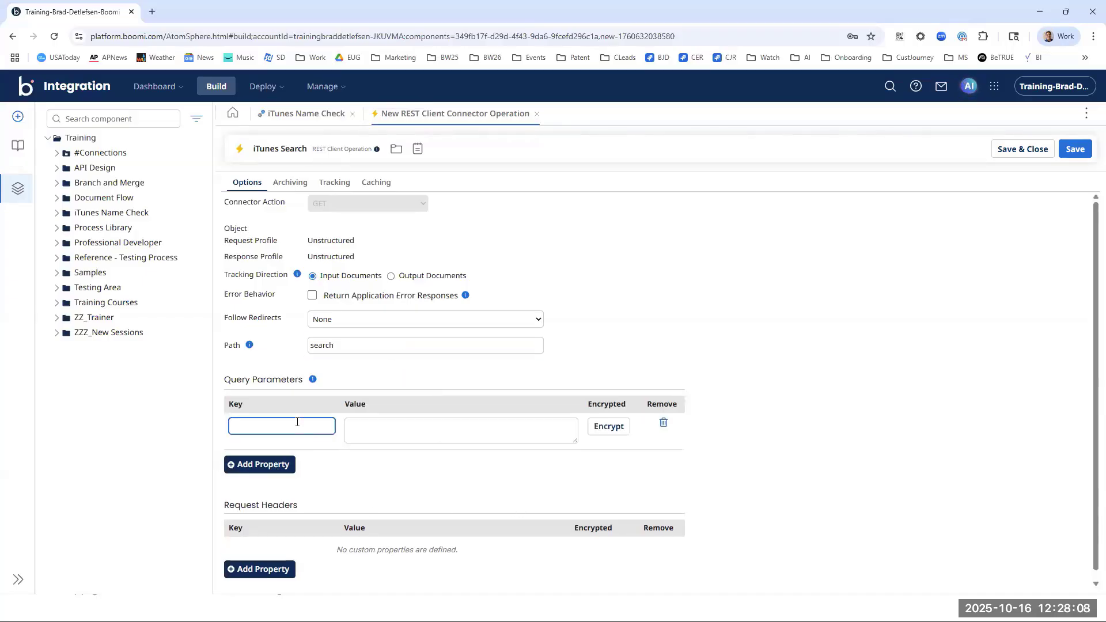
pyautogui.click(297, 422)
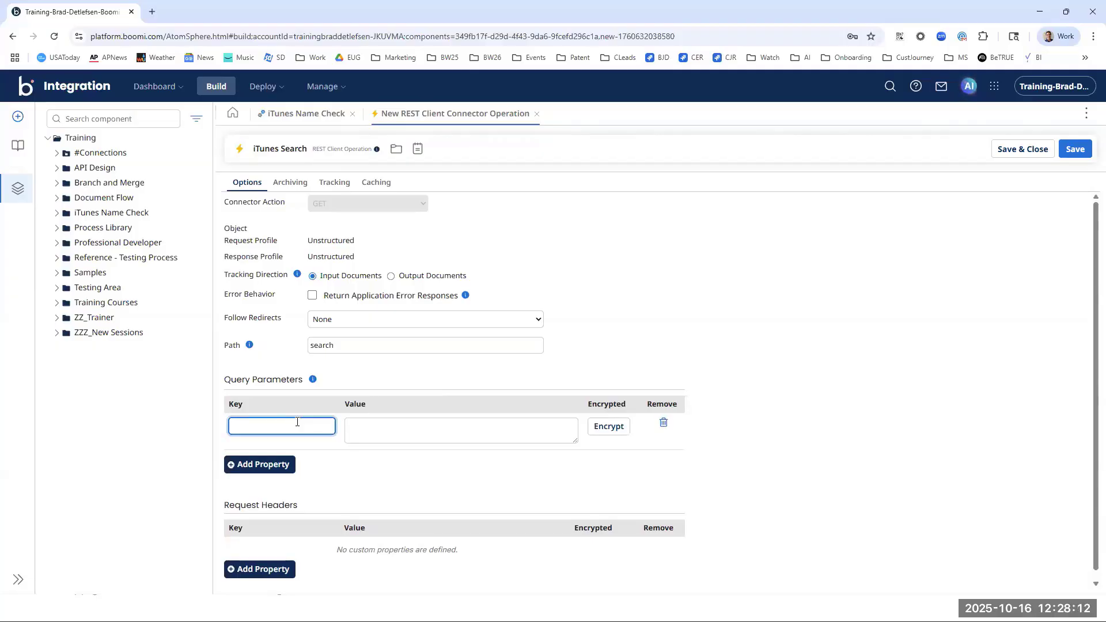
pyautogui.write('term')
pyautogui.click(527, 426)
pyautogui.click(1030, 161)
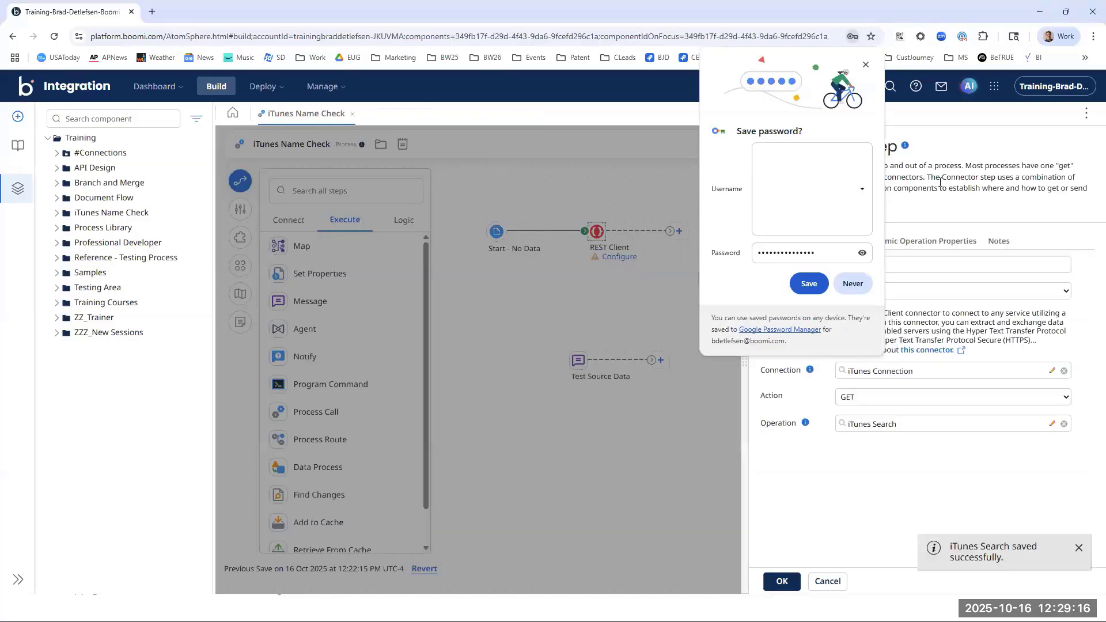
pyautogui.click(865, 65)
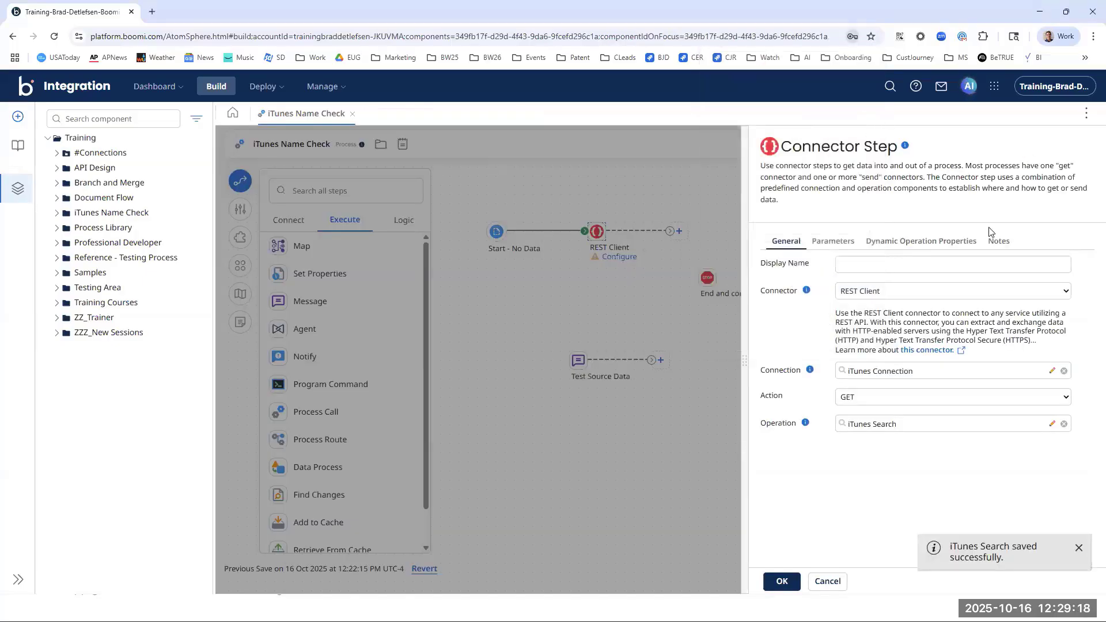
# Step: Add a dynamic operation property giving the query parameter term the static value InteGREAT, and apply the connector step's configuration
pyautogui.click(891, 240)
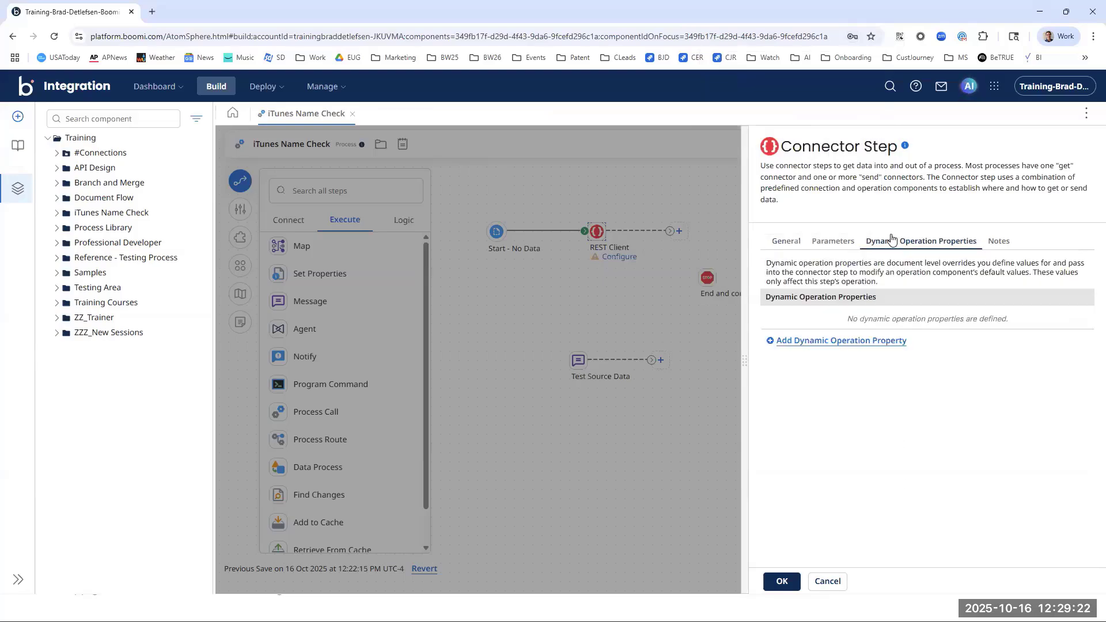
pyautogui.click(773, 342)
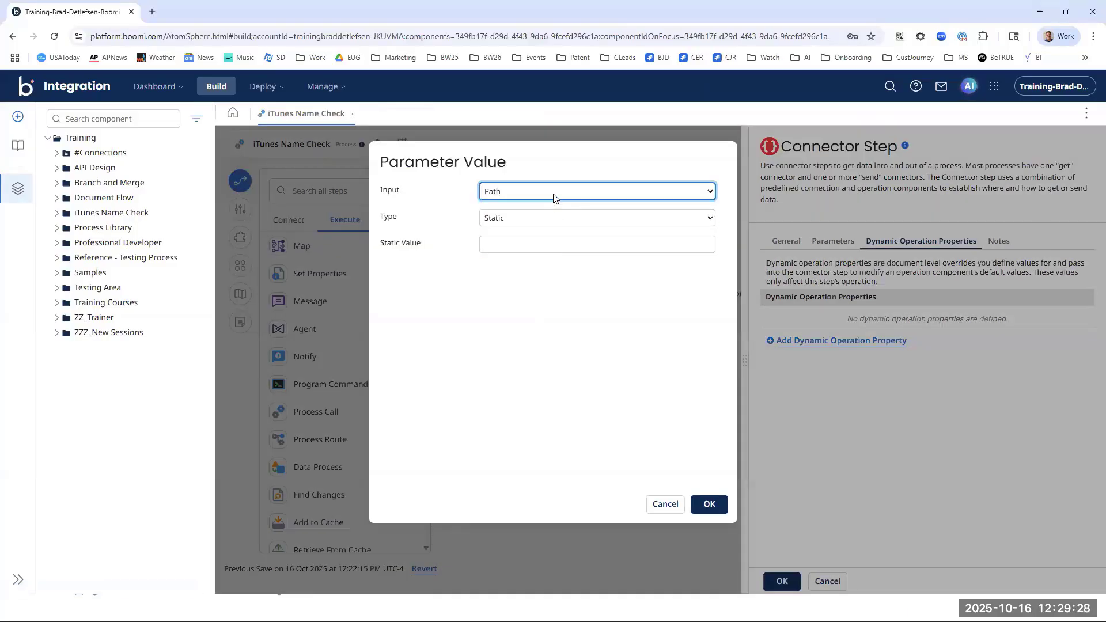
pyautogui.click(552, 194)
pyautogui.click(544, 224)
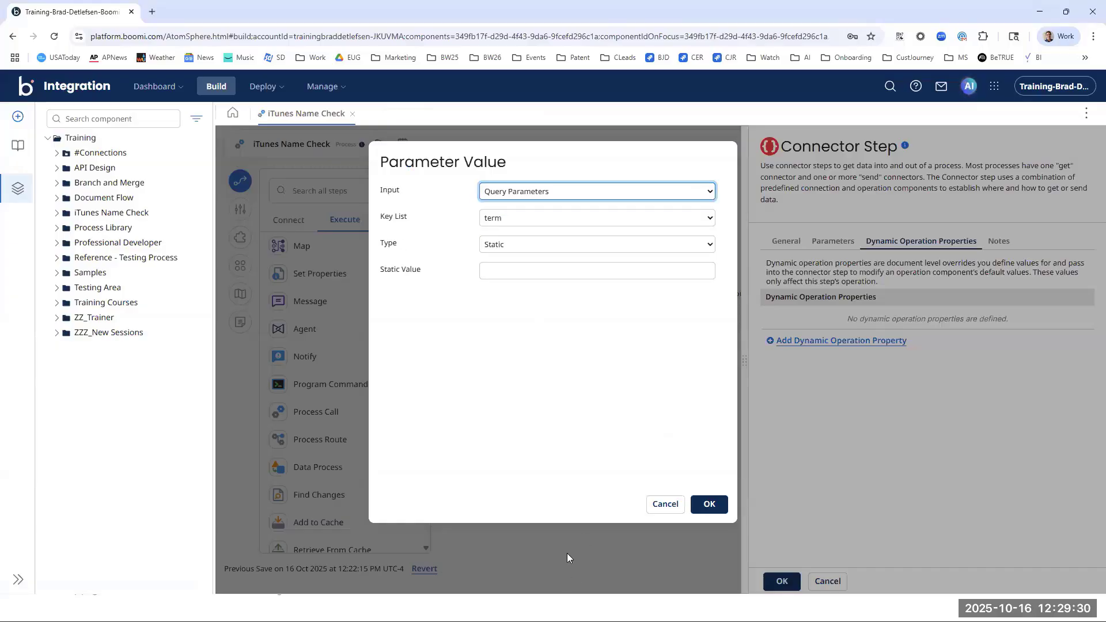
pyautogui.click(526, 216)
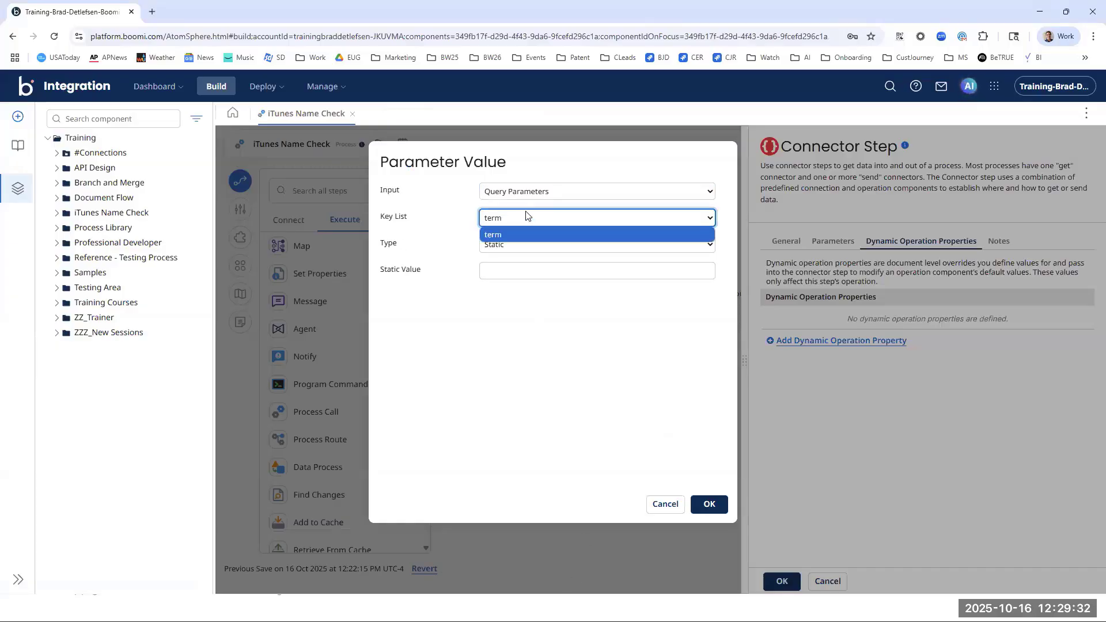
pyautogui.click(519, 235)
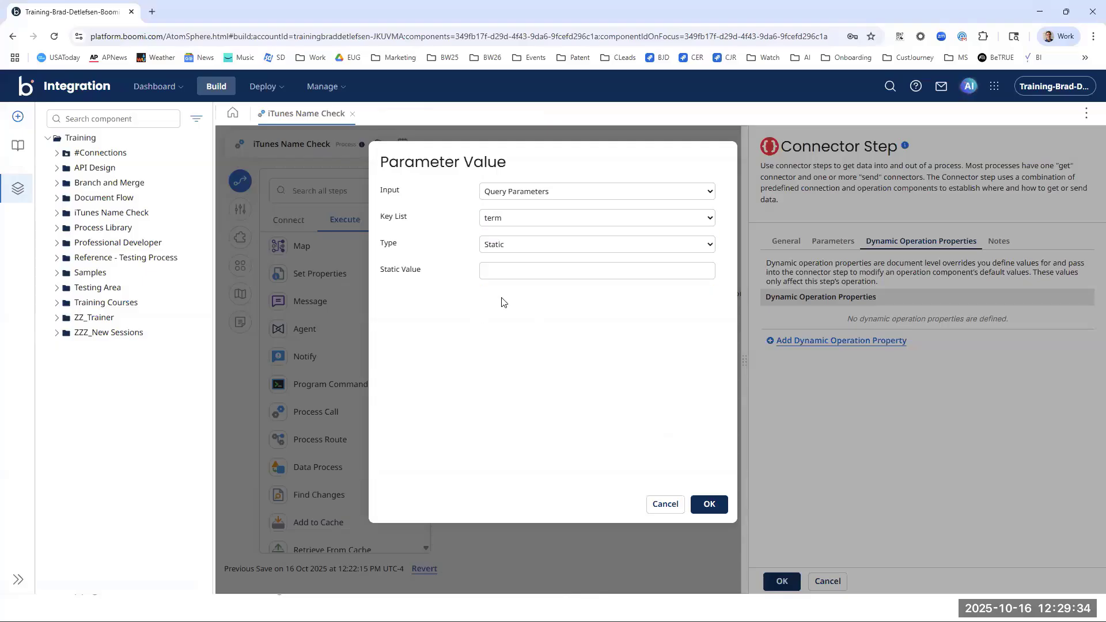
pyautogui.click(524, 268)
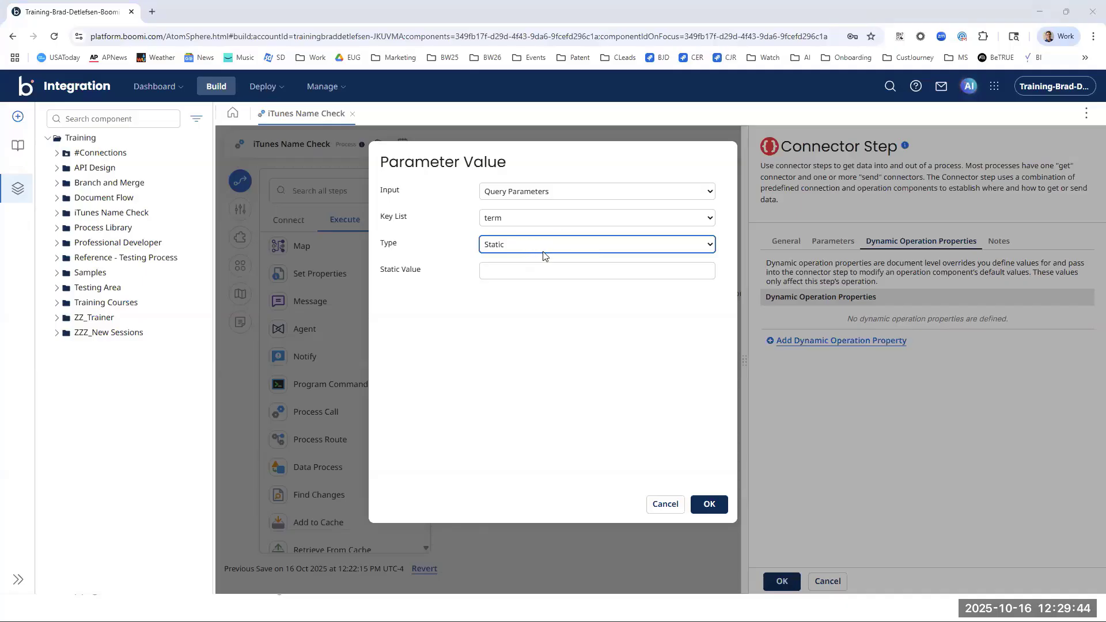
pyautogui.click(530, 269)
pyautogui.write('InteGREAT')
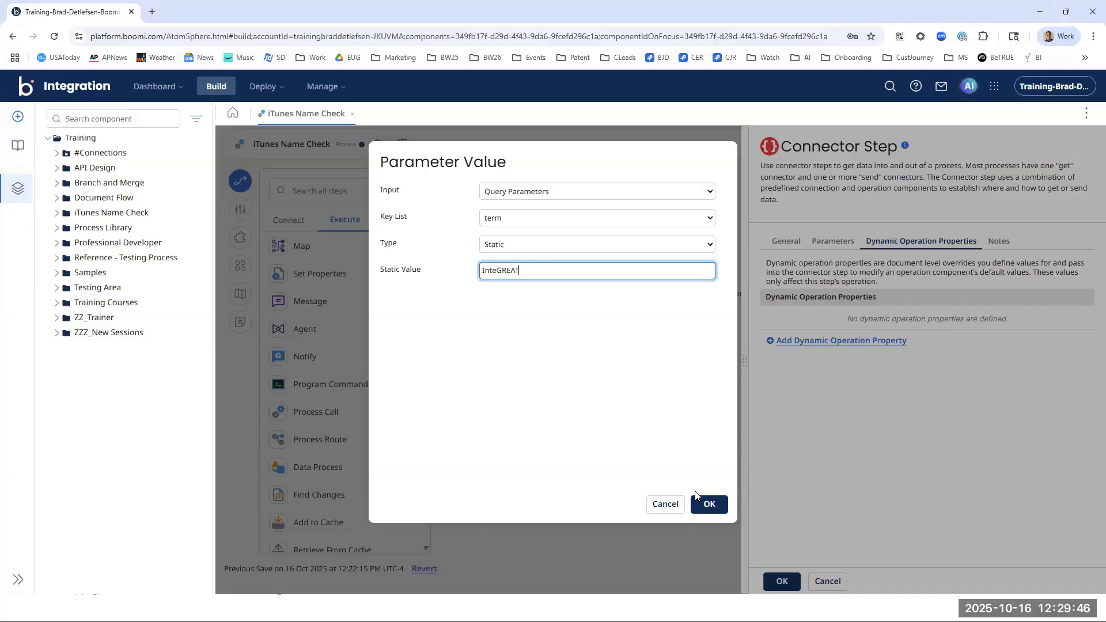
pyautogui.click(711, 505)
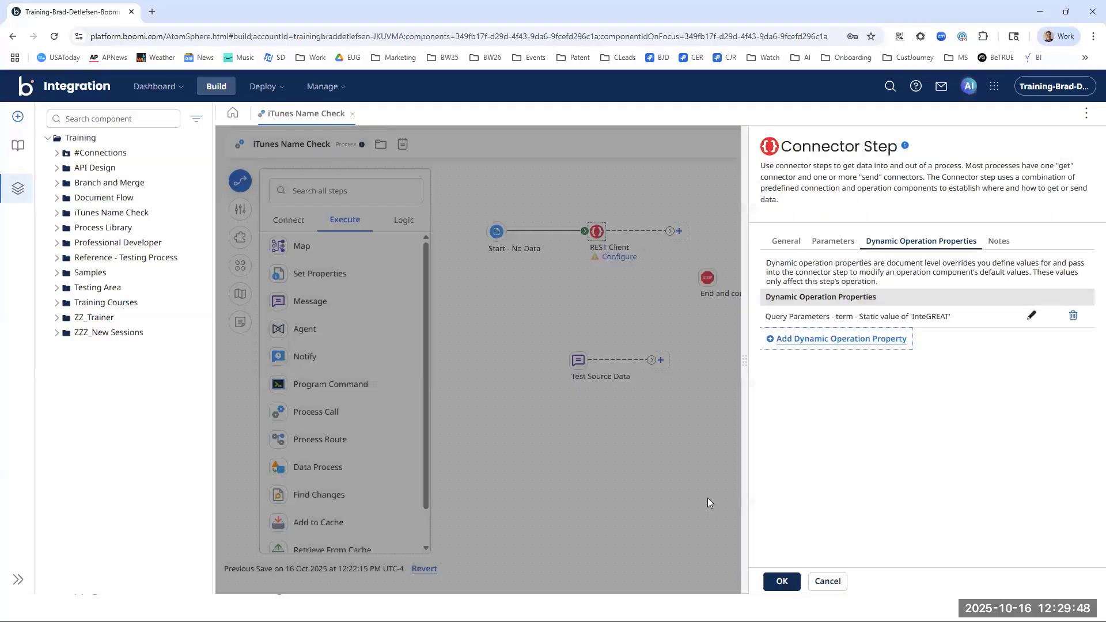
pyautogui.click(781, 582)
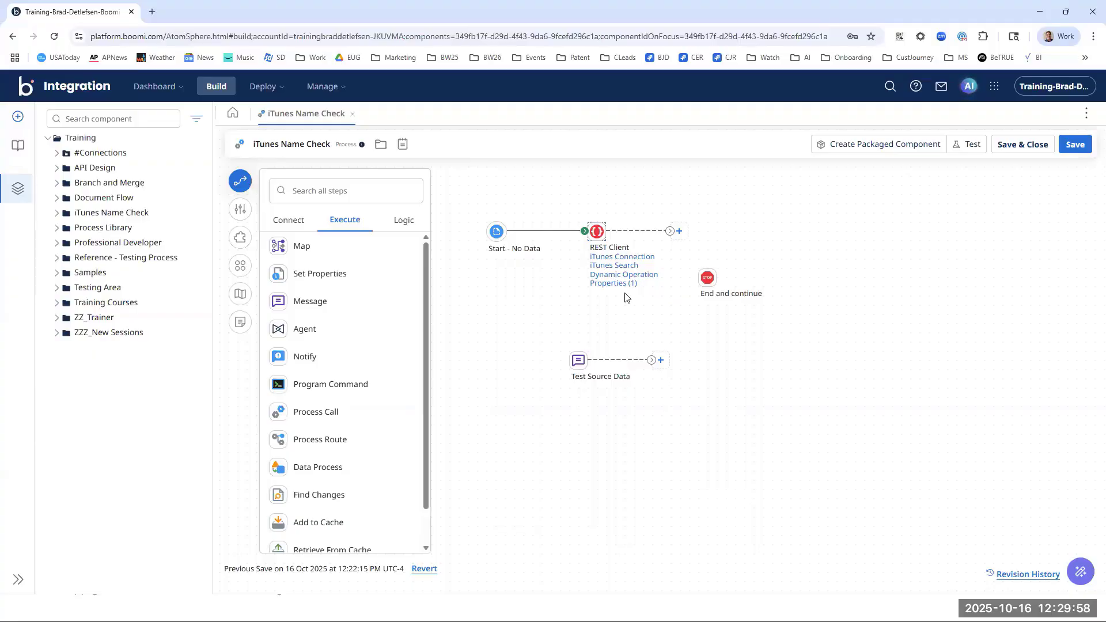
# Step: Move the Stop step to the open end of the REST Client's path so the two are connected
pyautogui.click(707, 279)
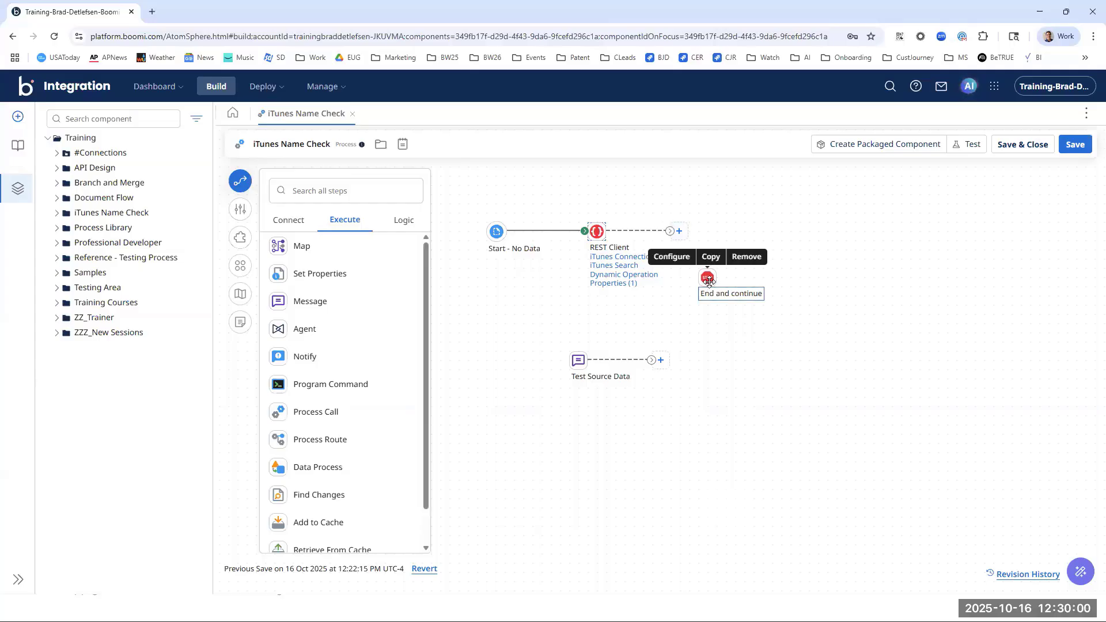
pyautogui.moveTo(707, 278); pyautogui.dragTo(708, 232)
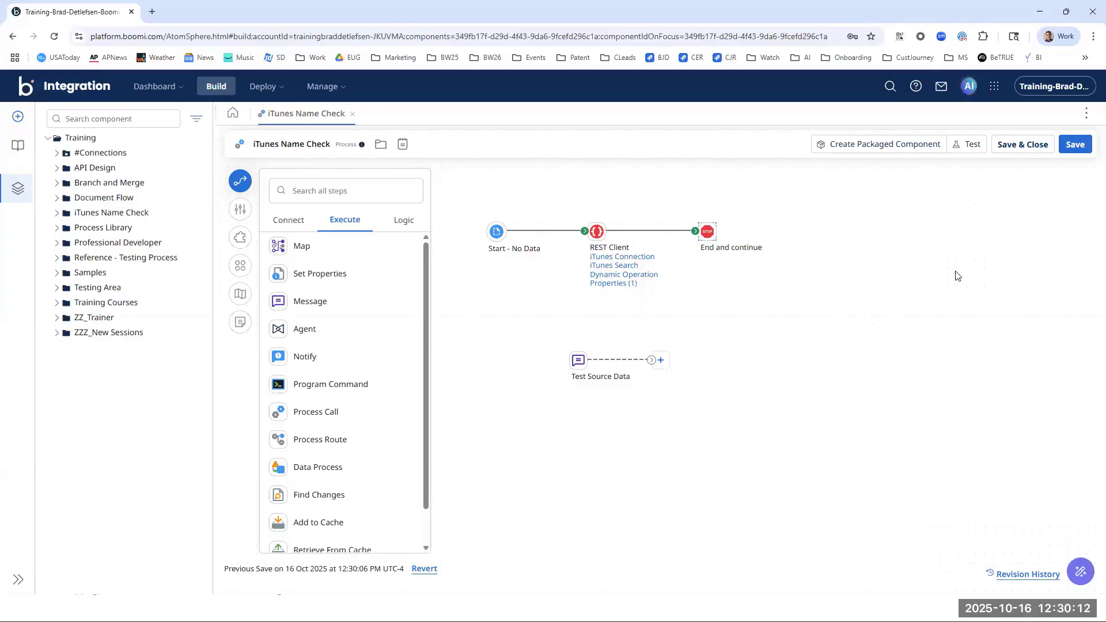
# Step: Run a test of the iTunes Name Check process on the local runtime and return to the process canvas
pyautogui.click(970, 145)
pyautogui.click(785, 230)
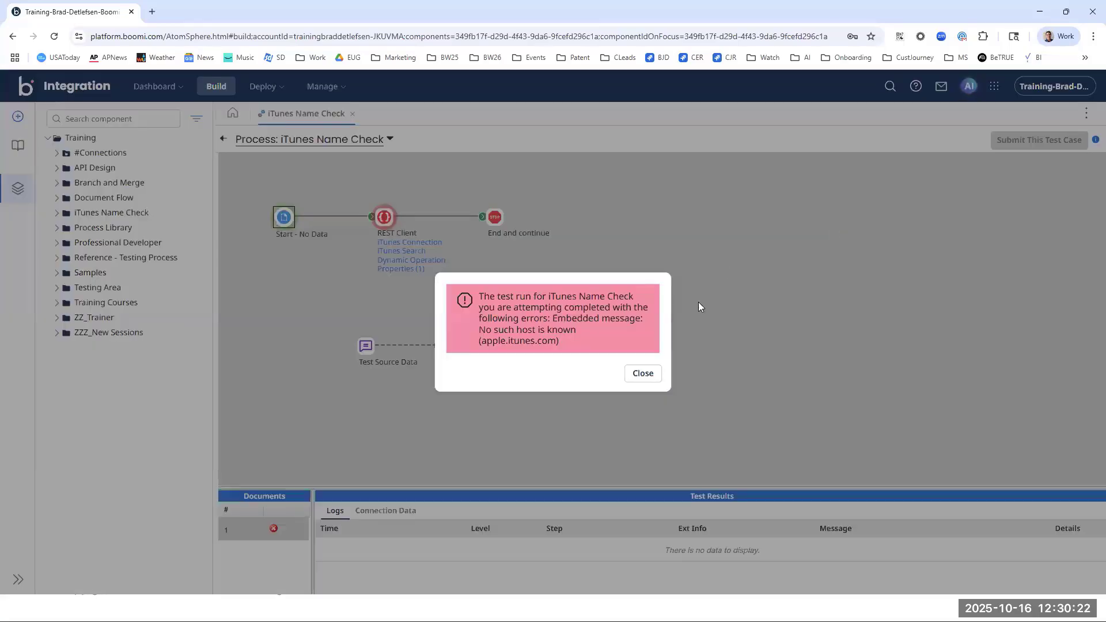
pyautogui.click(642, 373)
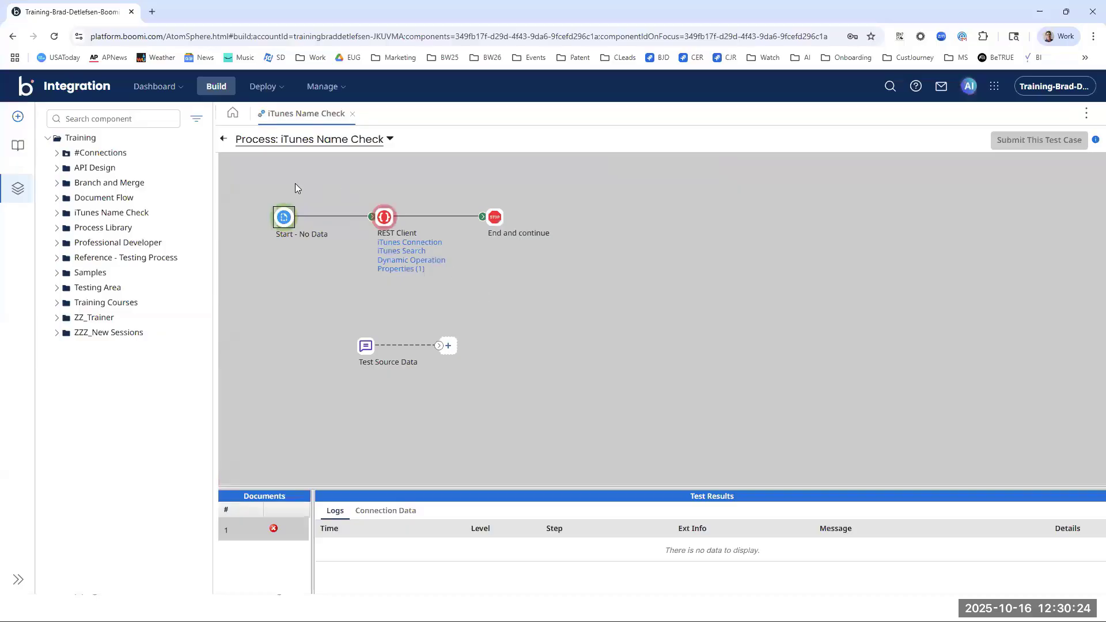
pyautogui.click(223, 139)
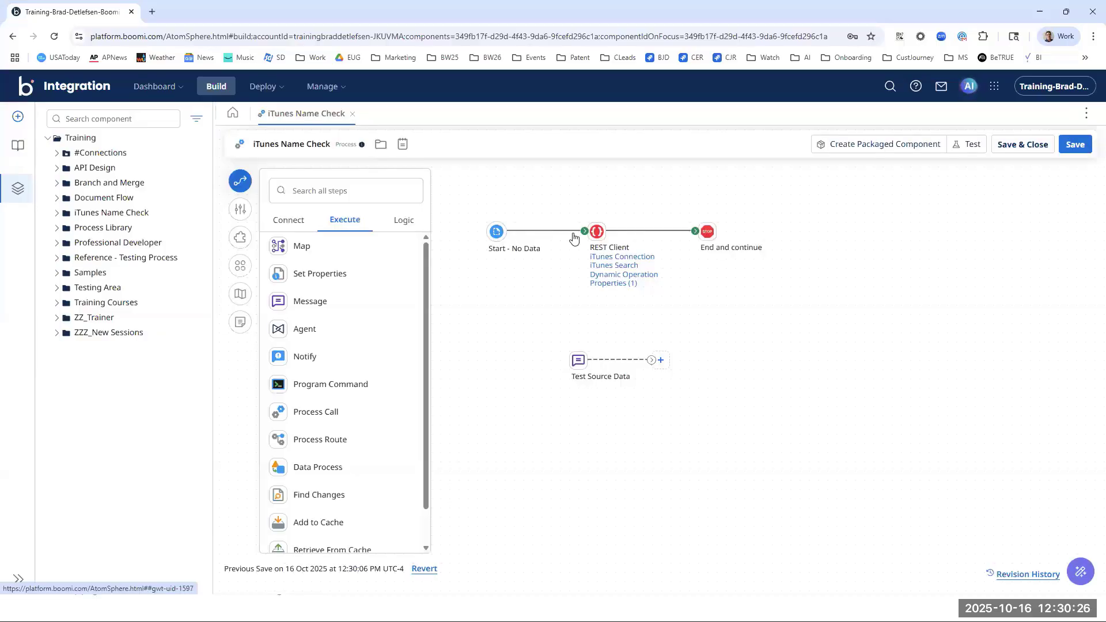
pyautogui.click(604, 260)
pyautogui.click(437, 203)
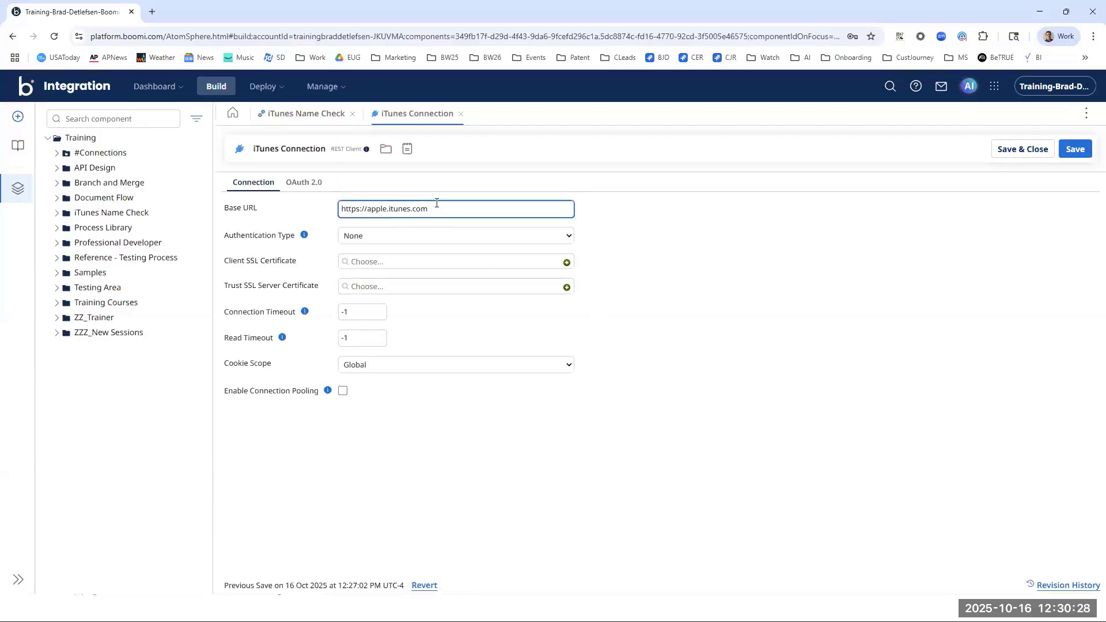
pyautogui.moveTo(416, 208); pyautogui.dragTo(366, 206)
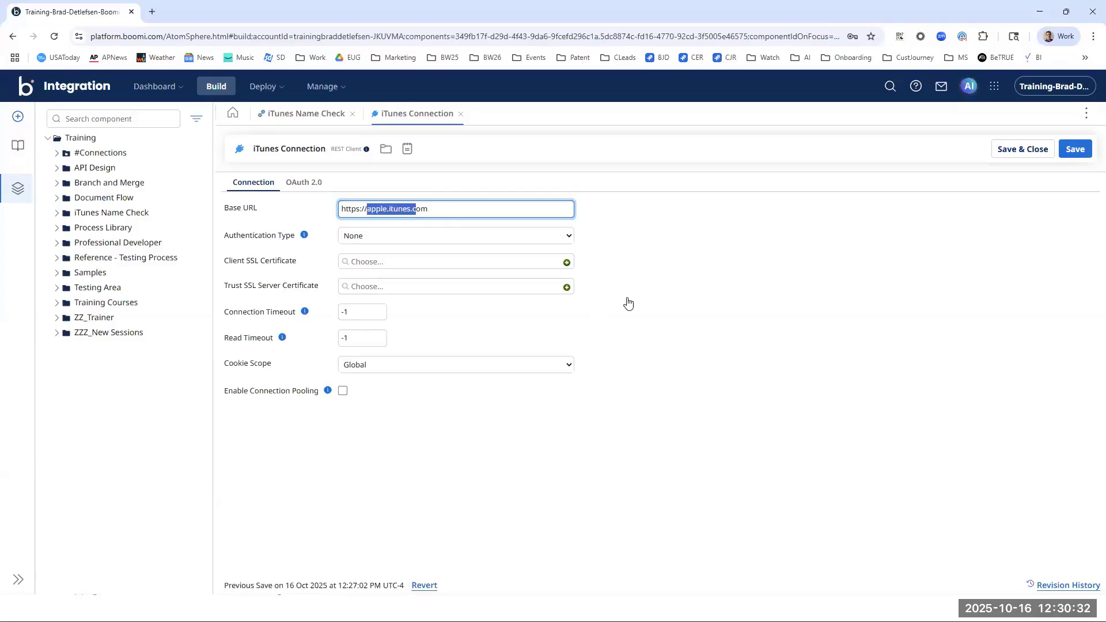
pyautogui.write('itunes.ap')
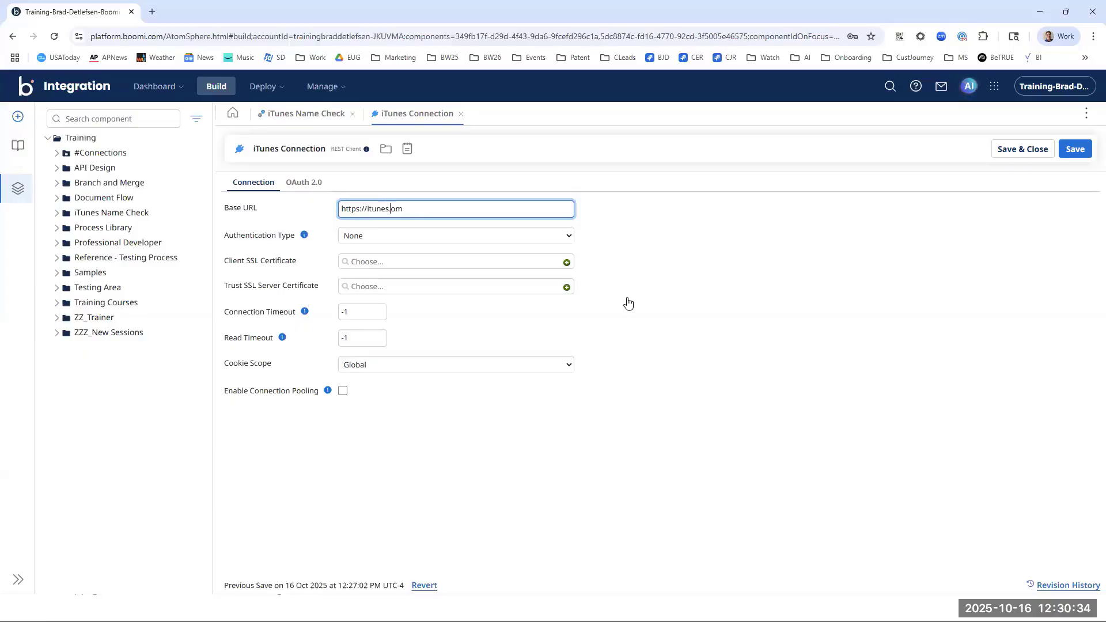
pyautogui.write('ple.c')
pyautogui.click(631, 302)
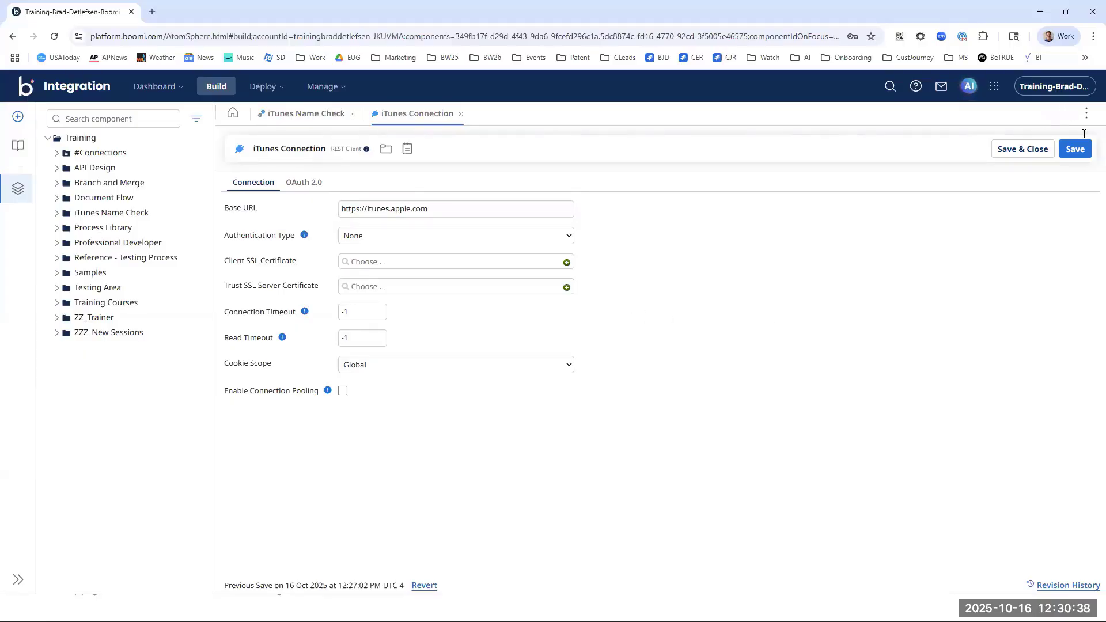
pyautogui.click(1075, 151)
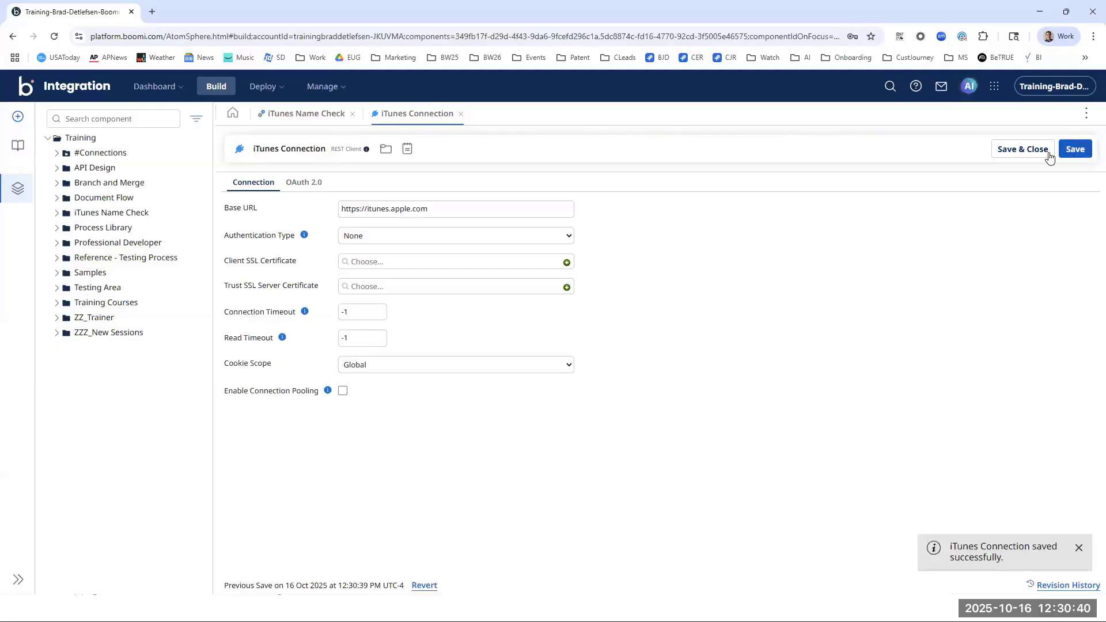
pyautogui.click(461, 113)
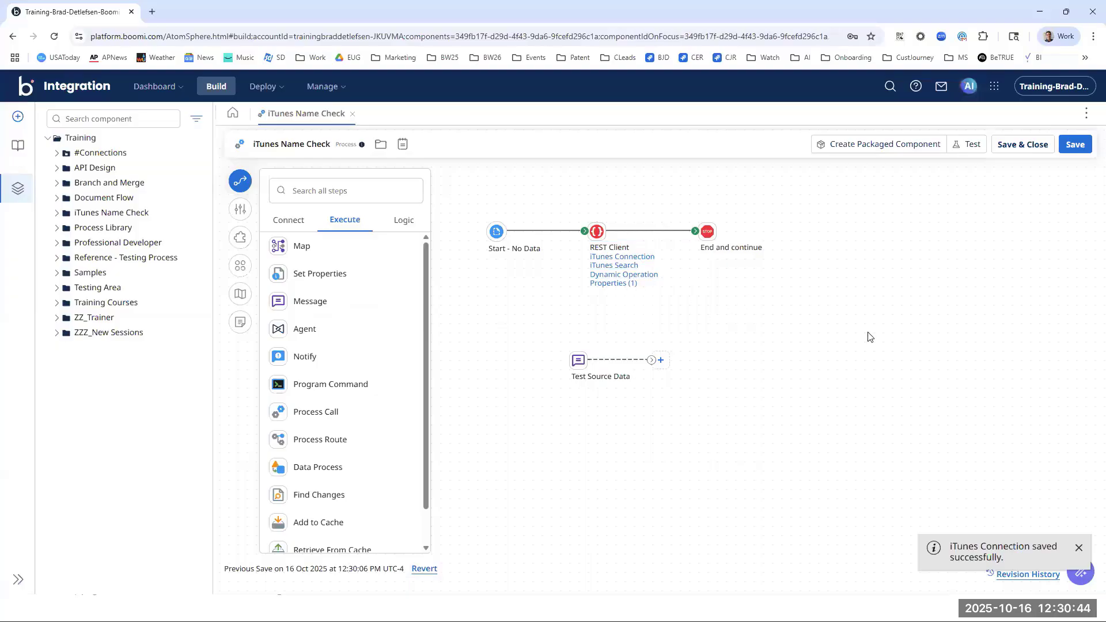
# Step: Save the iTunes Name Check process and rerun its test on the local runtime
pyautogui.click(968, 147)
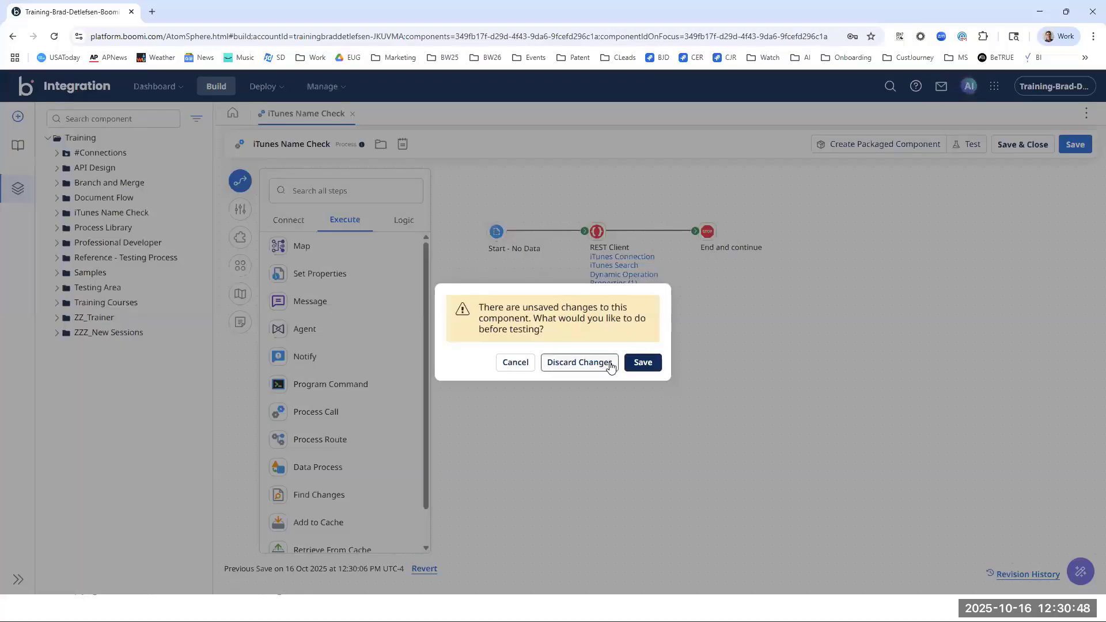
pyautogui.click(642, 363)
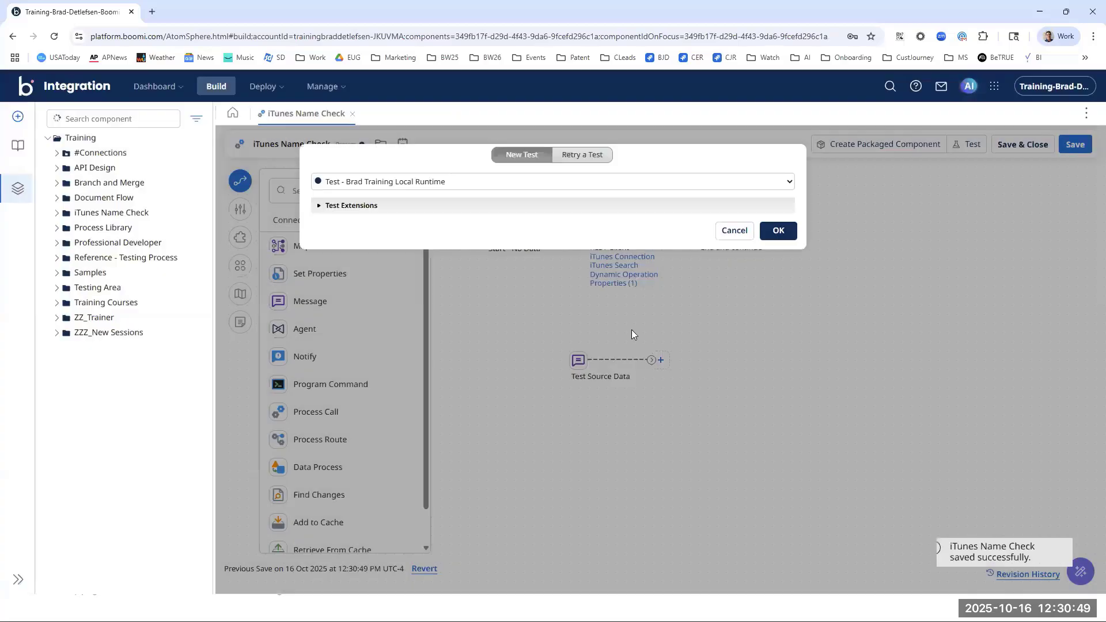
pyautogui.click(777, 231)
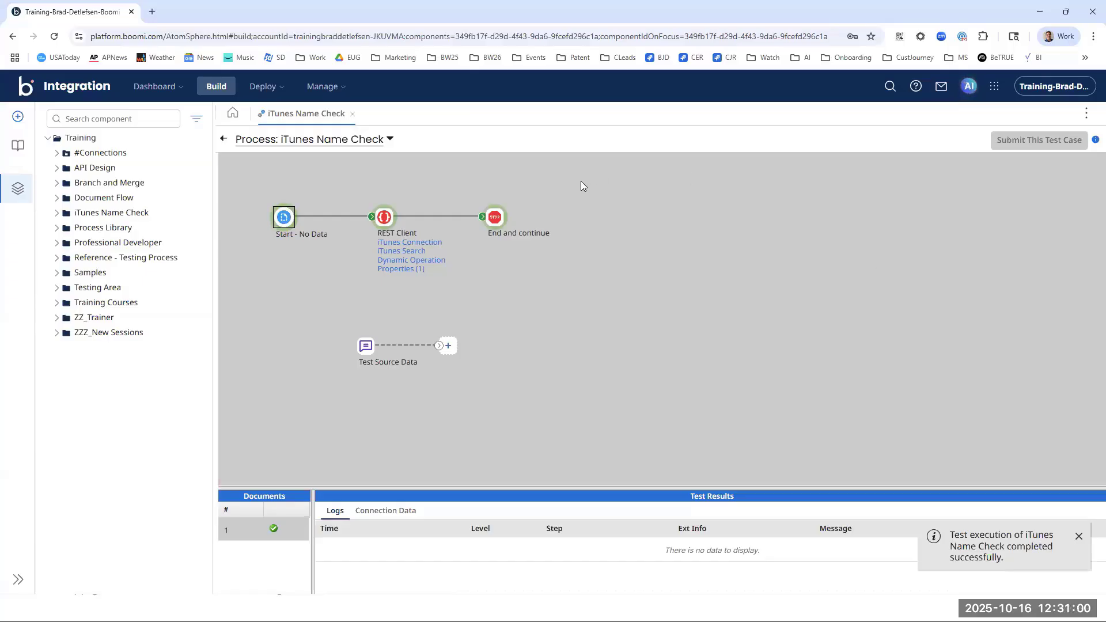
# Step: Examine the Stop step's source data document from the test run, checking its resultCount, and close the viewer
pyautogui.click(497, 217)
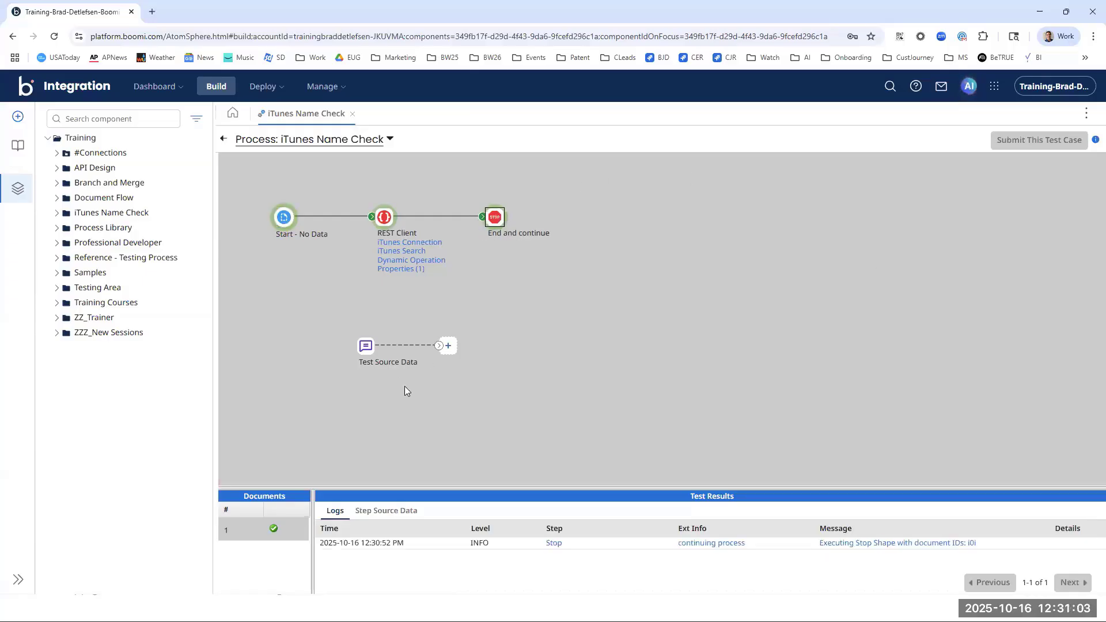
pyautogui.click(378, 515)
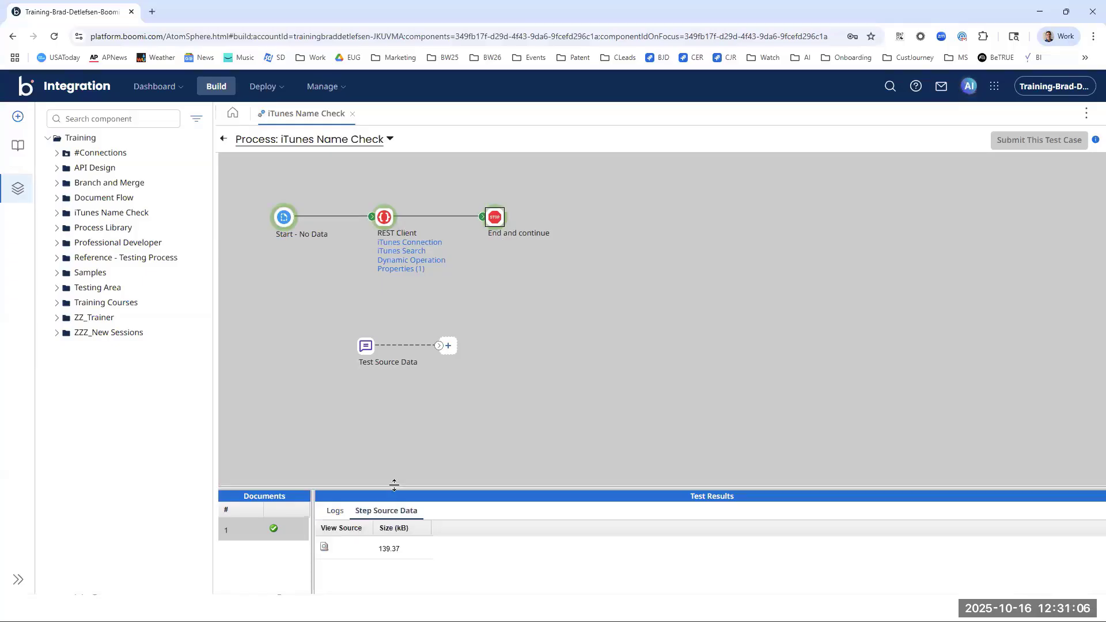
pyautogui.moveTo(391, 491); pyautogui.dragTo(398, 309)
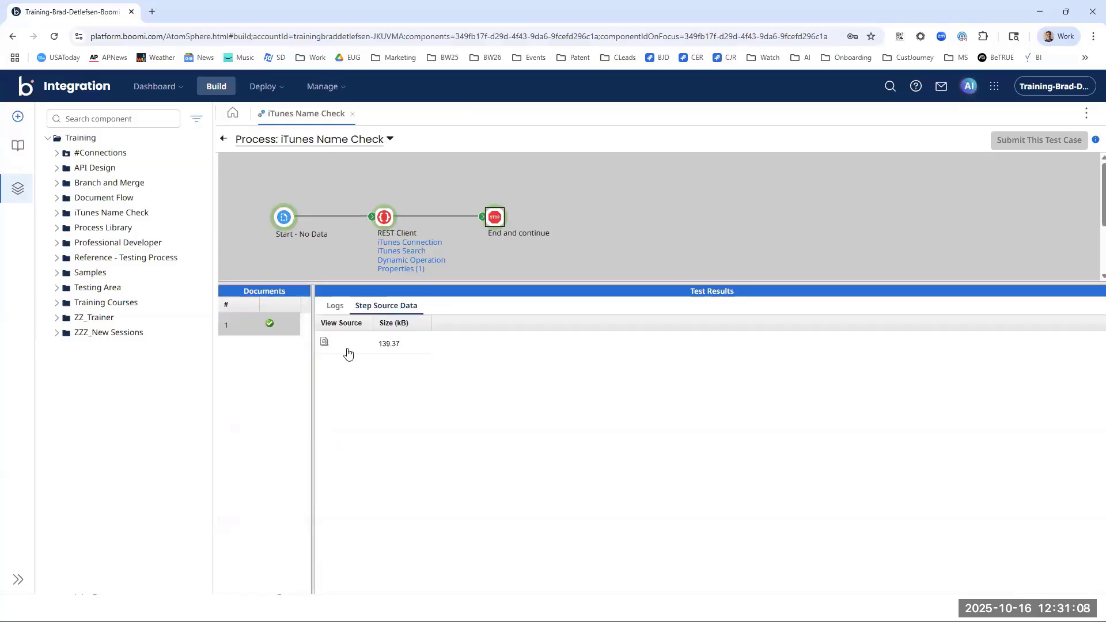
pyautogui.click(322, 344)
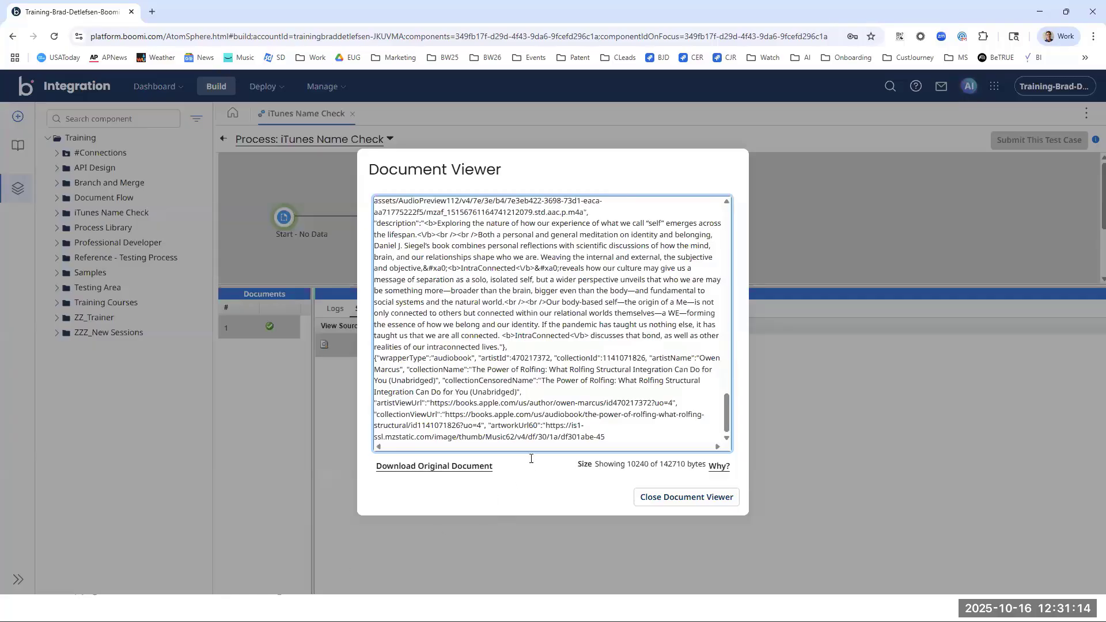
pyautogui.scroll(20, 546, 343)
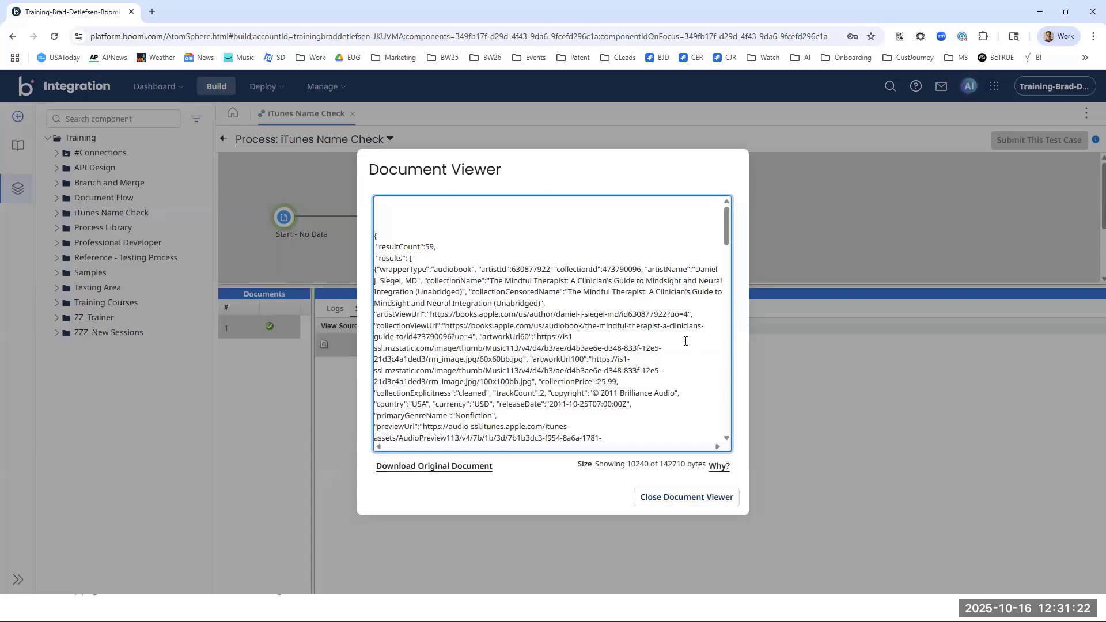
pyautogui.doubleClick(429, 246)
pyautogui.click(651, 499)
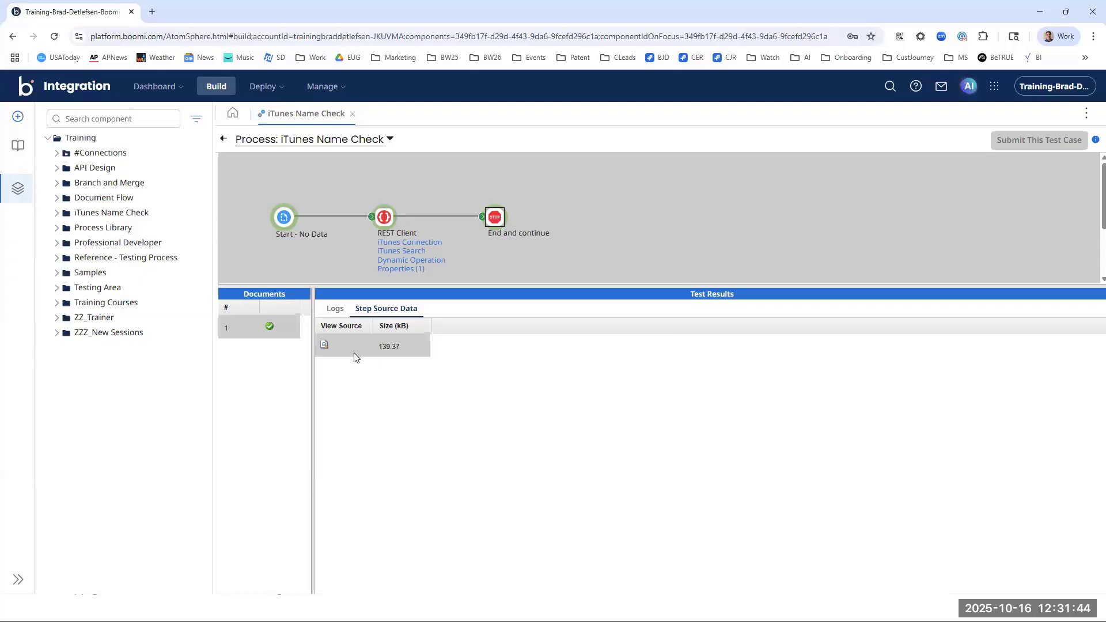
# Step: Reopen the Stop step's source document, download the original, and show the downloaded file in its folder
pyautogui.click(325, 346)
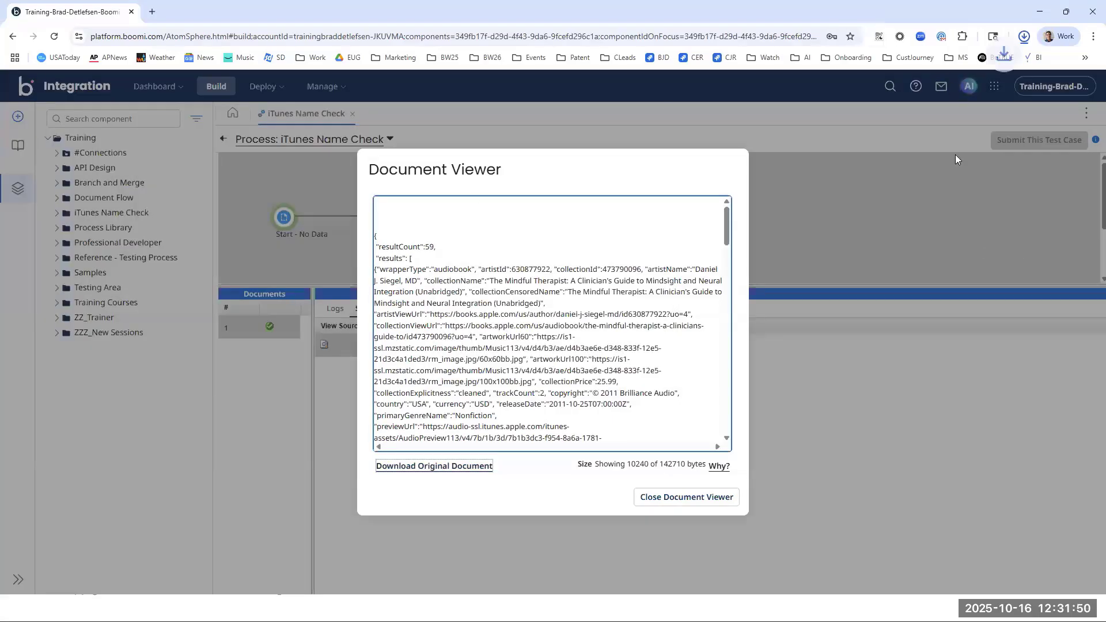
pyautogui.moveTo(990, 71)
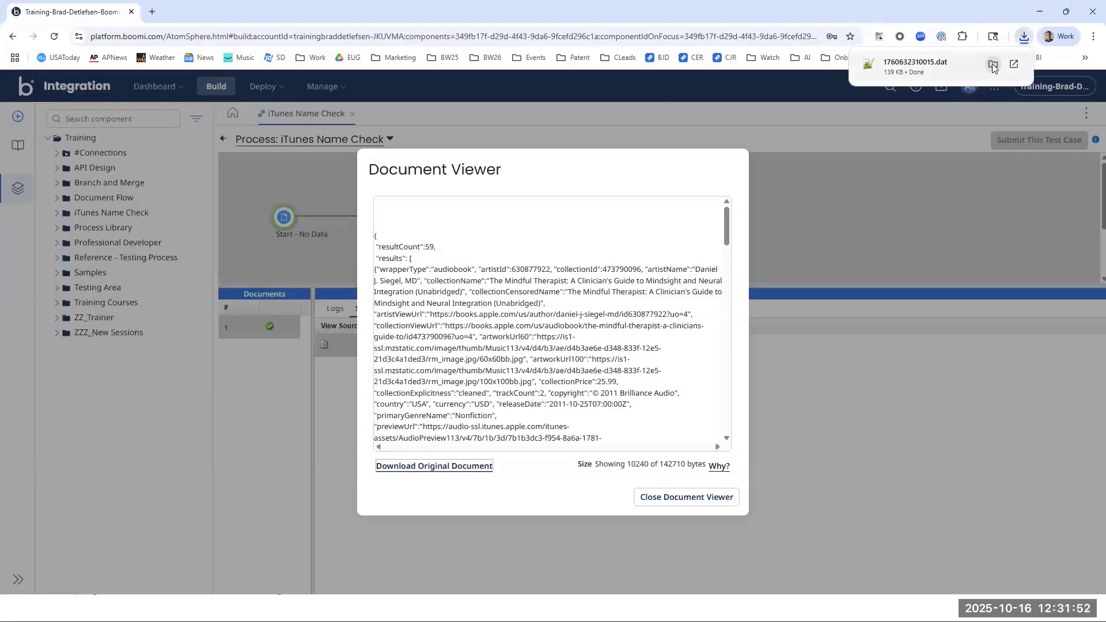
pyautogui.click(992, 64)
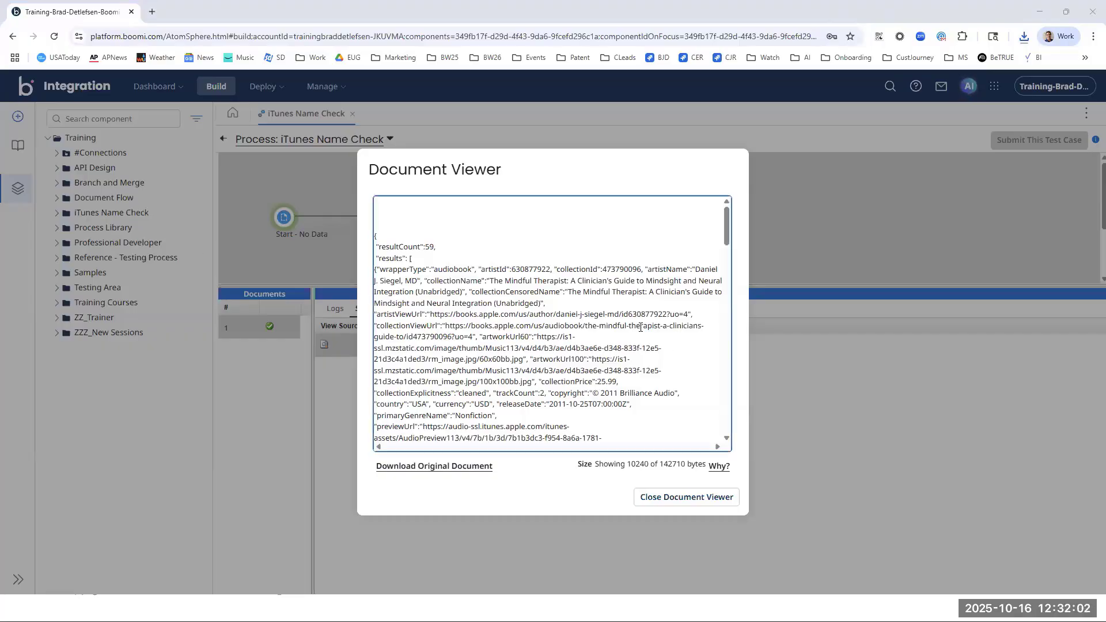
# Step: Scroll to the end of the displayed document and check how much of its full size the viewer shows
pyautogui.scroll(-15, 640, 327)
pyautogui.scroll(-5, 640, 328)
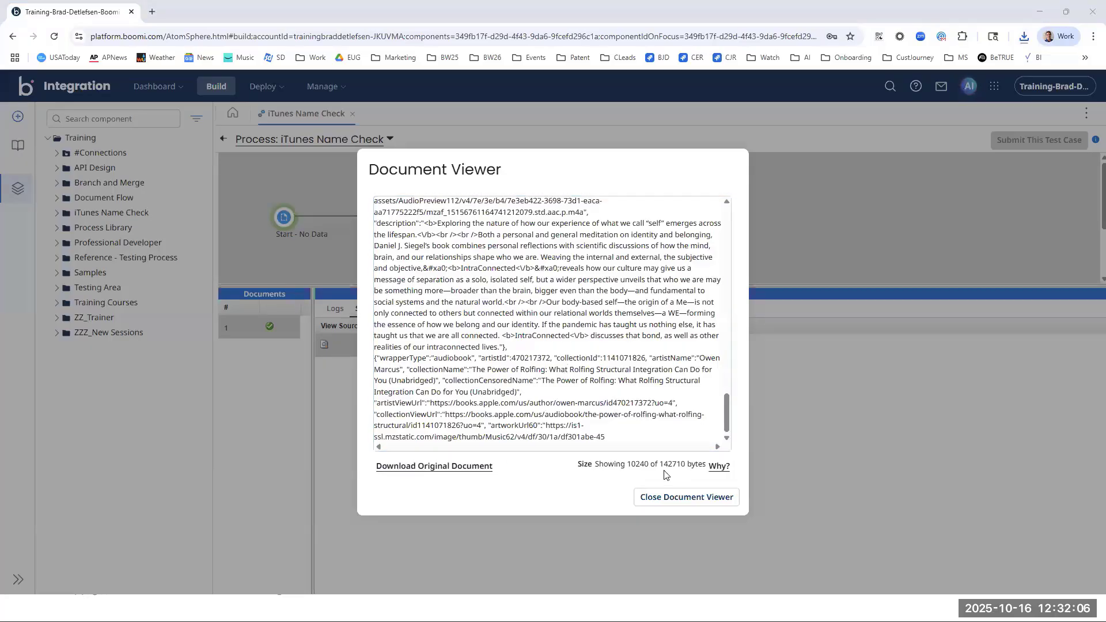
pyautogui.moveTo(584, 460); pyautogui.dragTo(622, 463)
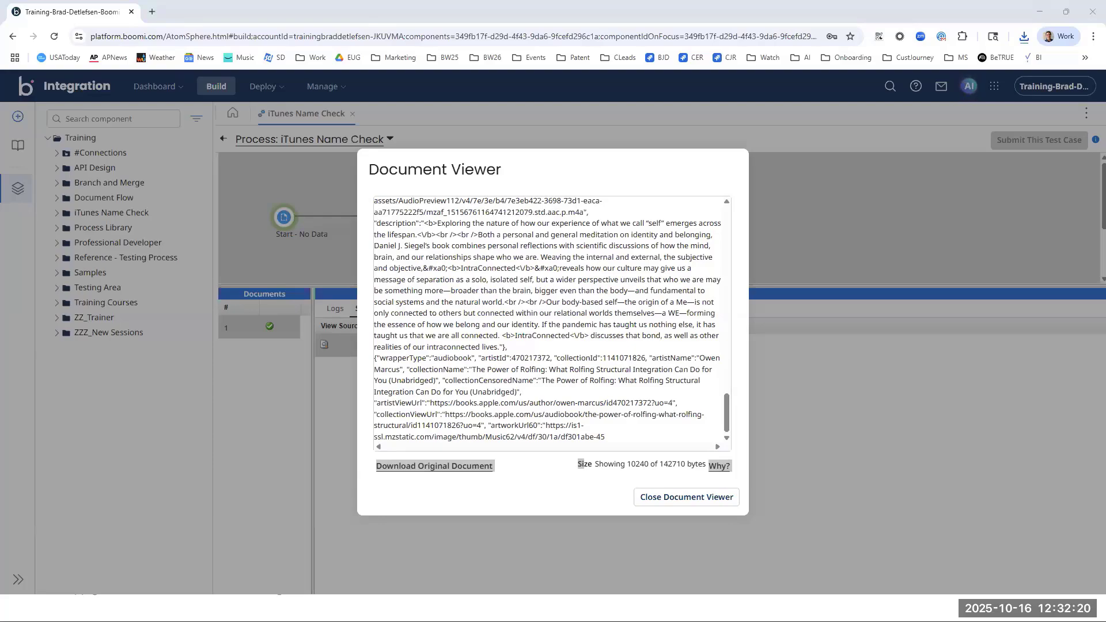
# Step: Switch to Notepad++, look through the downloaded file 1760632310015.dat and select its entire content
pyautogui.hotkey('alt', 'Tab')
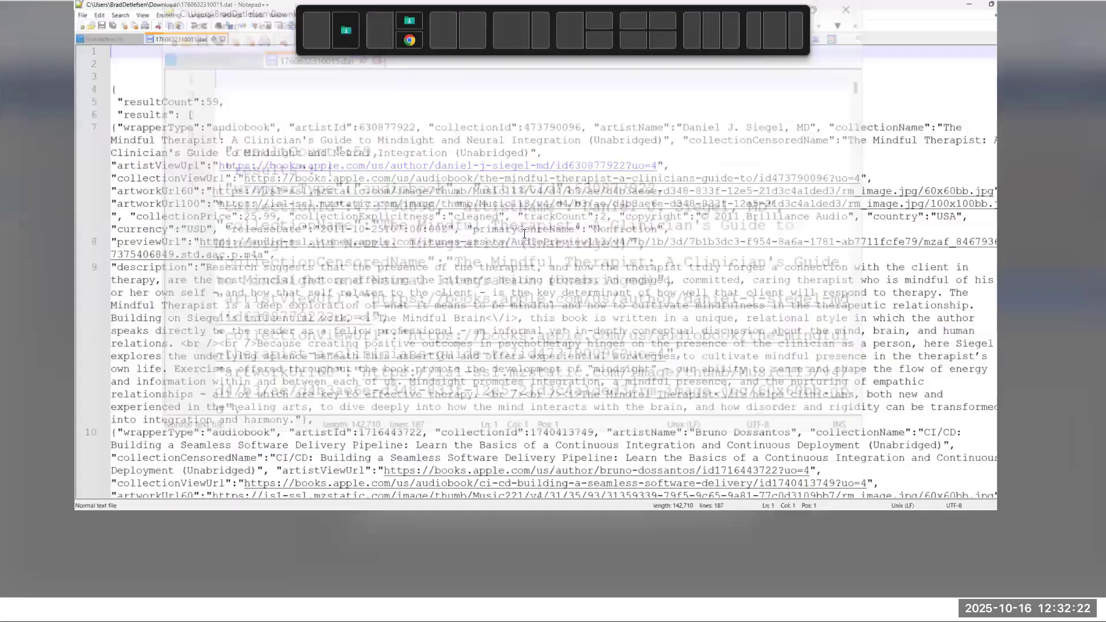
pyautogui.scroll(-2, 526, 234)
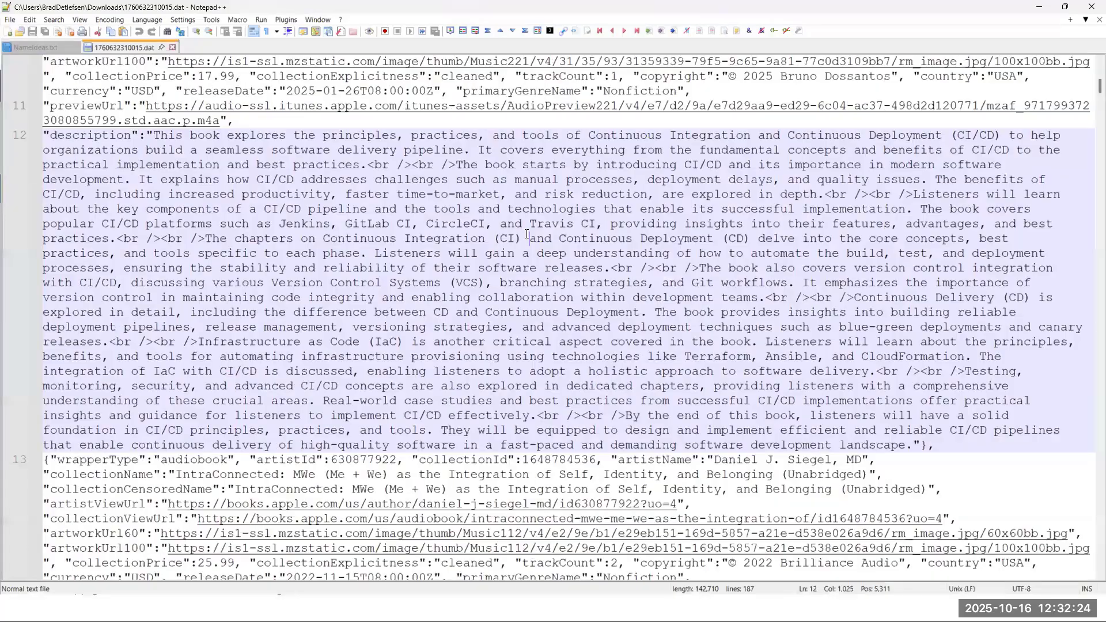
pyautogui.click(526, 234)
pyautogui.hotkey('ctrl', 'a')
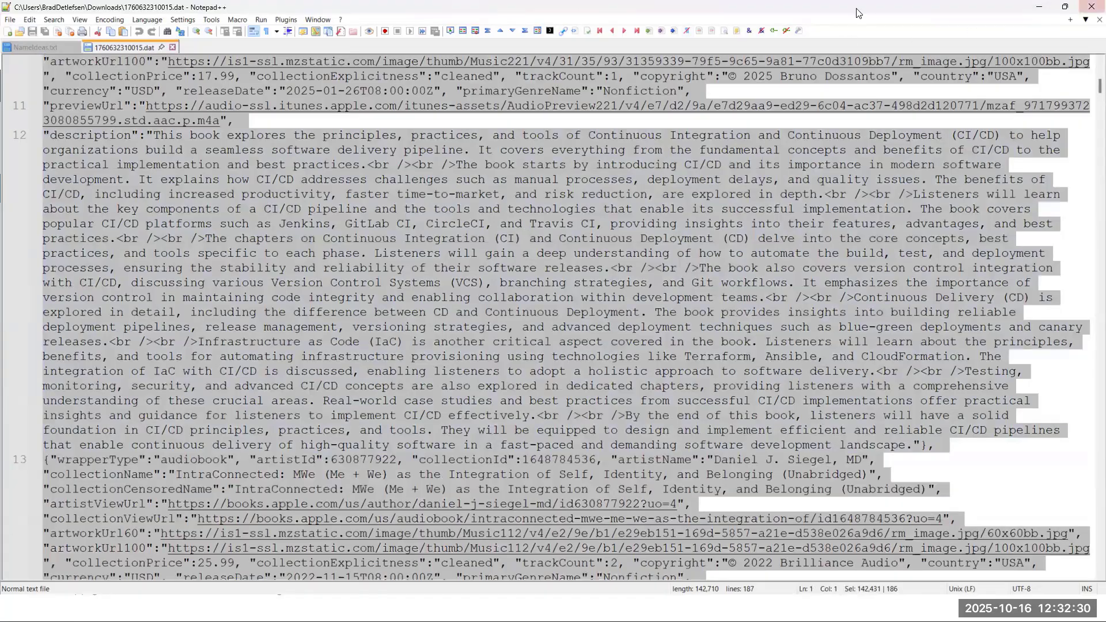
# Step: Switch back to Boomi in the browser, close the document viewer and leave the test results for the process canvas
pyautogui.hotkey('alt', 'Tab')
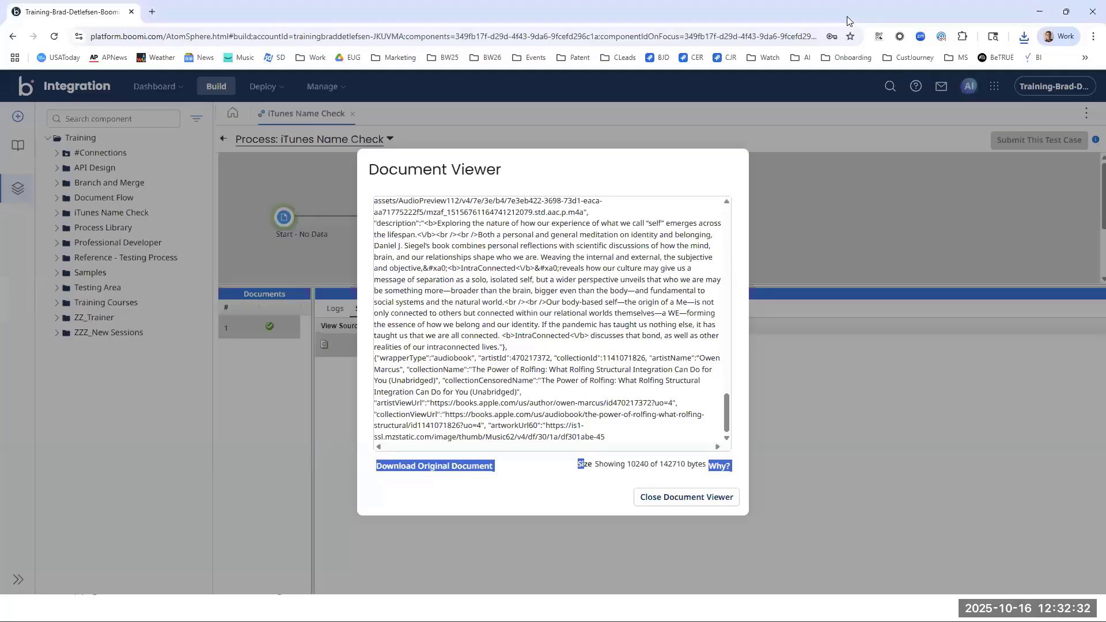
pyautogui.doubleClick(498, 7)
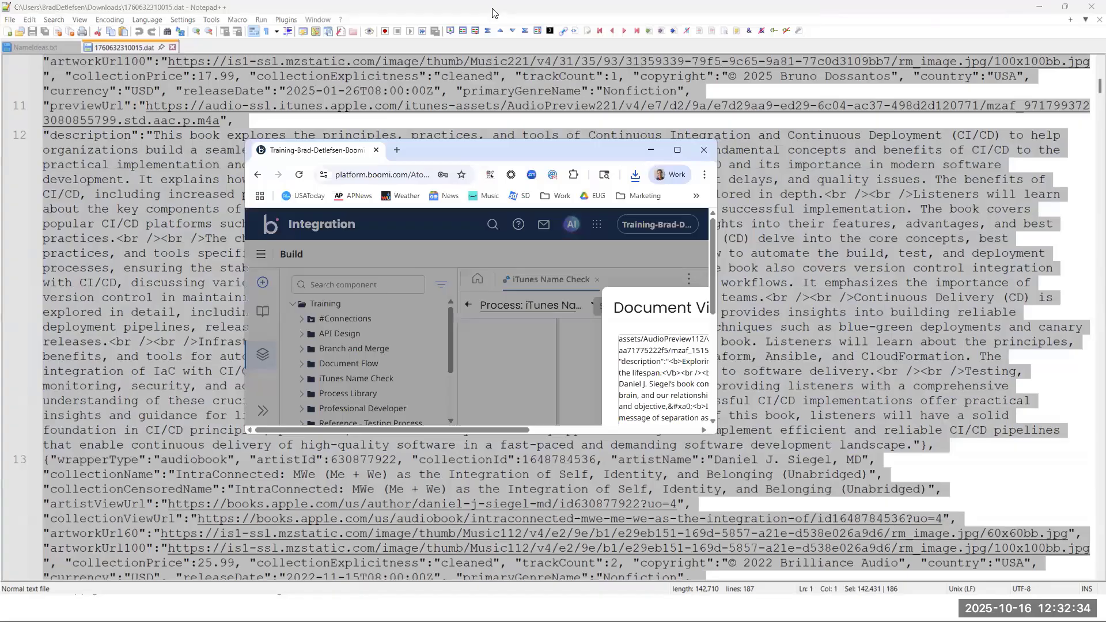
pyautogui.click(1038, 7)
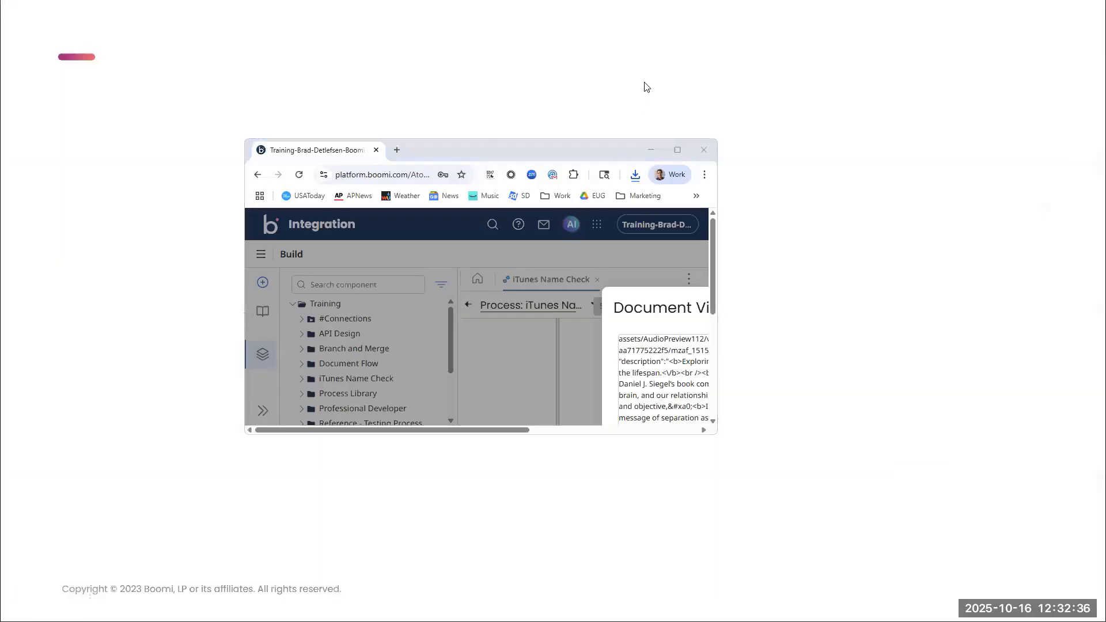
pyautogui.click(679, 150)
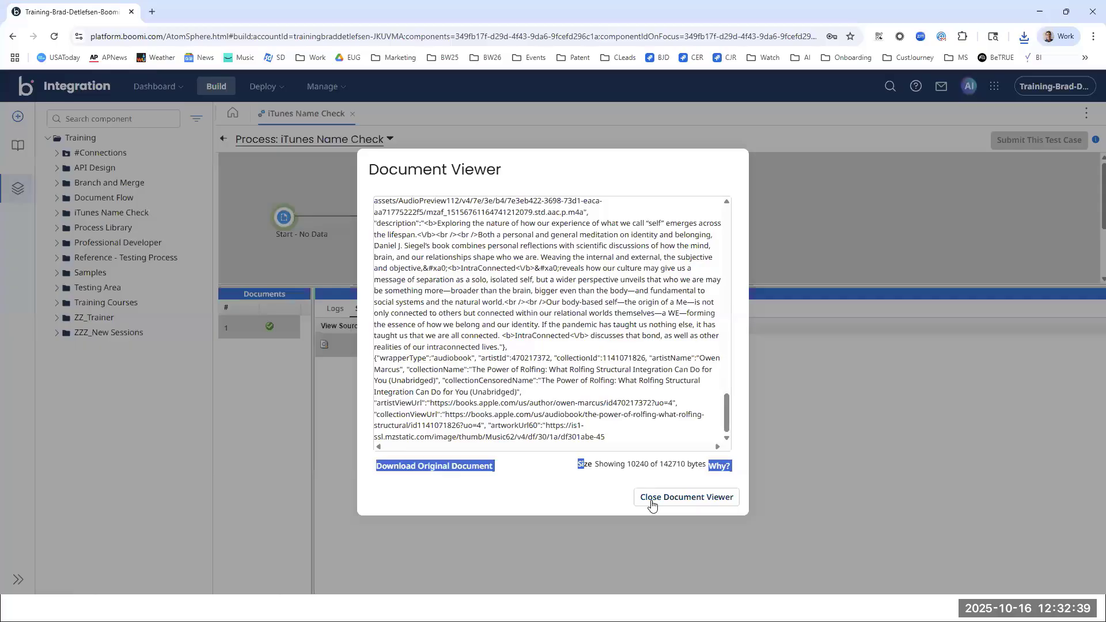
pyautogui.click(652, 504)
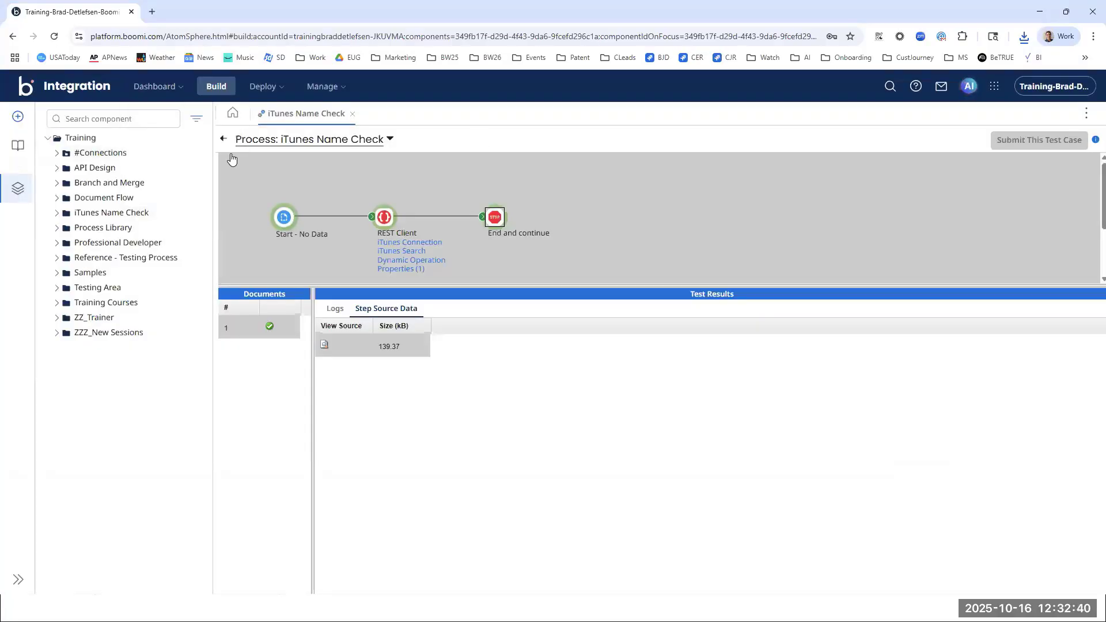
pyautogui.click(225, 139)
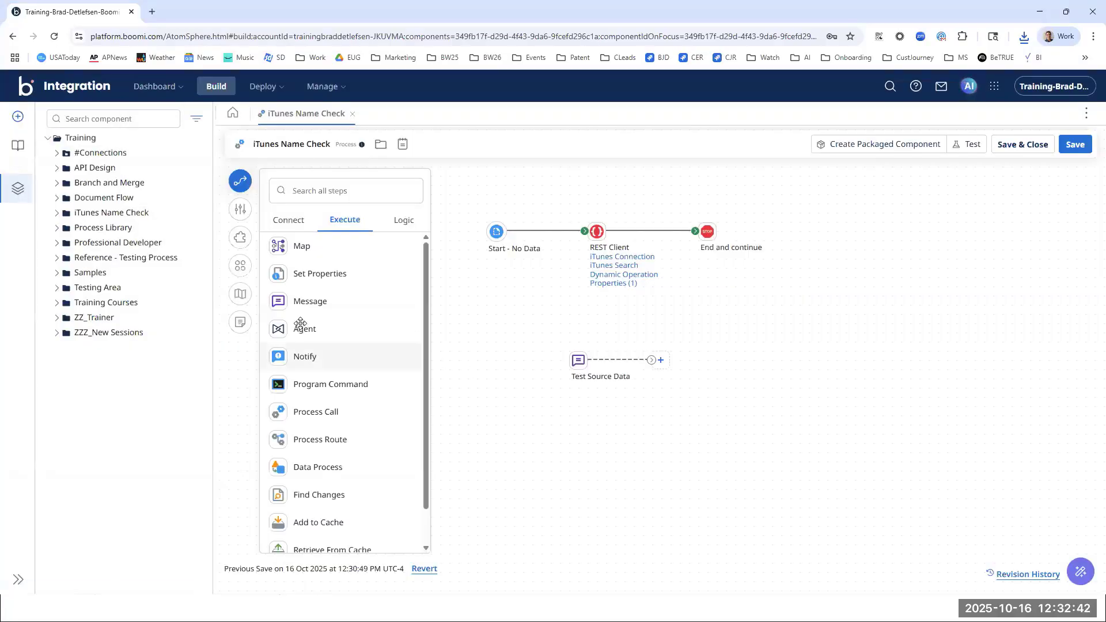
# Step: Add a Message step to the canvas beside Test Source Data and set its display name to "sample itunes data"
pyautogui.moveTo(765, 338); pyautogui.dragTo(789, 363)
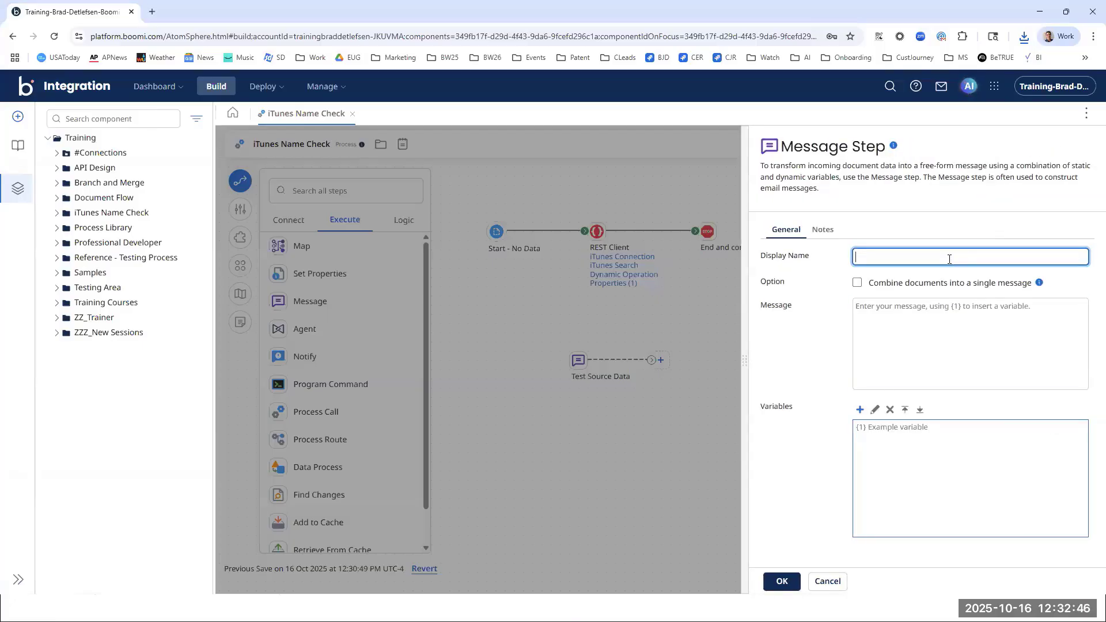
pyautogui.write('dsl')
pyautogui.press('BackSpace')
pyautogui.press('BackSpace')
pyautogui.write('sample itunes data')
pyautogui.click(954, 361)
pyautogui.click(954, 361)
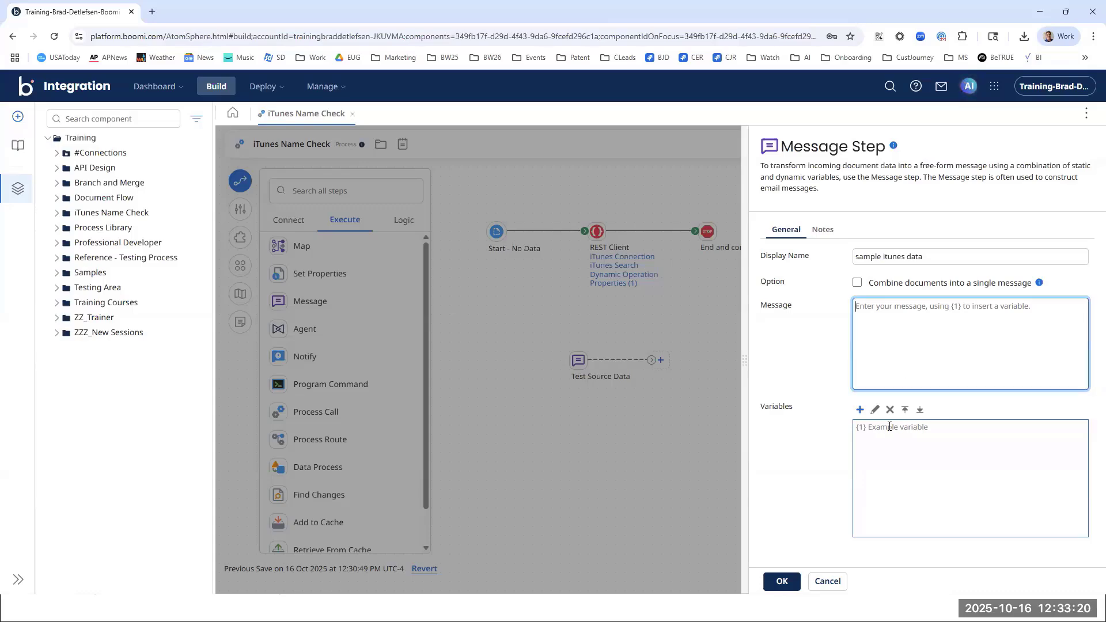
pyautogui.click(867, 428)
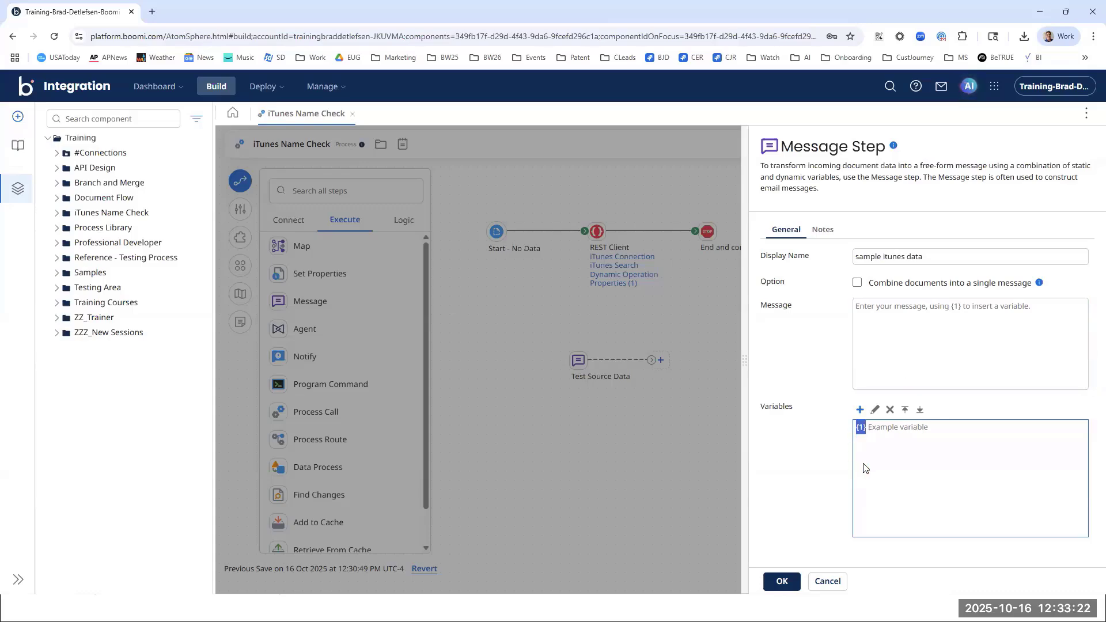
pyautogui.click(948, 456)
pyautogui.click(881, 348)
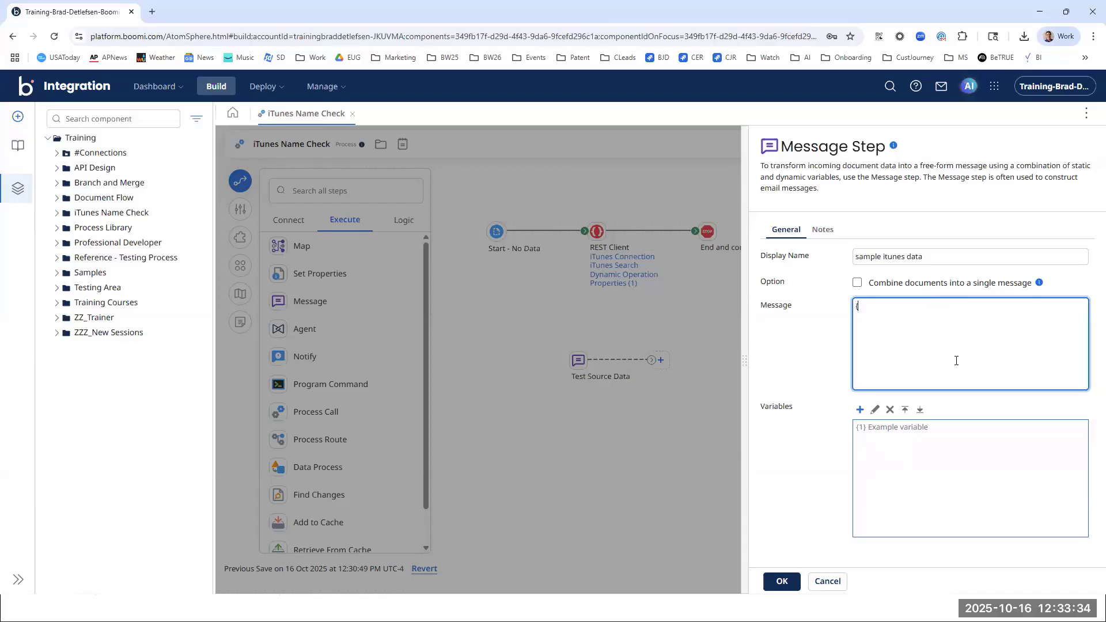
pyautogui.write('1')
pyautogui.click(859, 409)
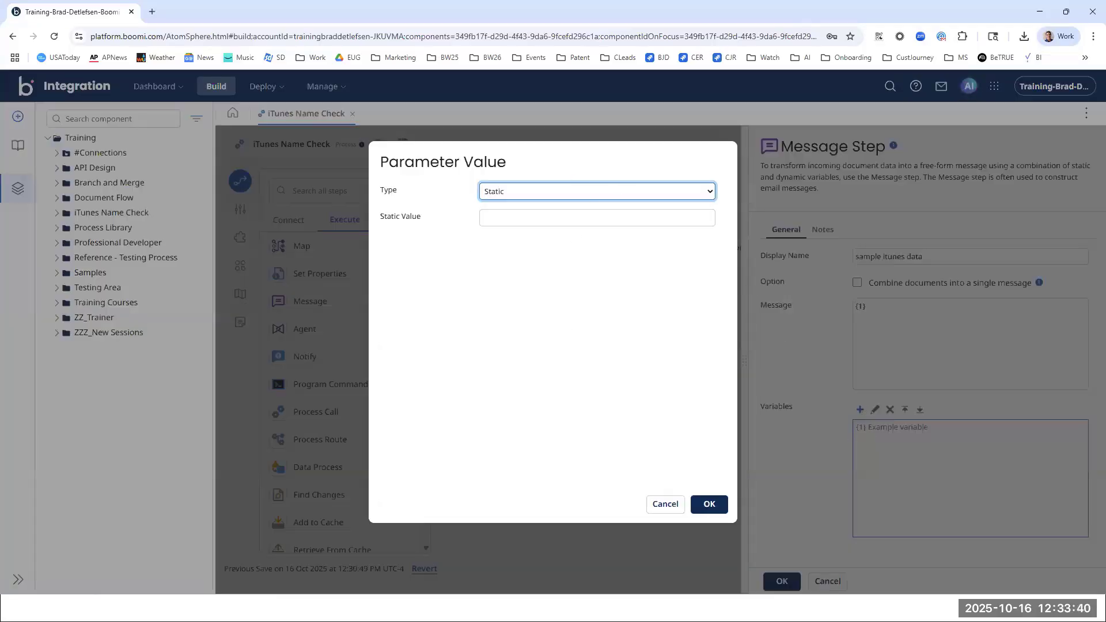
pyautogui.click(655, 505)
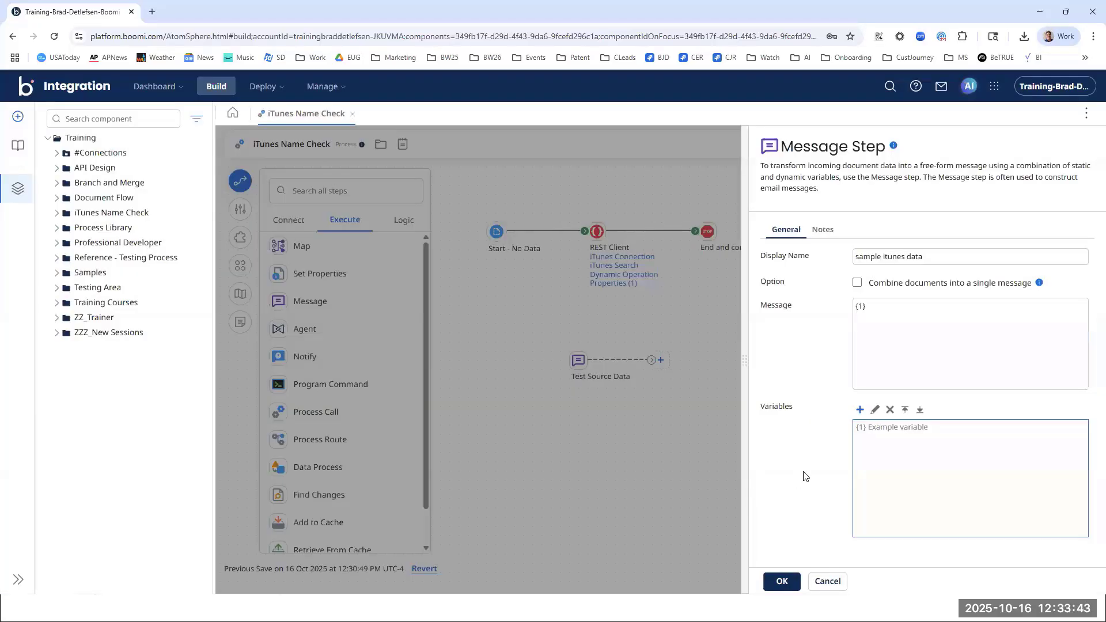
pyautogui.click(892, 377)
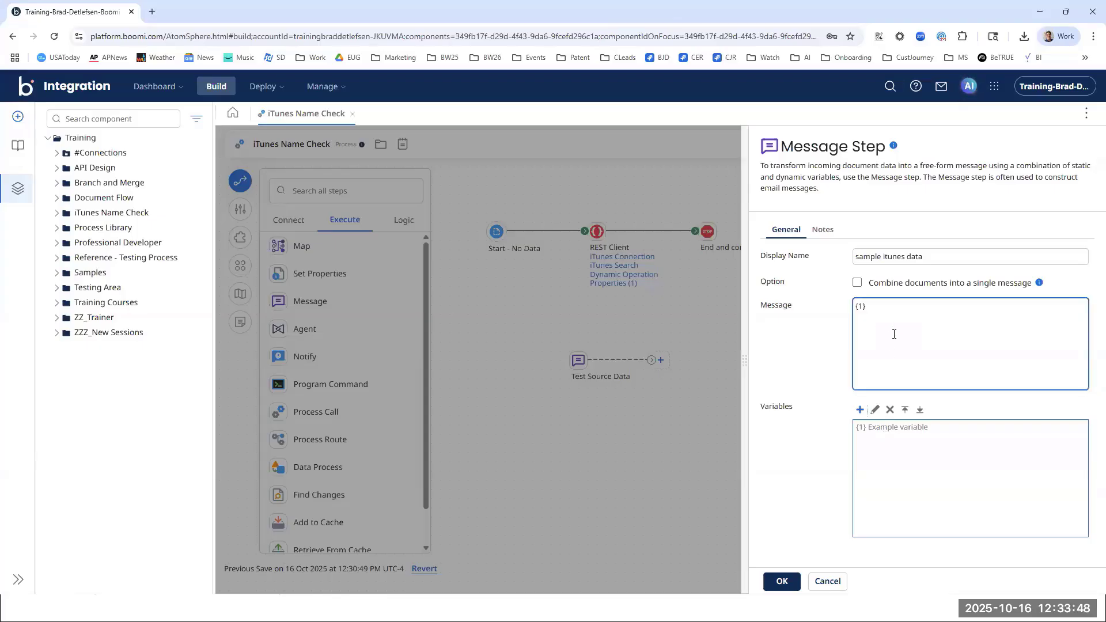
pyautogui.hotkey('ctrl', 'a')
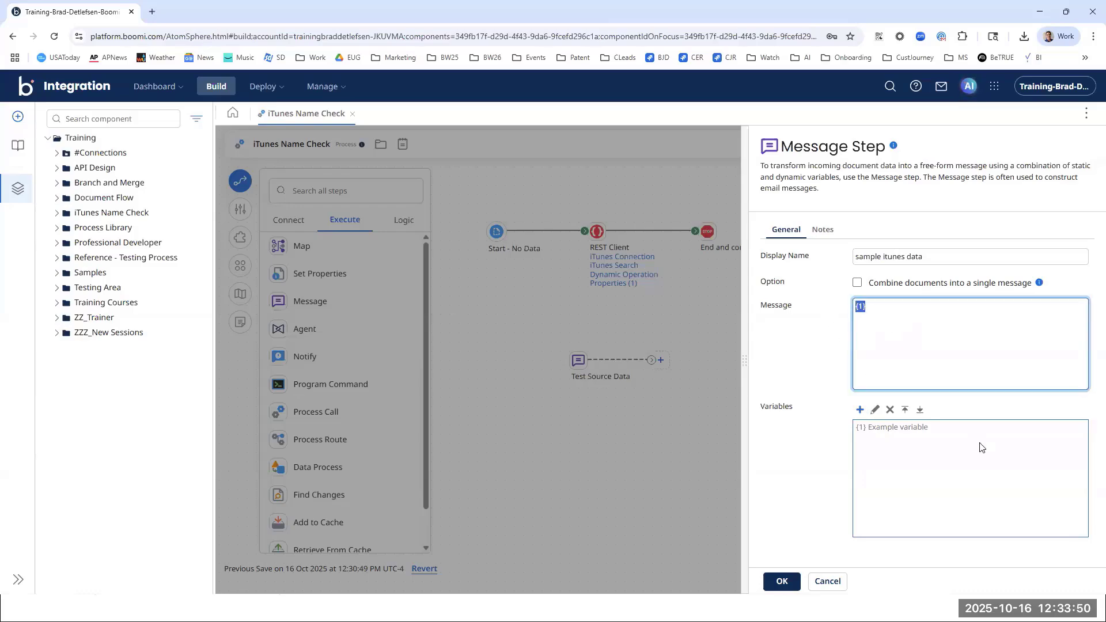
pyautogui.press('BackSpace')
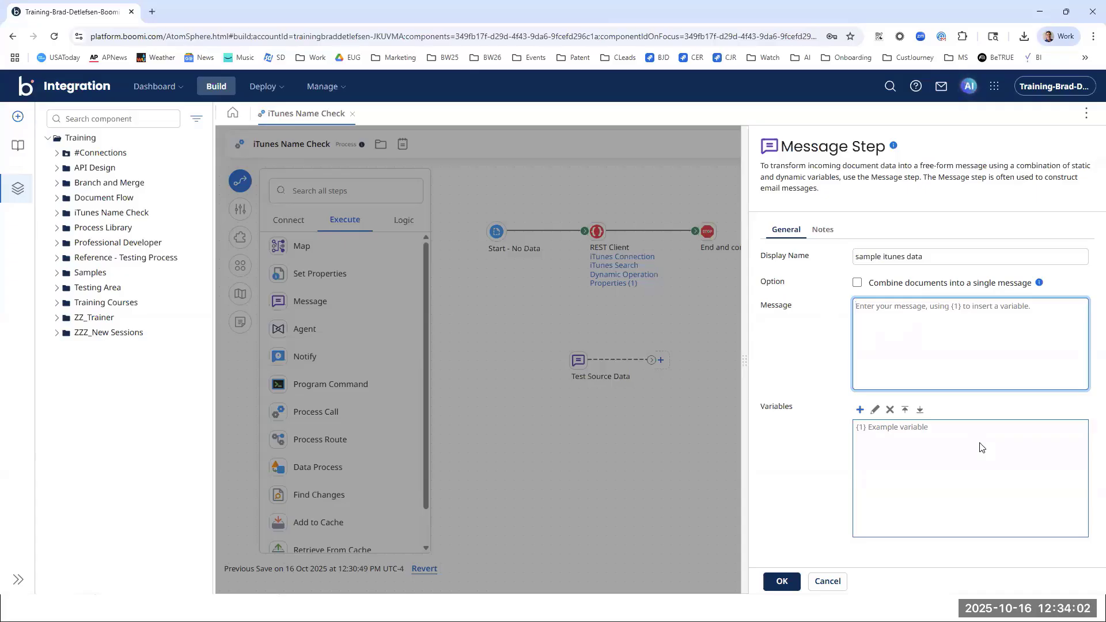
# Step: Fill the message with an opening single quote and the copied iTunes response, and remove the trailing blank lines
pyautogui.write('{')
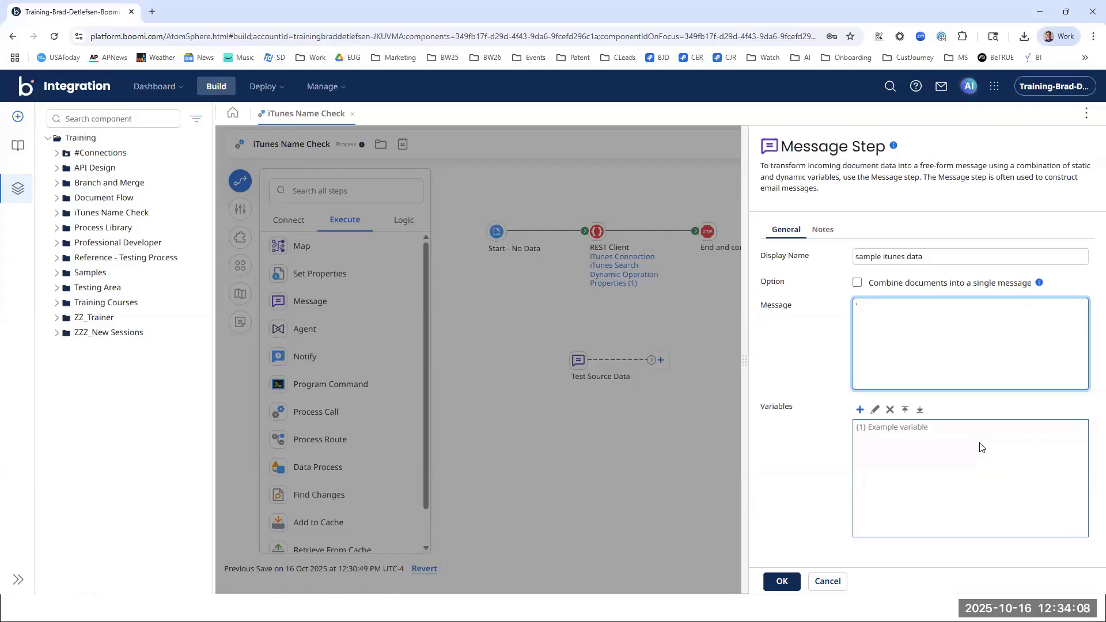
pyautogui.hotkey('ctrl', 'v')
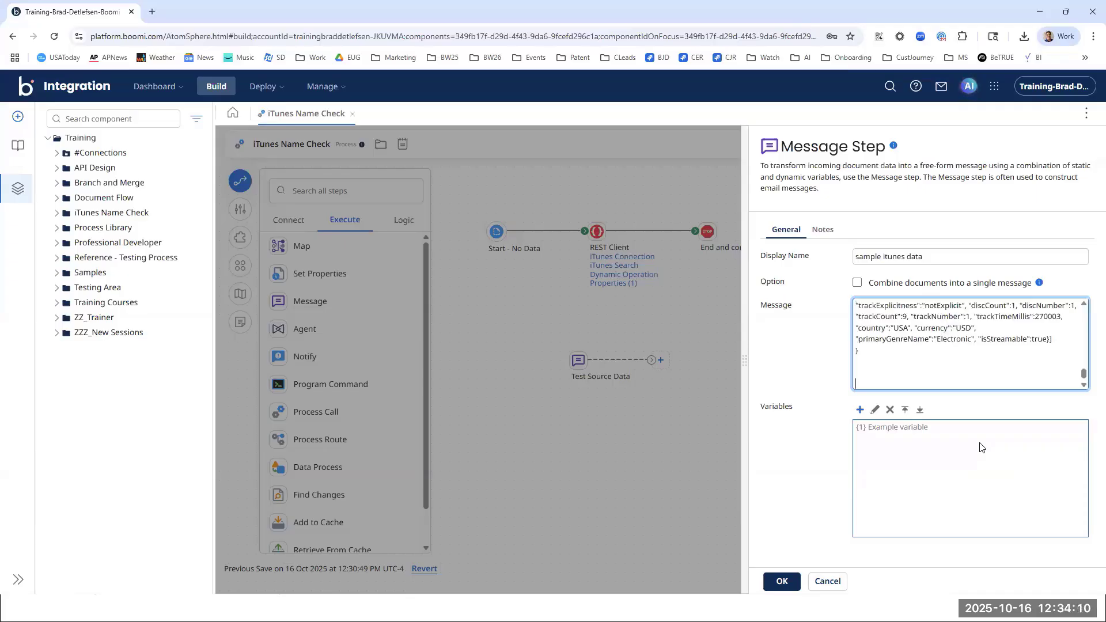
pyautogui.press('BackSpace')
pyautogui.press('BackSpace')
pyautogui.press('BackSpace')
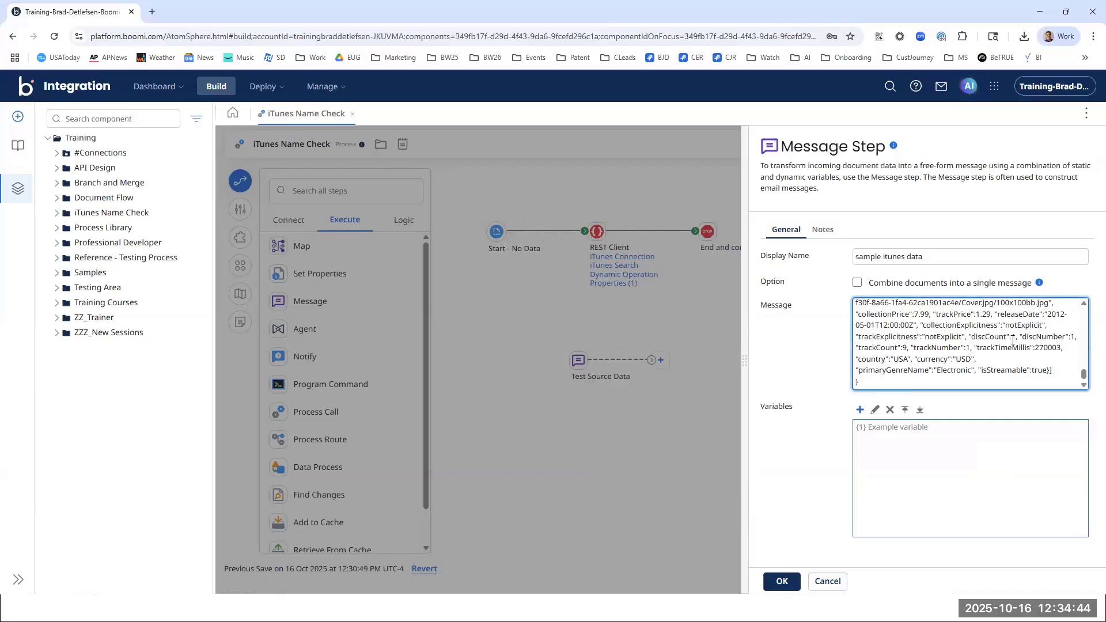
# Step: Remove the blank lines between the opening quote and the first brace of the message, and confirm the Message step
pyautogui.moveTo(1084, 375); pyautogui.dragTo(1083, 281)
pyautogui.click(828, 299)
pyautogui.click(894, 313)
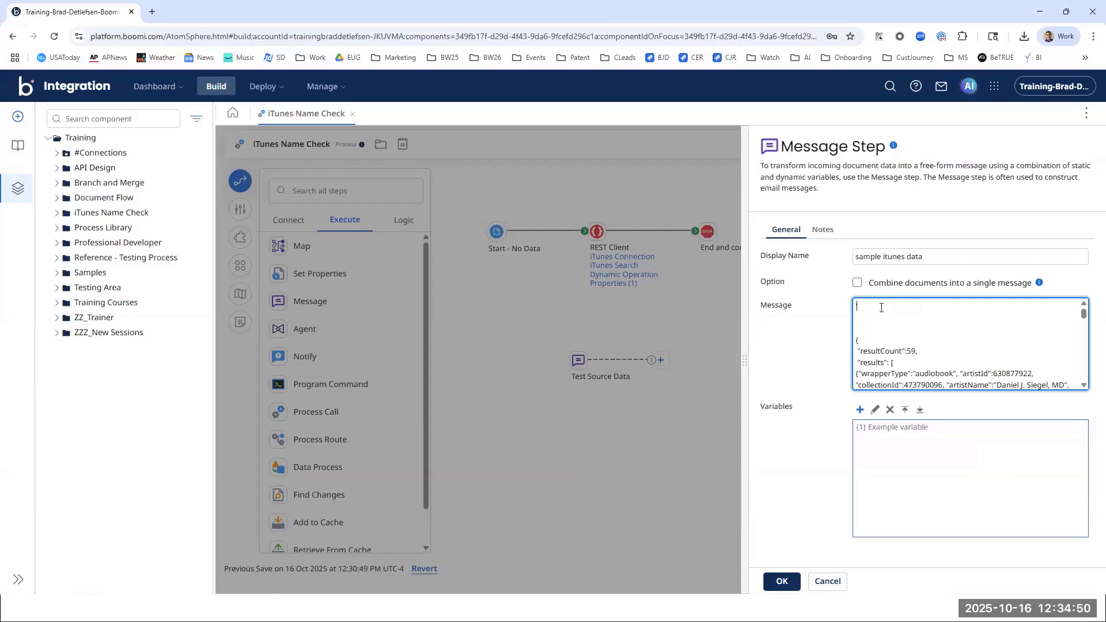
pyautogui.press('Delete')
pyautogui.press('Delete')
pyautogui.press('Delete')
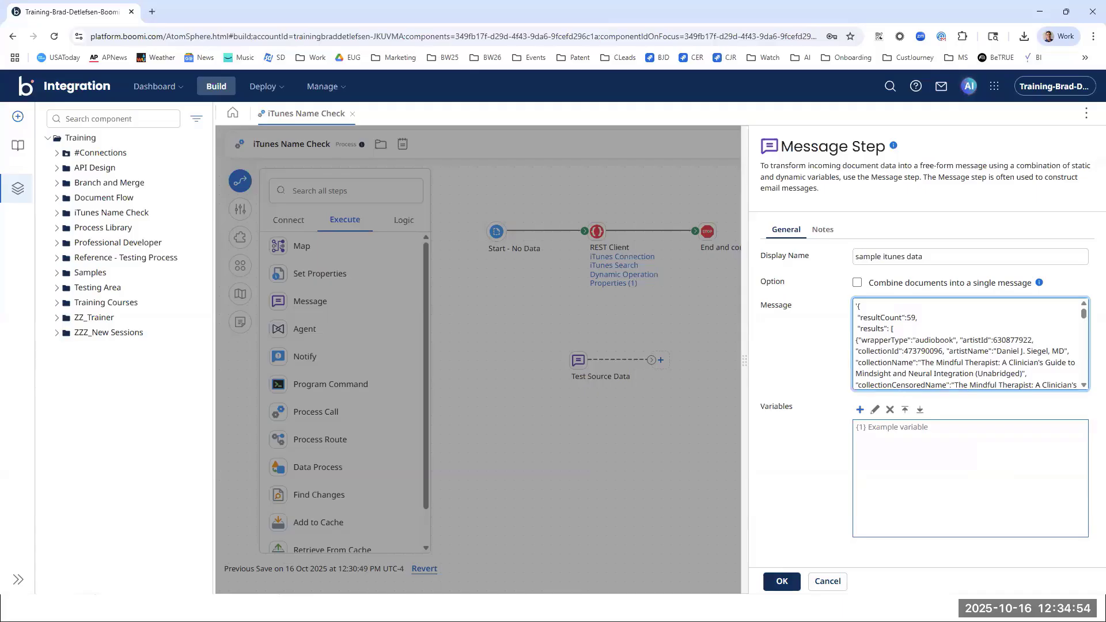
pyautogui.click(782, 579)
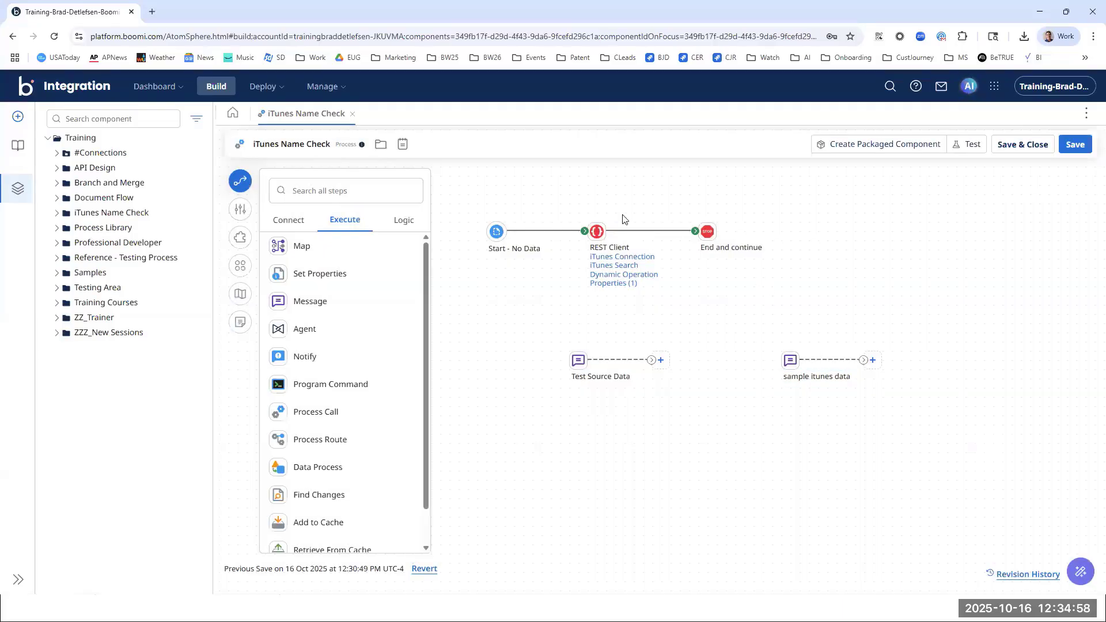
# Step: Detach the REST Client from the flow, move it below, and connect the Start step to the sample itunes data message instead
pyautogui.moveTo(580, 228); pyautogui.dragTo(569, 231)
pyautogui.moveTo(695, 231); pyautogui.dragTo(677, 233)
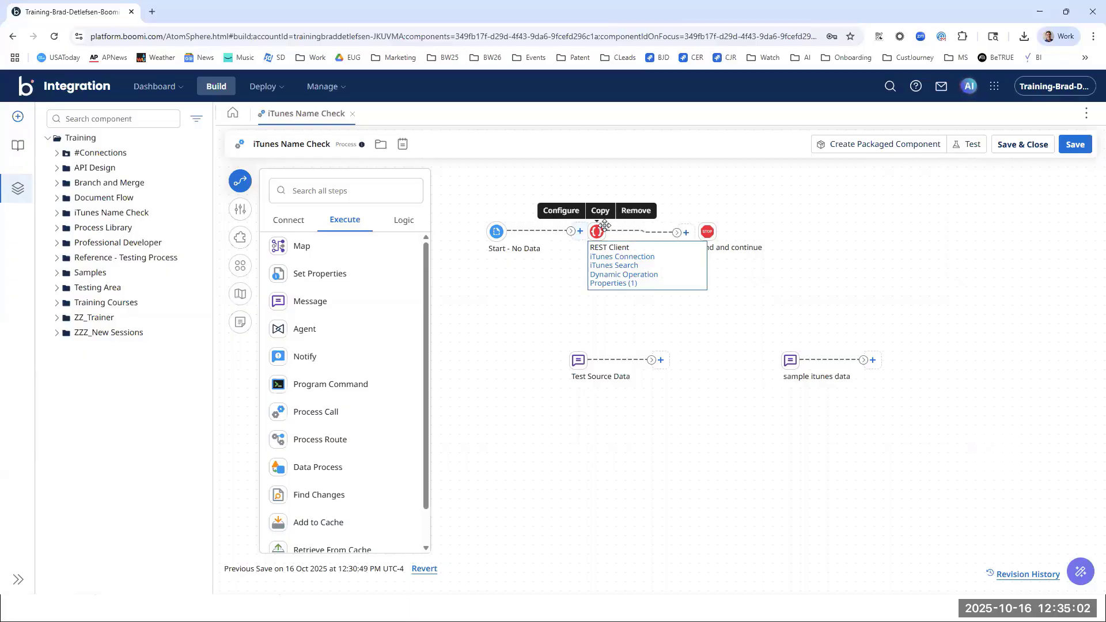
pyautogui.moveTo(602, 228); pyautogui.dragTo(602, 283)
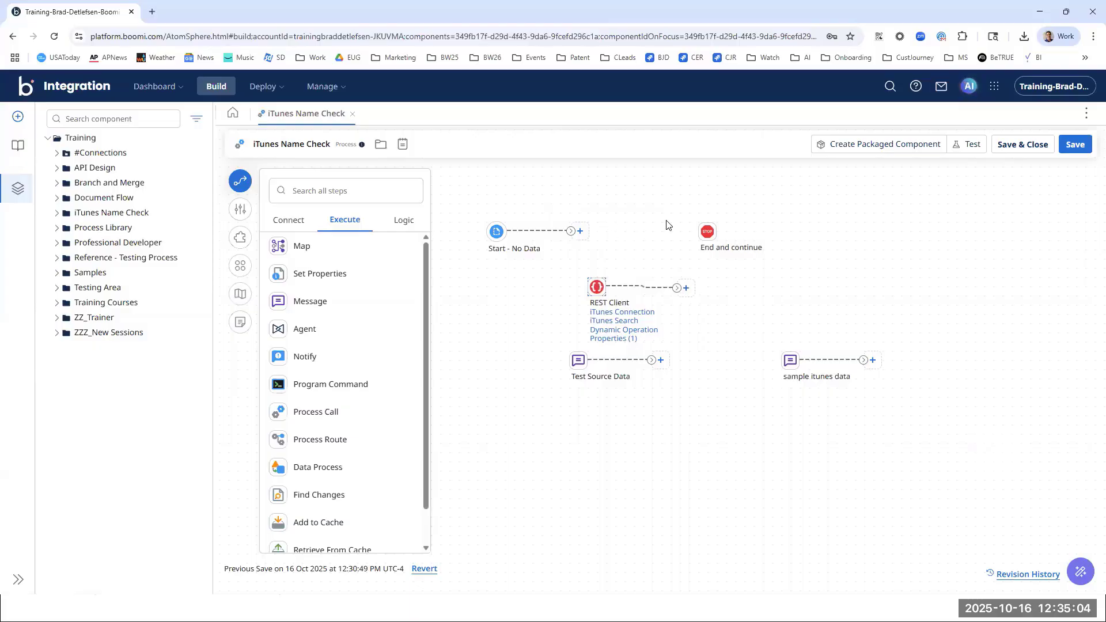
pyautogui.moveTo(795, 373); pyautogui.dragTo(588, 247)
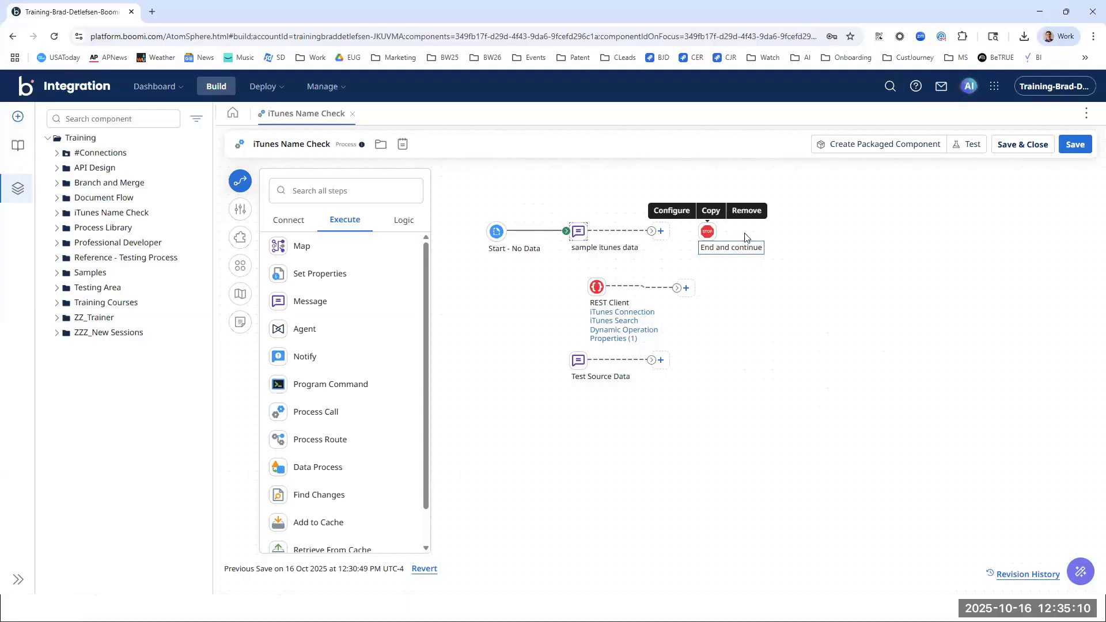
# Step: Make room before End and continue, add a Disk v2 connector step there, and assign it the existing Disk Connection
pyautogui.moveTo(710, 247); pyautogui.dragTo(791, 231)
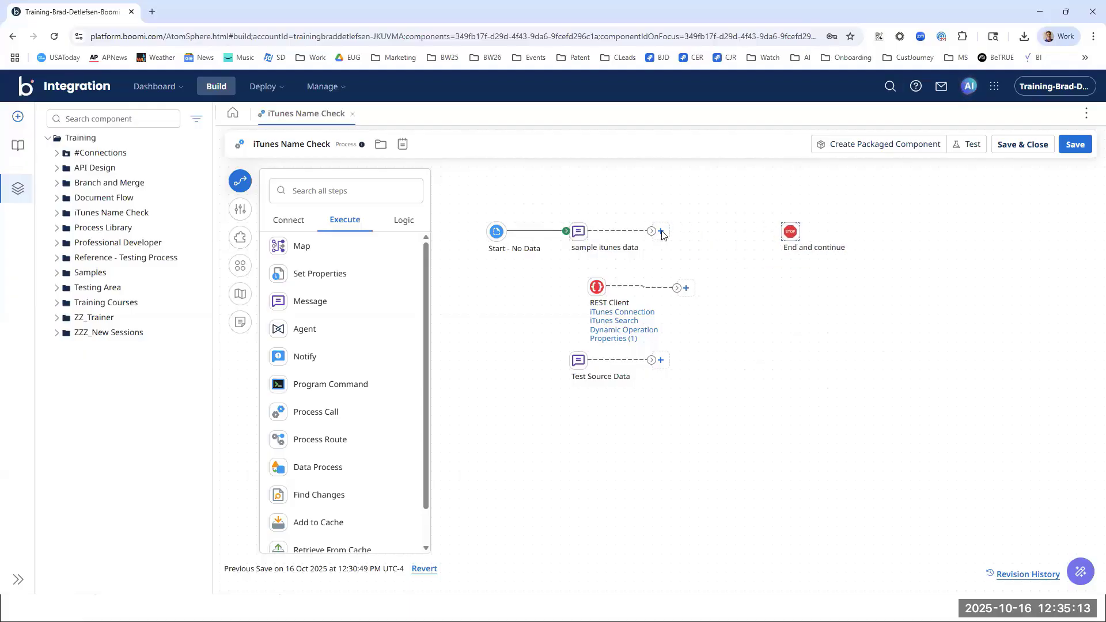
pyautogui.click(285, 226)
pyautogui.moveTo(296, 301); pyautogui.dragTo(735, 258)
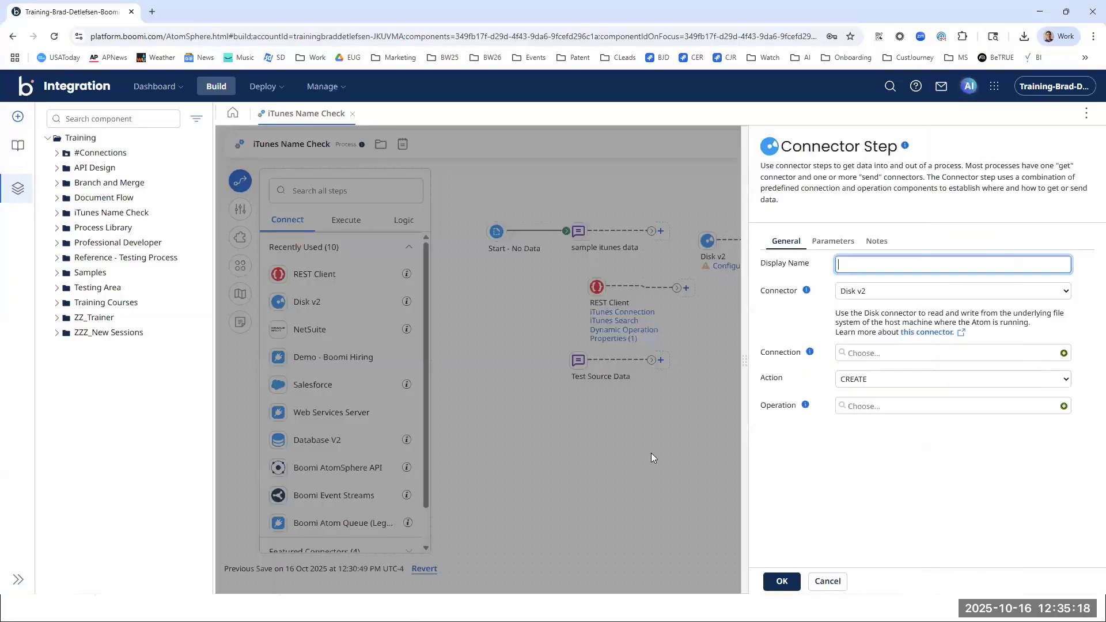
pyautogui.click(915, 351)
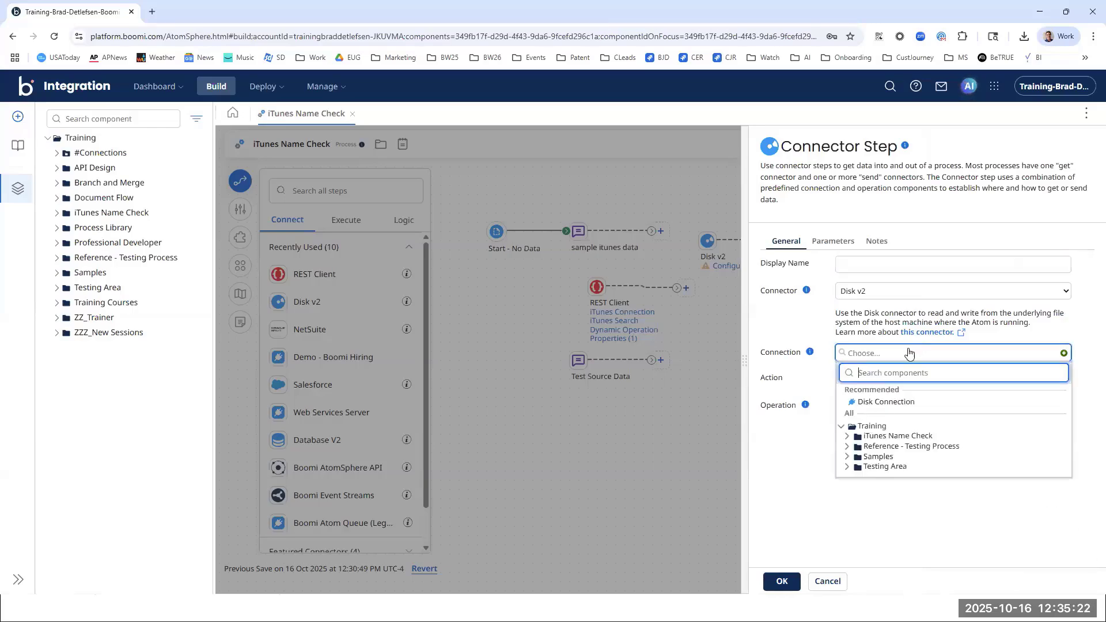
pyautogui.click(891, 402)
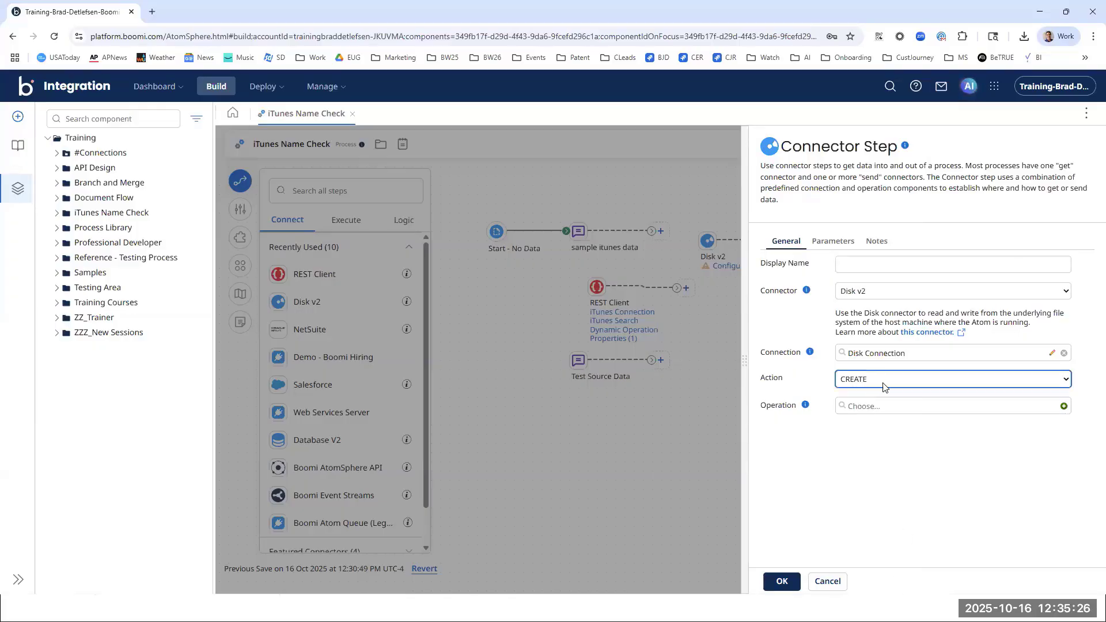
# Step: Create a new operation for the Disk v2 connector step and name it "Disk Create"
pyautogui.click(1064, 406)
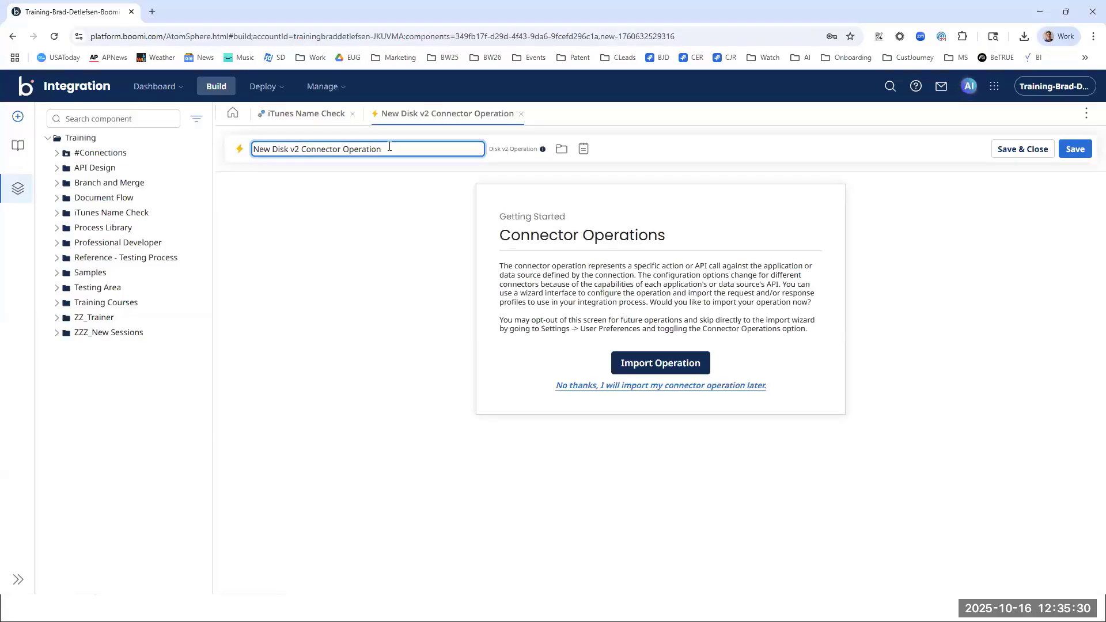
pyautogui.moveTo(386, 149); pyautogui.dragTo(254, 162)
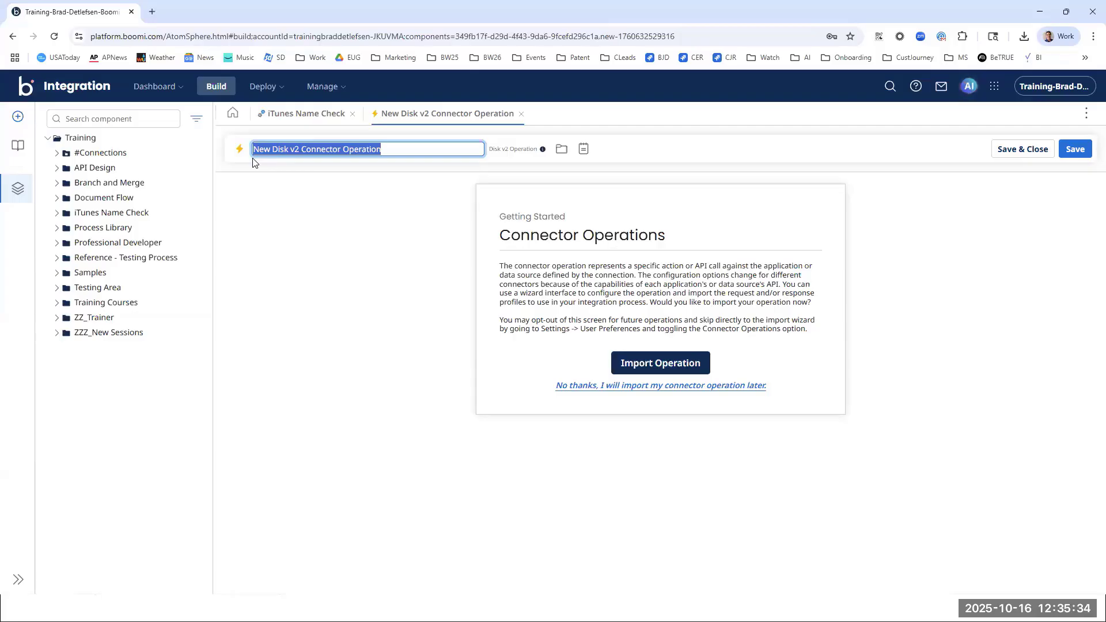
pyautogui.write('Disk Crea')
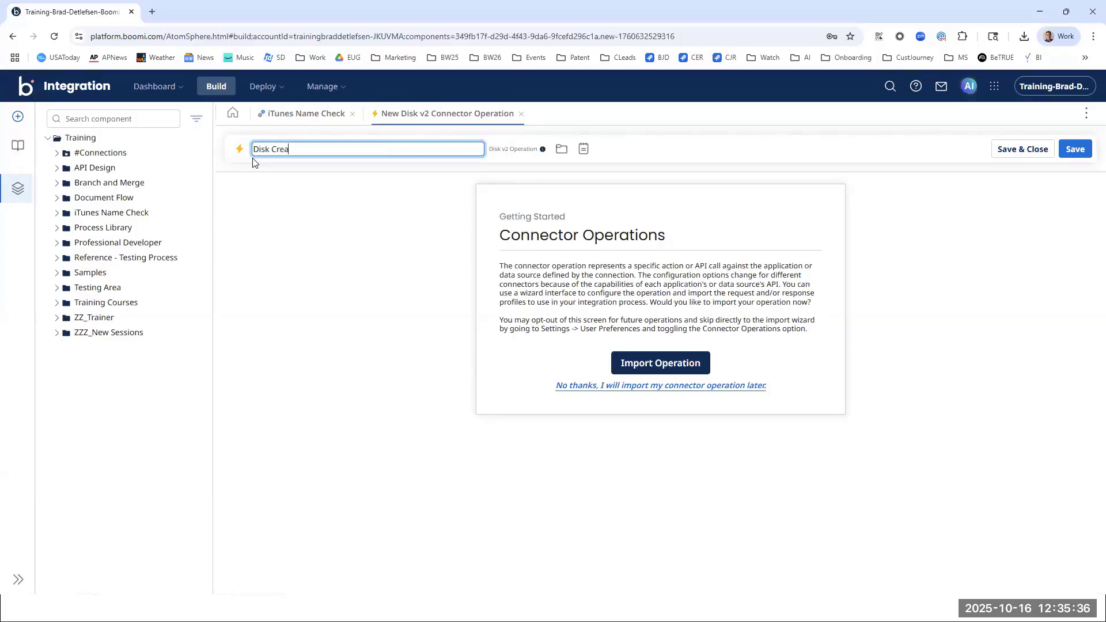
pyautogui.write('te')
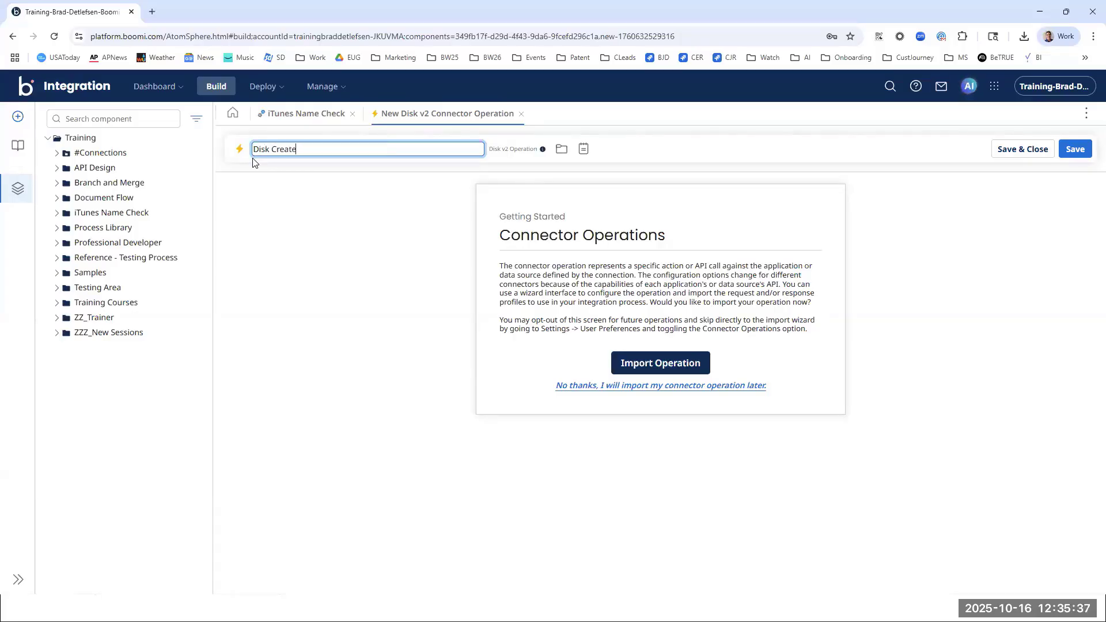
# Step: Import the Disk v2 operation through the local test runtime with File as the object type
pyautogui.click(657, 367)
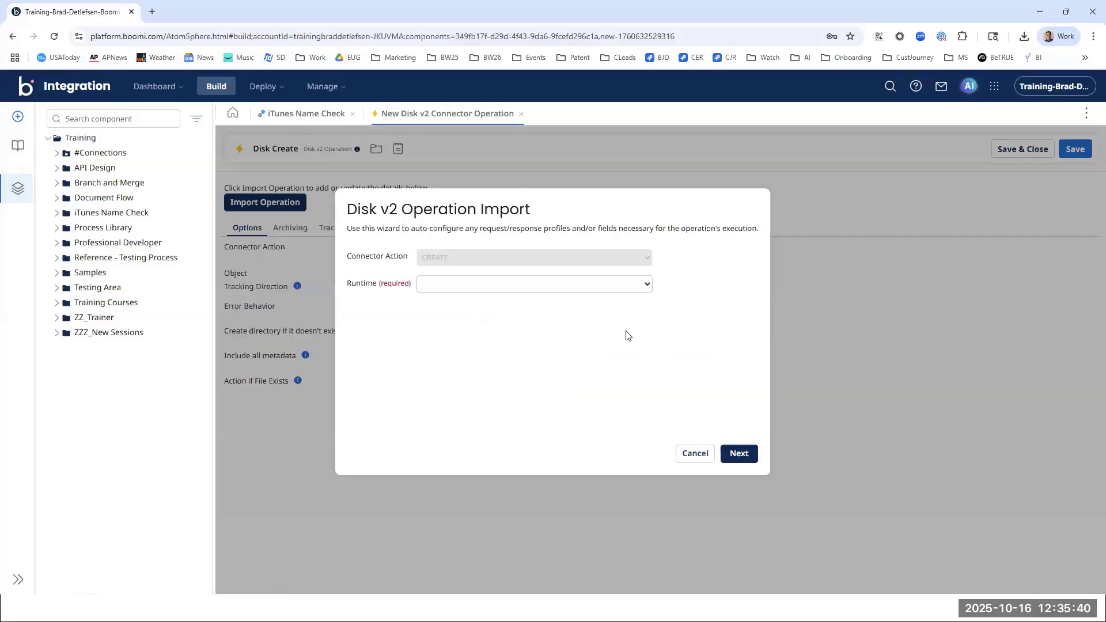
pyautogui.click(578, 289)
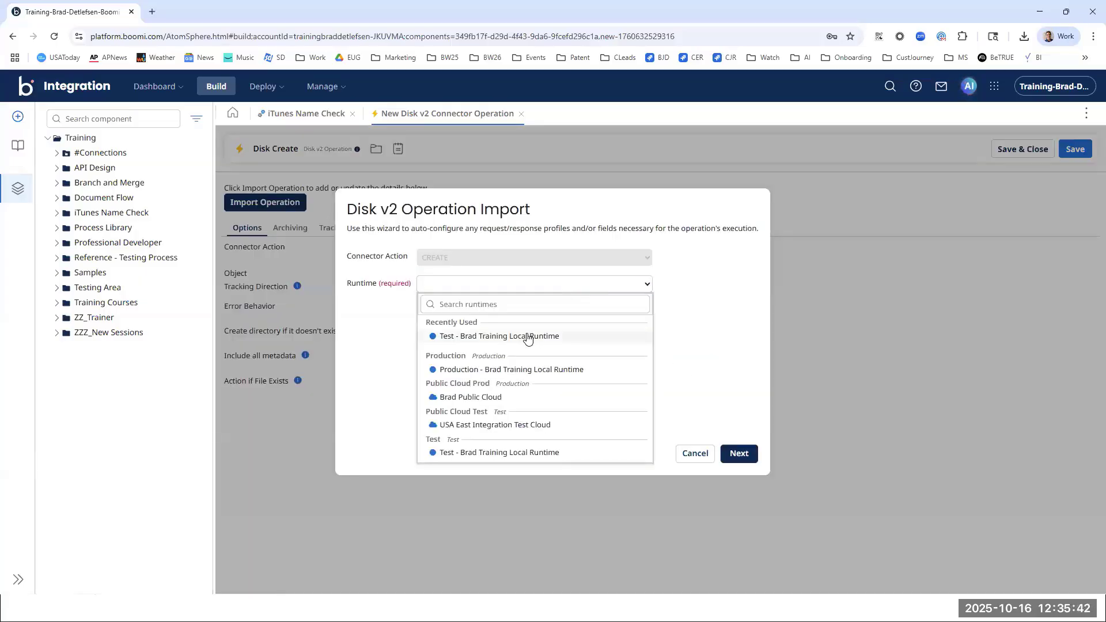
pyautogui.click(528, 337)
pyautogui.click(740, 455)
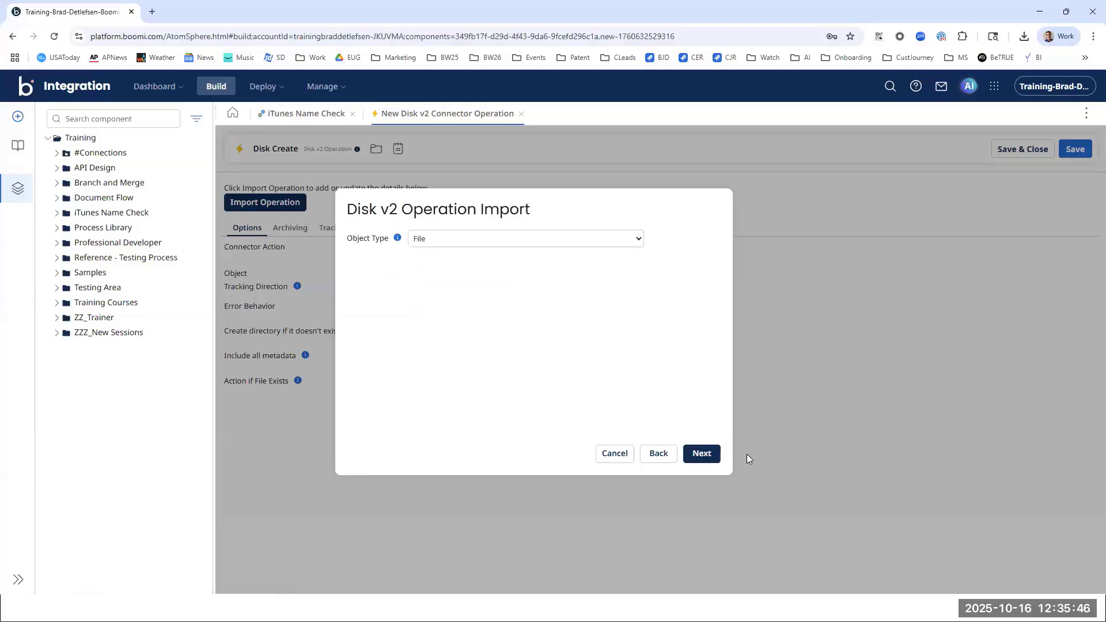
pyautogui.click(712, 455)
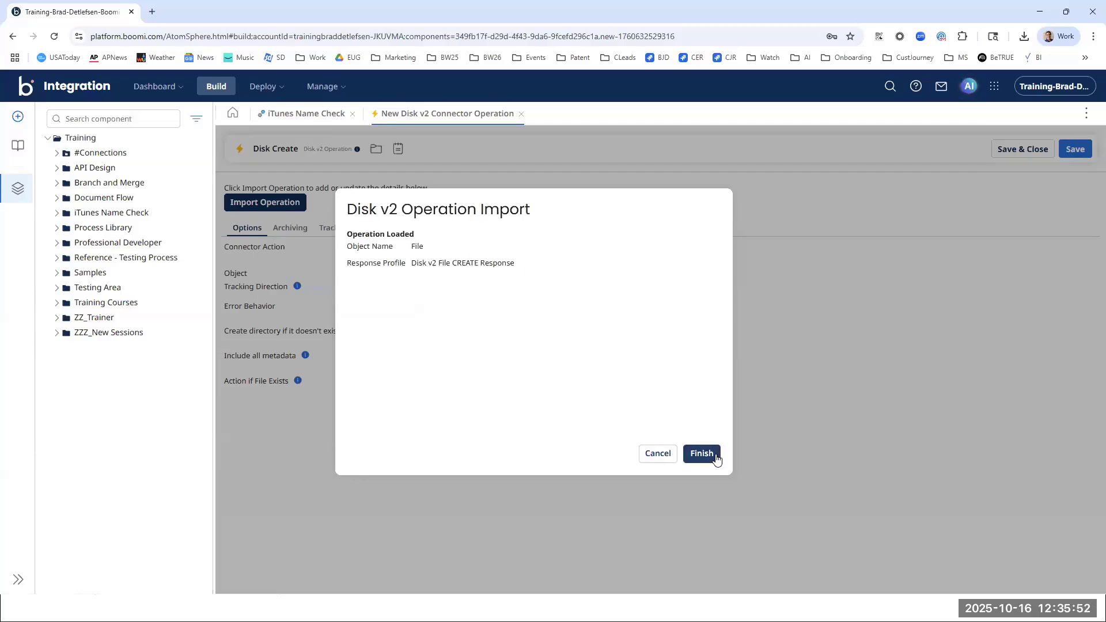
pyautogui.click(701, 453)
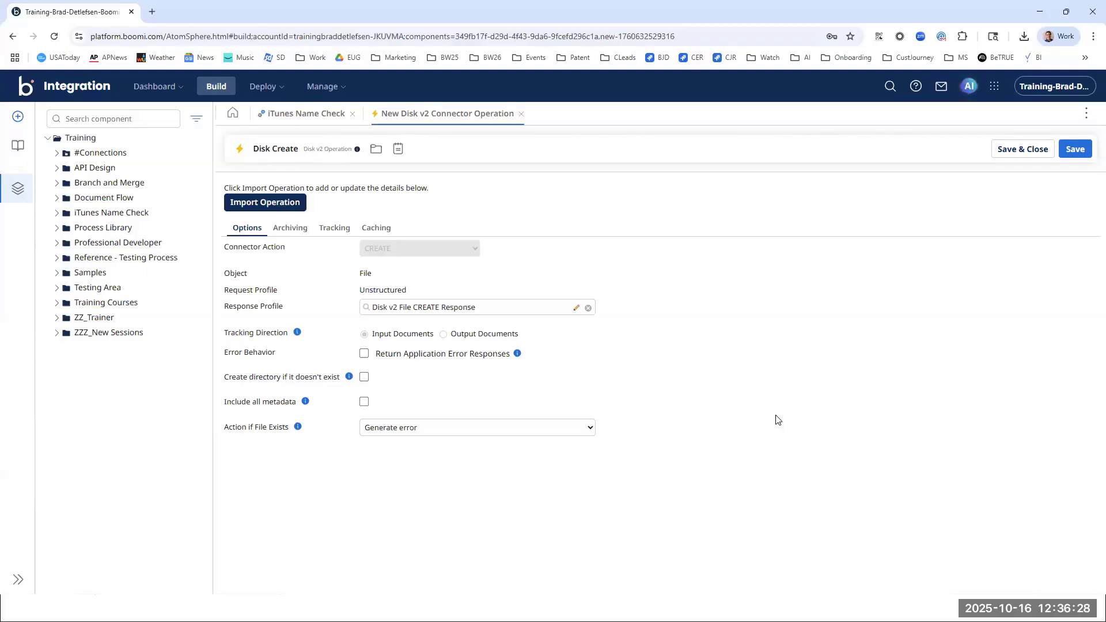
# Step: Enable directory creation if it doesn't exist, set the action for existing files to Create unique name, and save and close the operation
pyautogui.click(364, 377)
pyautogui.click(449, 431)
pyautogui.click(450, 431)
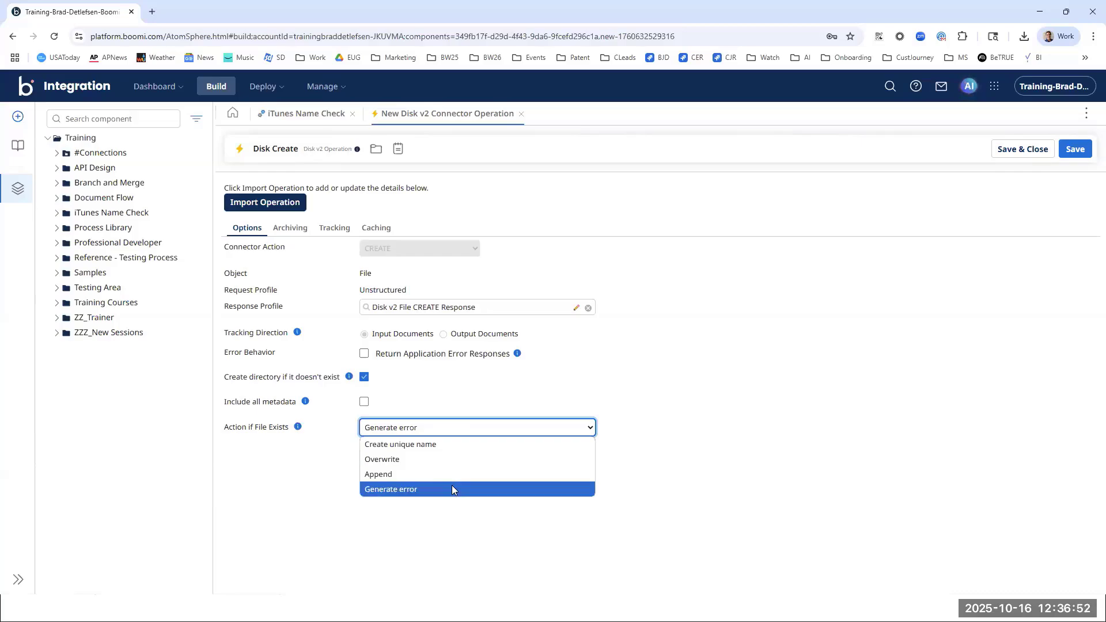
pyautogui.click(450, 445)
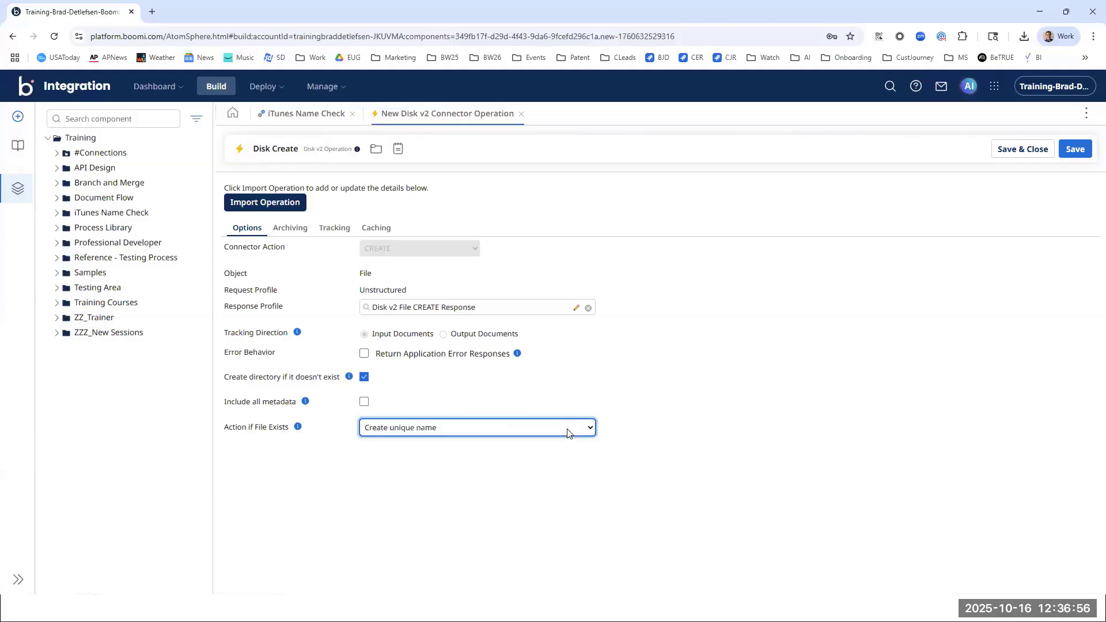
pyautogui.click(714, 358)
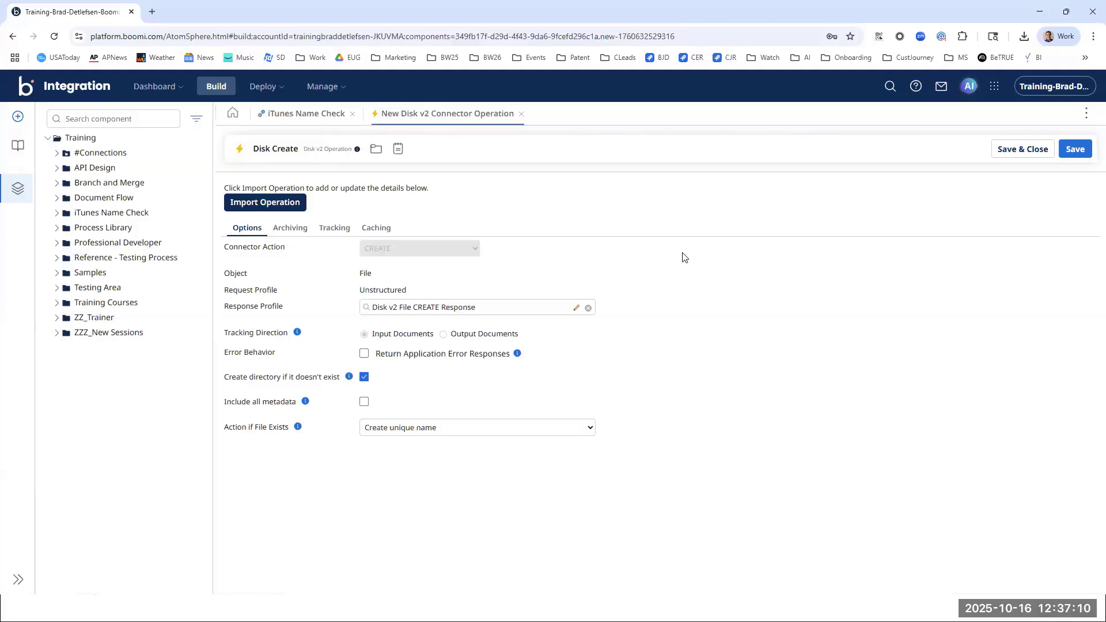
pyautogui.click(1029, 149)
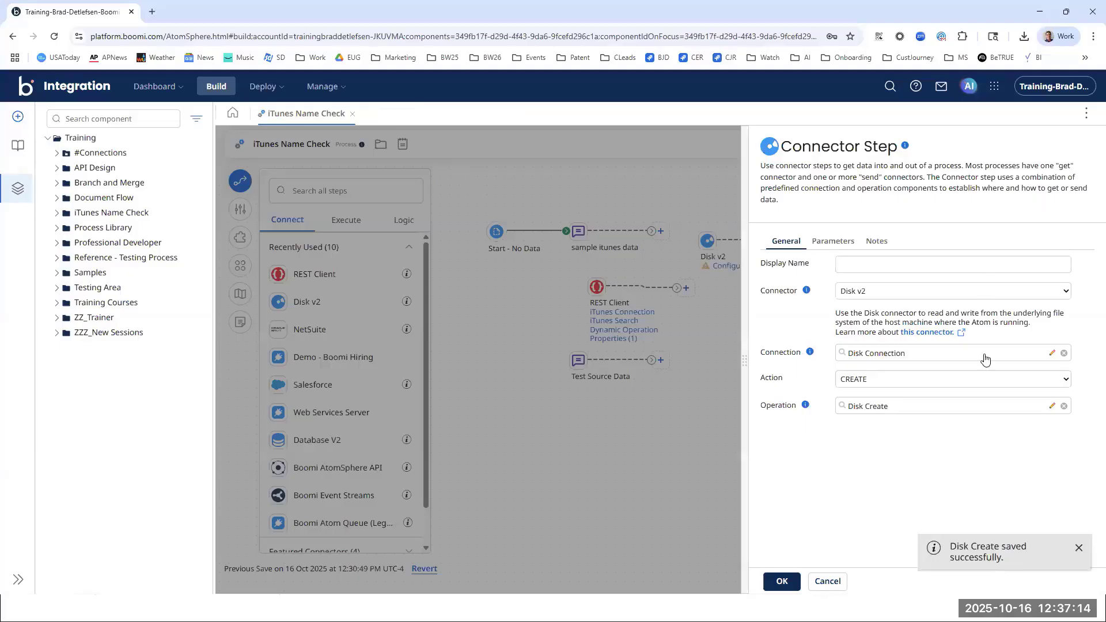
# Step: Confirm the Disk v2 step's settings, connect it to End and continue, and shift both steps over to make room before them
pyautogui.click(782, 580)
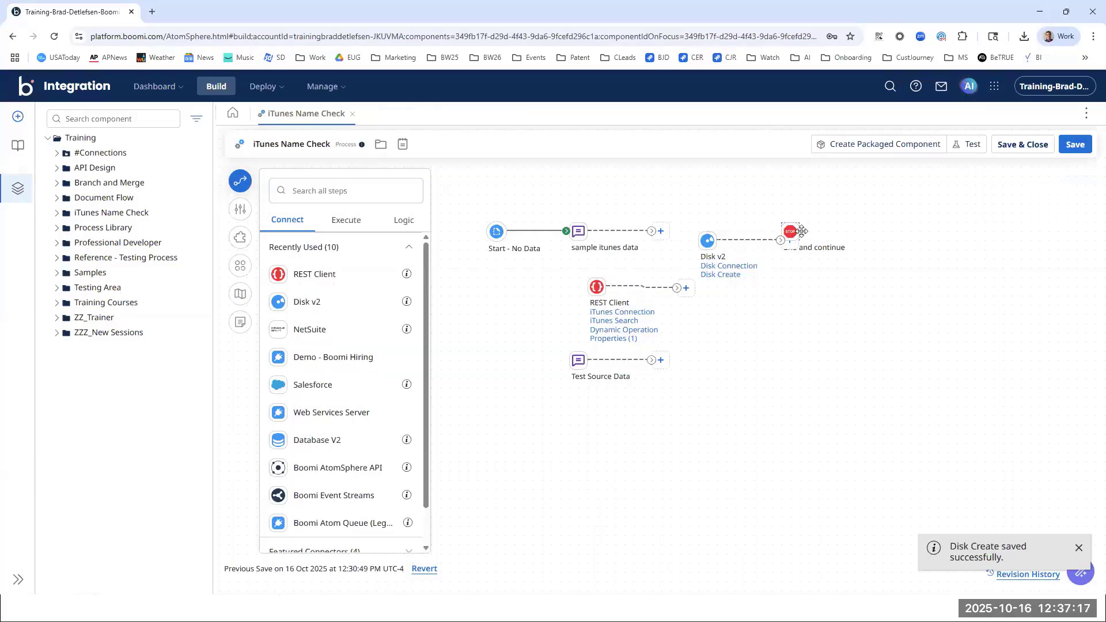
pyautogui.moveTo(781, 241); pyautogui.dragTo(830, 241)
pyautogui.moveTo(708, 241); pyautogui.dragTo(736, 239)
pyautogui.moveTo(896, 213); pyautogui.dragTo(709, 309)
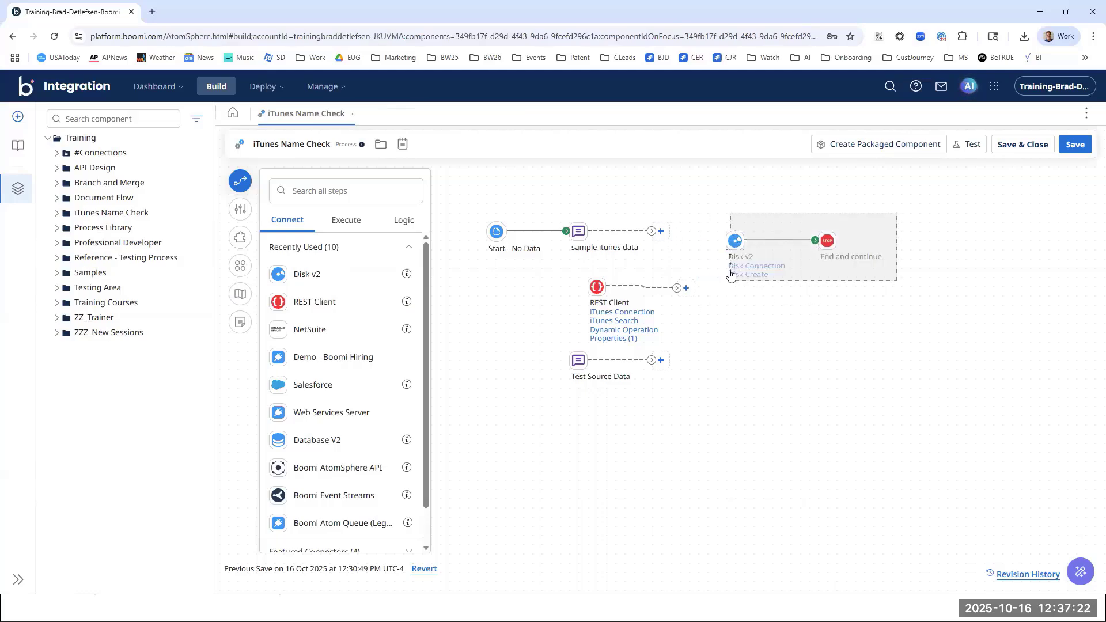
pyautogui.moveTo(736, 236); pyautogui.dragTo(745, 236)
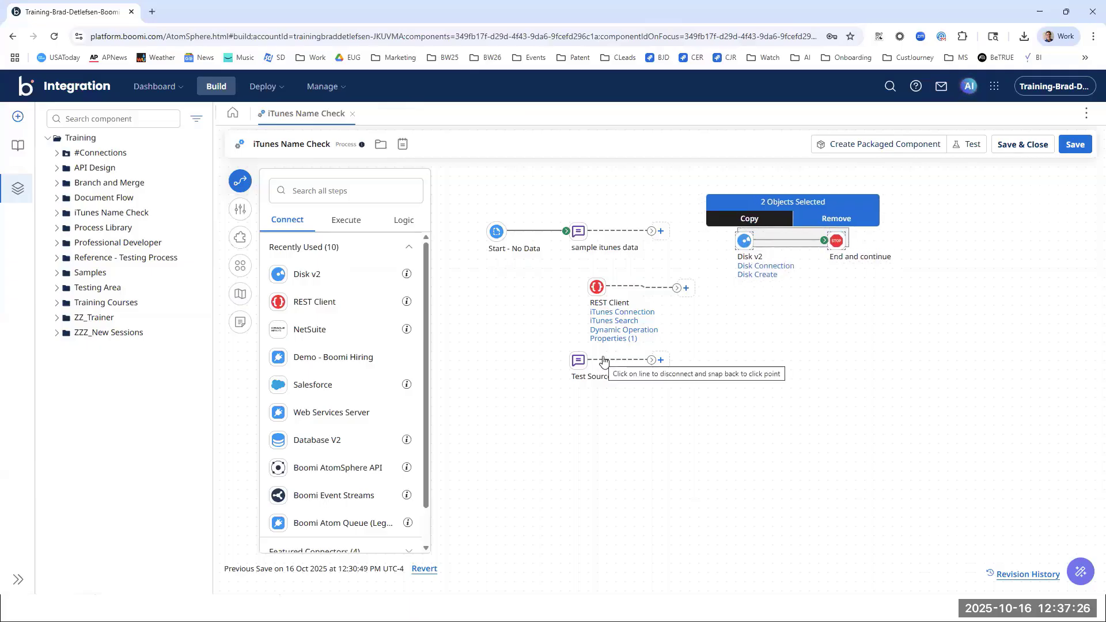
pyautogui.click(844, 324)
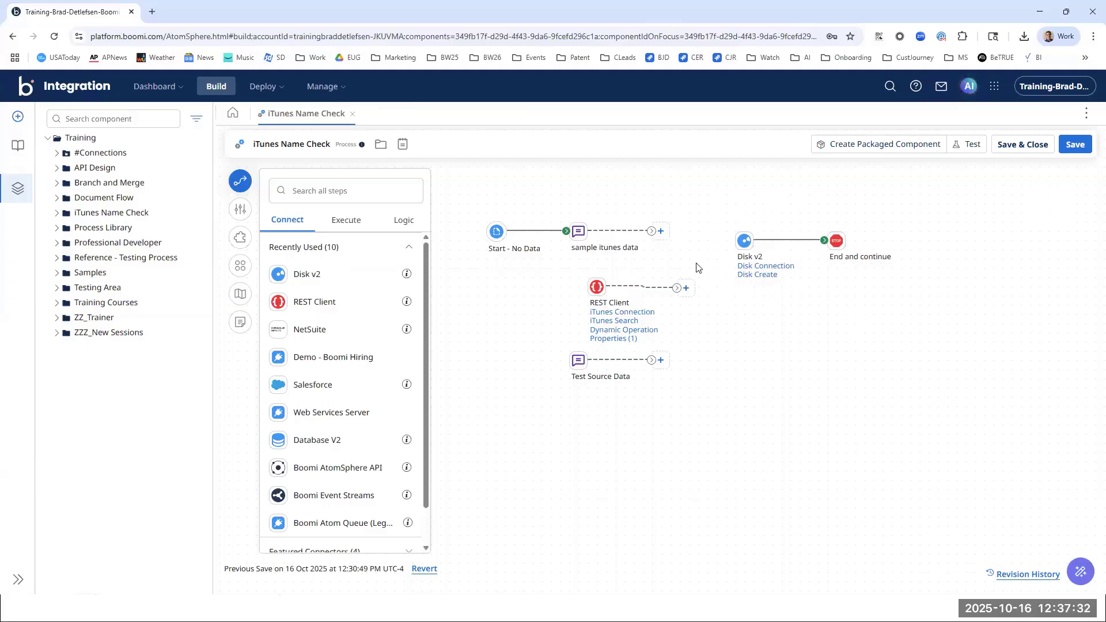
# Step: Check the parameters of the Disk v2 connector step and leave its configuration without changes
pyautogui.click(748, 238)
pyautogui.click(726, 224)
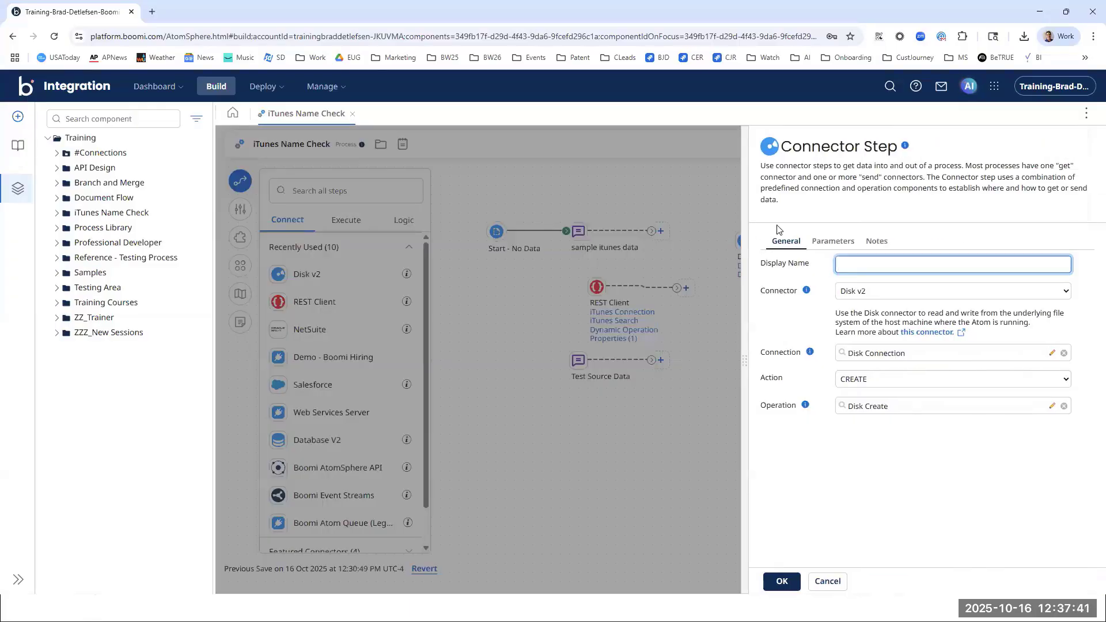
pyautogui.click(829, 242)
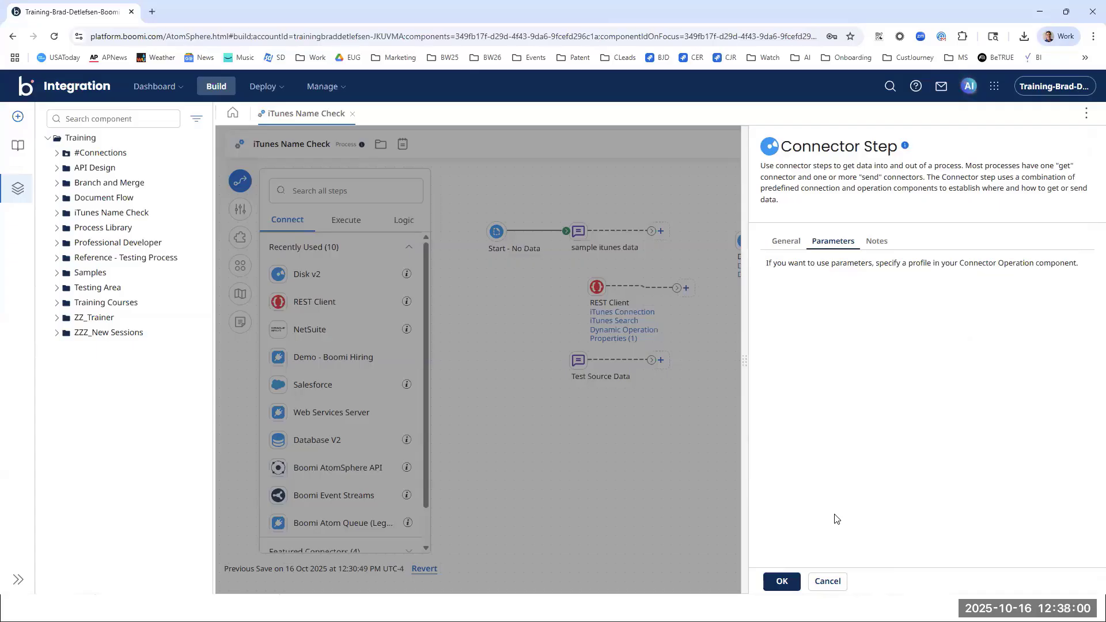
pyautogui.click(828, 581)
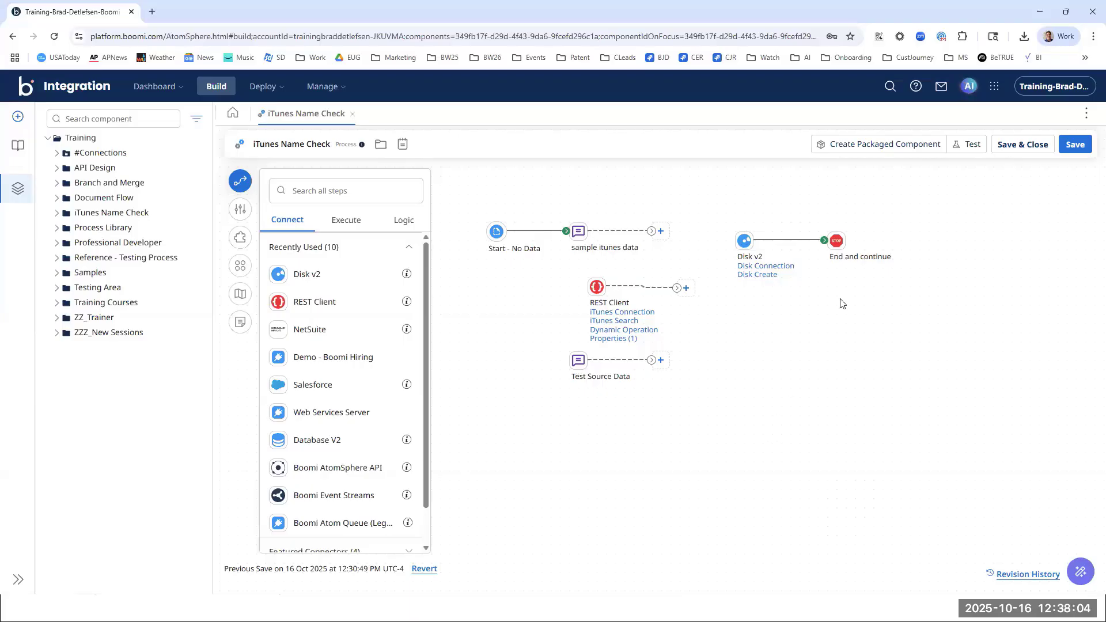
# Step: Add a Set Properties step after sample itunes data and connect it to the Disk v2 step, aligning the Disk v2 and End steps
pyautogui.click(661, 231)
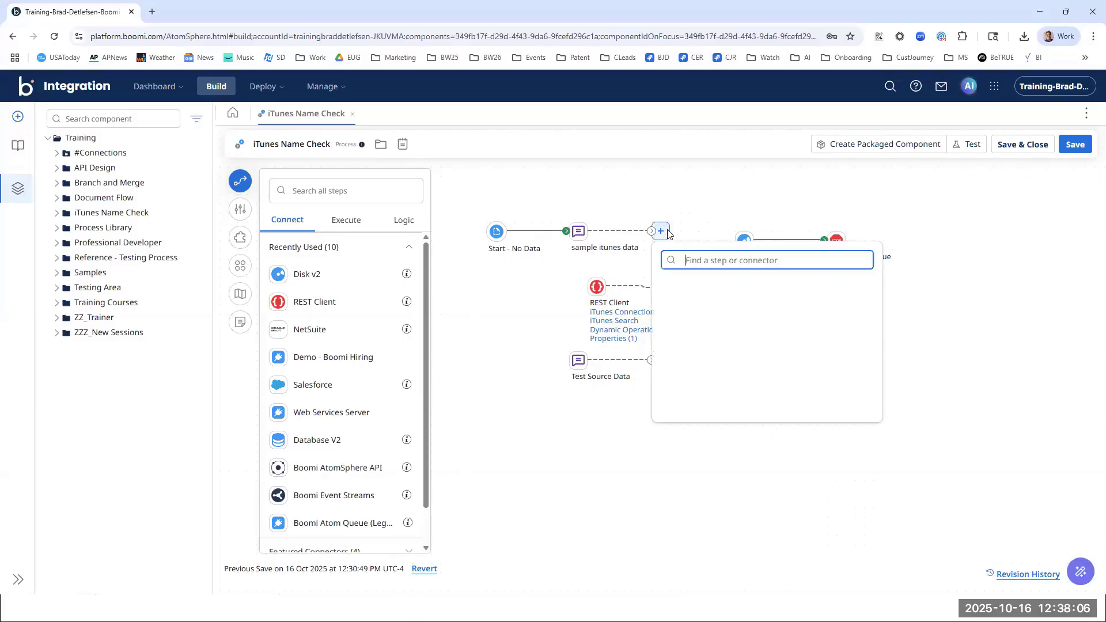
pyautogui.click(704, 324)
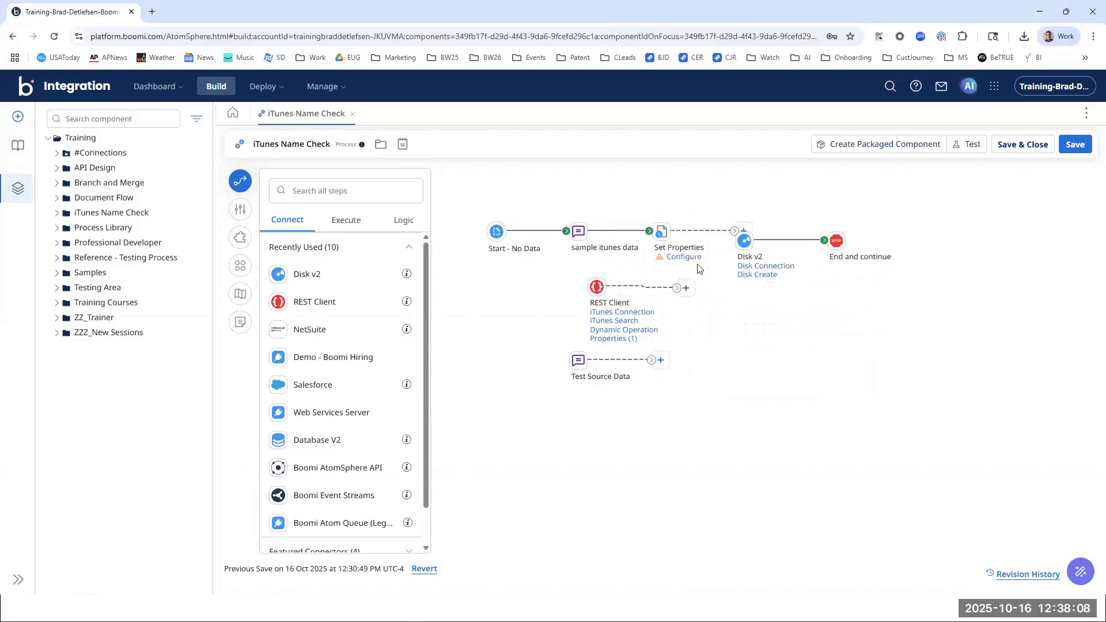
pyautogui.click(752, 242)
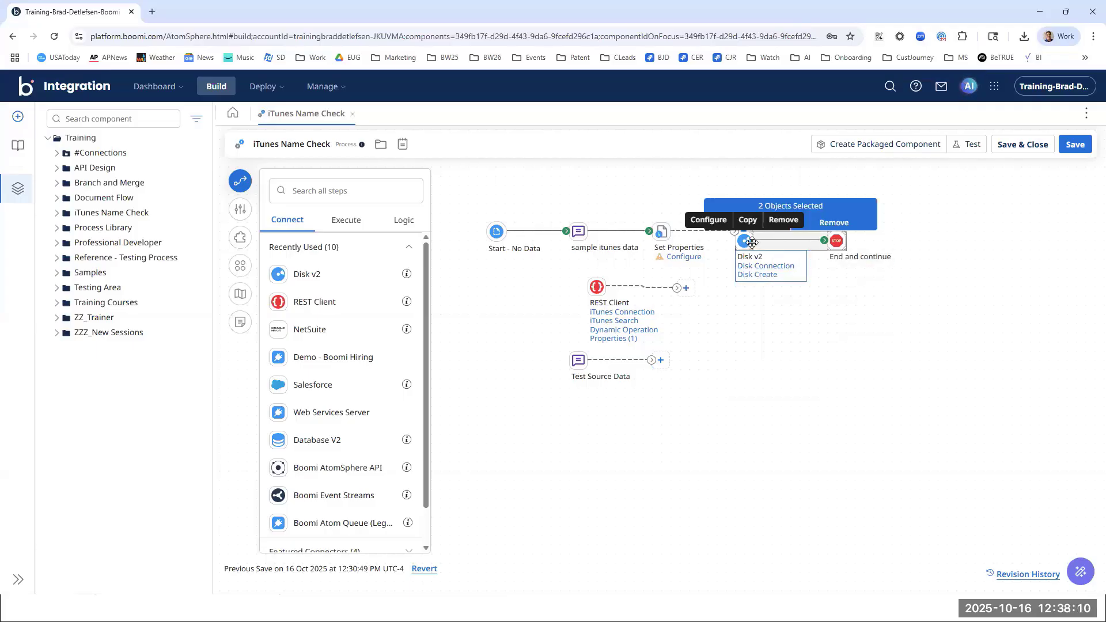
pyautogui.moveTo(752, 242); pyautogui.dragTo(740, 230)
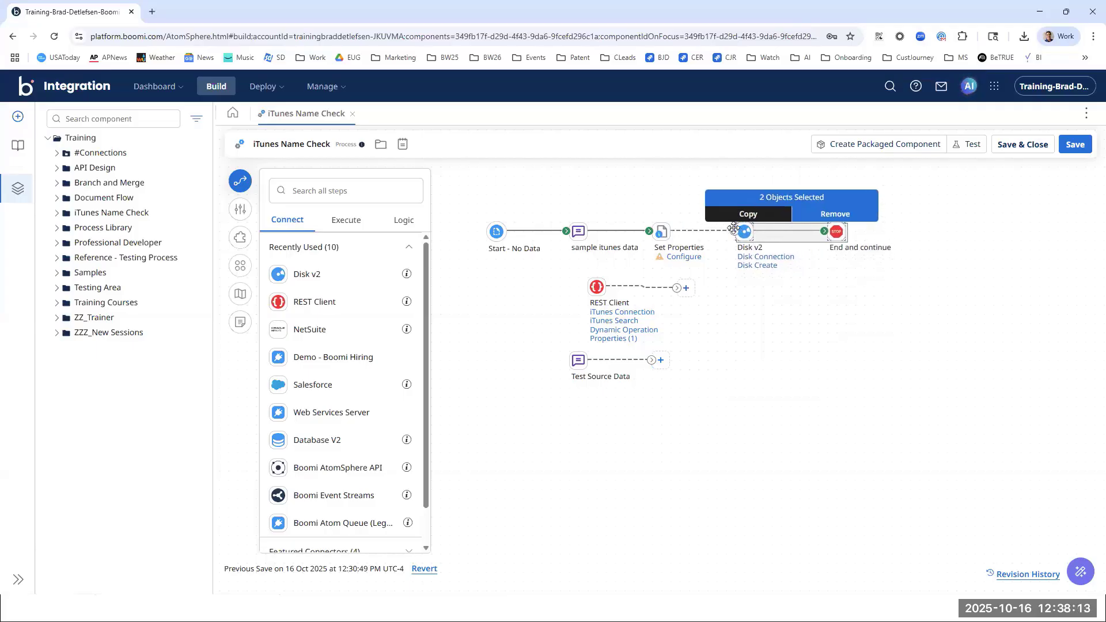
# Step: Open the Set Properties step's configuration and set its display name to "Set Disk Doc Props"
pyautogui.doubleClick(662, 232)
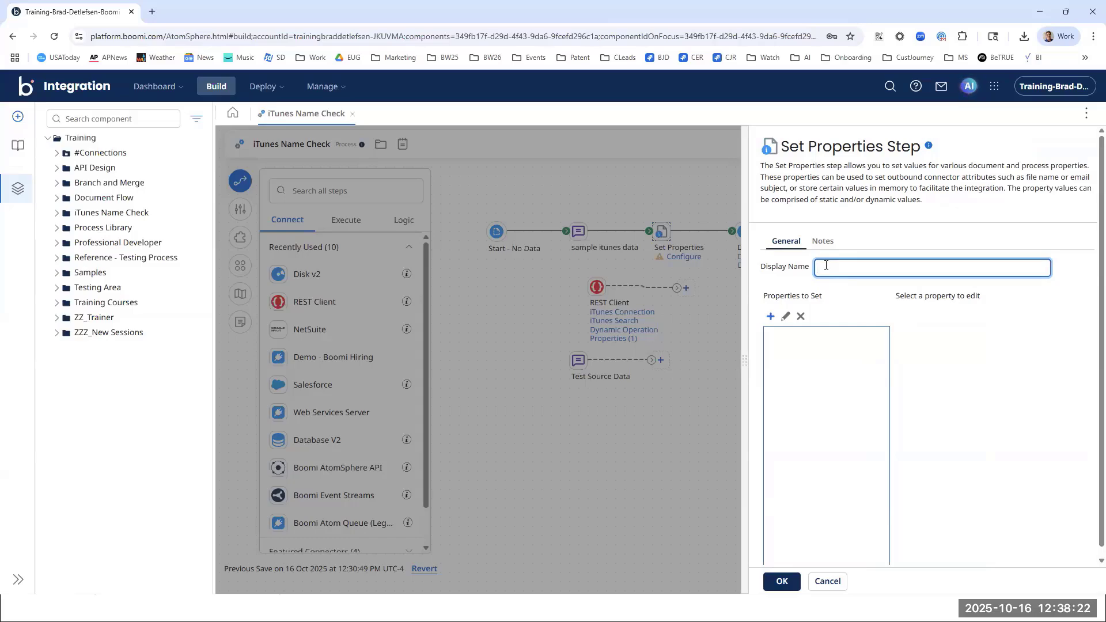
pyautogui.write('Set Disk Doc Props')
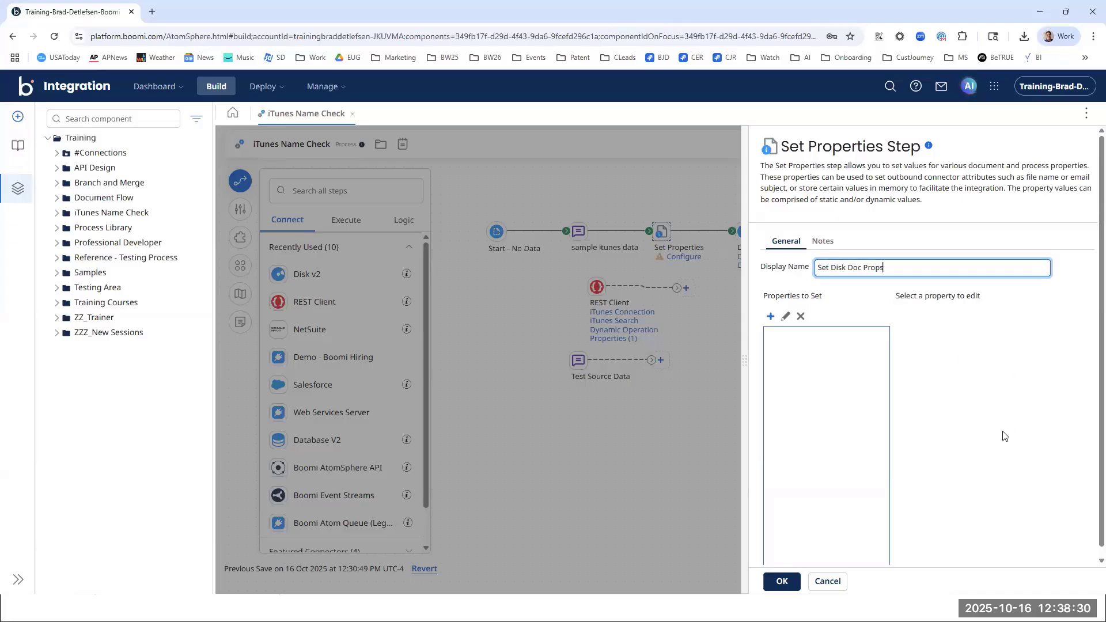
pyautogui.click(1005, 437)
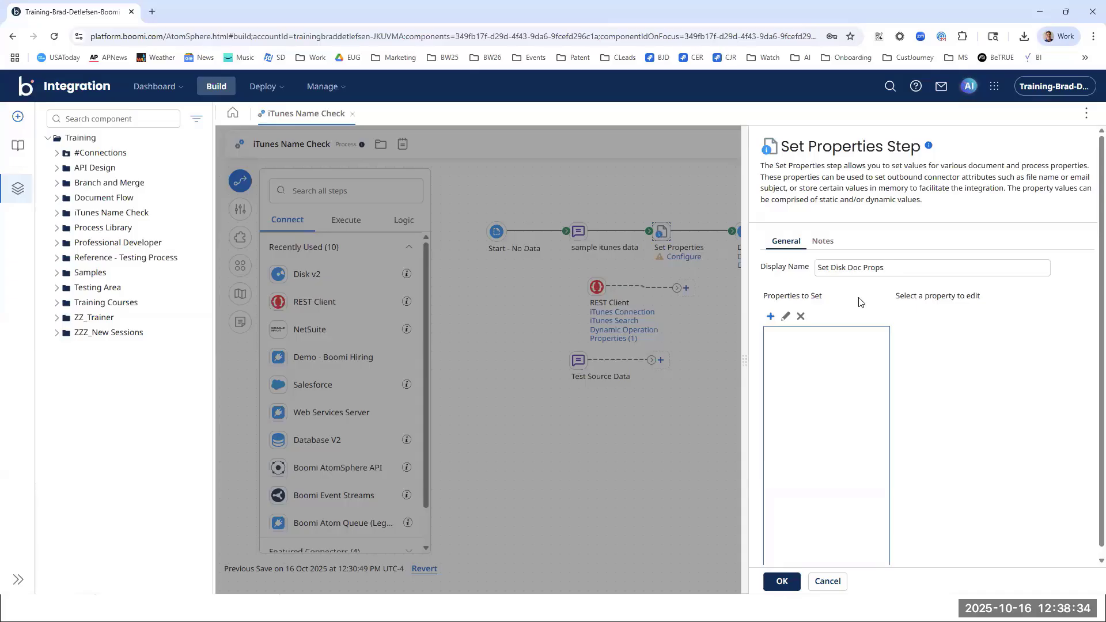
# Step: Add a document property to set, with Connectors as source type, Disk v2 as connector and Directory as property
pyautogui.click(770, 317)
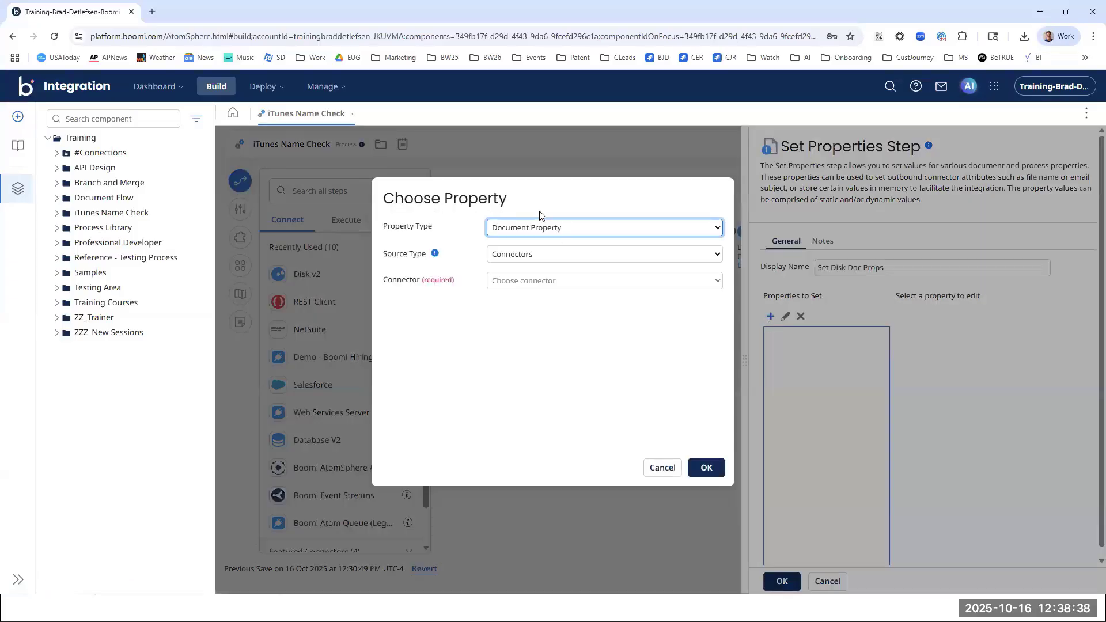
pyautogui.click(546, 230)
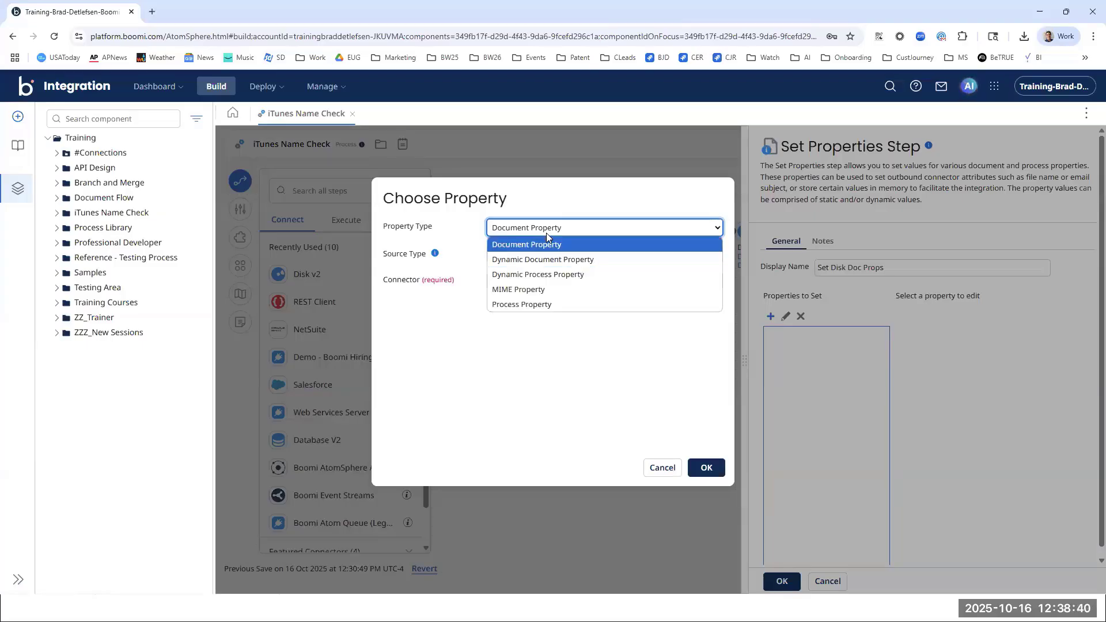
pyautogui.click(546, 234)
pyautogui.click(539, 254)
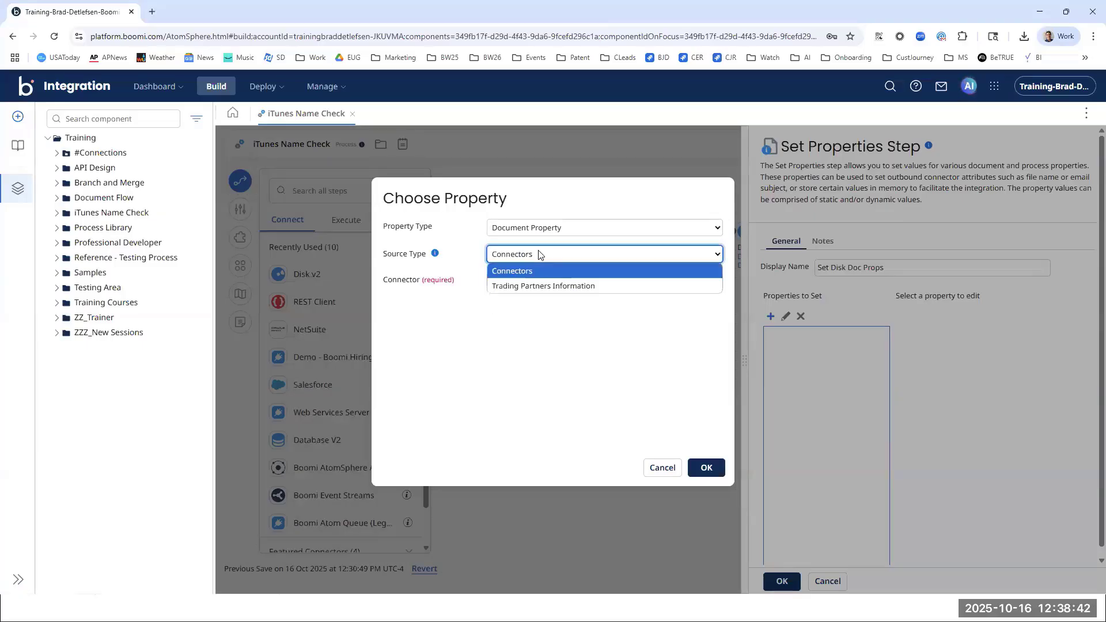
pyautogui.click(539, 254)
pyautogui.click(521, 287)
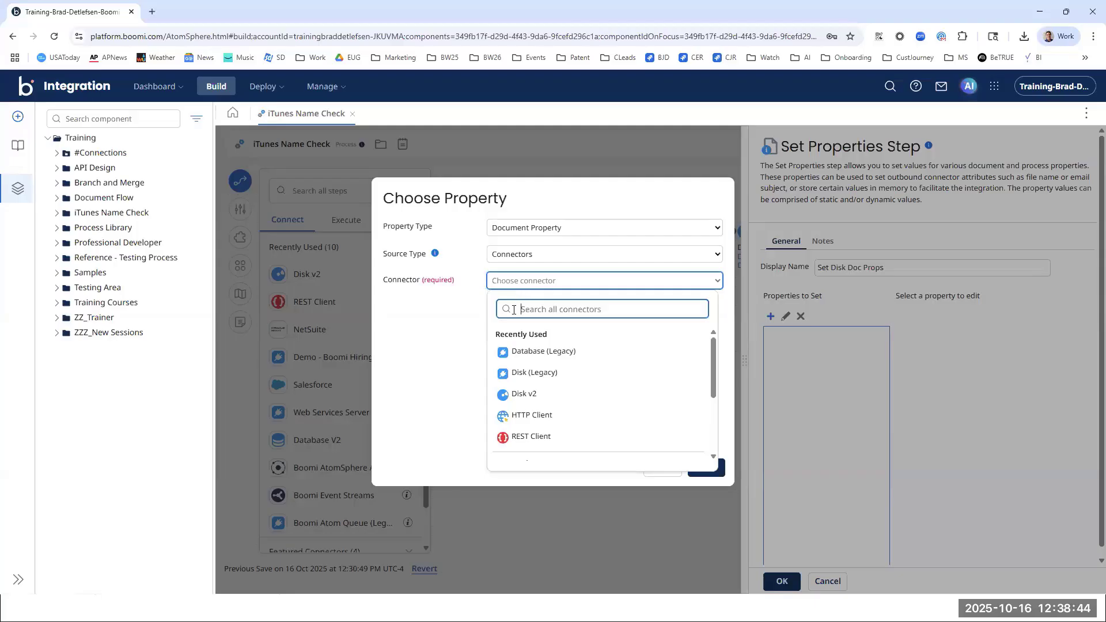
pyautogui.click(513, 396)
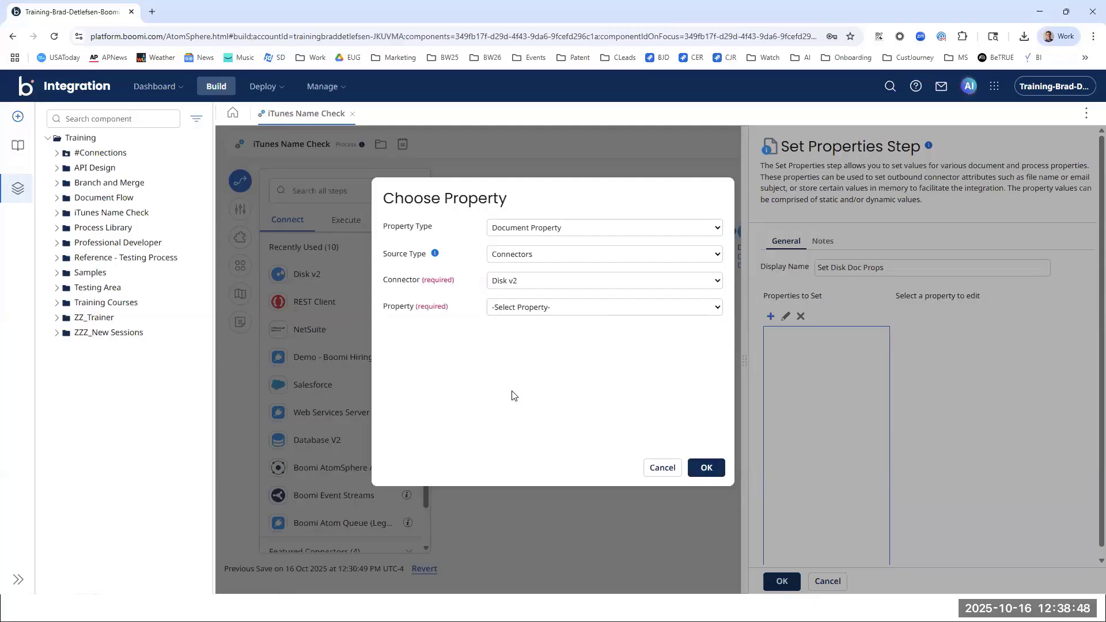
pyautogui.click(530, 308)
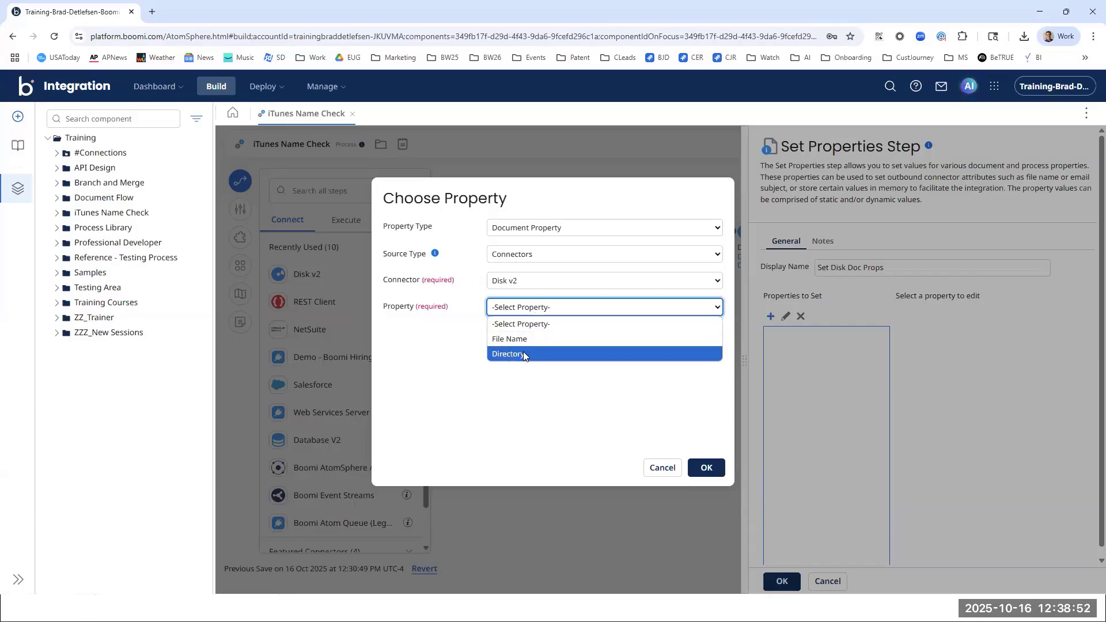
pyautogui.click(523, 354)
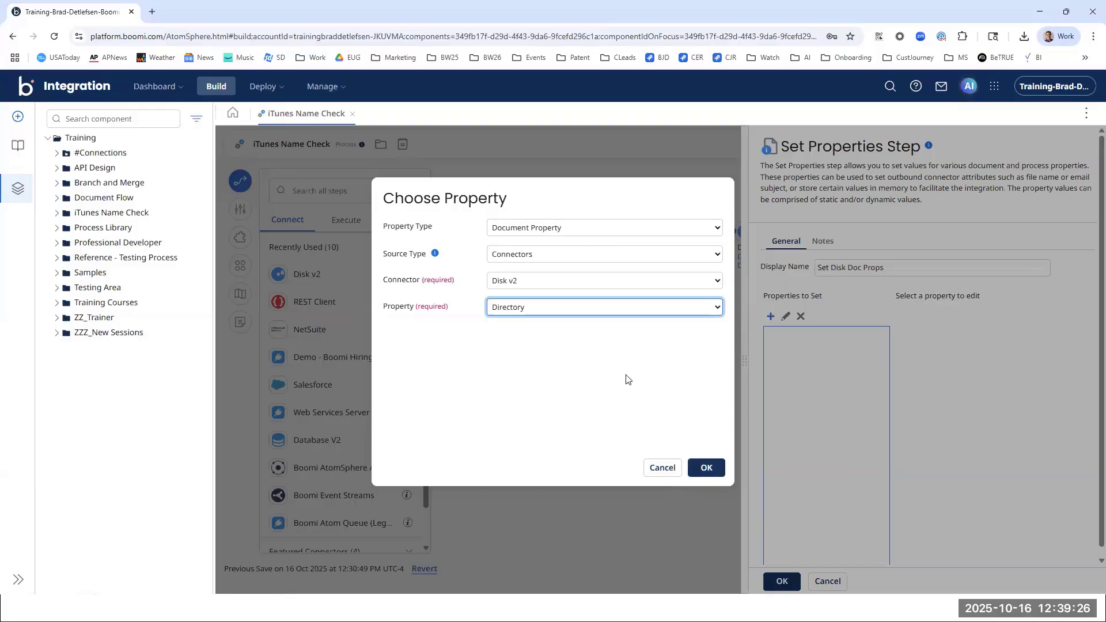
pyautogui.click(706, 467)
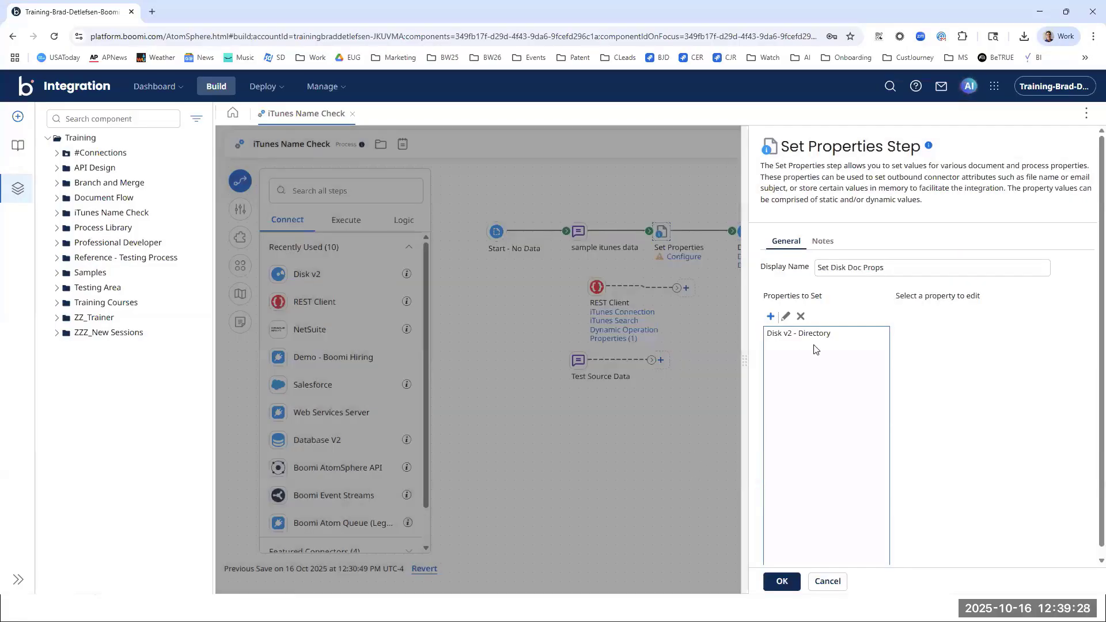
# Step: Start adding a static parameter value for the Disk v2 Directory property
pyautogui.click(818, 334)
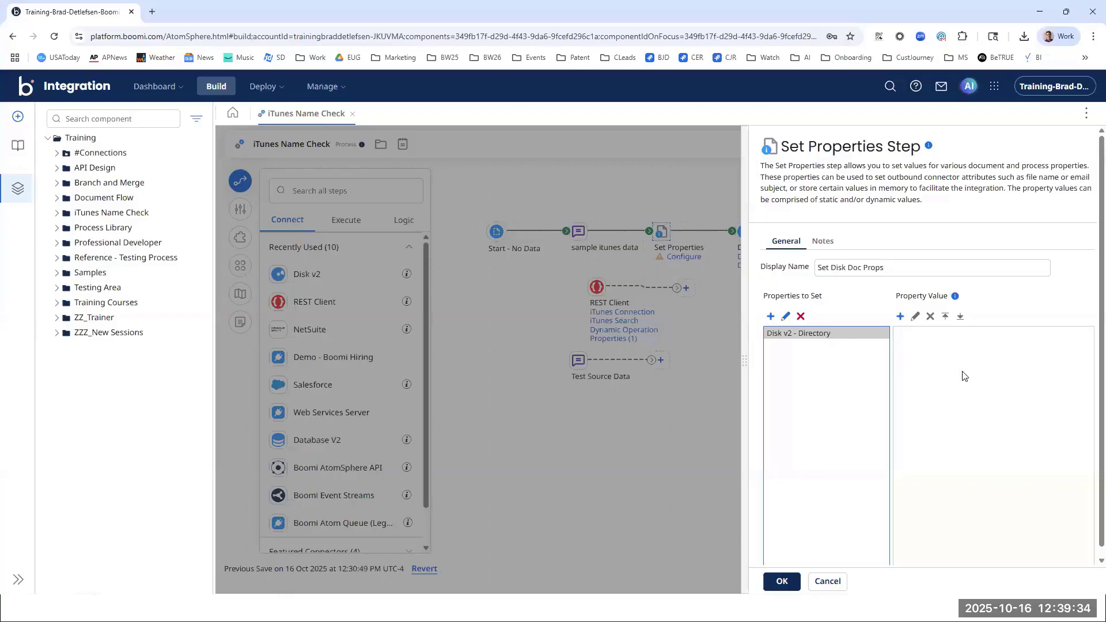
pyautogui.click(900, 317)
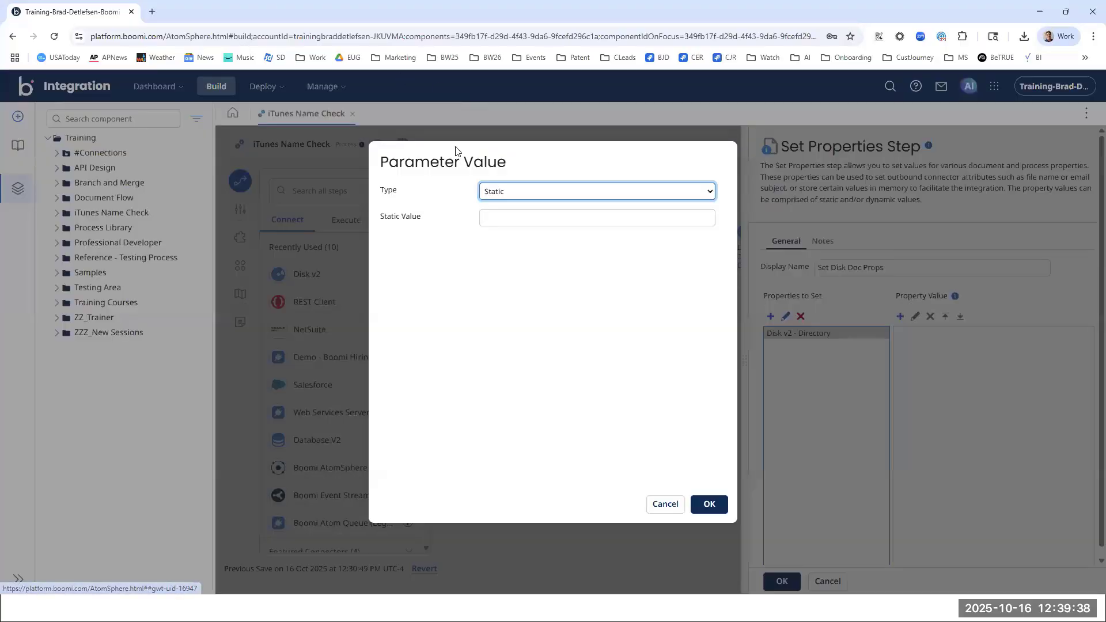
# Step: Give the Disk v2 Directory property a static value of c:\Names\Results
pyautogui.click(496, 216)
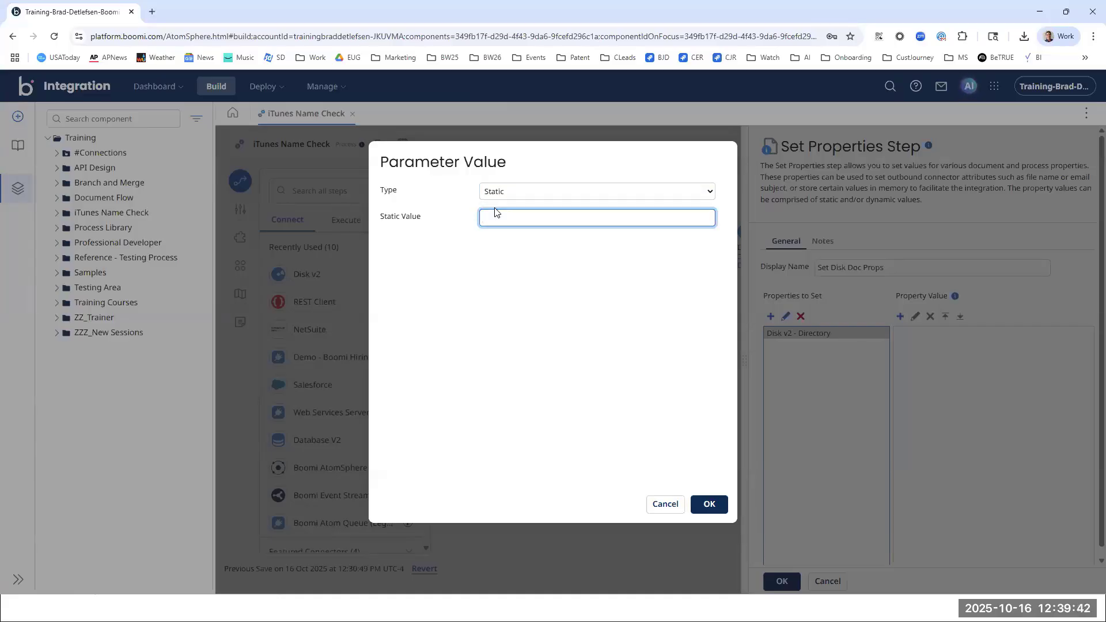
pyautogui.write('C:\\Names\\Results')
pyautogui.click(522, 314)
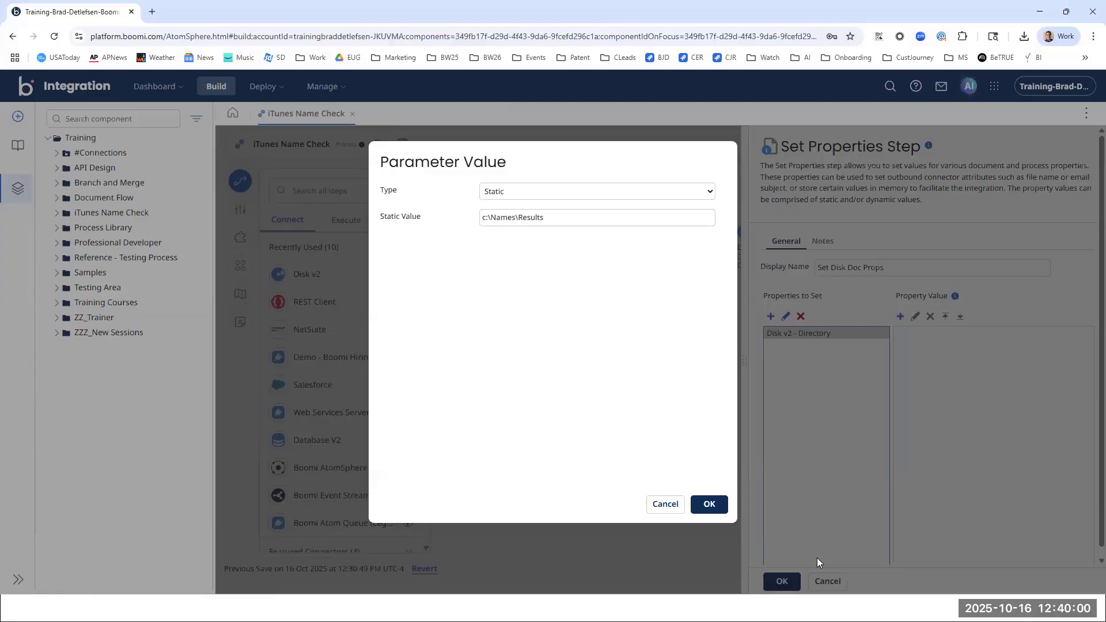
pyautogui.click(709, 505)
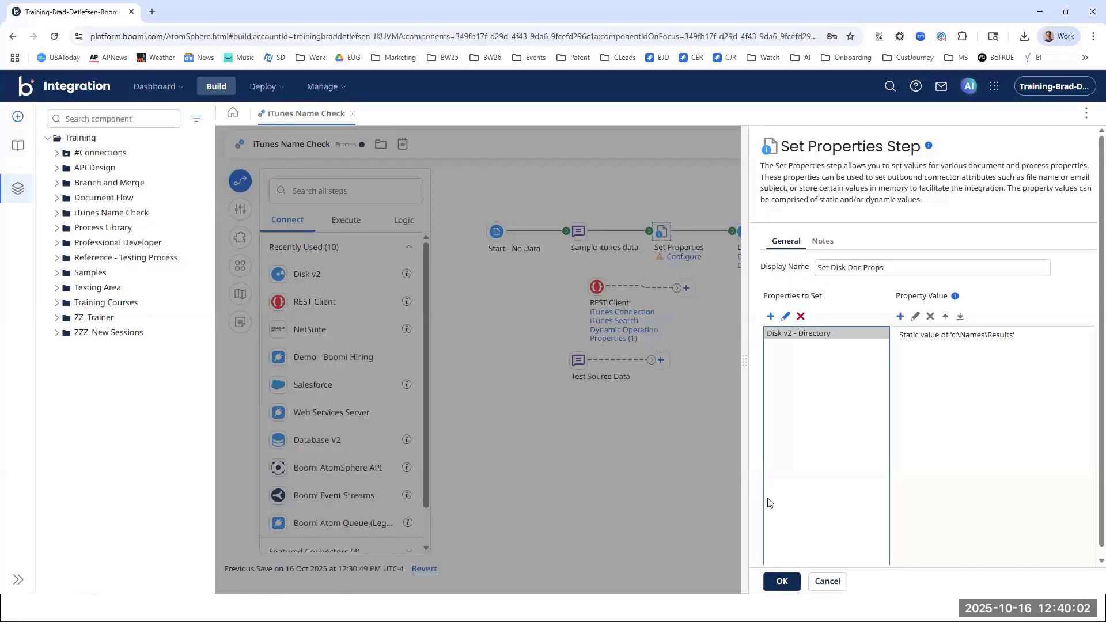
# Step: Add the Disk v2 connector's File Name document property to the properties to set
pyautogui.click(770, 317)
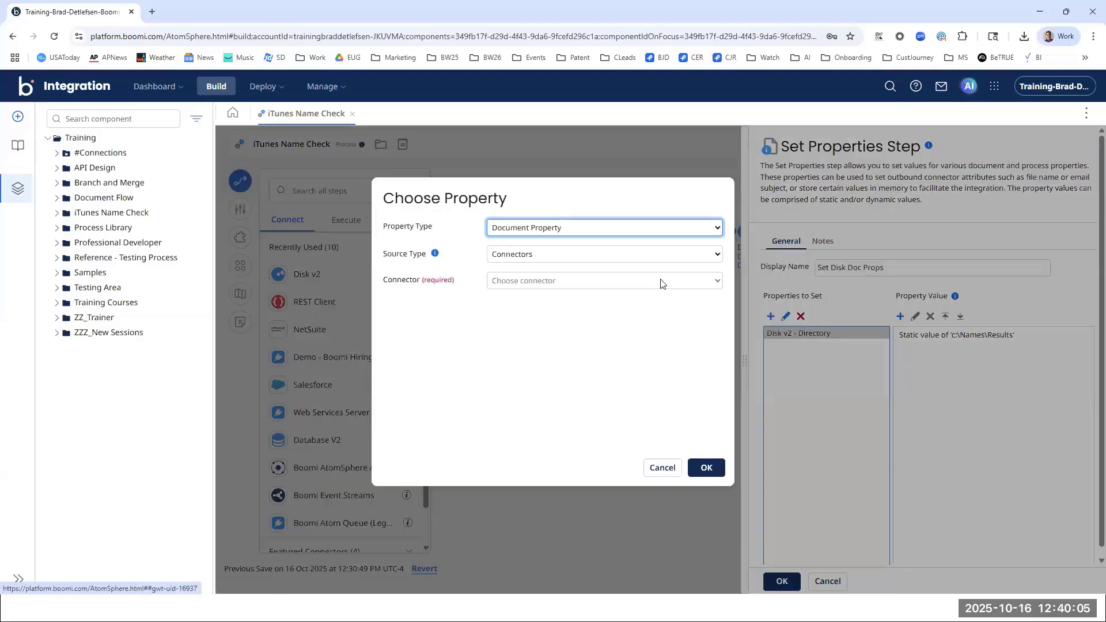
pyautogui.click(548, 281)
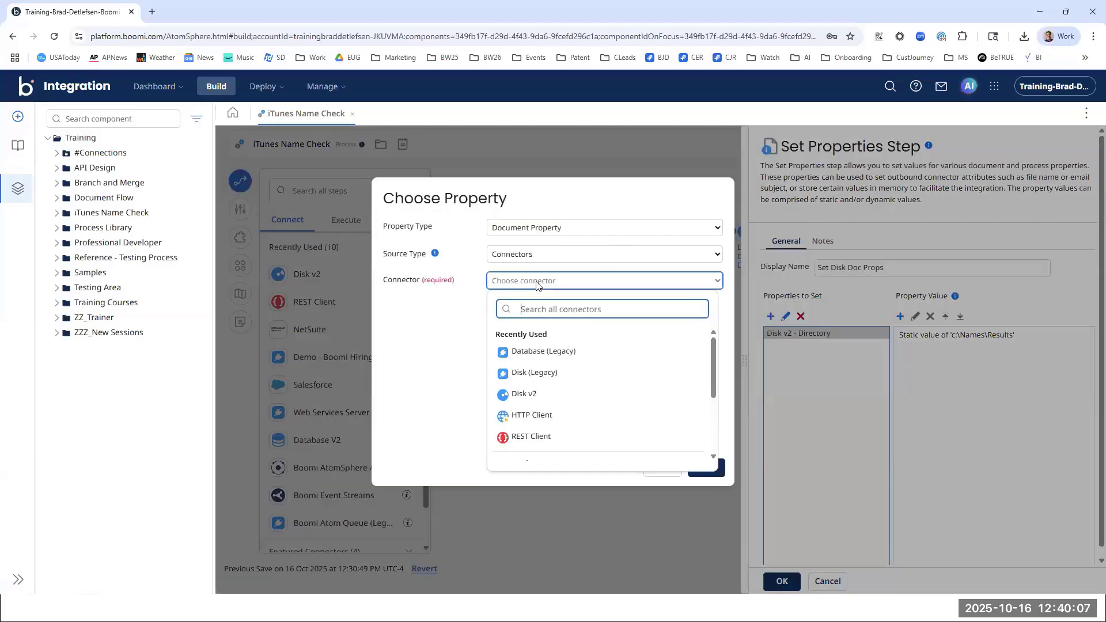
pyautogui.click(531, 396)
pyautogui.click(568, 309)
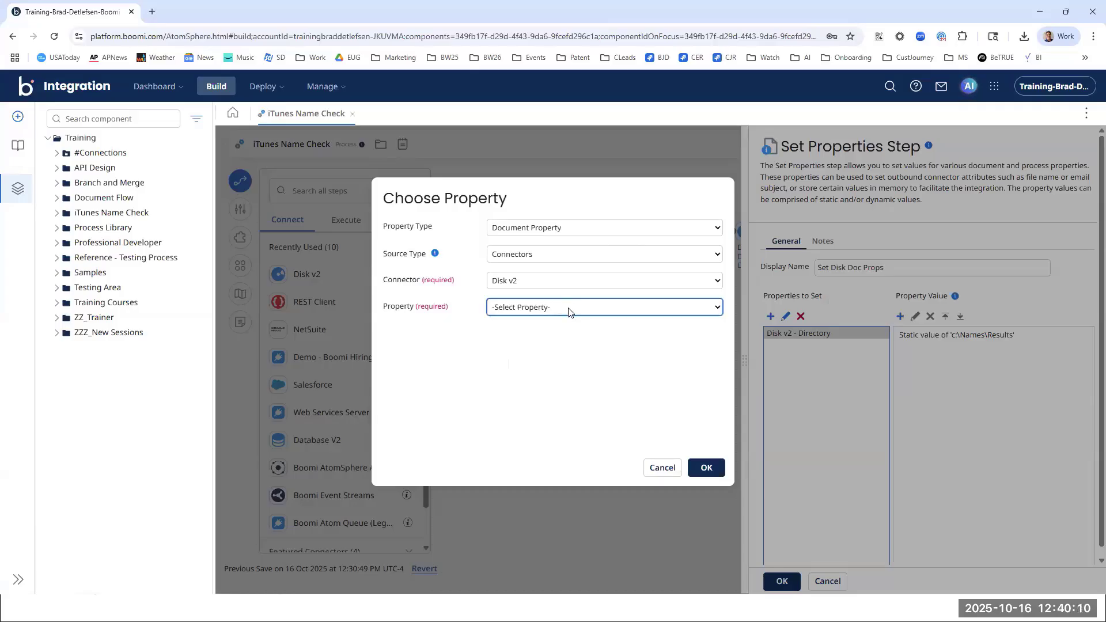
pyautogui.click(569, 309)
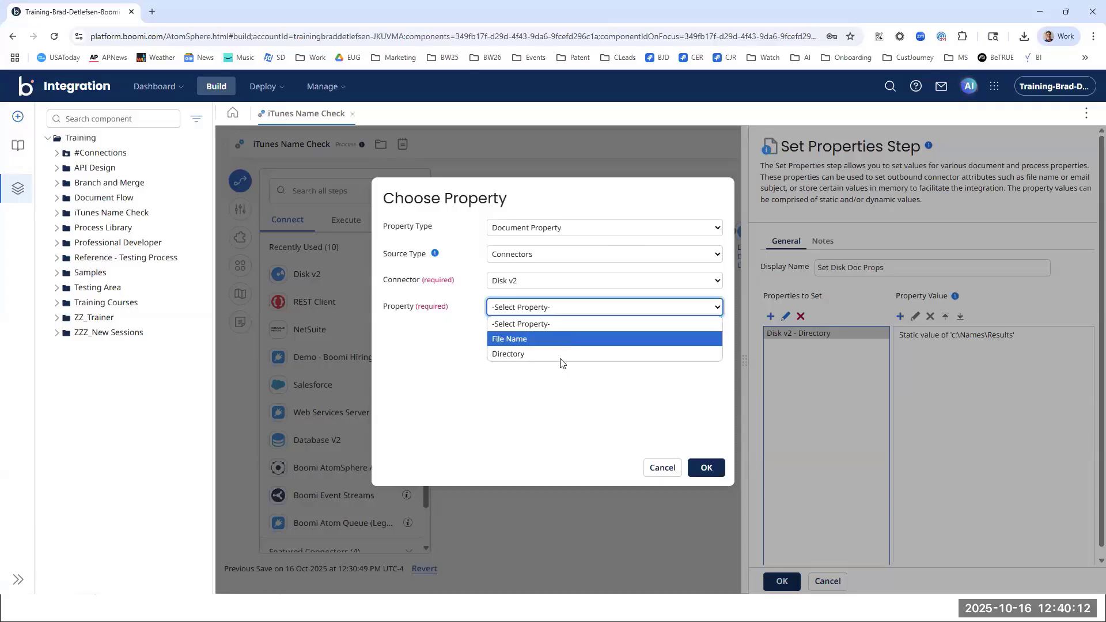
pyautogui.click(559, 340)
pyautogui.press('Return')
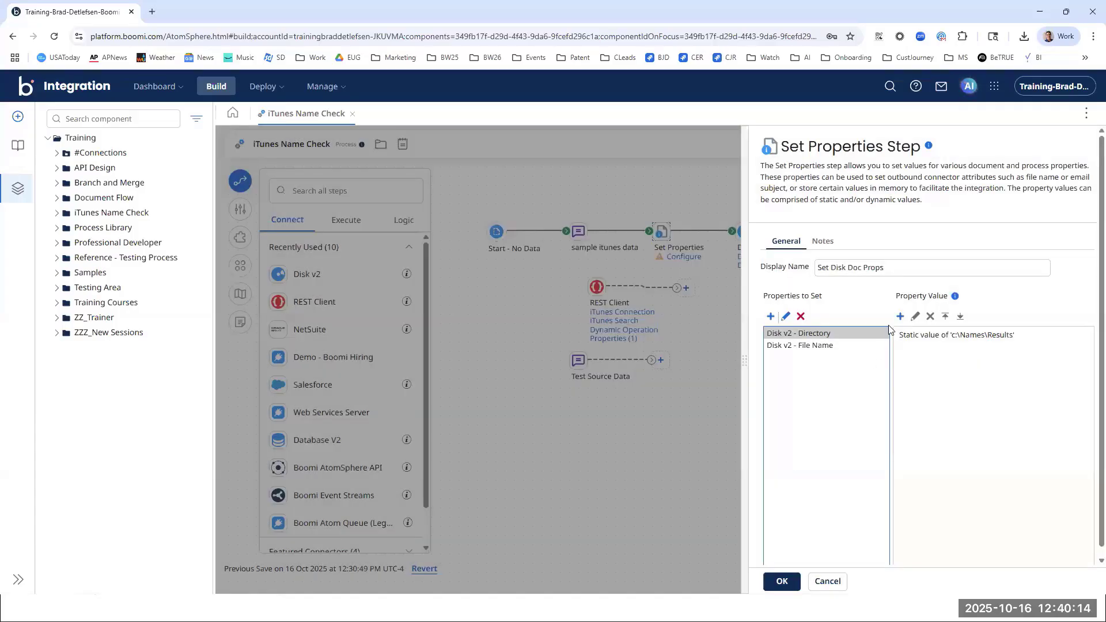
pyautogui.click(899, 316)
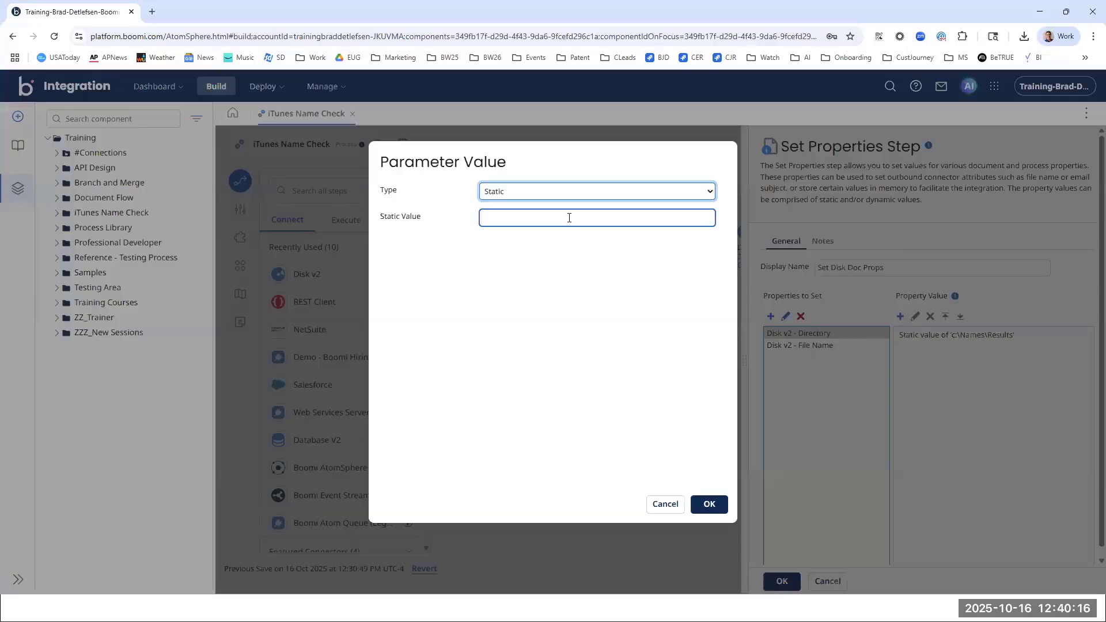
pyautogui.click(599, 190)
pyautogui.click(599, 191)
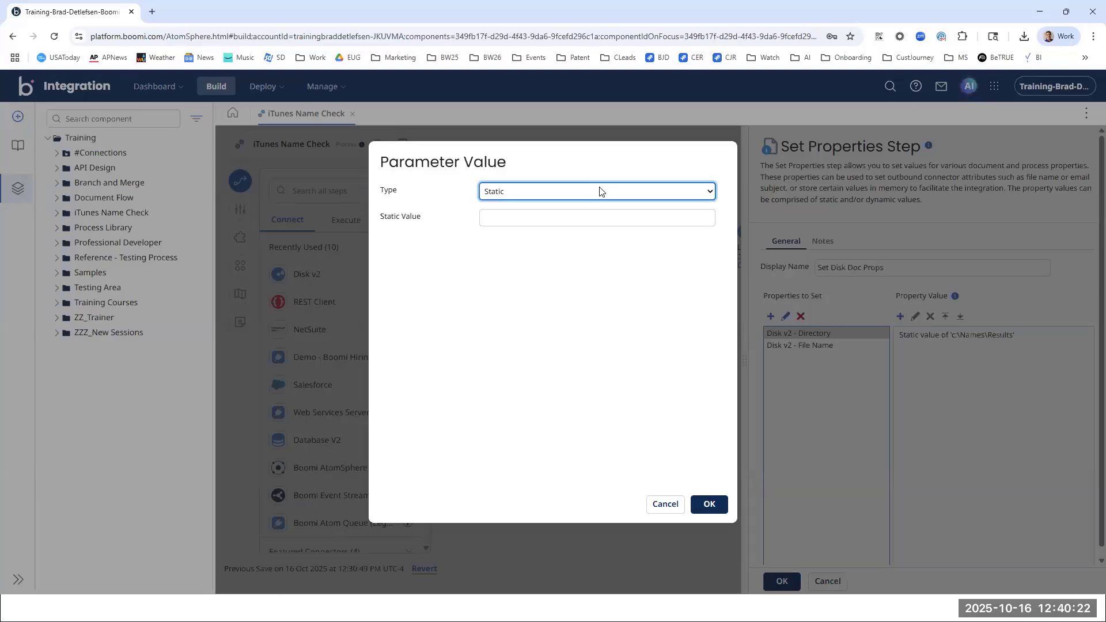
pyautogui.click(532, 220)
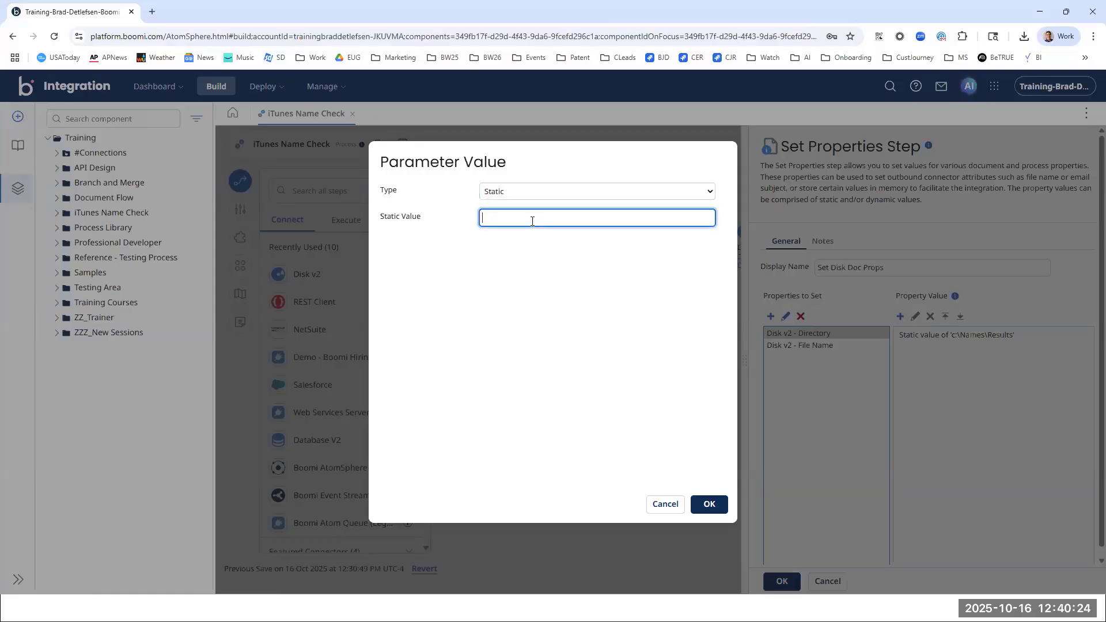
pyautogui.write('Results_')
pyautogui.click(709, 504)
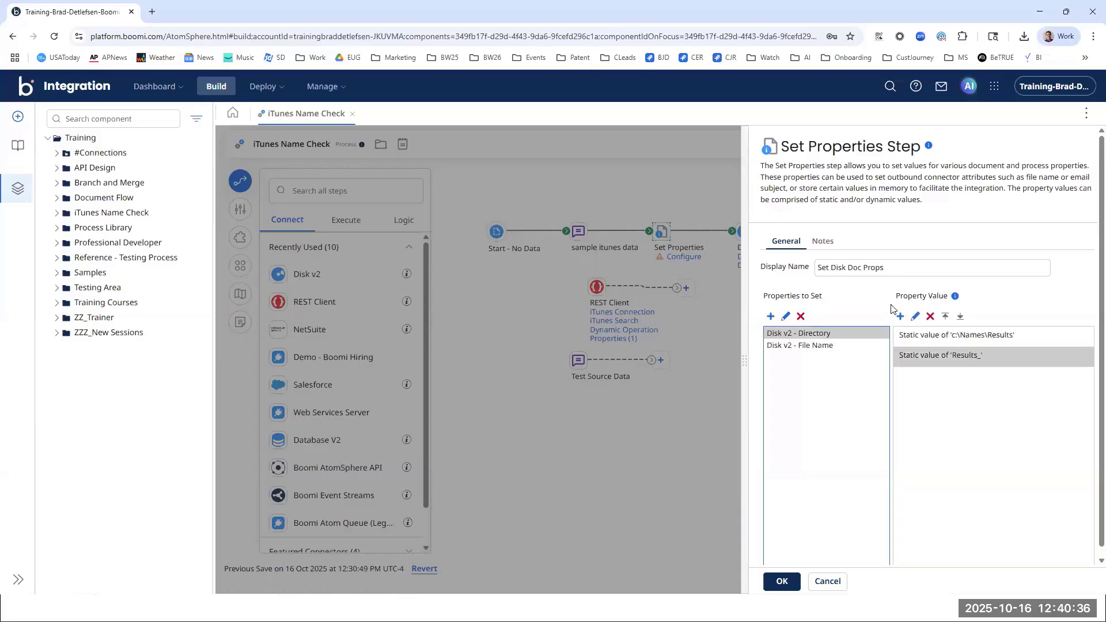
pyautogui.click(929, 316)
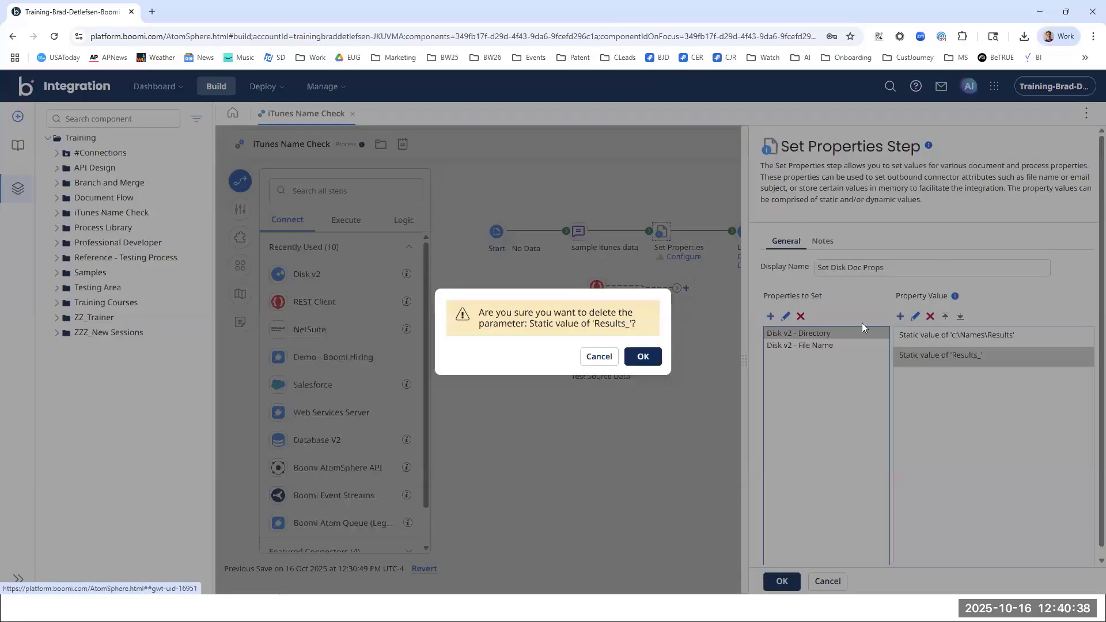
pyautogui.click(655, 360)
# Step: Give the Disk v2 File Name property a static value of Results_
pyautogui.click(818, 346)
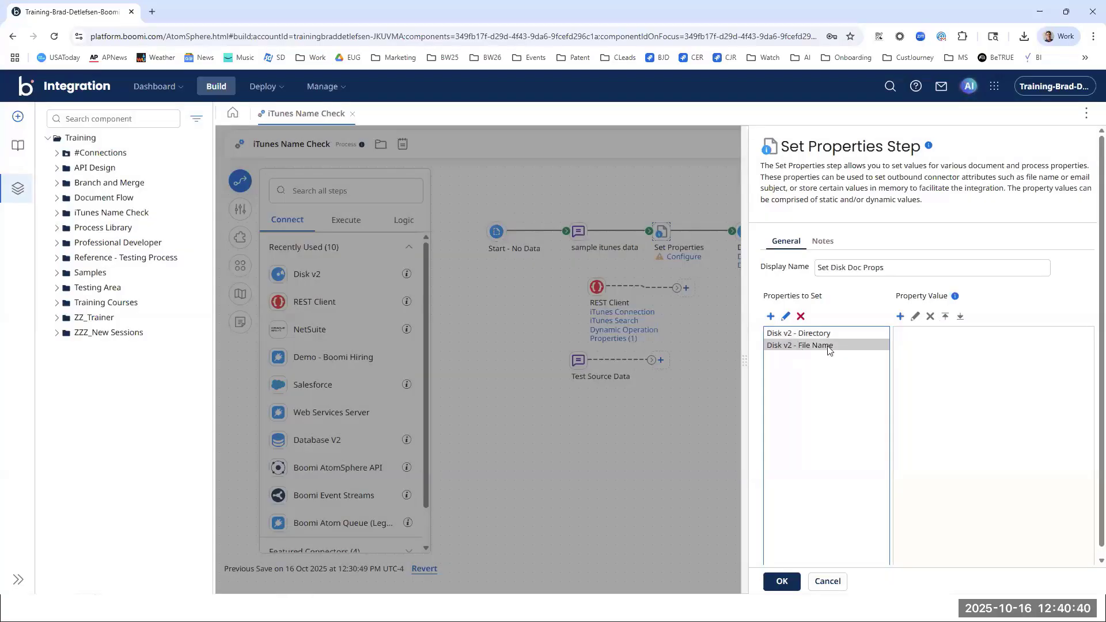
pyautogui.click(900, 317)
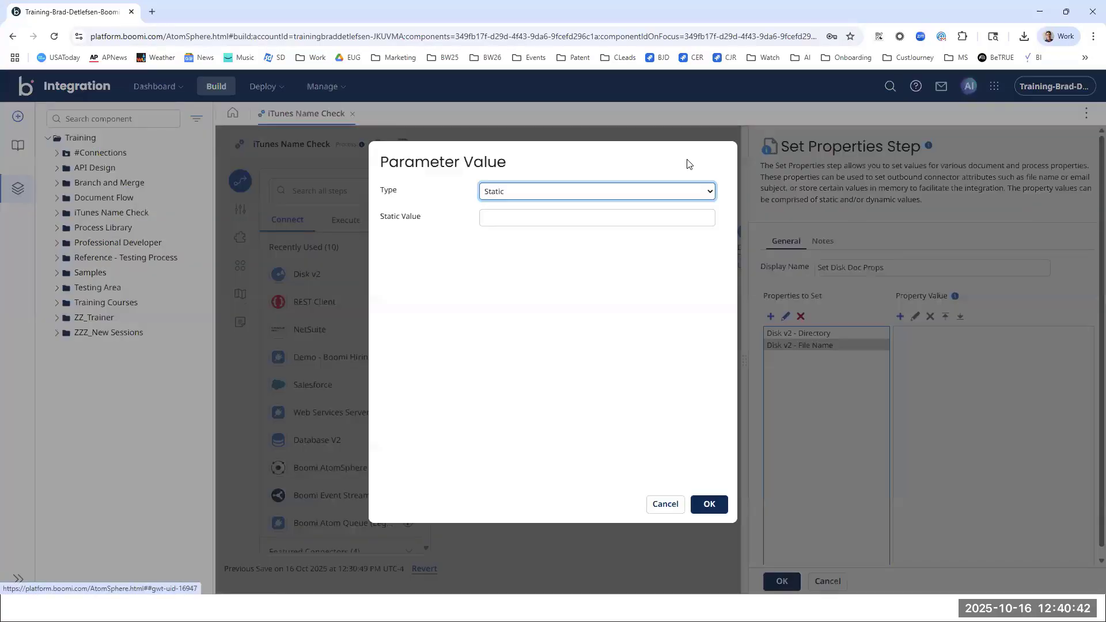
pyautogui.click(526, 221)
pyautogui.write('Results_')
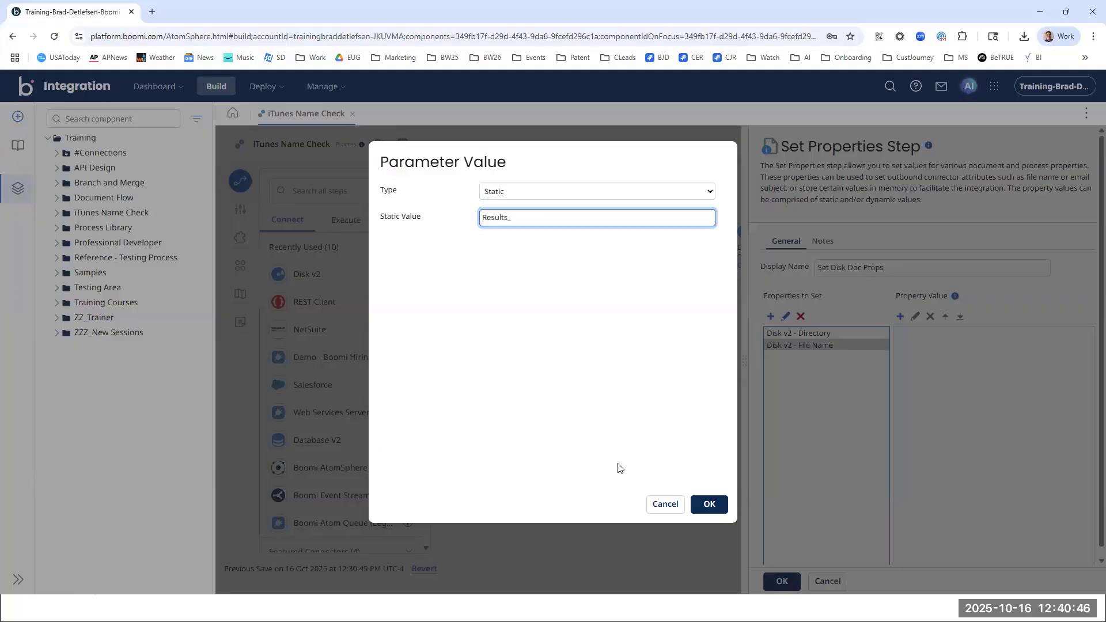
pyautogui.click(709, 504)
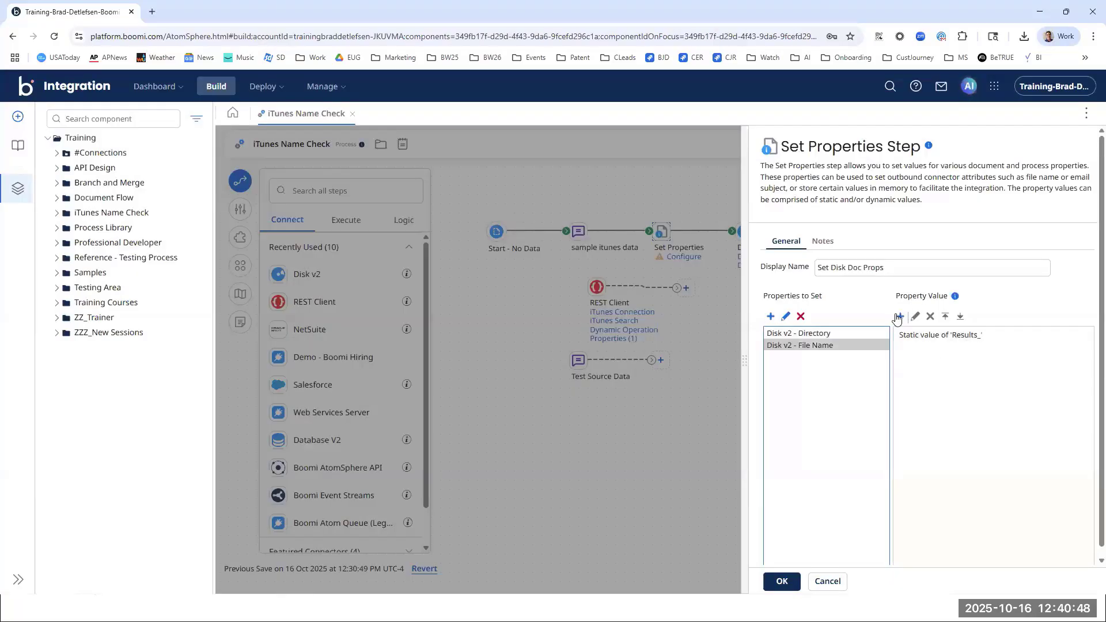
# Step: Append a Date/Time value to the File Name property, using the current date with the mask yyyyMMdd HHmmss.SSS
pyautogui.click(900, 316)
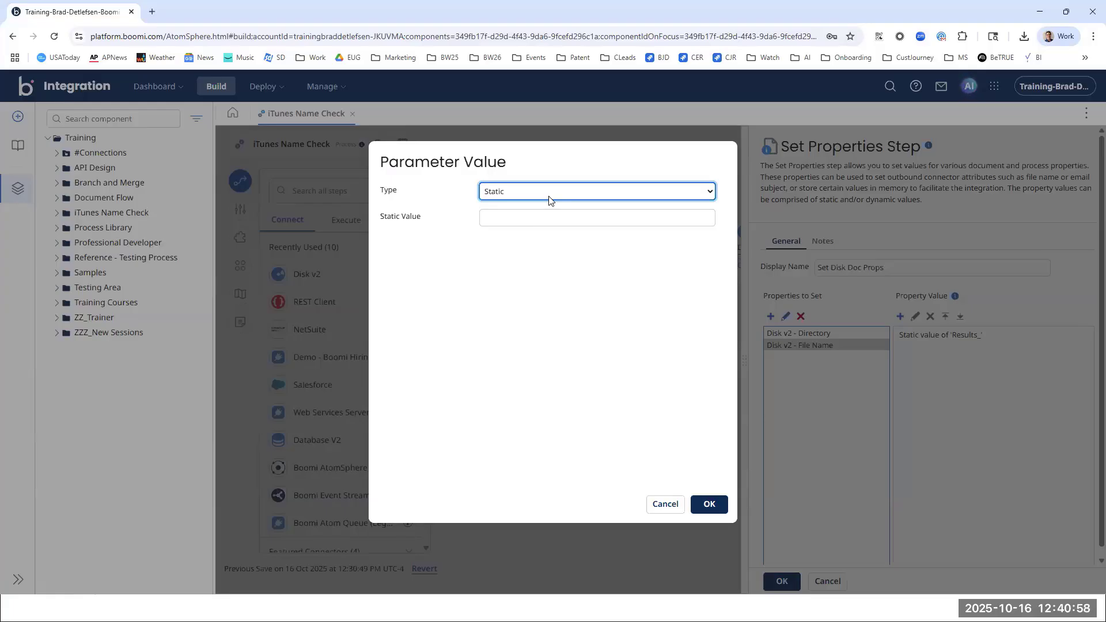
pyautogui.click(549, 199)
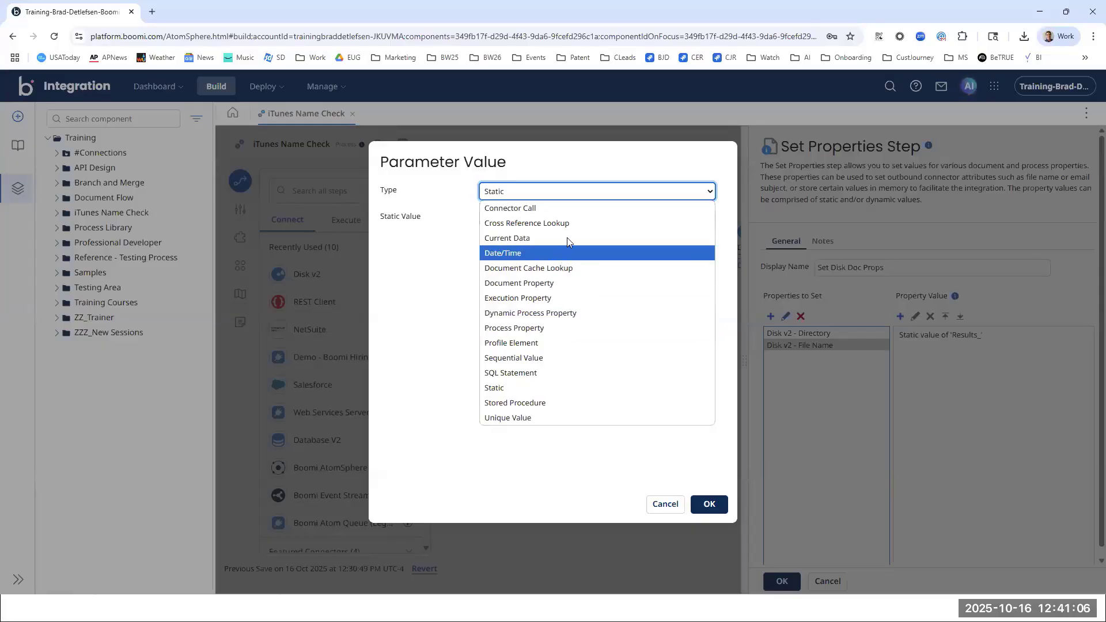
pyautogui.click(565, 259)
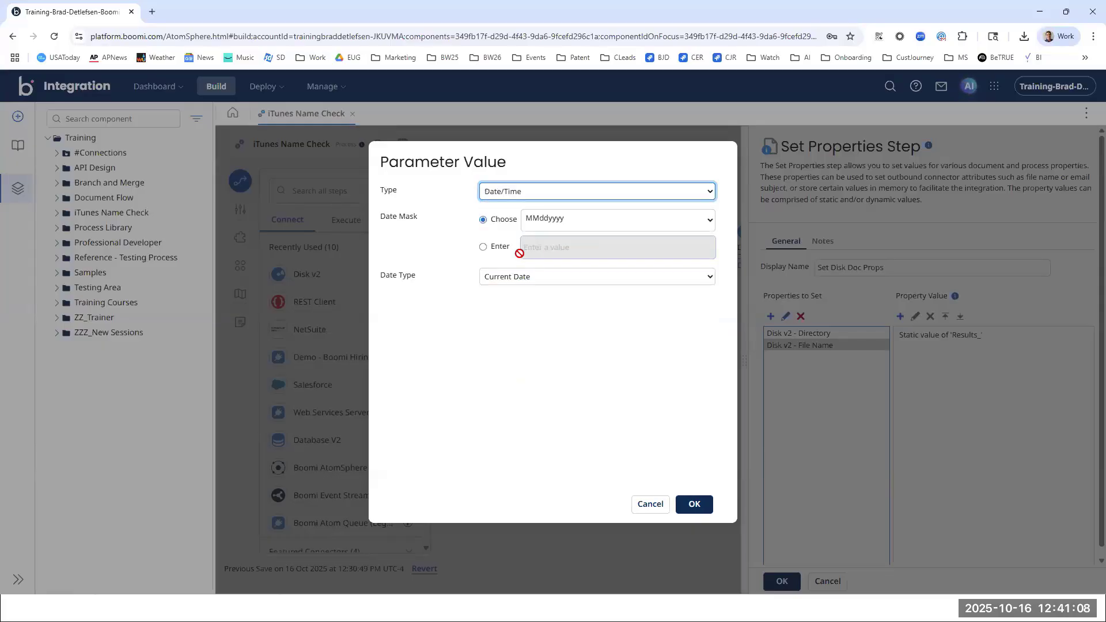
pyautogui.click(484, 248)
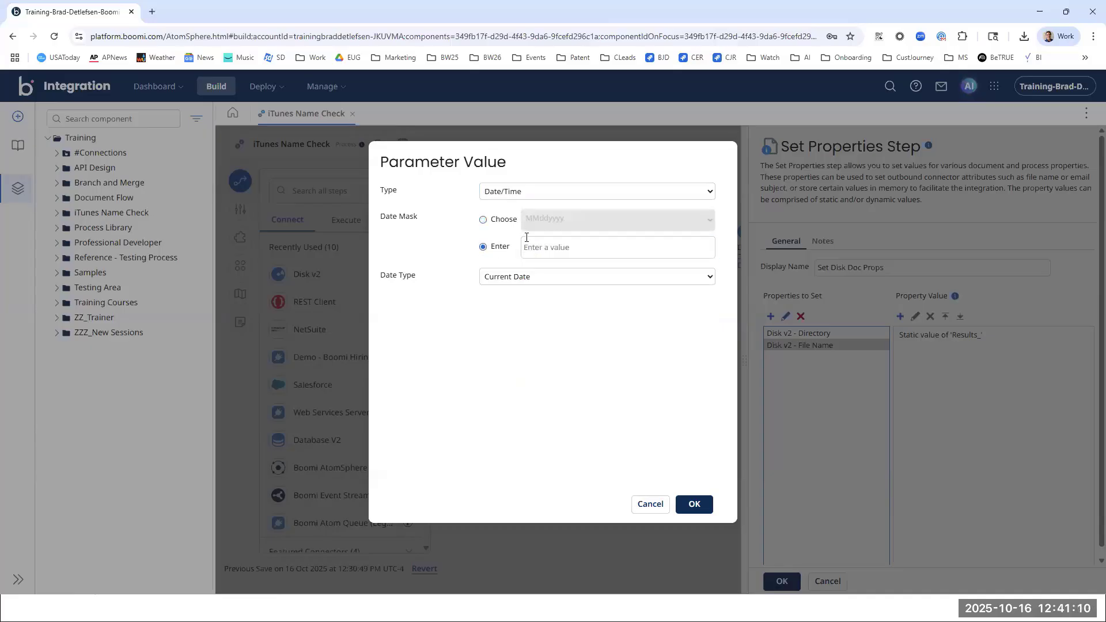
pyautogui.click(505, 220)
pyautogui.click(554, 220)
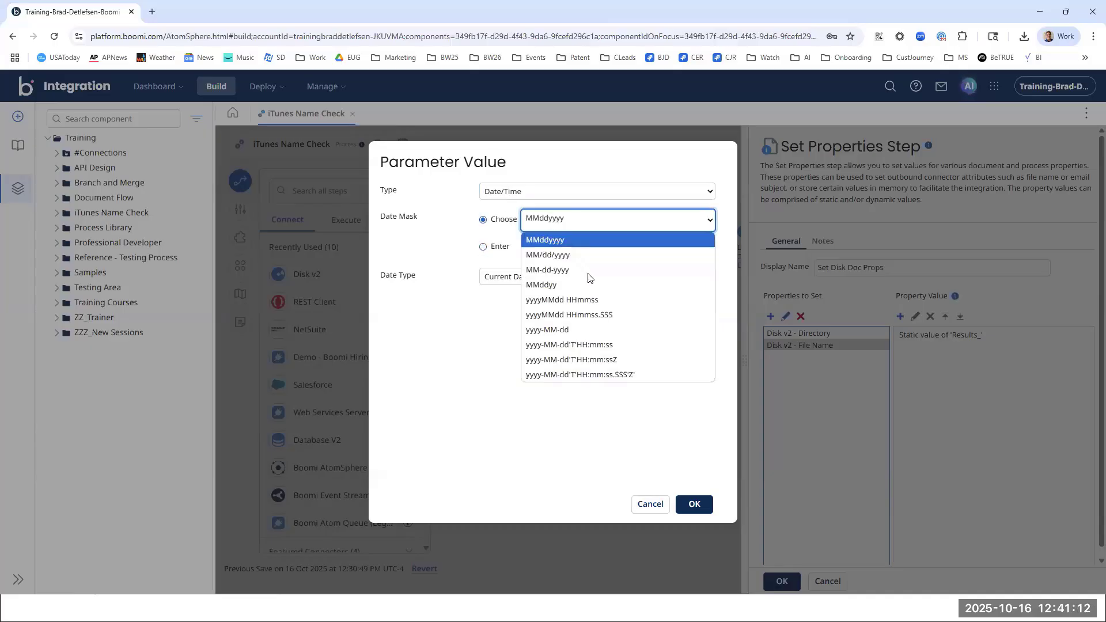
pyautogui.click(588, 316)
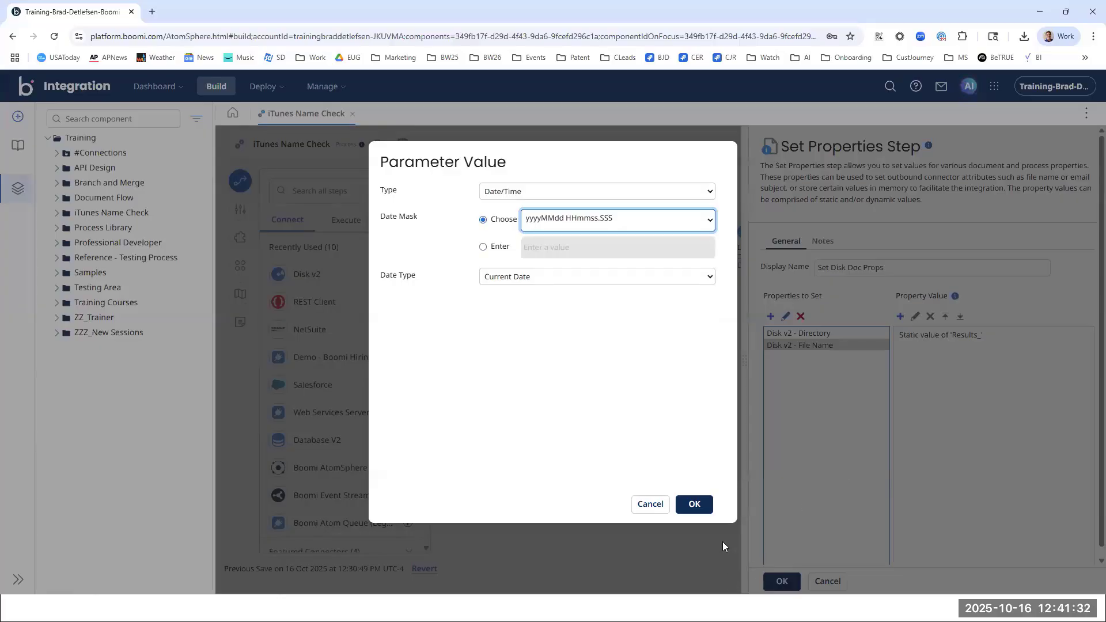
pyautogui.click(690, 506)
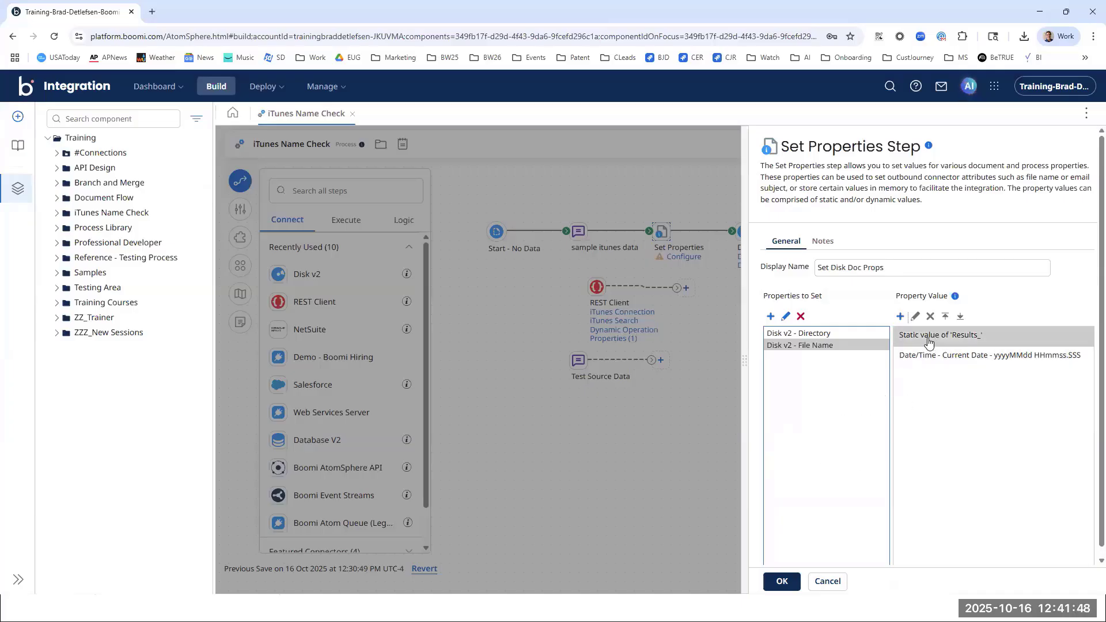
# Step: Append a static value of .json to the File Name property and accept the Set Properties step's configuration
pyautogui.click(900, 316)
pyautogui.click(570, 222)
pyautogui.click(570, 221)
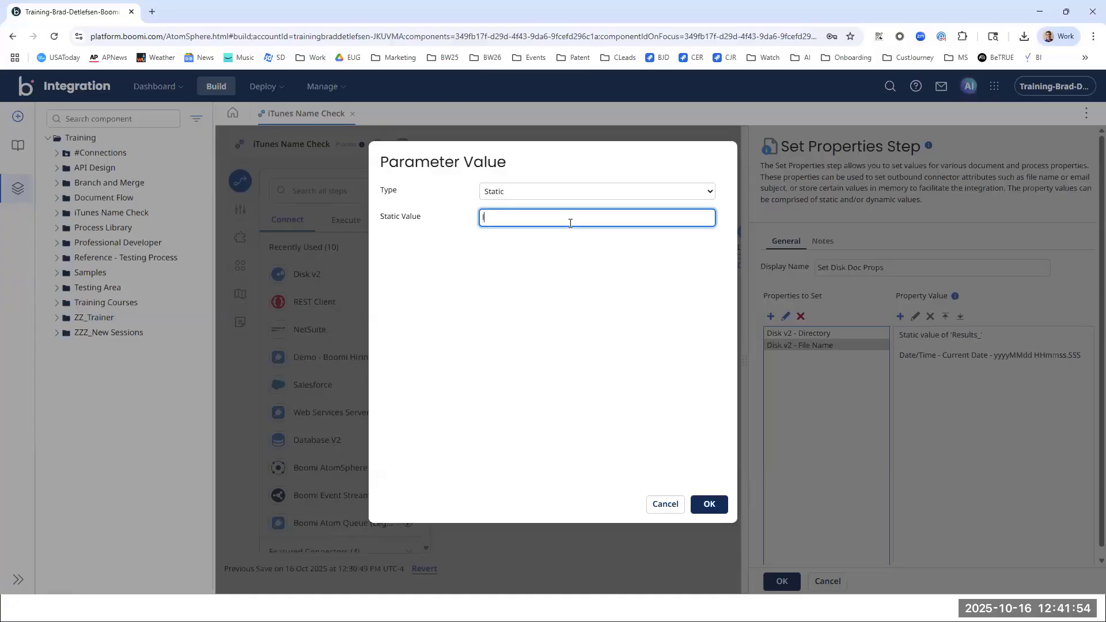
pyautogui.write('.json')
pyautogui.click(724, 514)
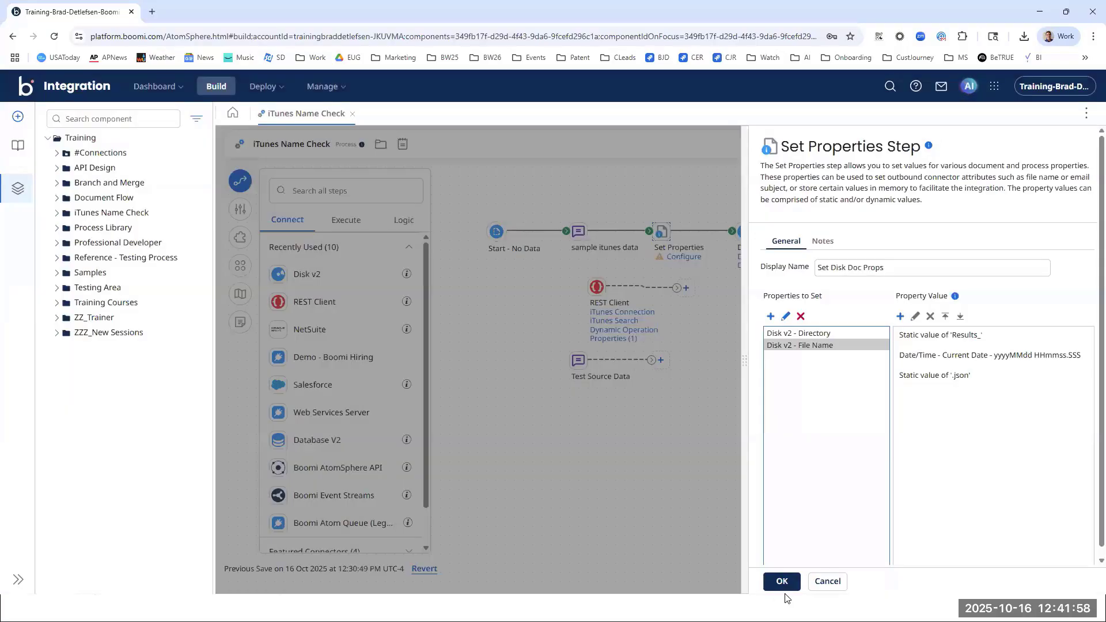
pyautogui.click(779, 582)
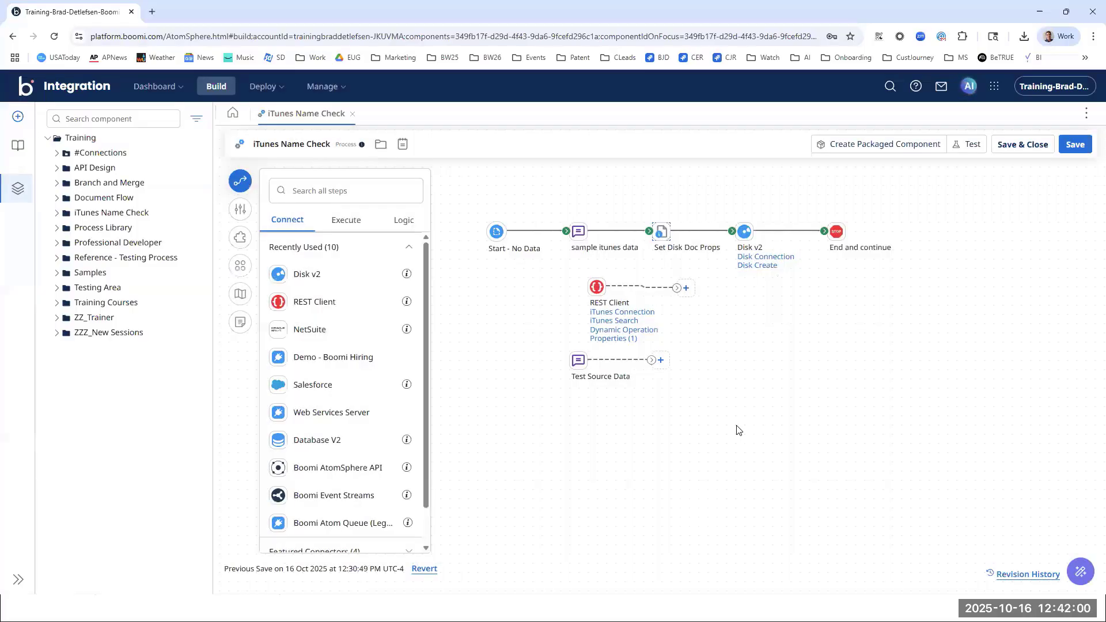
# Step: Move the unconnected REST Client step to open space below the Disk v2 step and save the process
pyautogui.moveTo(597, 287); pyautogui.dragTo(754, 343)
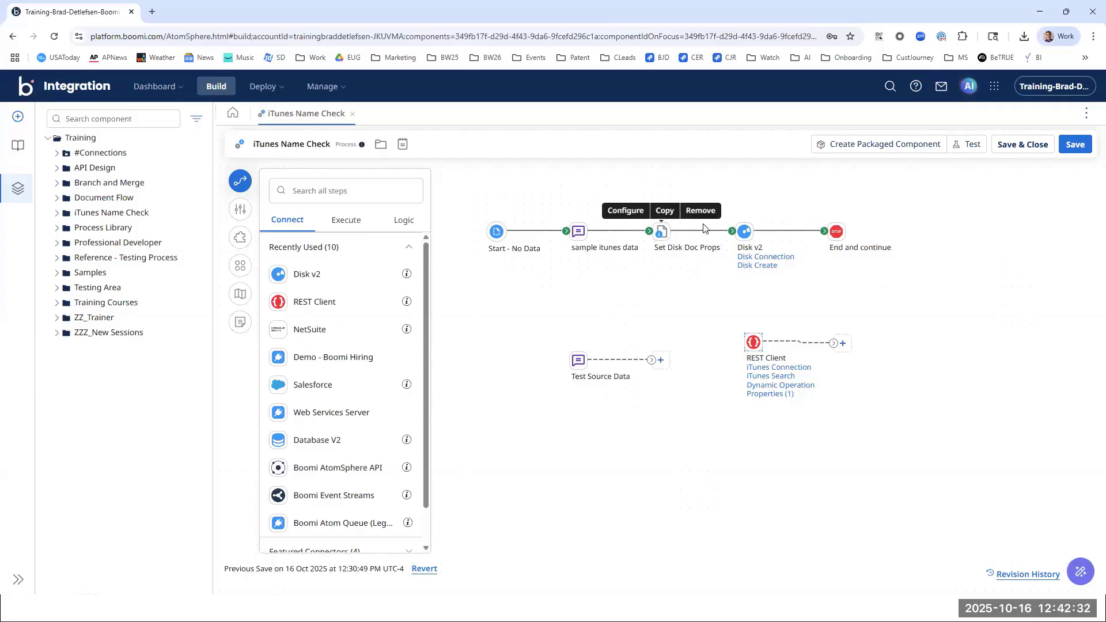
pyautogui.moveTo(735, 241)
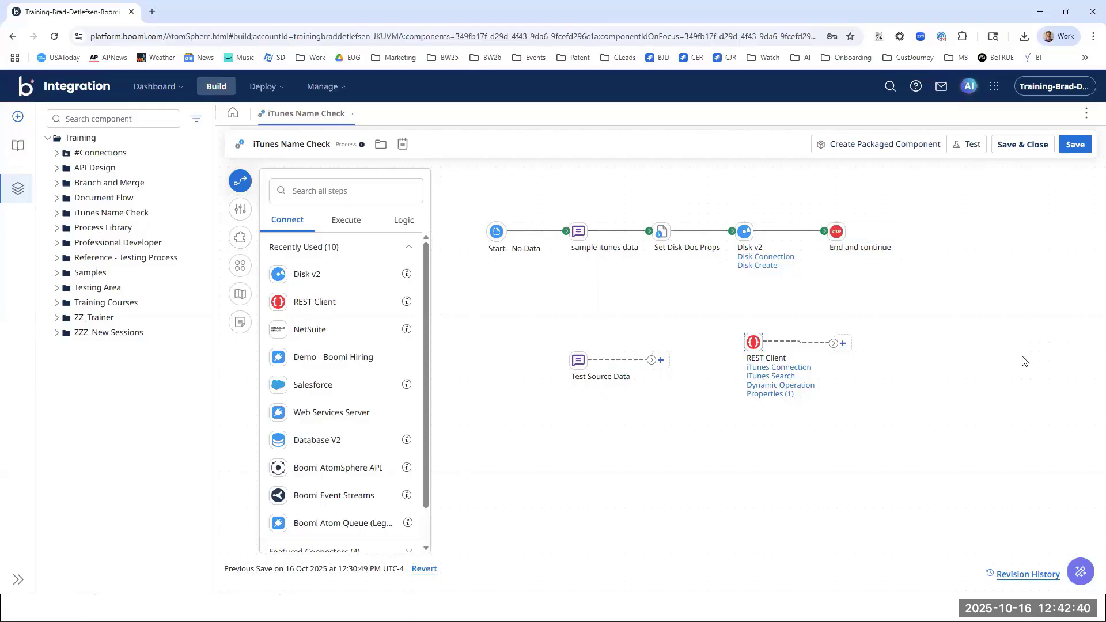
pyautogui.click(1066, 147)
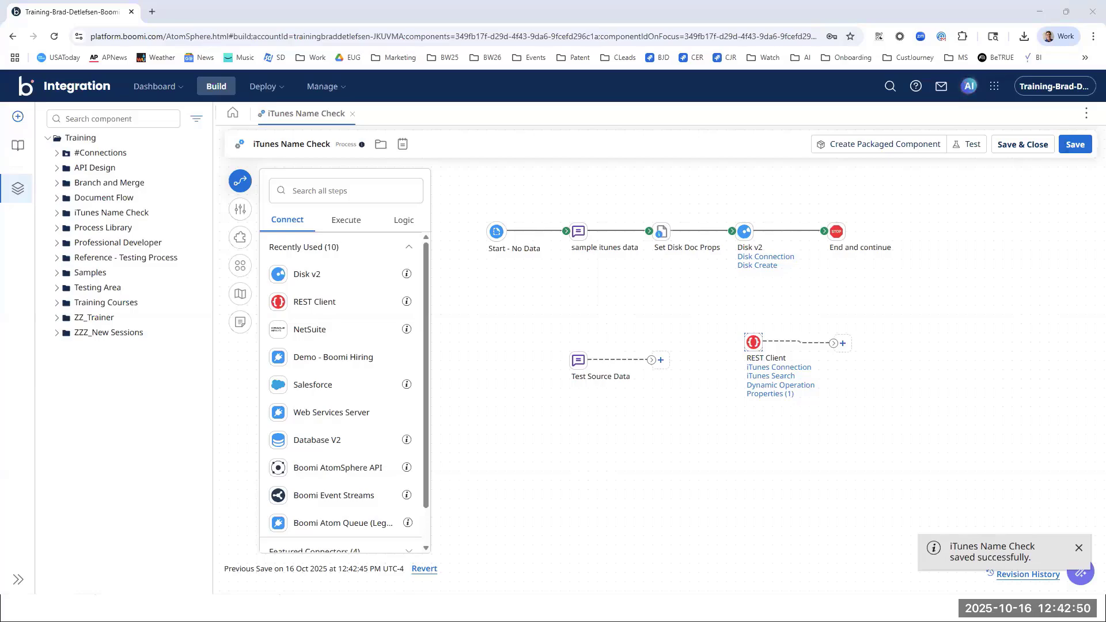
# Step: Run a new test of the process on the local training runtime, checking the C:\Names folder in File Explorer, and close the test message
pyautogui.click(972, 146)
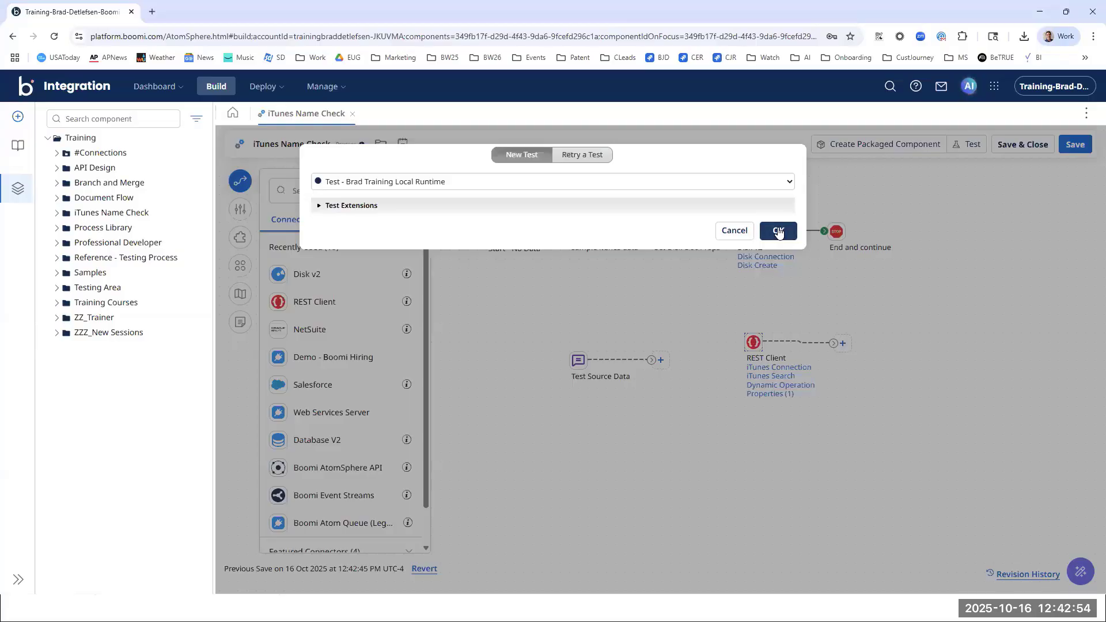
pyautogui.click(779, 231)
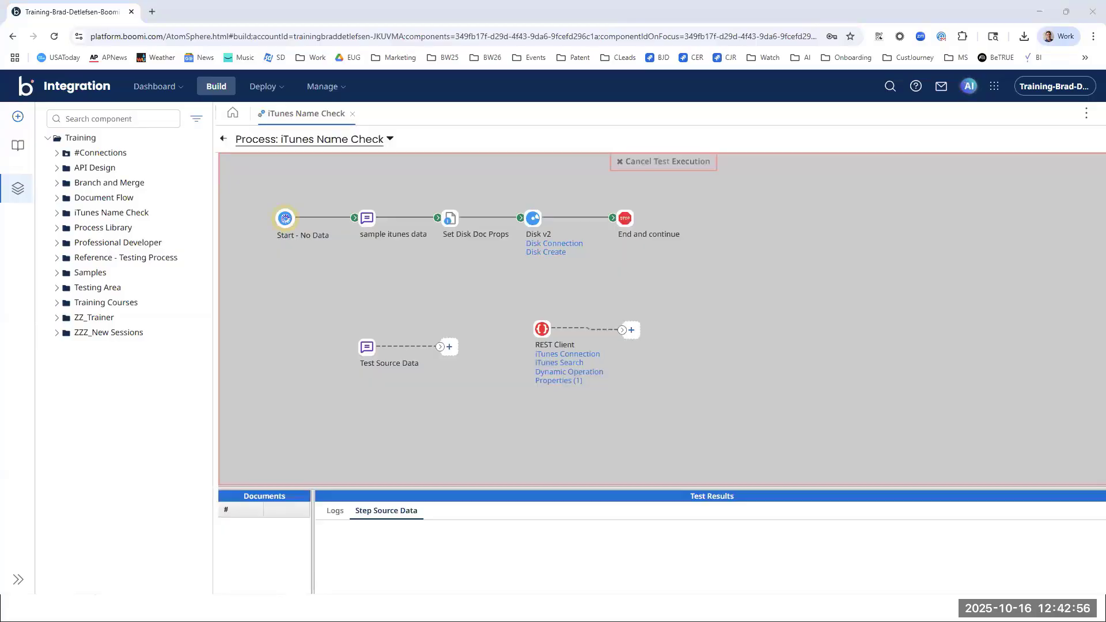
pyautogui.hotkey('alt', 'Tab')
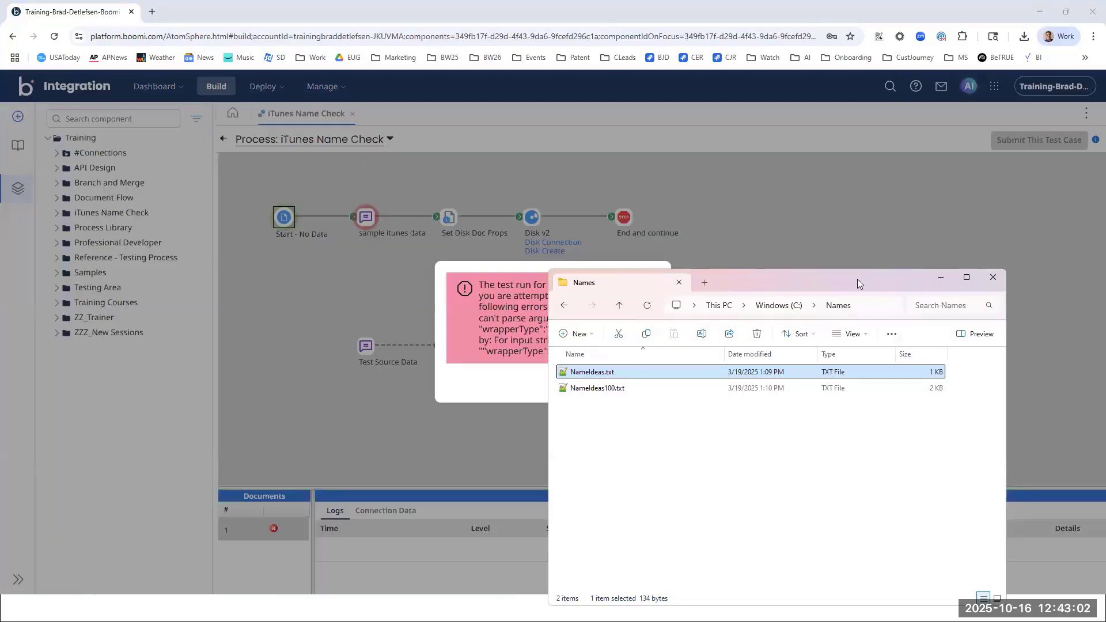
pyautogui.hotkey('alt', 'Tab')
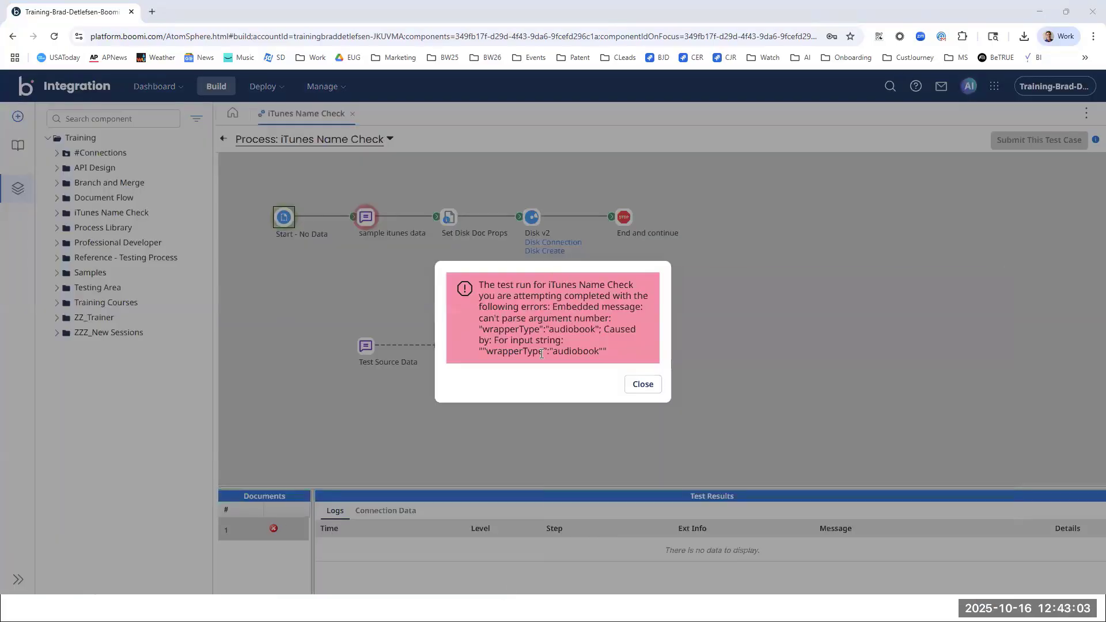
pyautogui.click(641, 385)
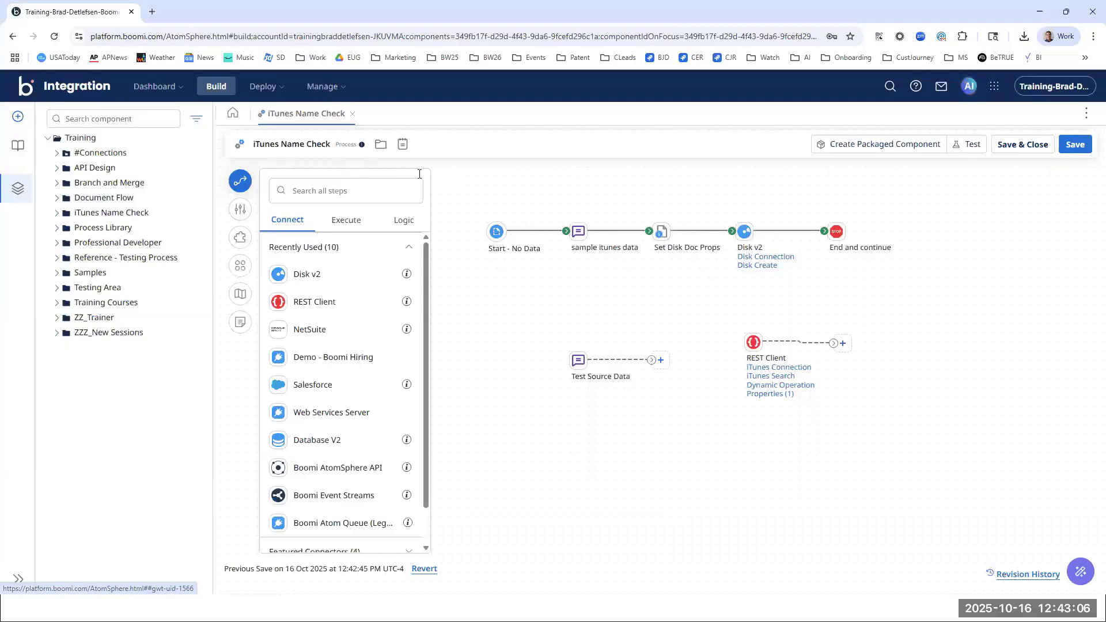
# Step: Replace the sample itunes data step with Test Source Data between the Start and Set Disk Doc Props steps, and connect it
pyautogui.moveTo(566, 231); pyautogui.dragTo(586, 306)
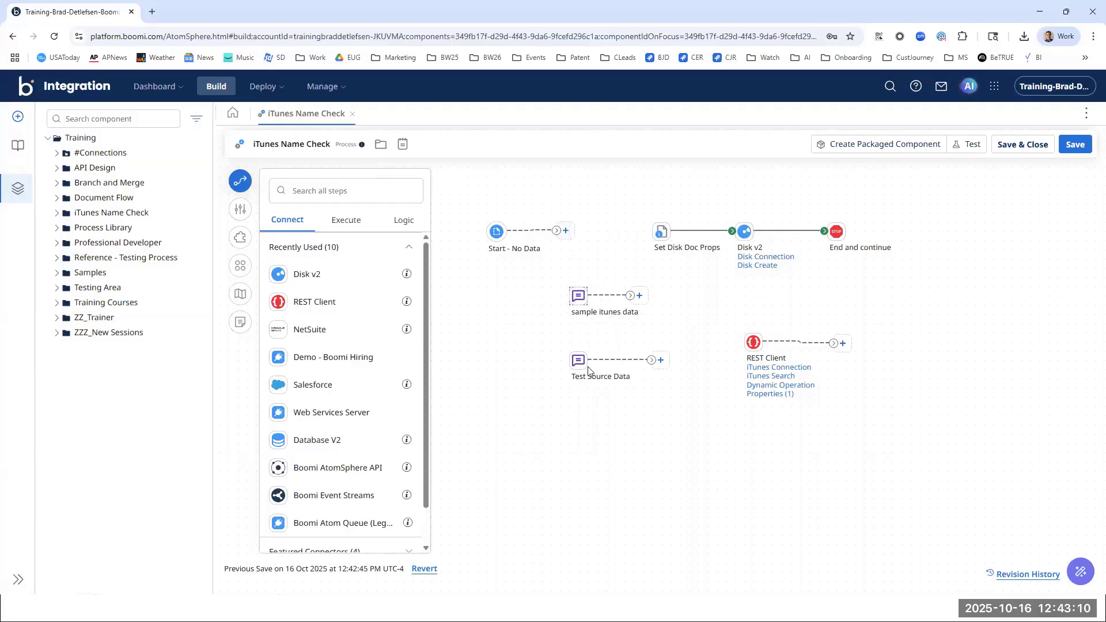
pyautogui.click(588, 371)
pyautogui.moveTo(588, 371); pyautogui.dragTo(571, 233)
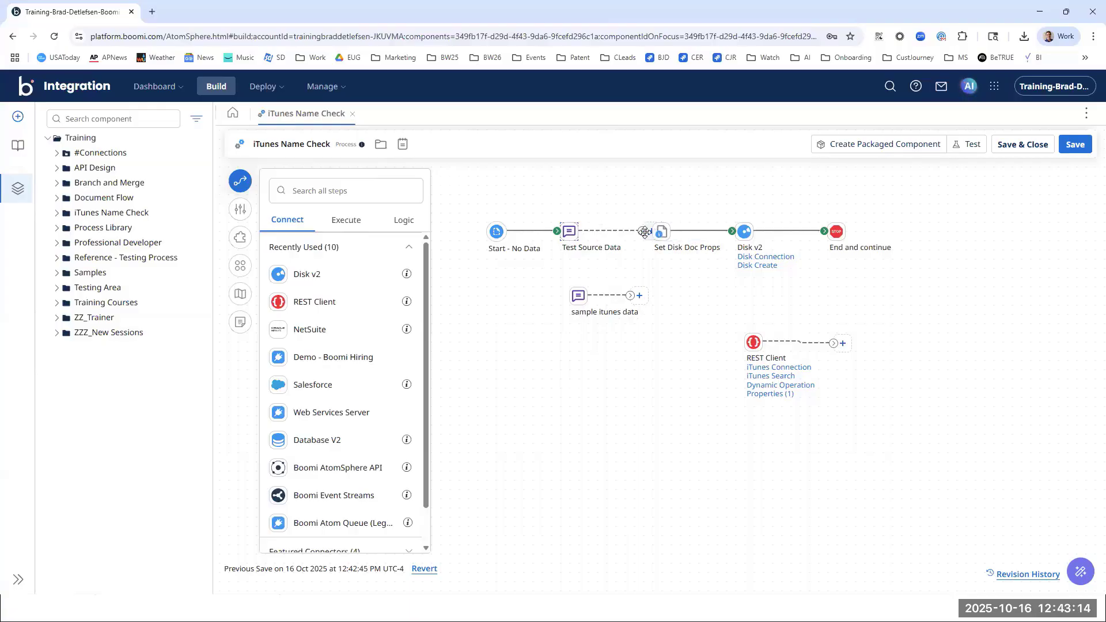
pyautogui.moveTo(645, 232); pyautogui.dragTo(663, 232)
# Step: Start a new test run of the iTunes Name Check process with Test Source Data in the flow
pyautogui.click(971, 149)
pyautogui.click(640, 360)
pyautogui.click(773, 228)
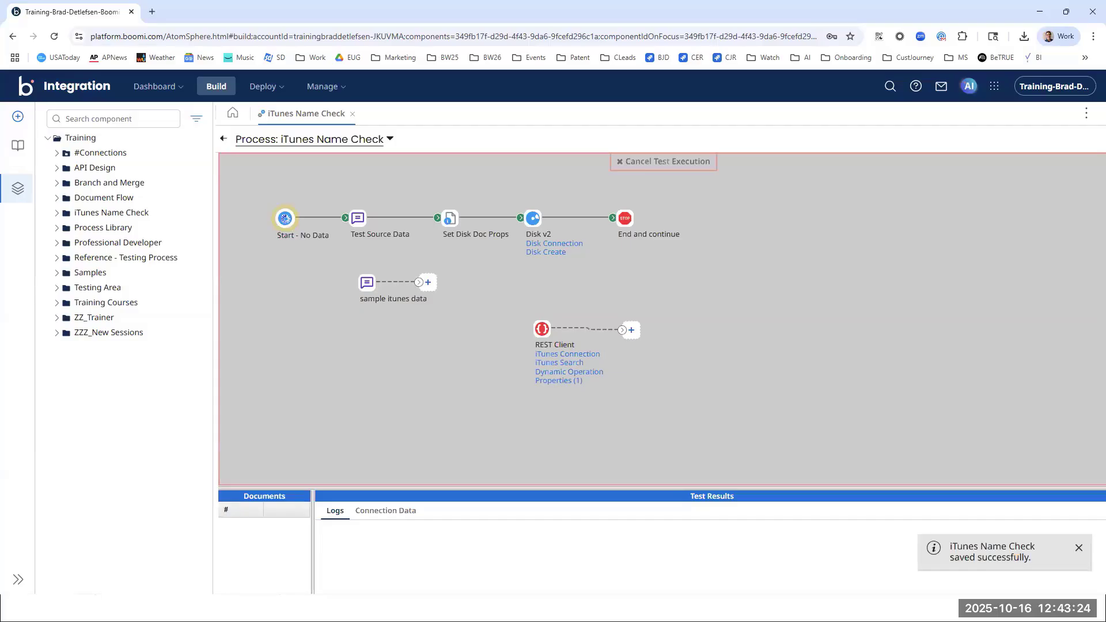
# Step: Check the results file in the C:\Names\Results folder in File Explorer, and return to the process canvas in the browser
pyautogui.hotkey('alt', 'Tab')
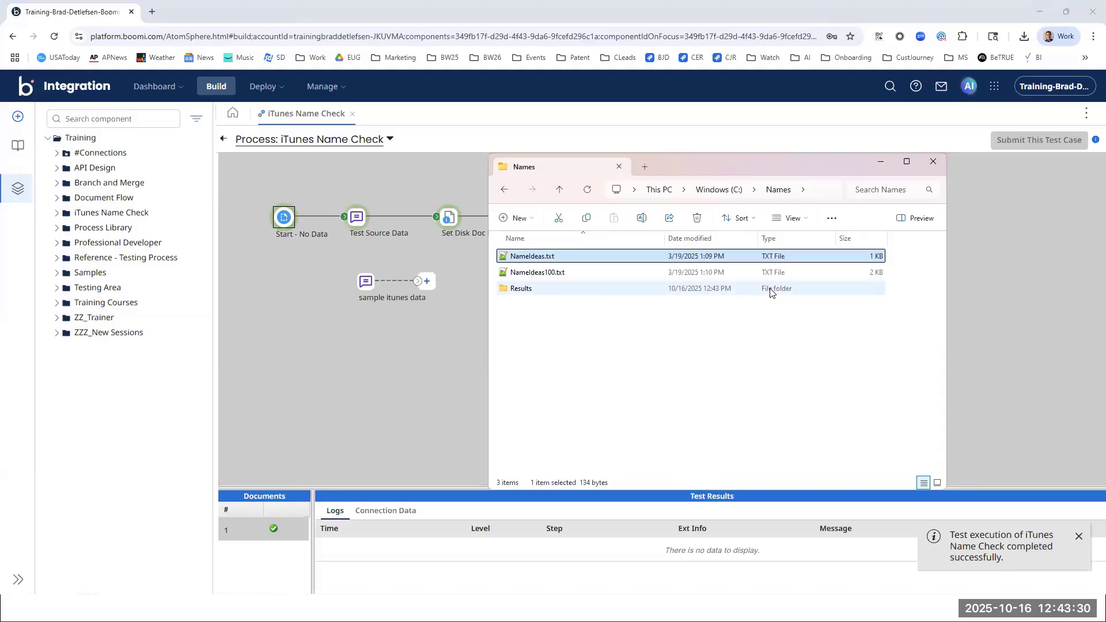
pyautogui.doubleClick(528, 291)
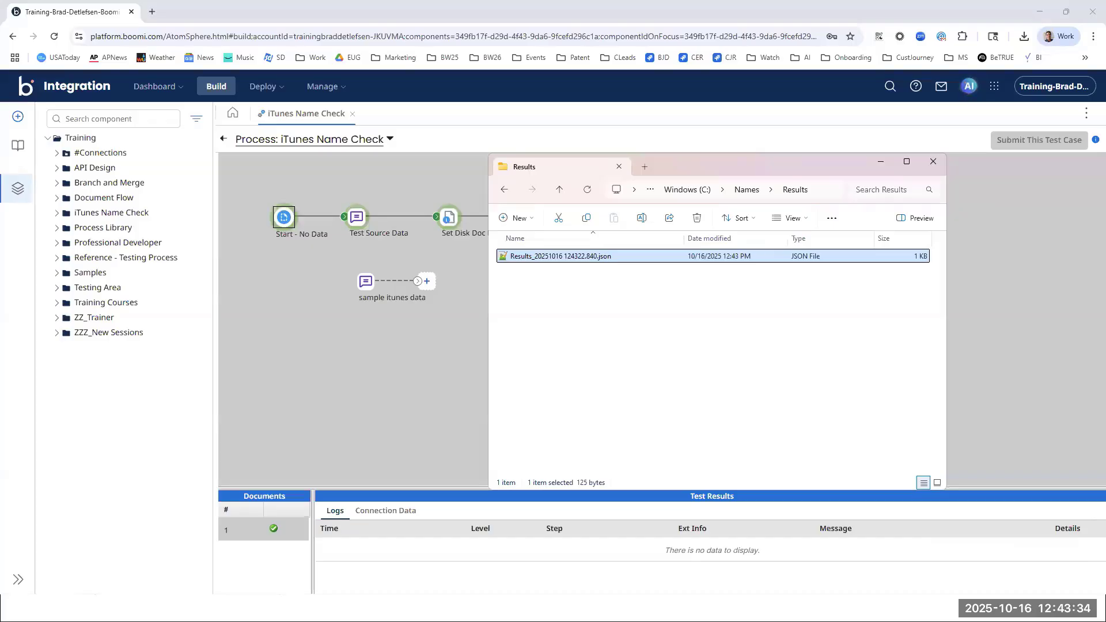
pyautogui.doubleClick(577, 256)
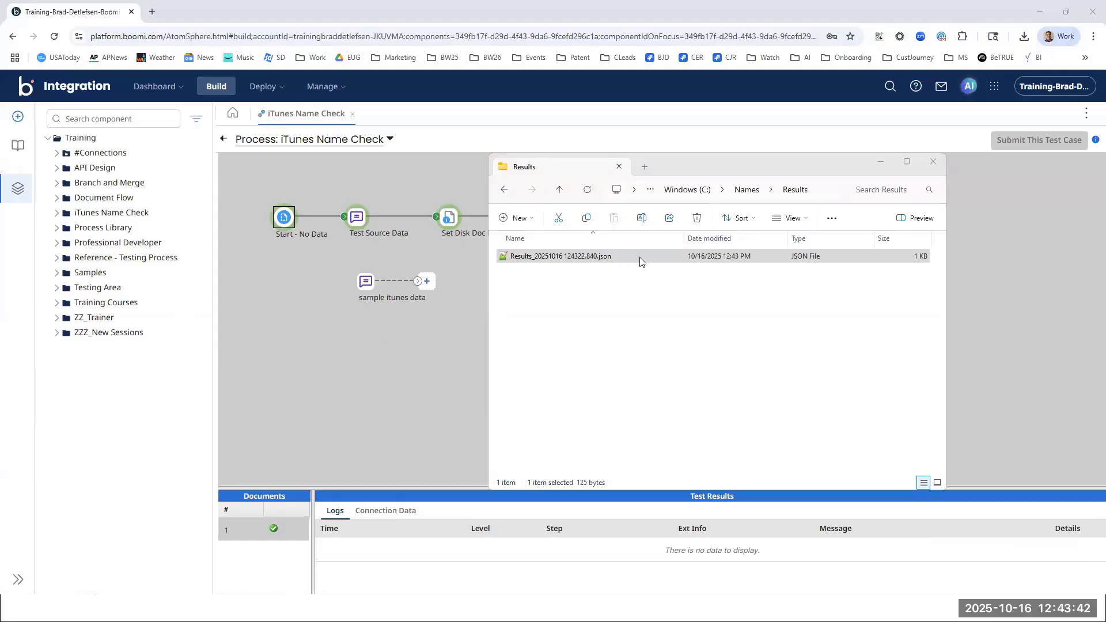
pyautogui.click(779, 254)
pyautogui.click(683, 163)
pyautogui.moveTo(683, 164); pyautogui.dragTo(133, 620)
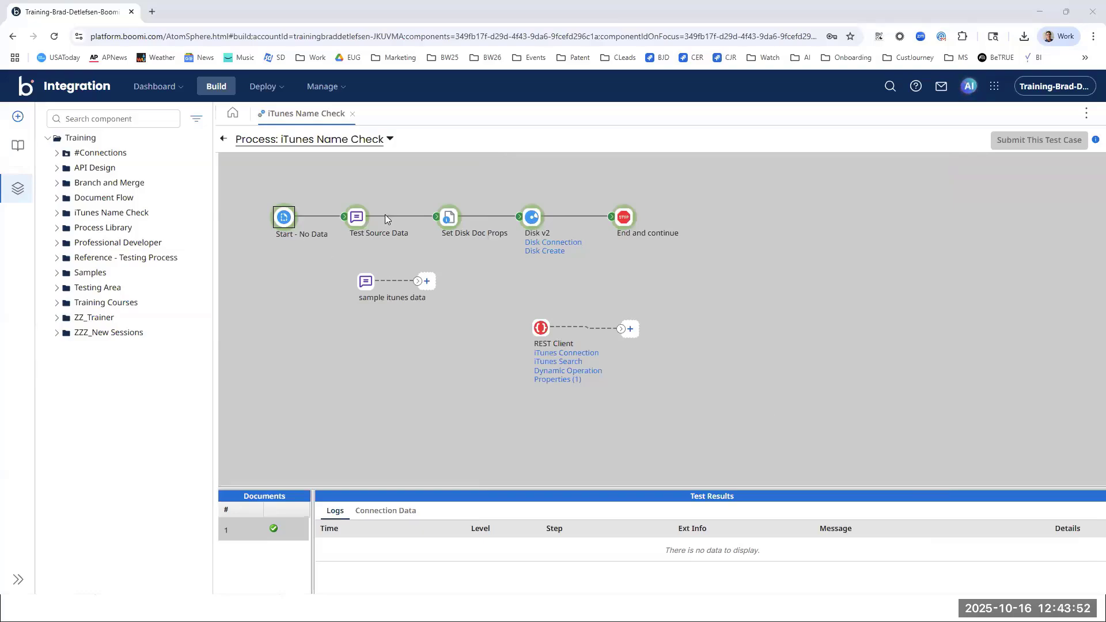
pyautogui.click(224, 139)
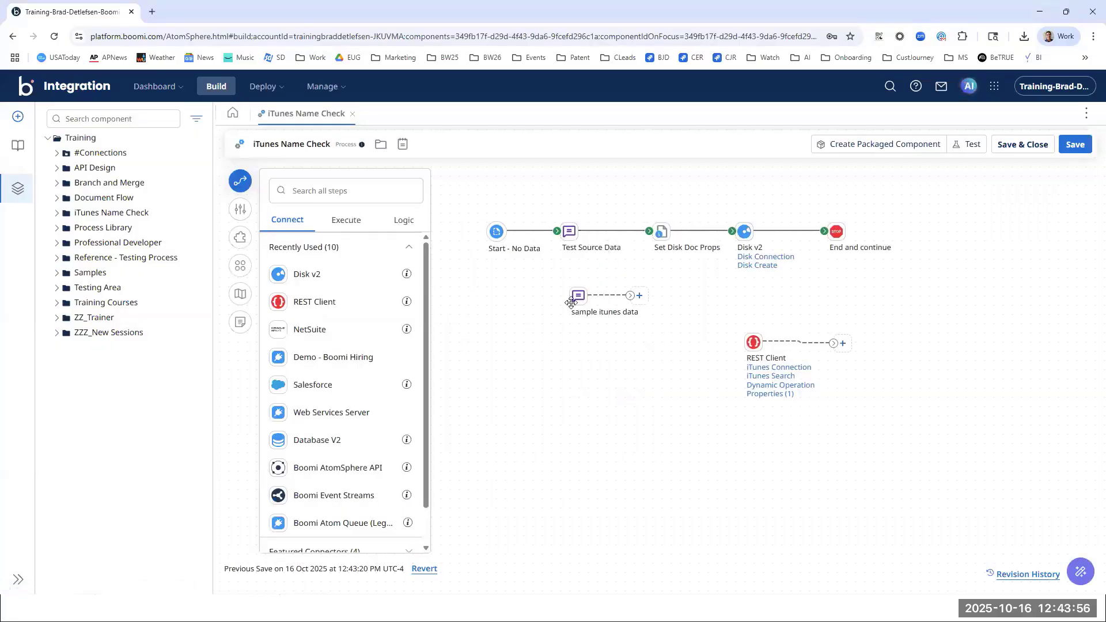
# Step: Move sample itunes data lower, disconnect Test Source Data from Set Disk Doc Props, and shift the three disk output steps aside to free space
pyautogui.moveTo(578, 298); pyautogui.dragTo(562, 393)
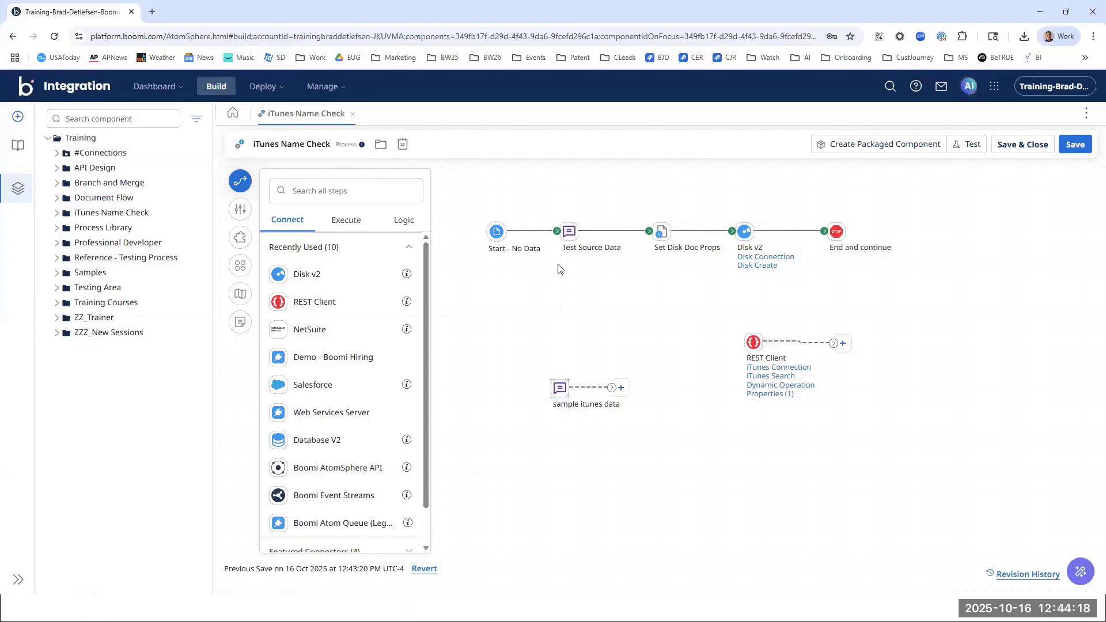
pyautogui.moveTo(556, 231)
pyautogui.mouseDown()
pyautogui.moveTo(544, 237)
pyautogui.moveTo(565, 241)
pyautogui.moveTo(557, 205)
pyautogui.moveTo(570, 231)
pyautogui.mouseUp()
pyautogui.moveTo(662, 233); pyautogui.dragTo(650, 238)
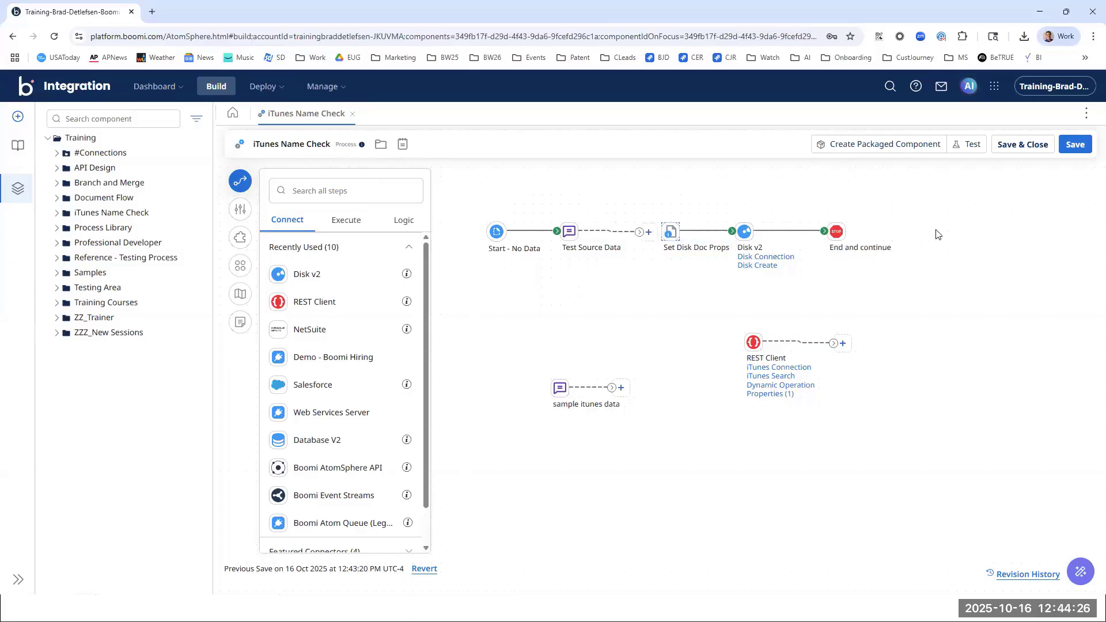
pyautogui.moveTo(936, 234); pyautogui.dragTo(677, 267)
pyautogui.moveTo(743, 246); pyautogui.dragTo(890, 264)
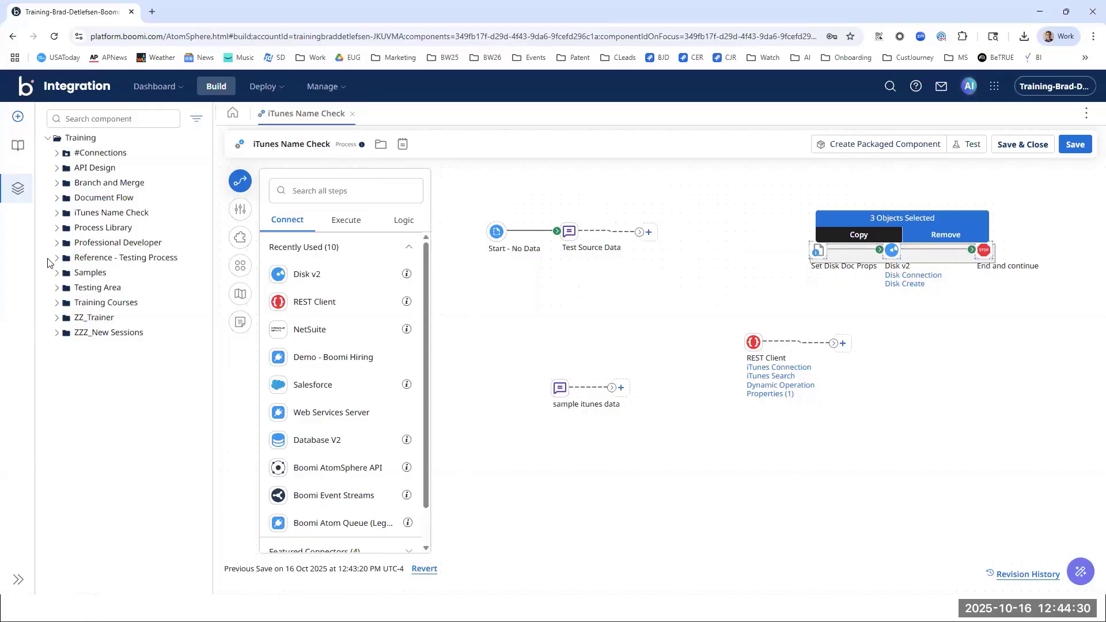
# Step: Start copying the URL Encode map found under Professional Developer, REST Activity, Maps
pyautogui.click(58, 243)
pyautogui.click(64, 258)
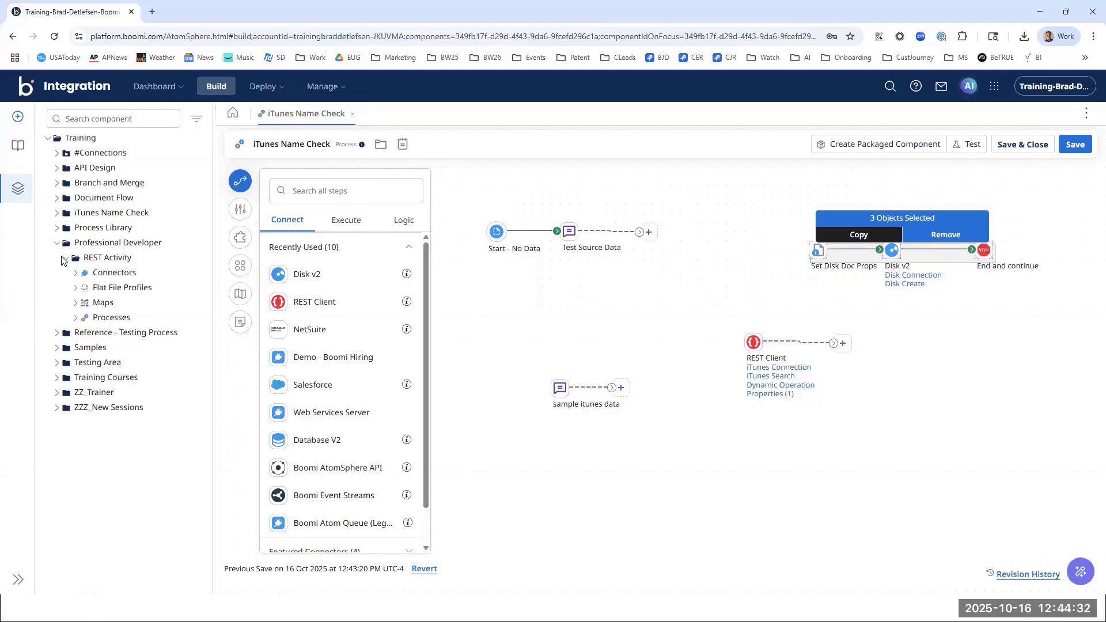
pyautogui.click(75, 302)
pyautogui.moveTo(107, 317); pyautogui.dragTo(124, 318)
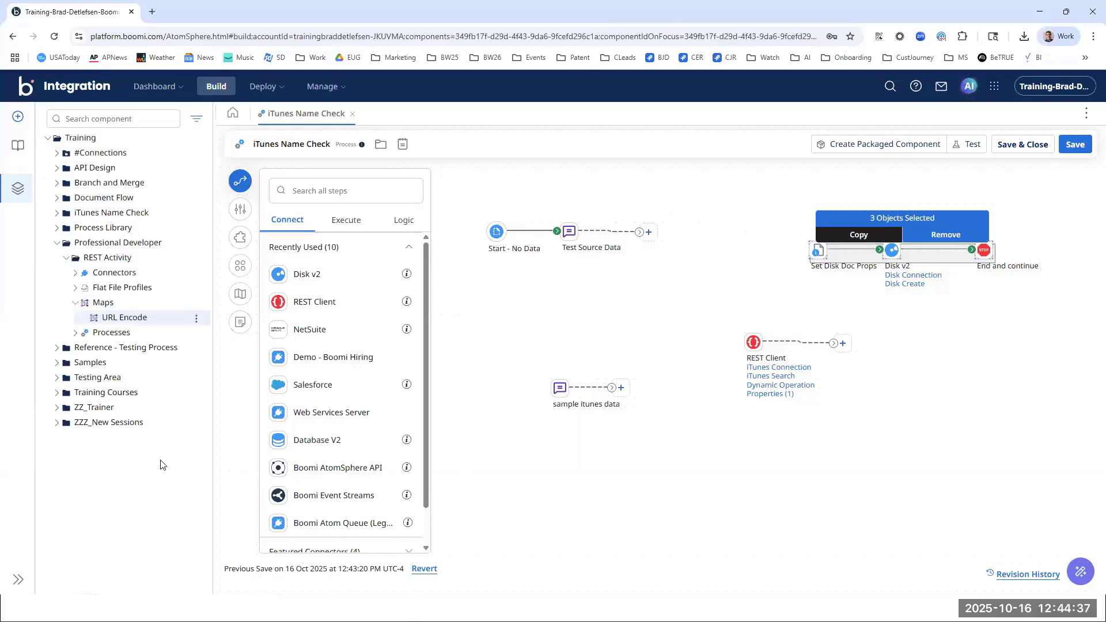
pyautogui.click(196, 320)
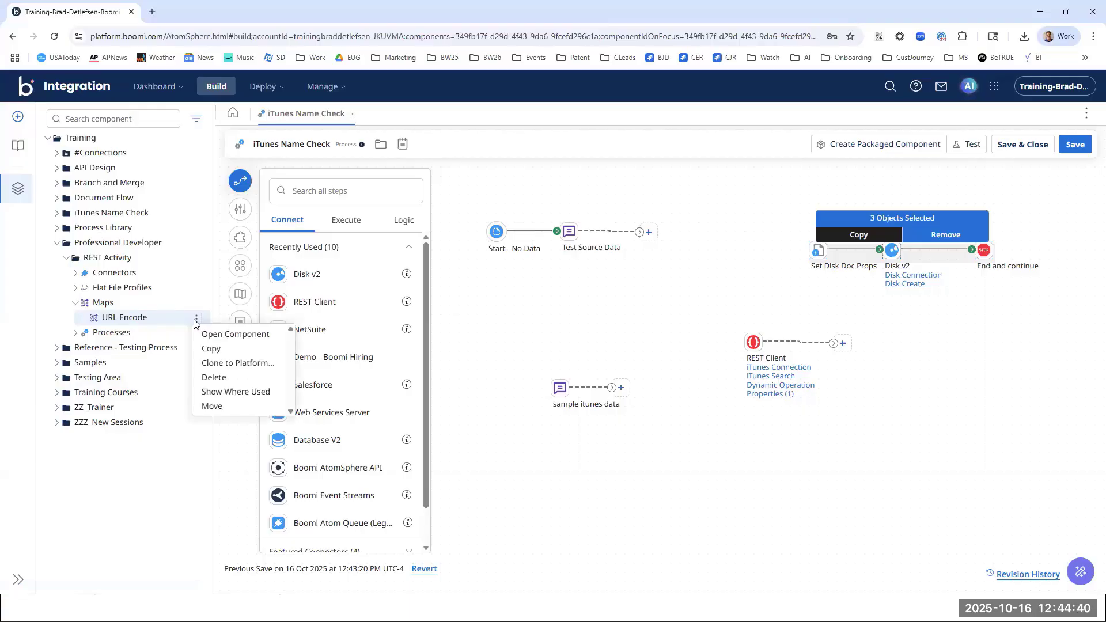
pyautogui.click(109, 334)
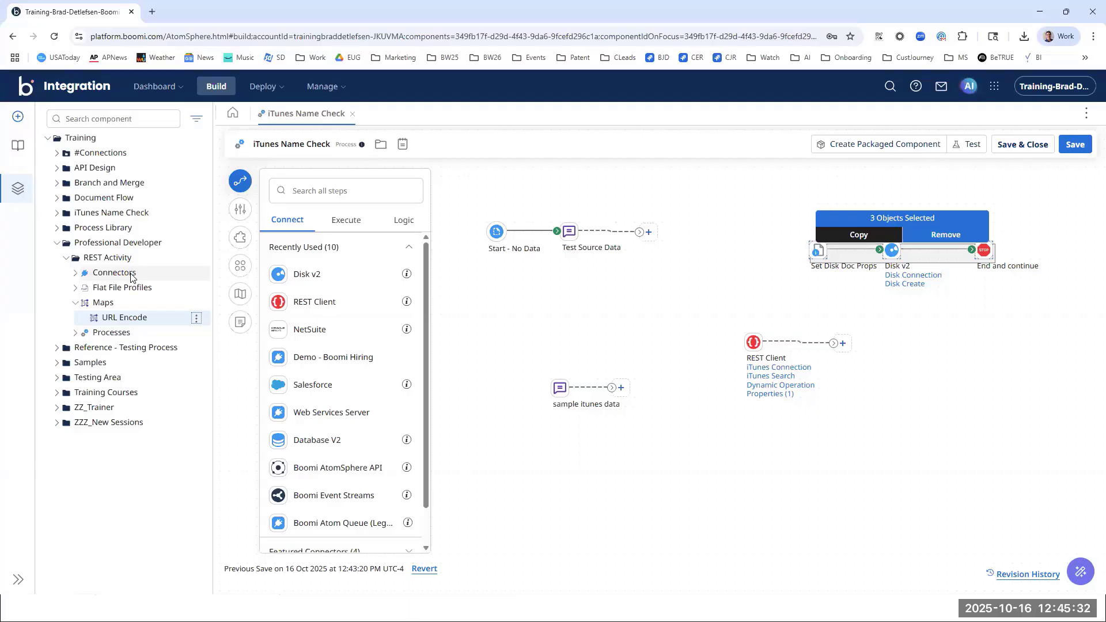
pyautogui.click(198, 320)
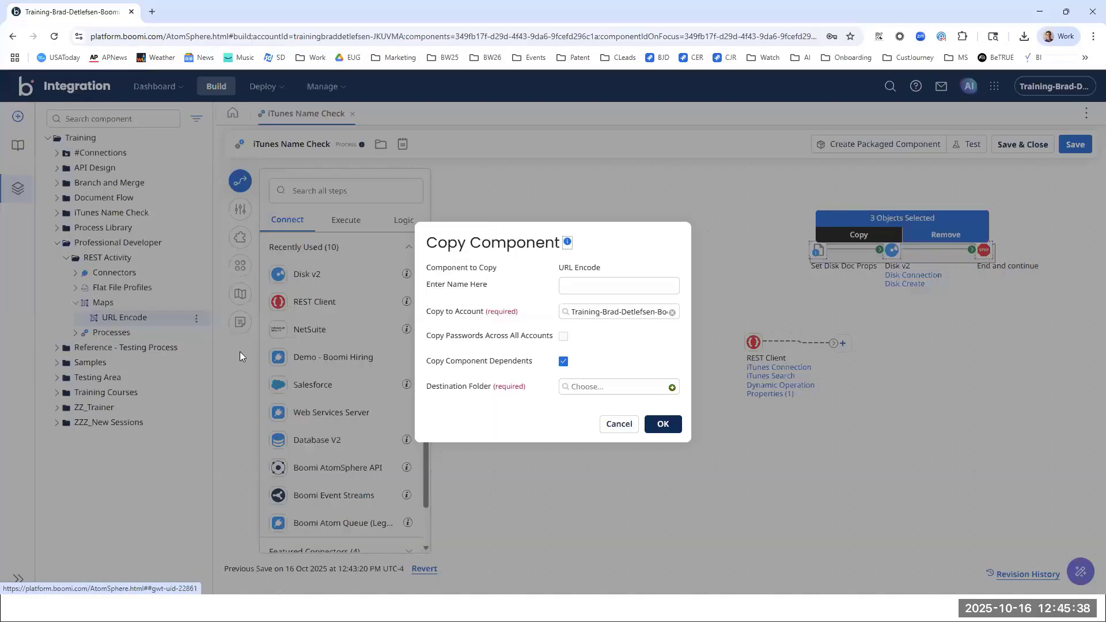
pyautogui.click(211, 349)
# Step: Name the map copy iTunes URL Encode, choose \Training\iTunes Name Check as the destination folder, and create it
pyautogui.click(598, 288)
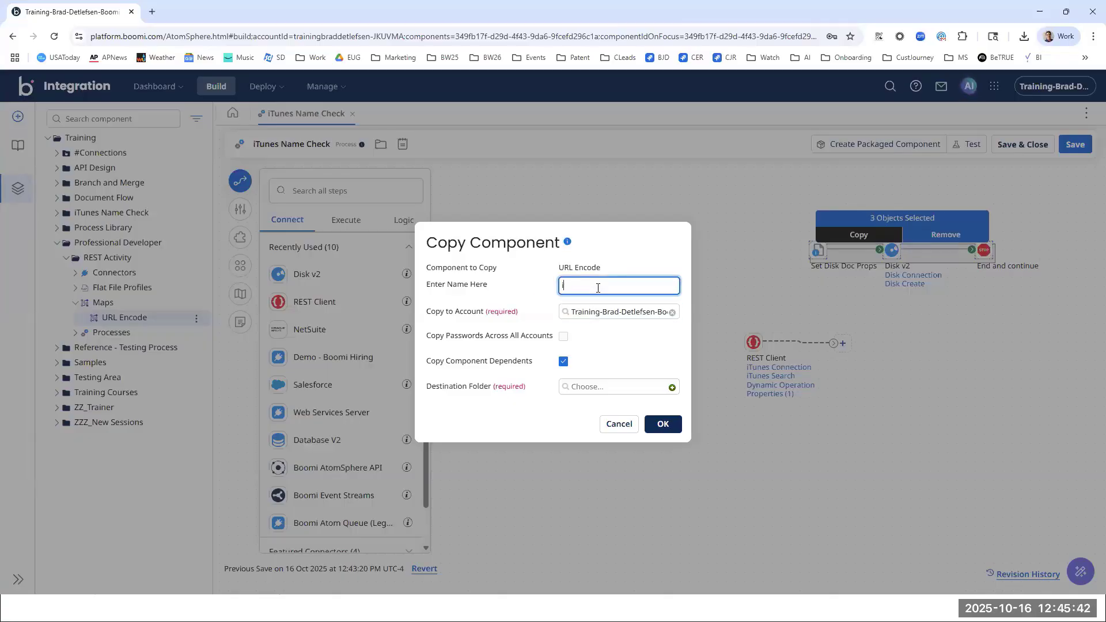
pyautogui.write('iTune')
pyautogui.press('BackSpace')
pyautogui.press('BackSpace')
pyautogui.press('BackSpace')
pyautogui.write('unes URL Encode')
pyautogui.click(603, 394)
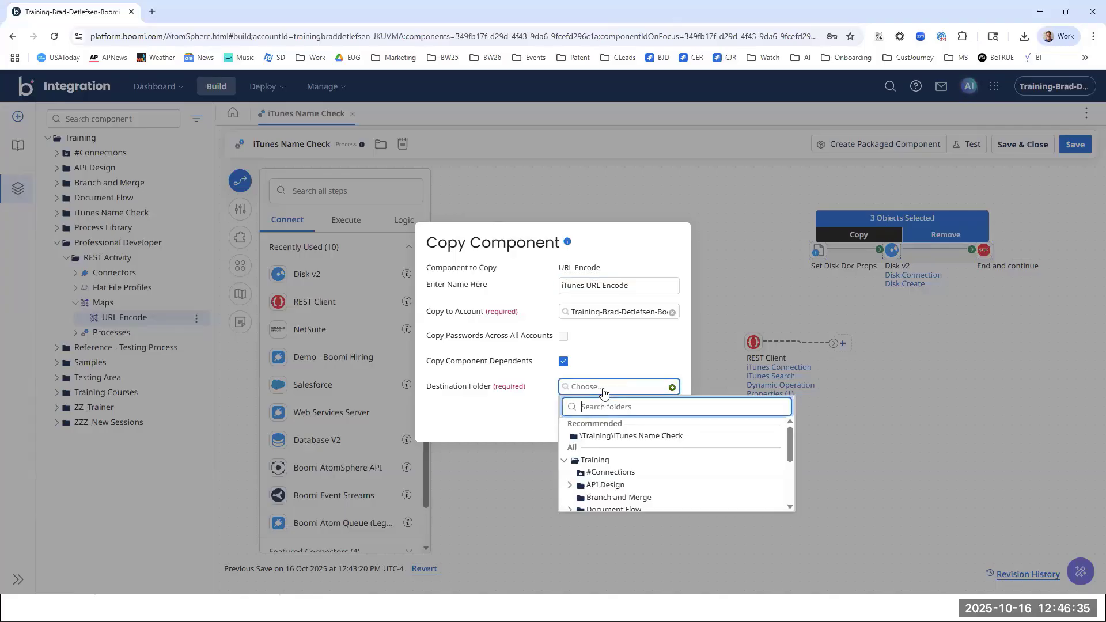
pyautogui.click(635, 434)
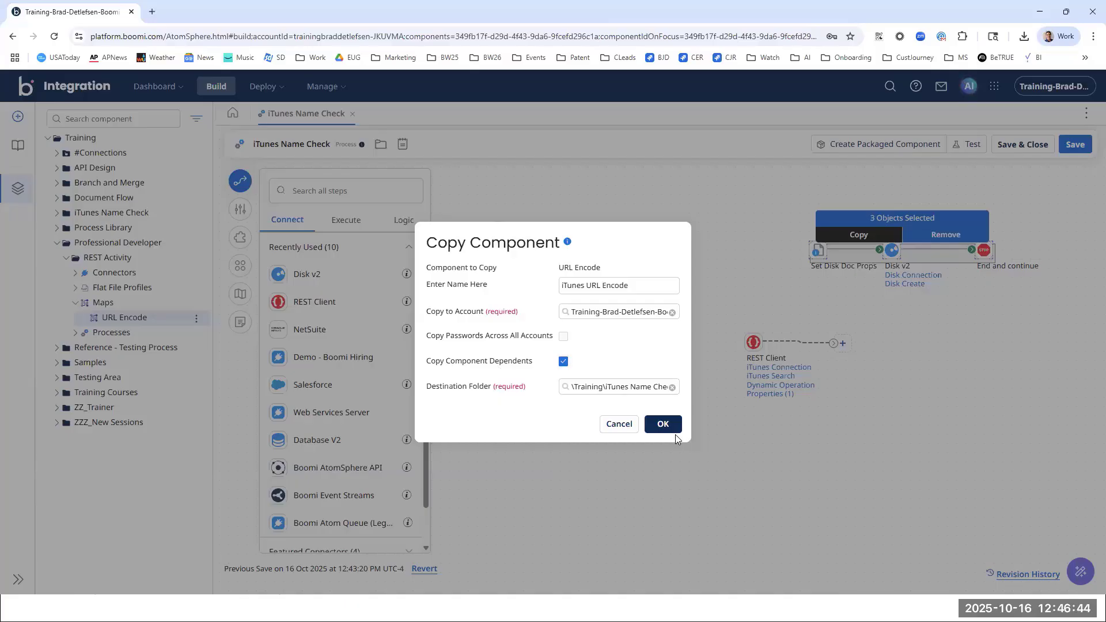
pyautogui.click(662, 423)
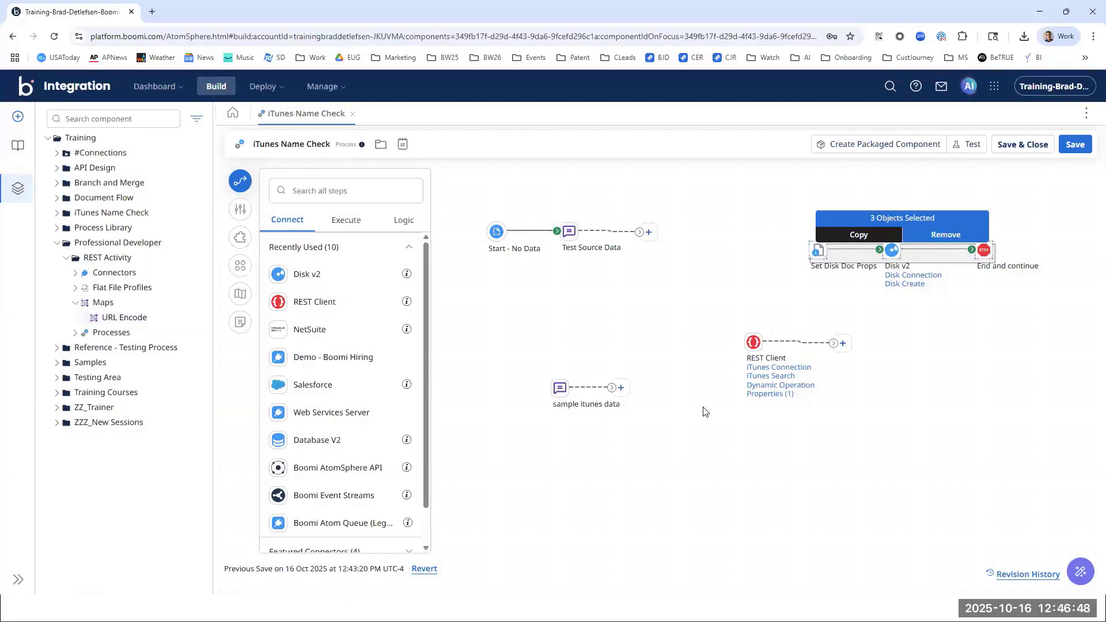
# Step: Open the copied iTunes URL Encode map from the iTunes Name Check folder and expand the elements of both its profiles
pyautogui.click(57, 213)
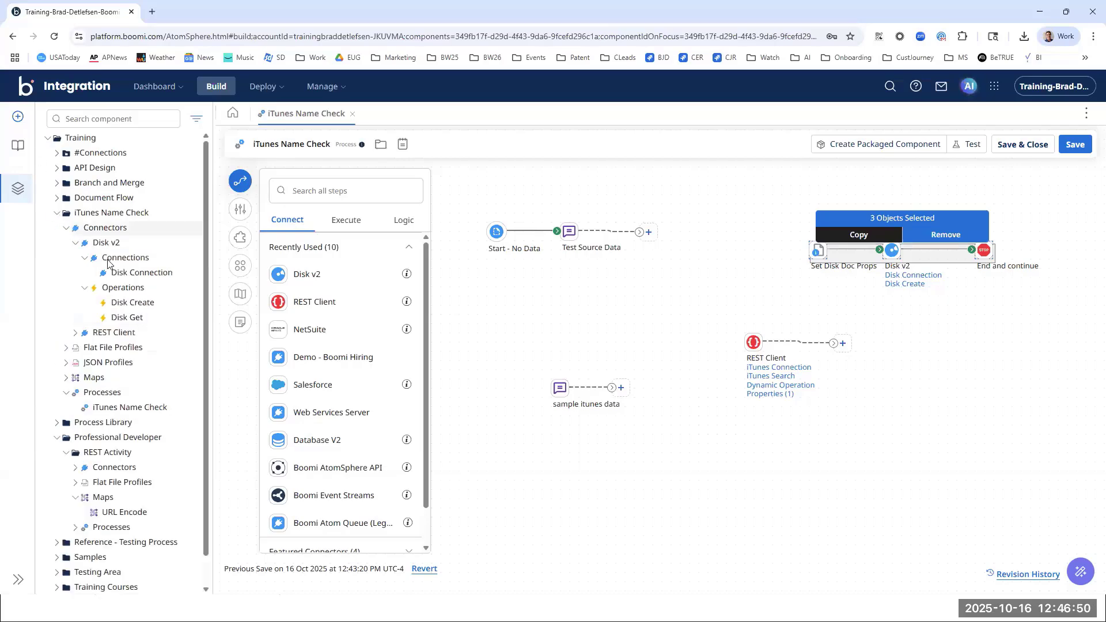
pyautogui.click(66, 228)
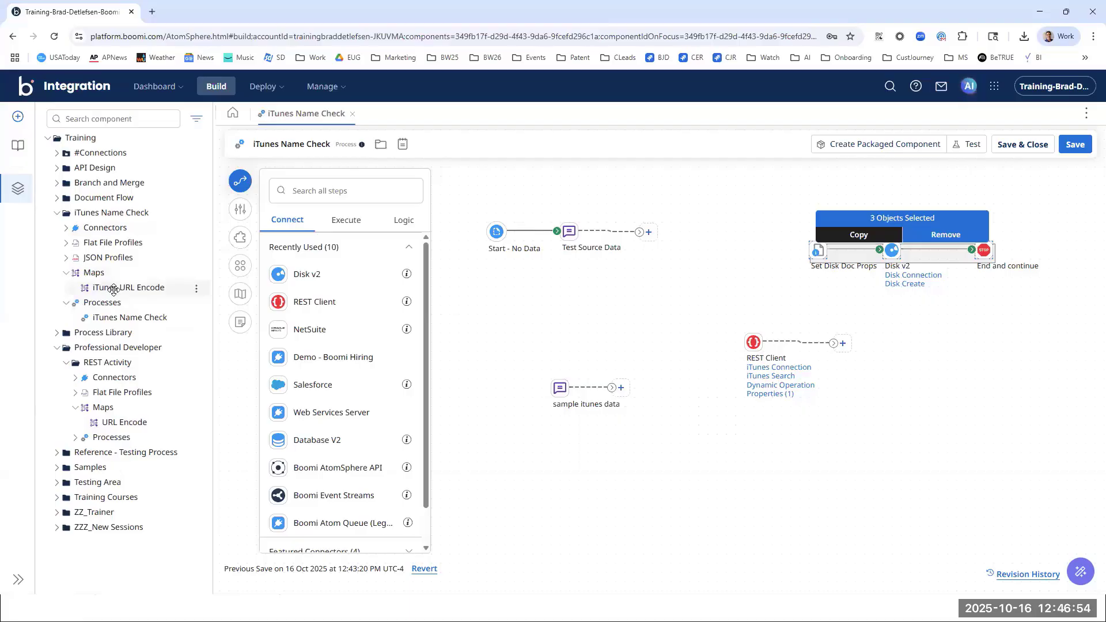
pyautogui.click(112, 288)
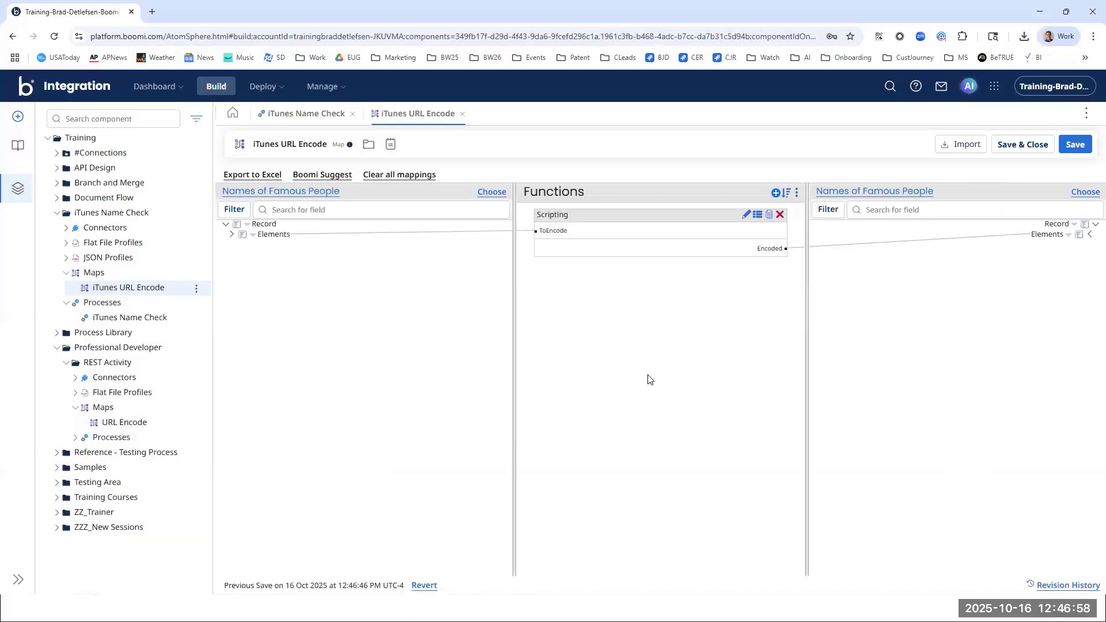
pyautogui.click(232, 235)
pyautogui.click(1089, 235)
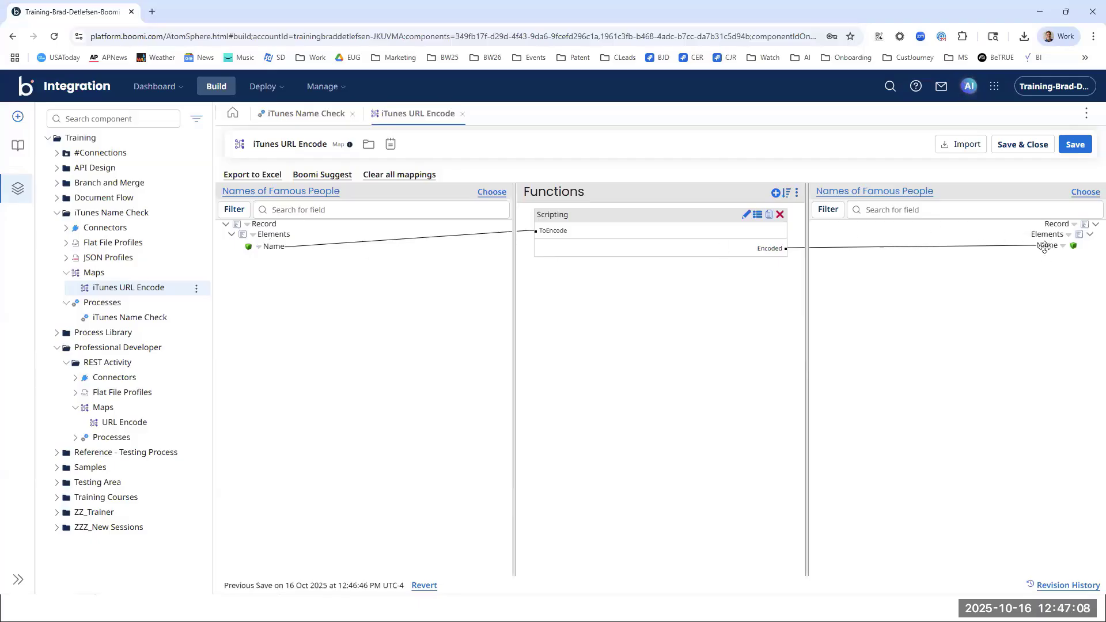
# Step: Rename the map's Names of Famous People profile as Names, save it, and close the profile and the map
pyautogui.click(315, 190)
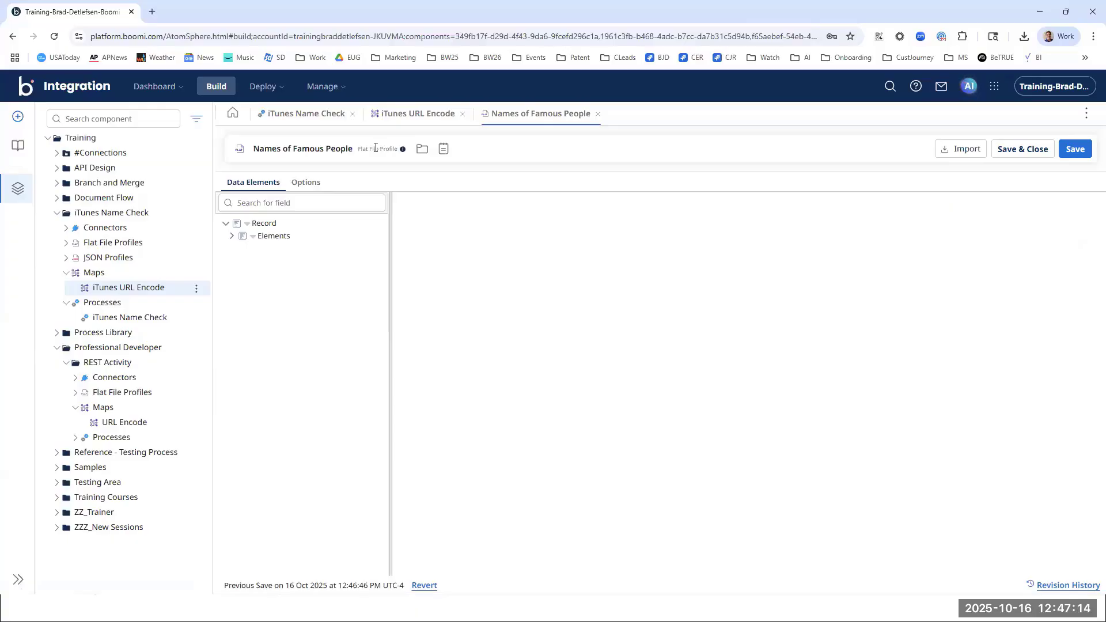
pyautogui.click(231, 235)
pyautogui.click(277, 248)
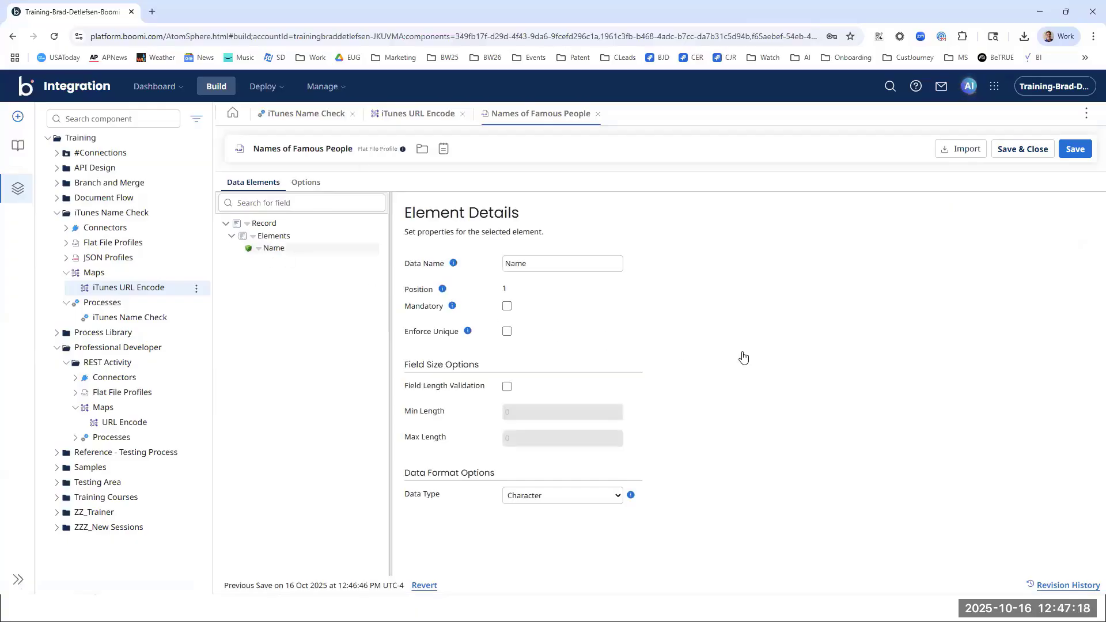
pyautogui.click(317, 148)
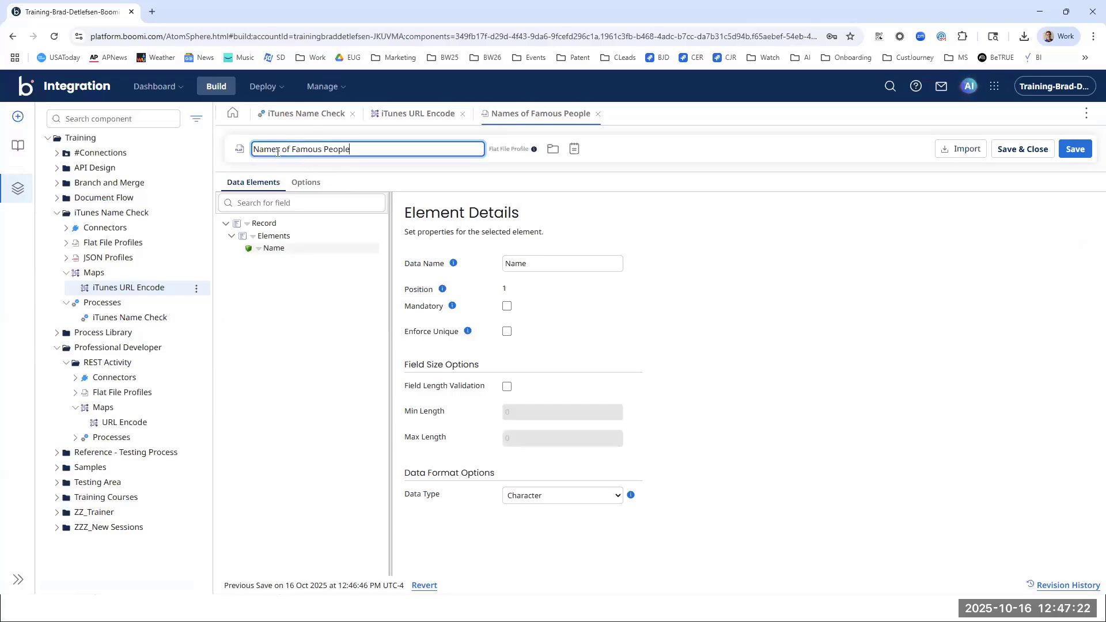
pyautogui.moveTo(278, 152); pyautogui.dragTo(402, 186)
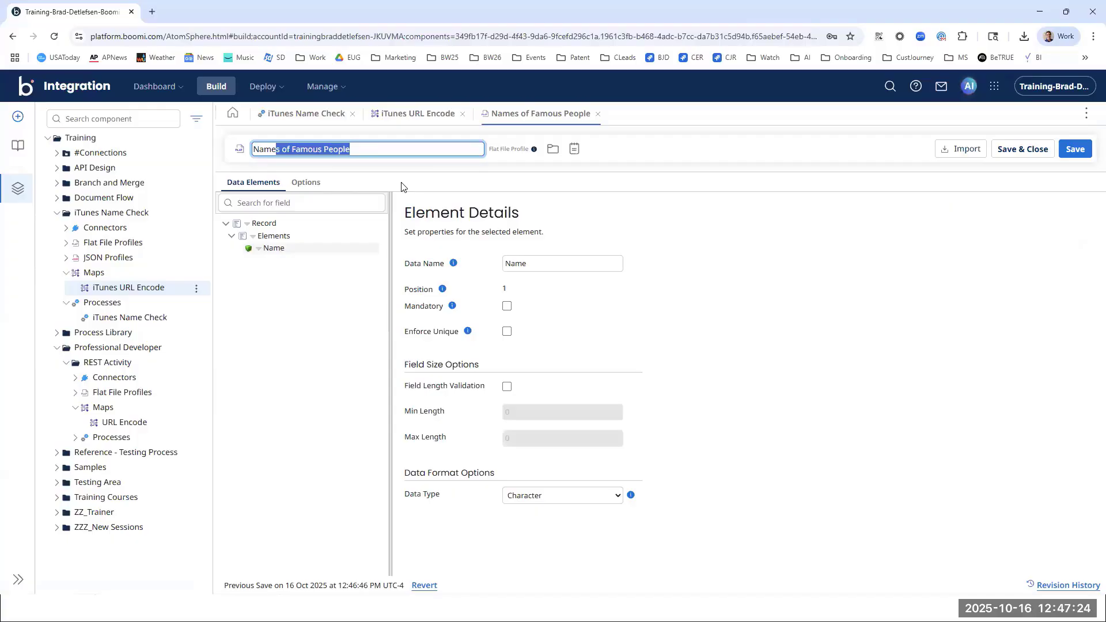
pyautogui.write('s')
pyautogui.press('Return')
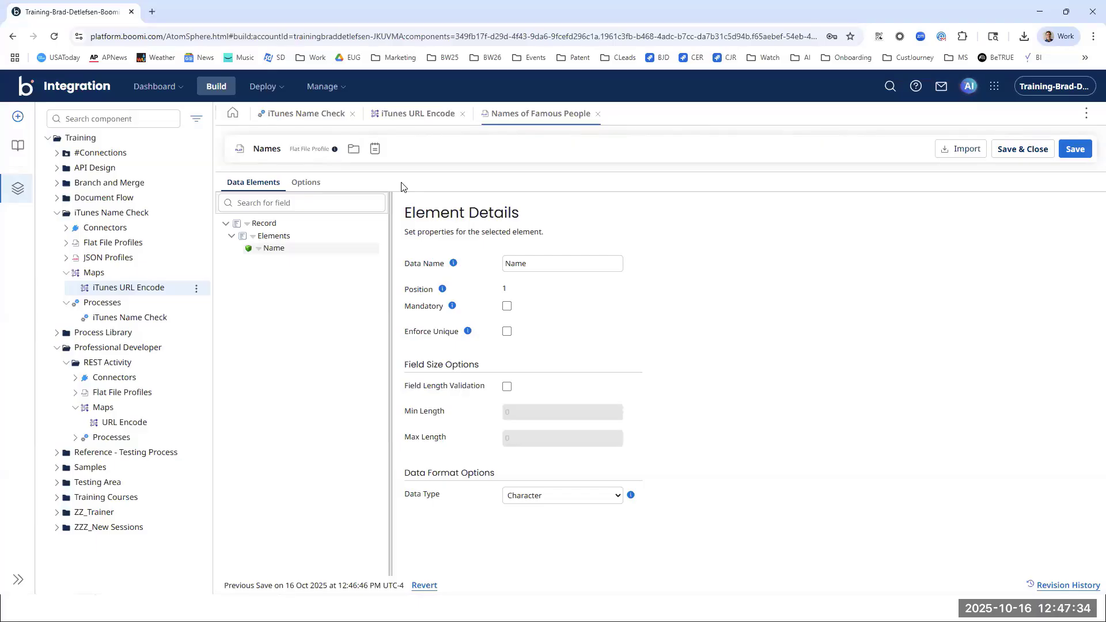
pyautogui.click(1018, 160)
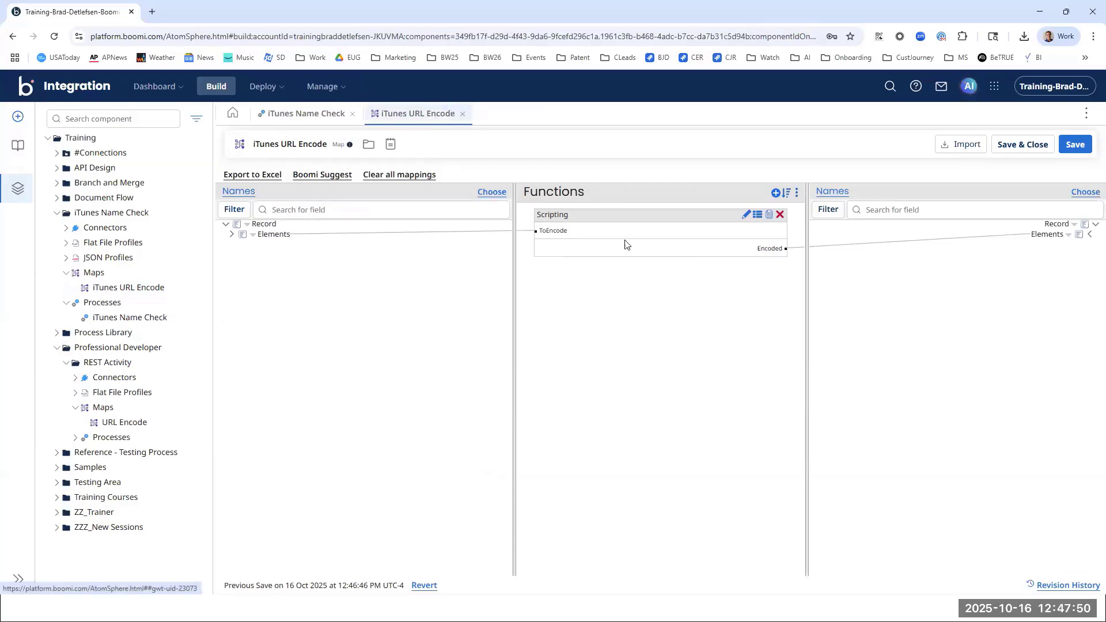
pyautogui.click(699, 266)
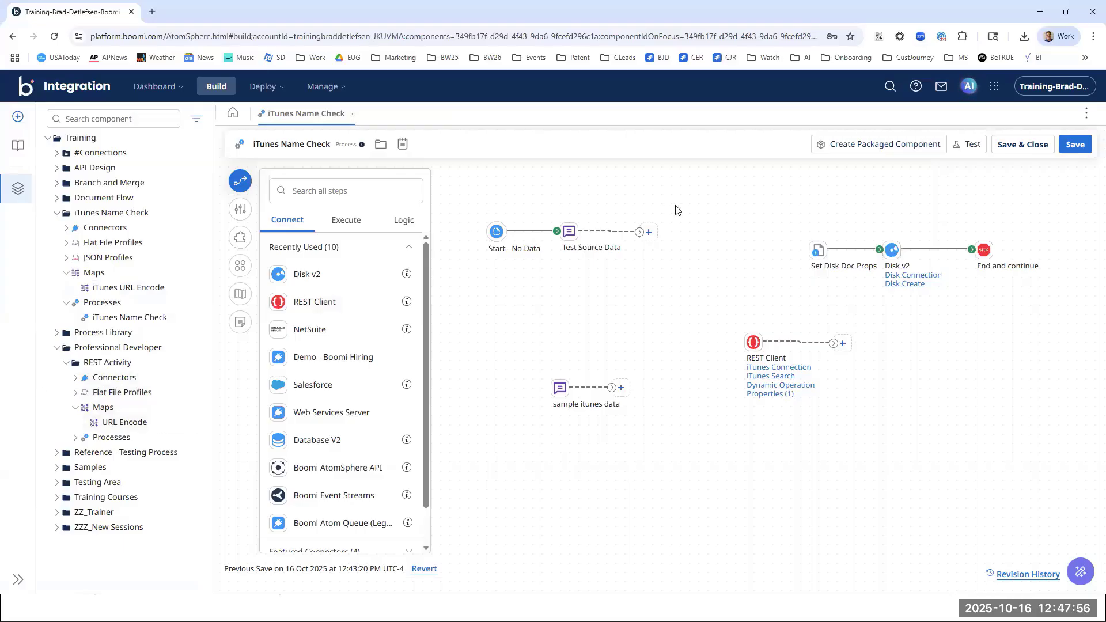
# Step: Add a Map step after Test Source Data on the canvas, using the URL Encode map from Professional Developer
pyautogui.click(354, 222)
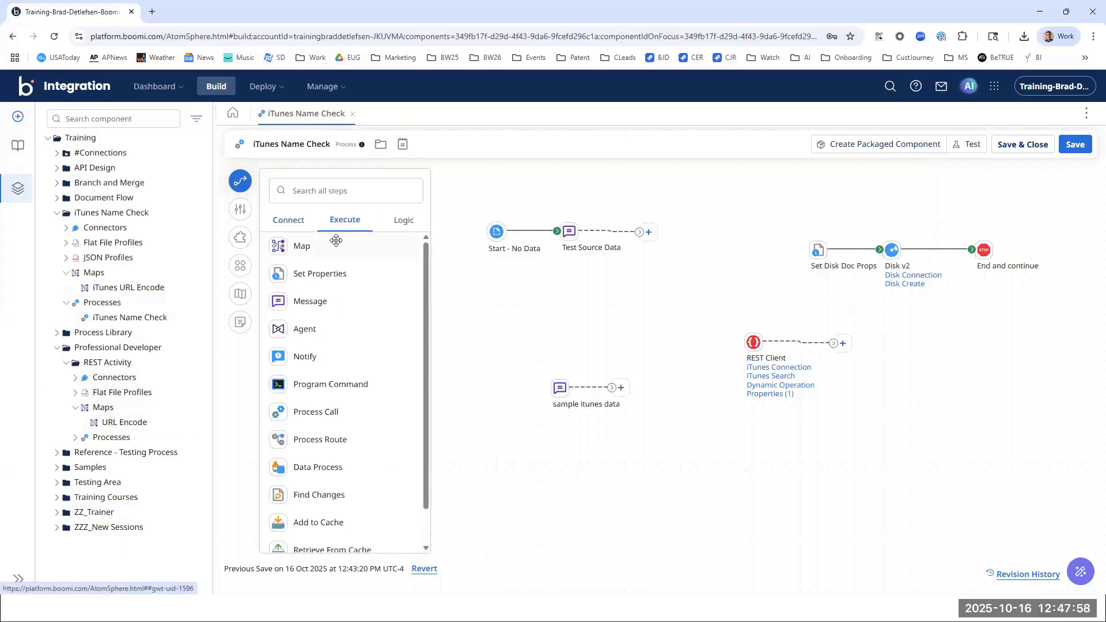
pyautogui.moveTo(681, 244)
pyautogui.mouseDown()
pyautogui.moveTo(707, 232)
pyautogui.moveTo(694, 238)
pyautogui.mouseUp()
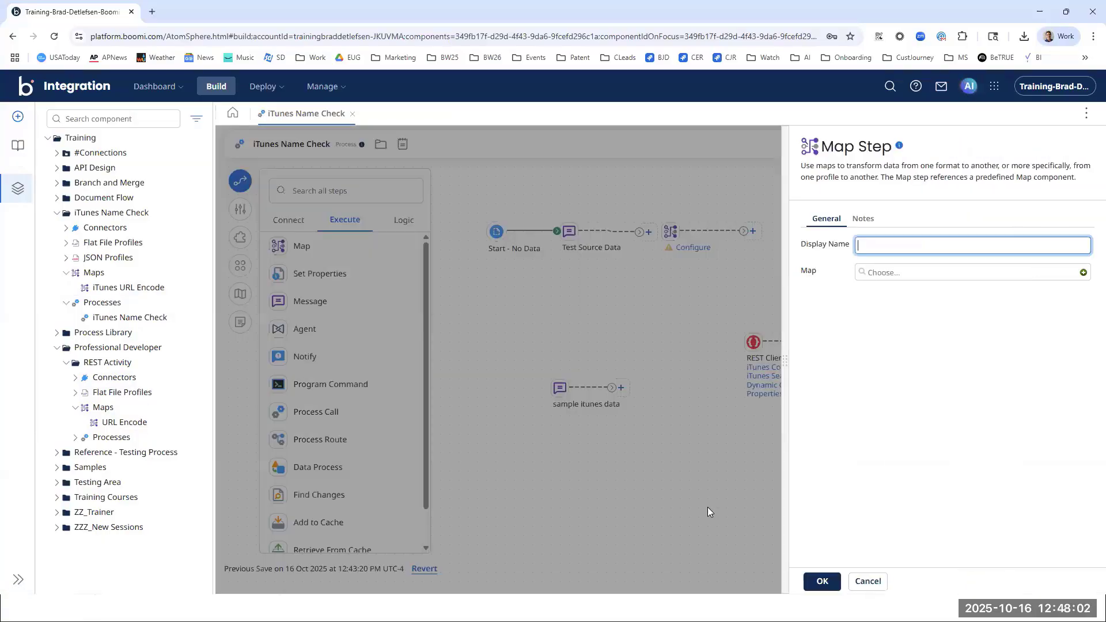
pyautogui.moveTo(106, 416); pyautogui.dragTo(943, 274)
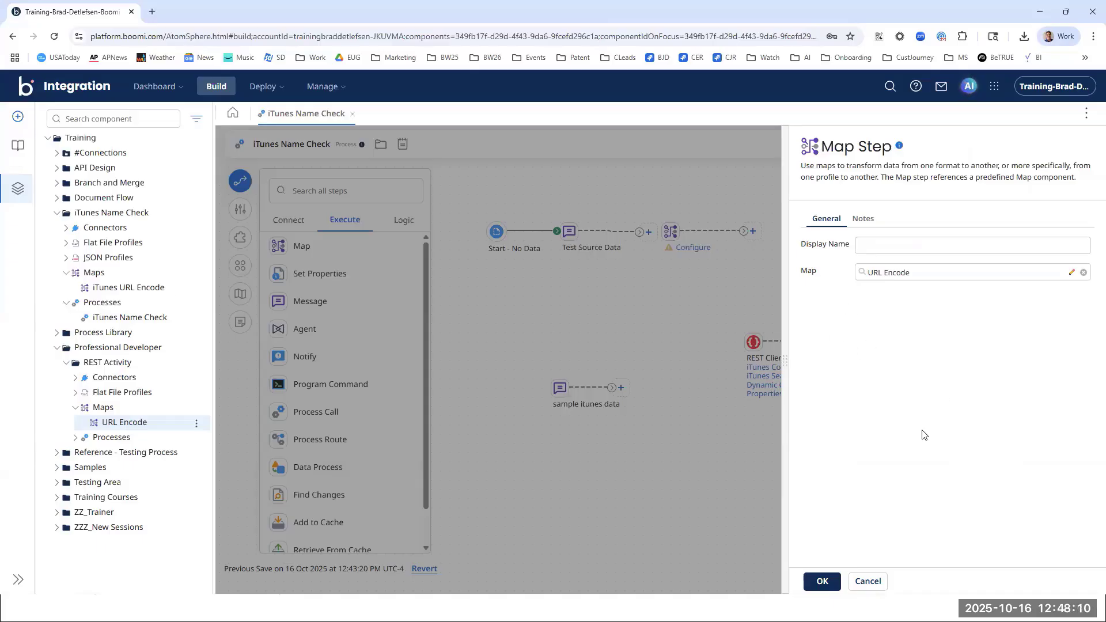
pyautogui.click(813, 582)
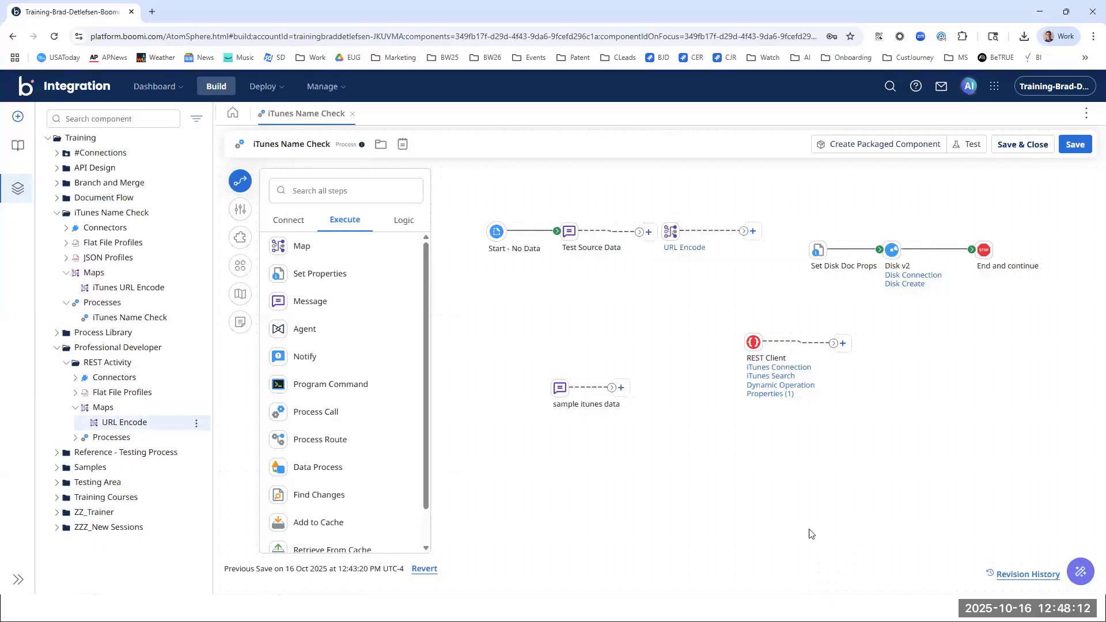
# Step: Connect Test Source Data to the URL Encode map and add a Stop step after the map
pyautogui.moveTo(639, 231); pyautogui.dragTo(678, 247)
pyautogui.click(751, 231)
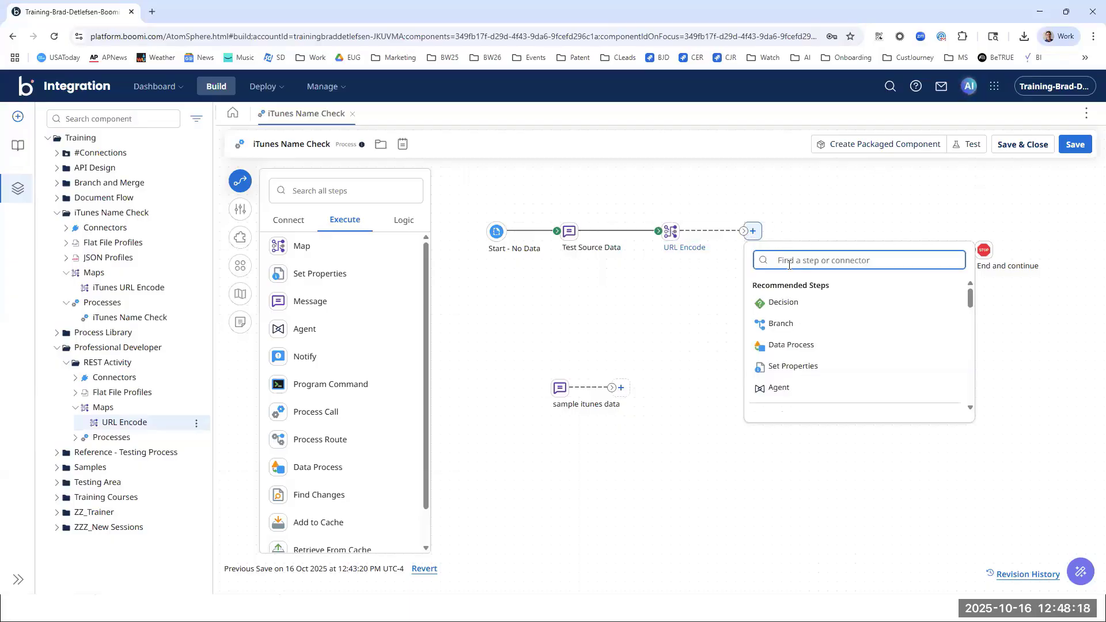
pyautogui.write('stop')
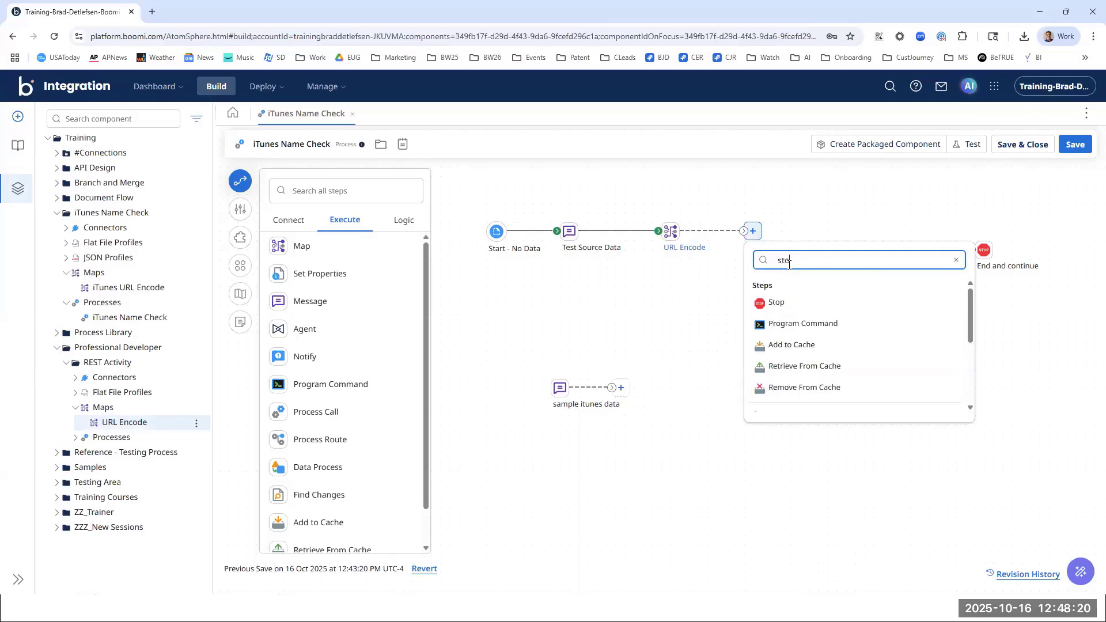
pyautogui.click(766, 301)
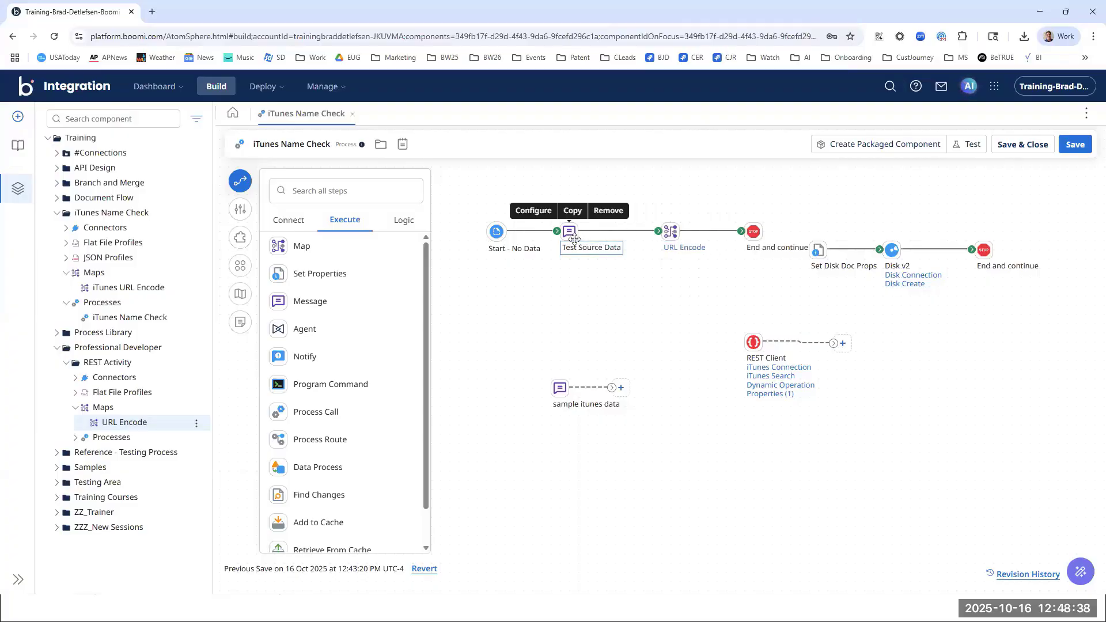
# Step: Save the iTunes Name Check process and run it in test mode
pyautogui.click(973, 144)
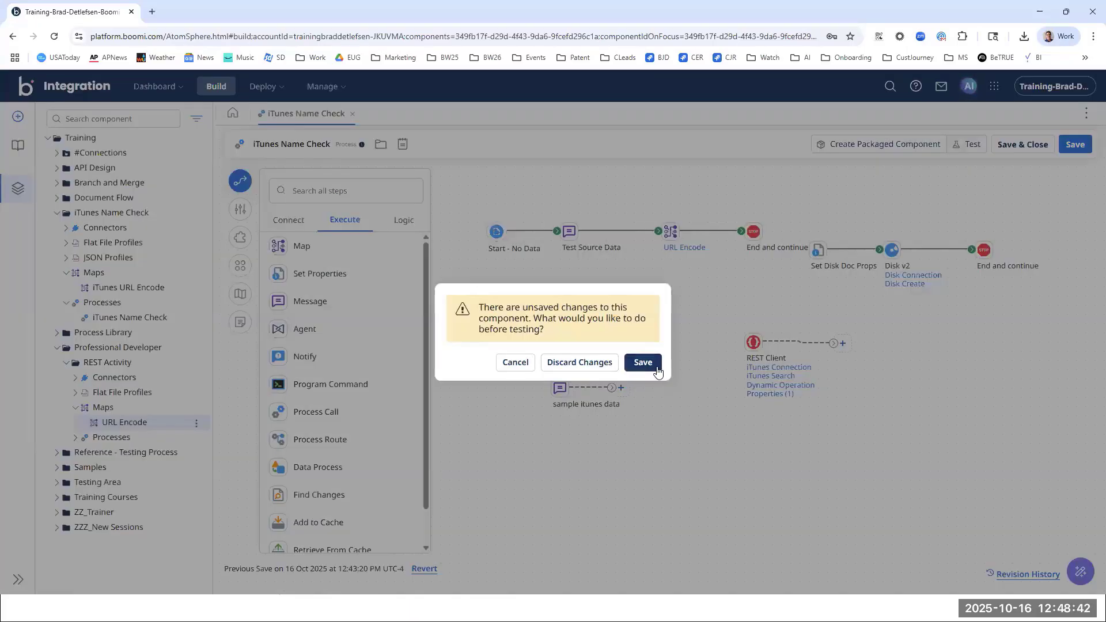
pyautogui.click(656, 366)
pyautogui.click(791, 237)
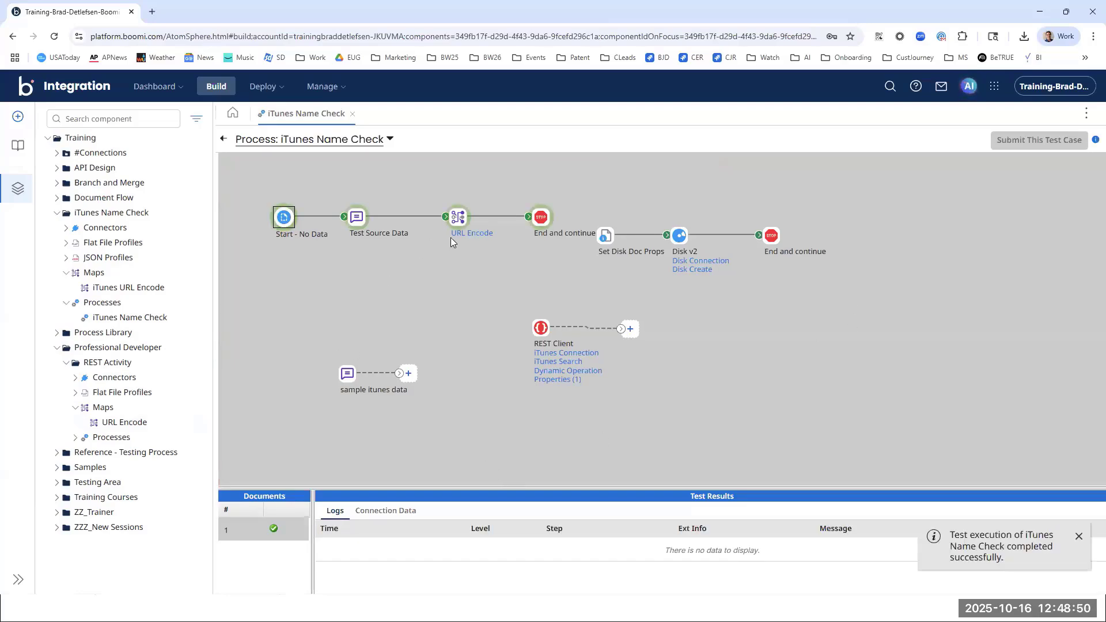
# Step: Open the source data document that reached the Stop step in the test results
pyautogui.click(541, 217)
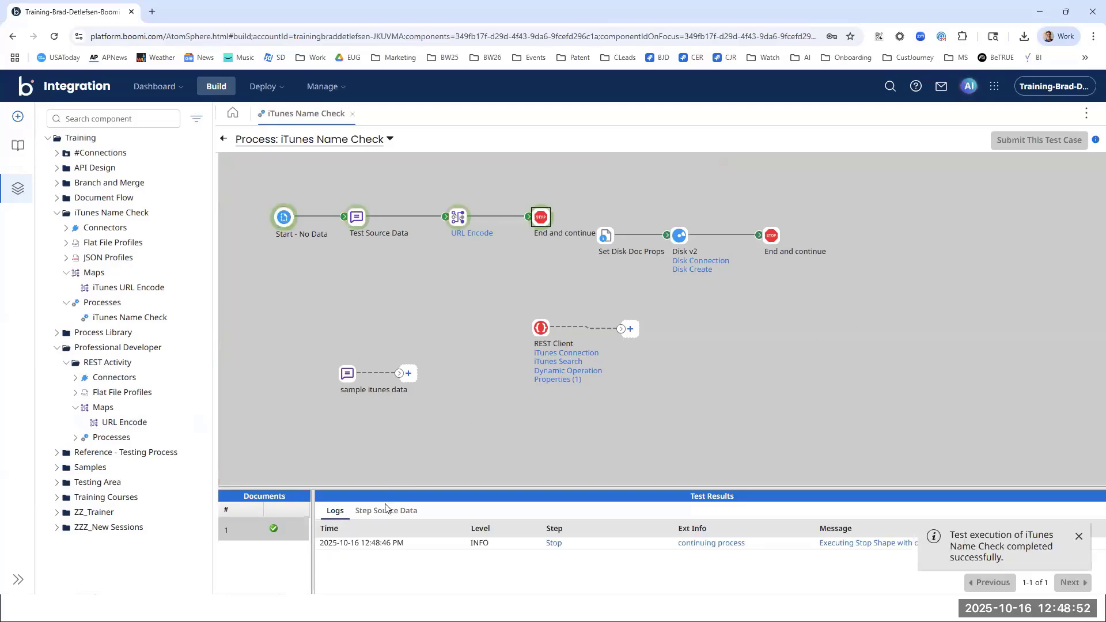
pyautogui.click(385, 510)
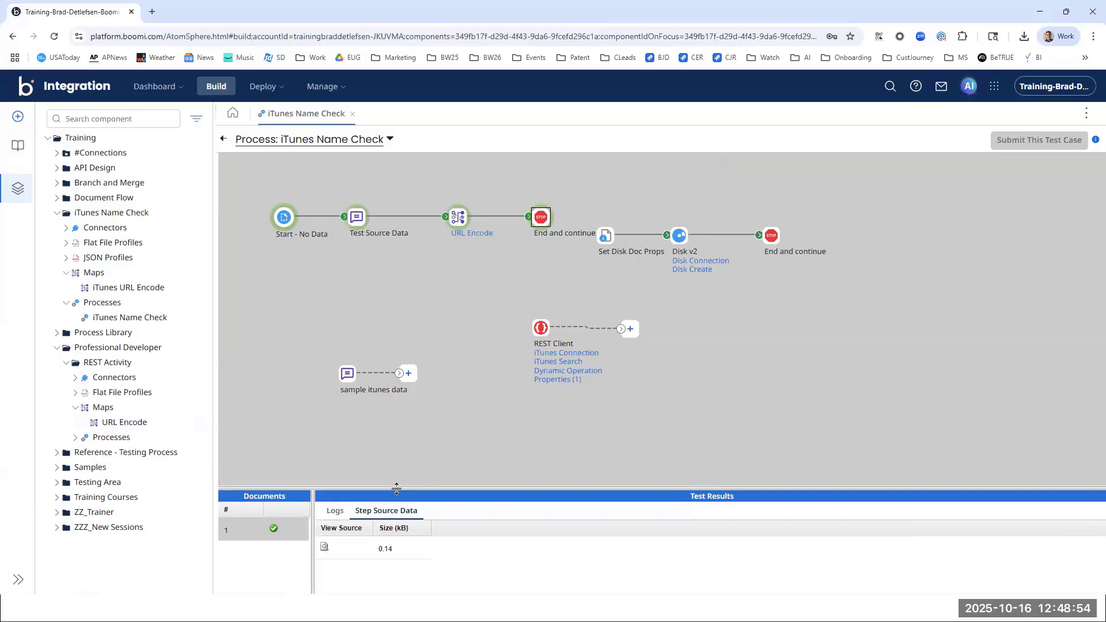
pyautogui.moveTo(396, 488); pyautogui.dragTo(397, 365)
pyautogui.click(324, 423)
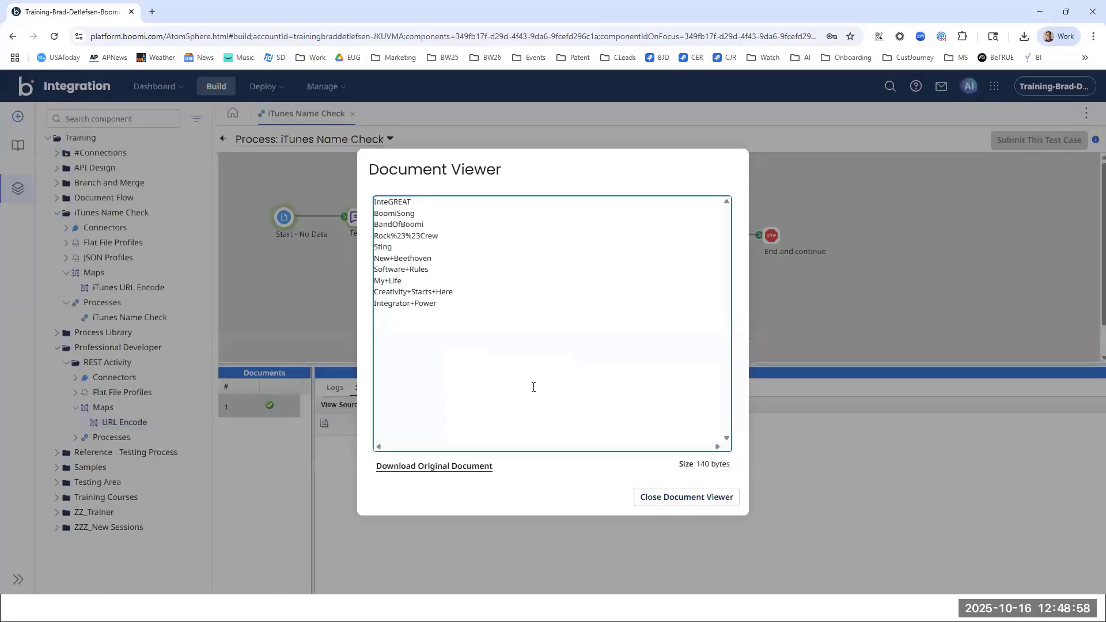
# Step: Examine how special characters and spaces in the names were URL-encoded, and return to the process canvas
pyautogui.hotkey('ctrl', '+')
pyautogui.hotkey('ctrl', '+')
pyautogui.hotkey('ctrl', '+')
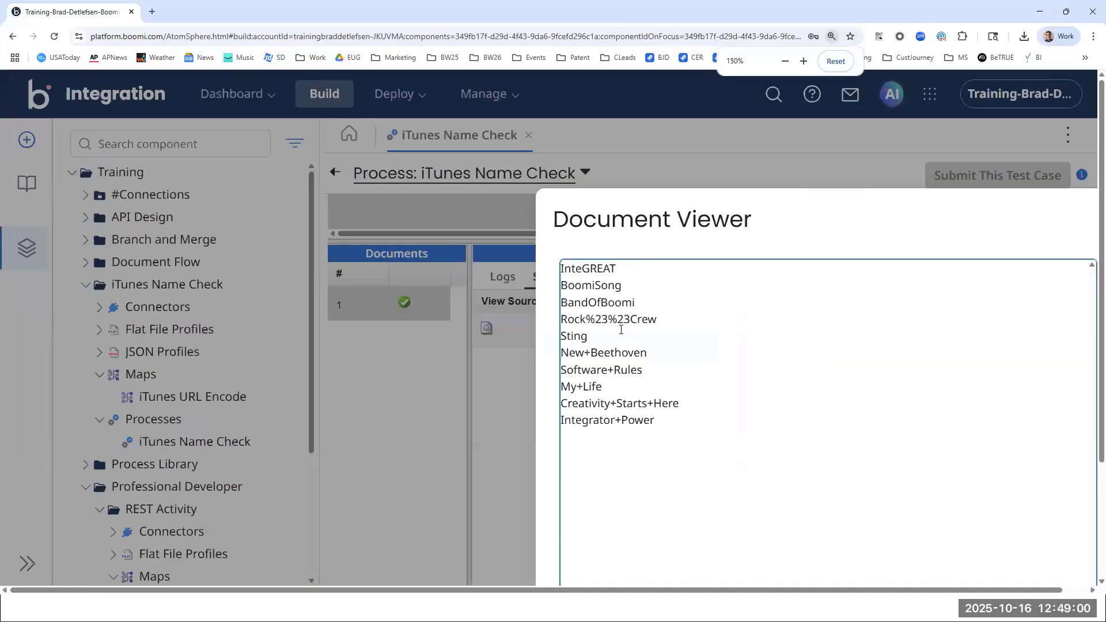
pyautogui.moveTo(665, 321); pyautogui.dragTo(632, 319)
pyautogui.click(713, 323)
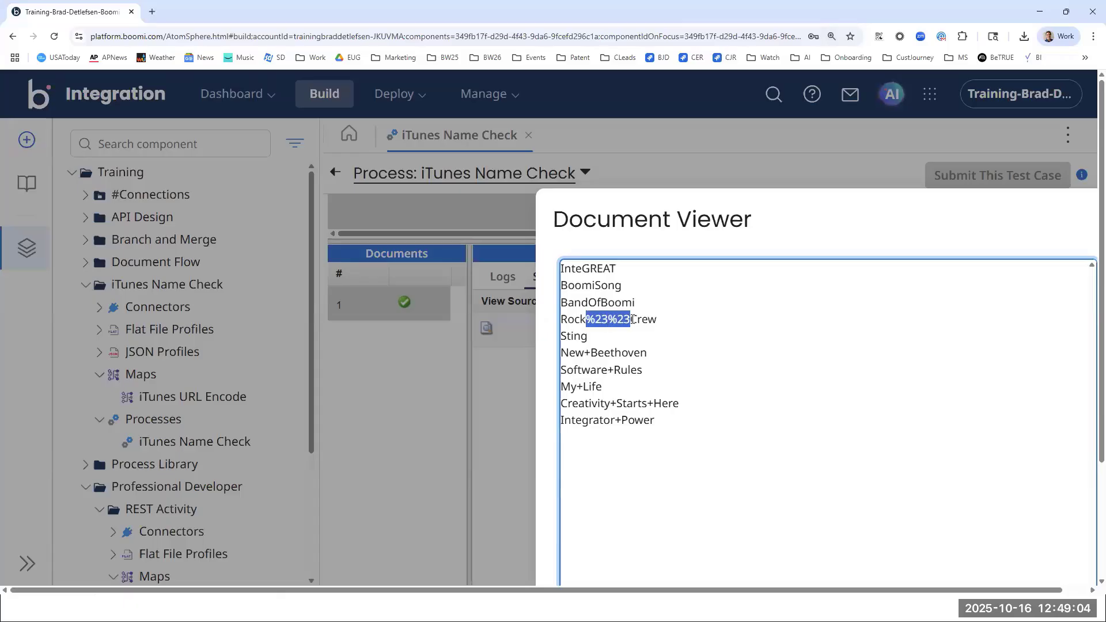
pyautogui.click(593, 350)
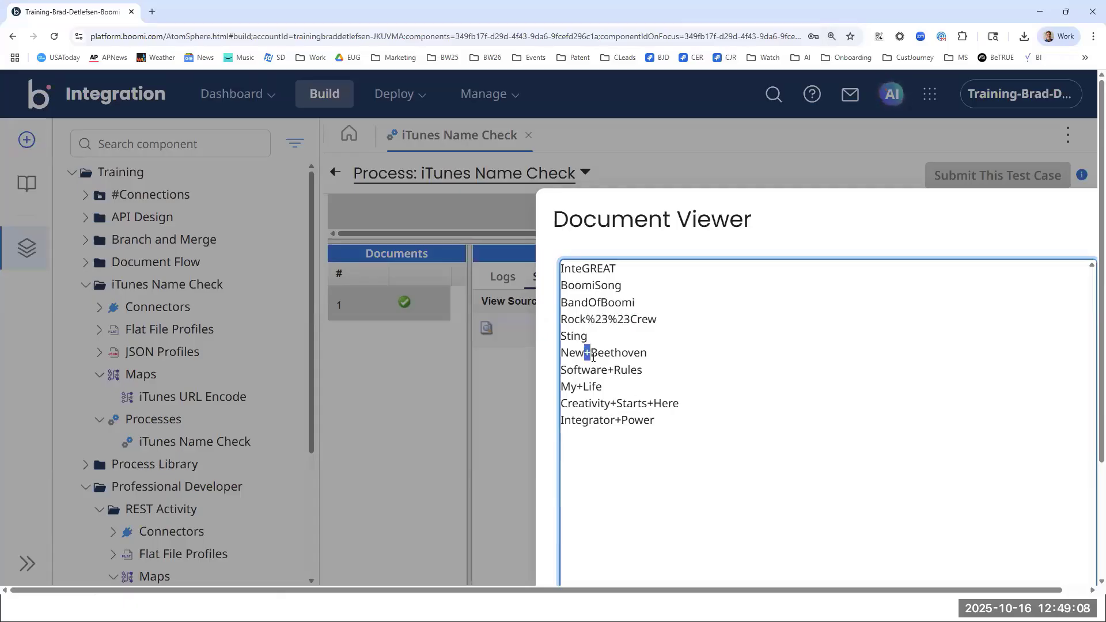
pyautogui.click(611, 369)
pyautogui.keyDown('shift'); pyautogui.click(614, 370); pyautogui.keyUp('shift')
pyautogui.hotkey('ctrl', '-')
pyautogui.hotkey('ctrl', '-')
pyautogui.hotkey('ctrl', '-')
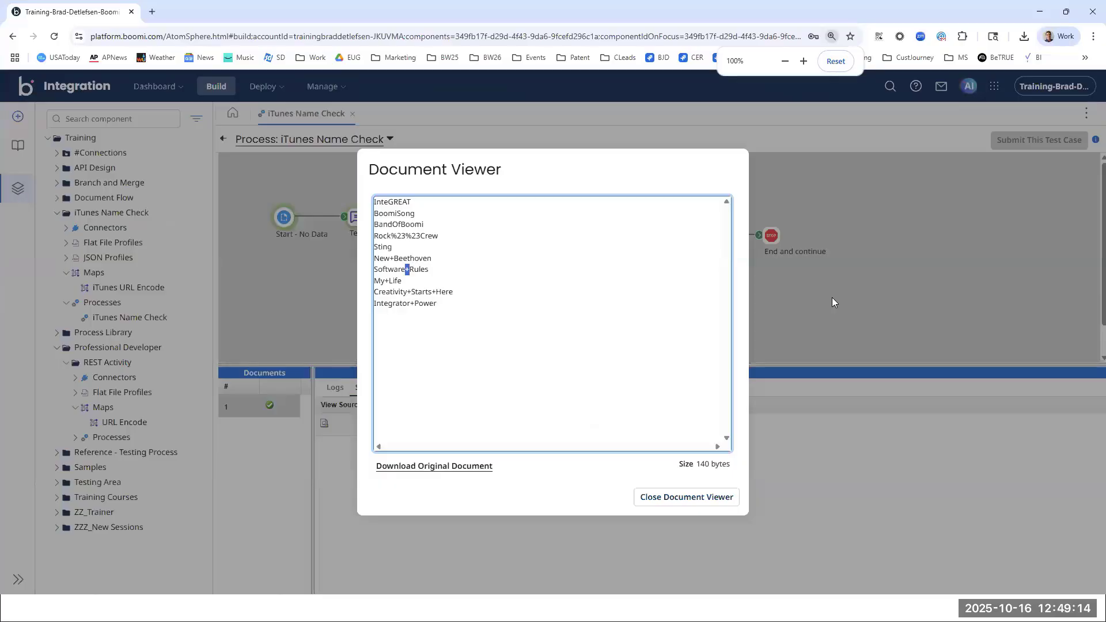
pyautogui.click(671, 567)
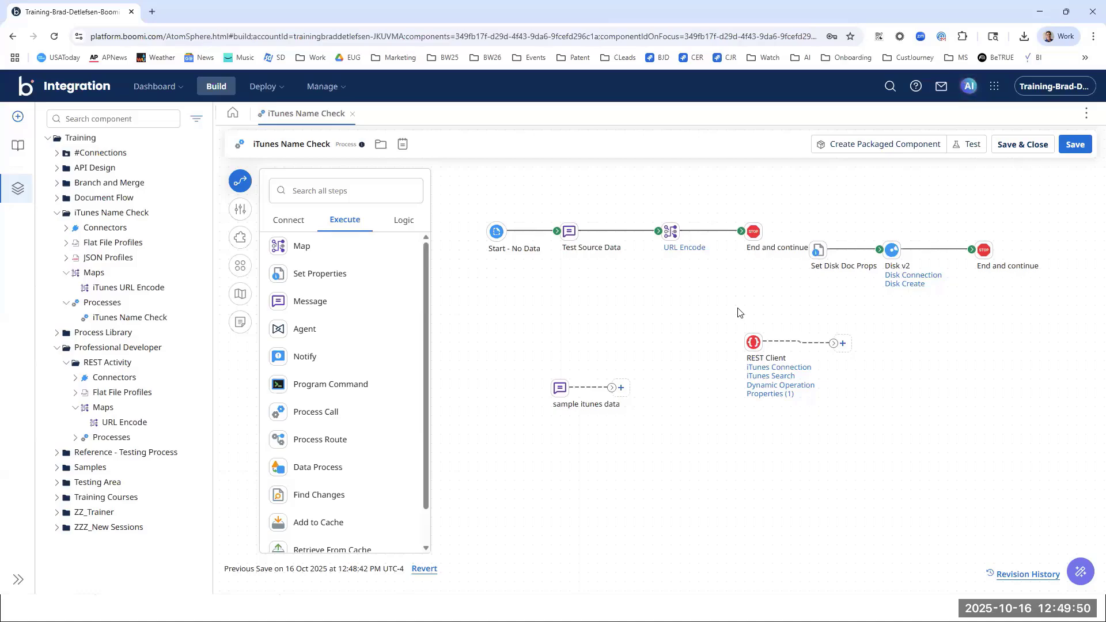
# Step: Replace the Map step's map with iTunes URL Encode and collapse the Professional Developer folder
pyautogui.click(673, 232)
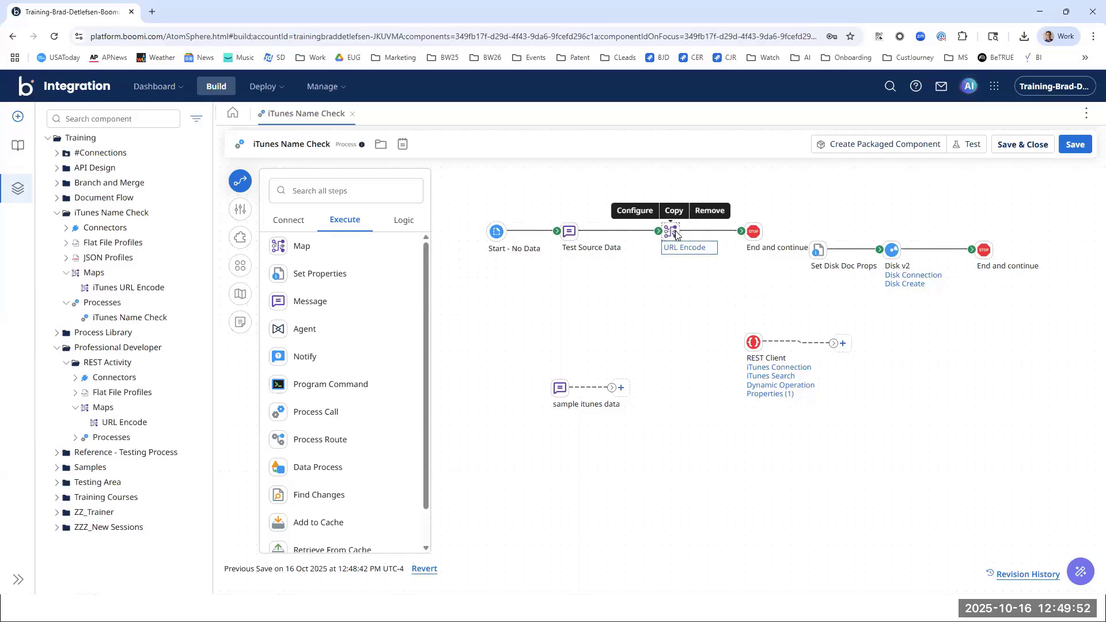
pyautogui.doubleClick(673, 231)
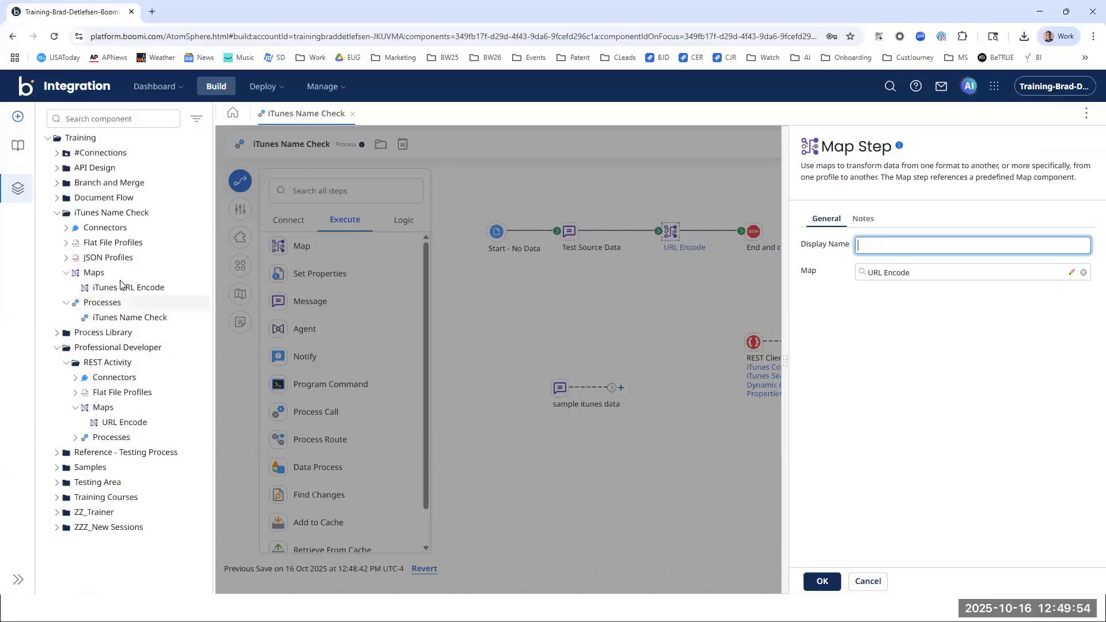
pyautogui.moveTo(121, 284); pyautogui.dragTo(932, 271)
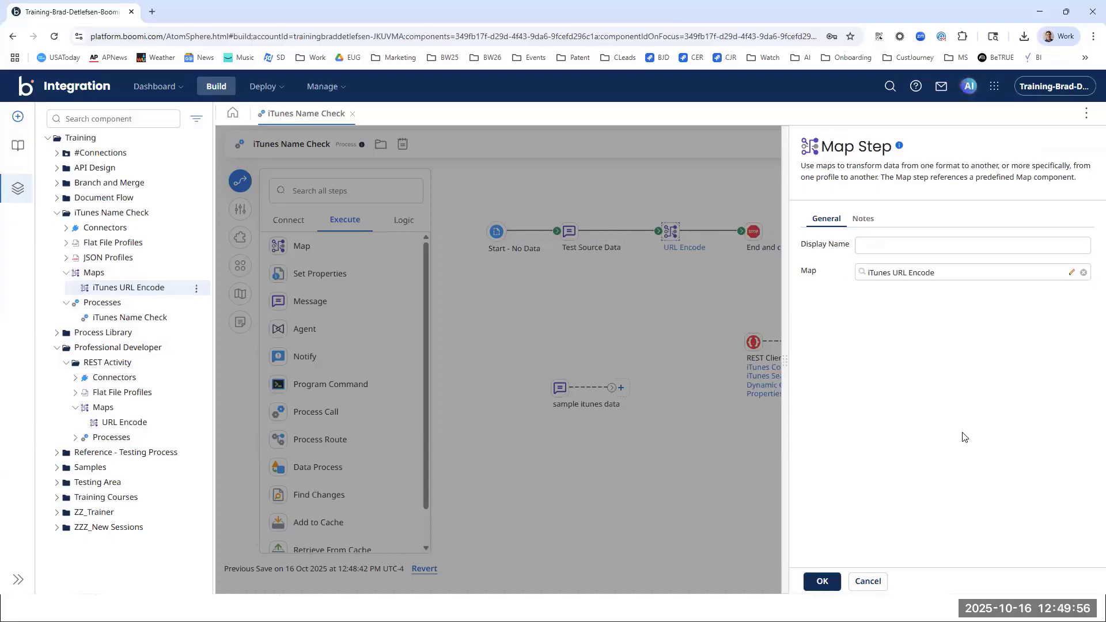
pyautogui.click(810, 584)
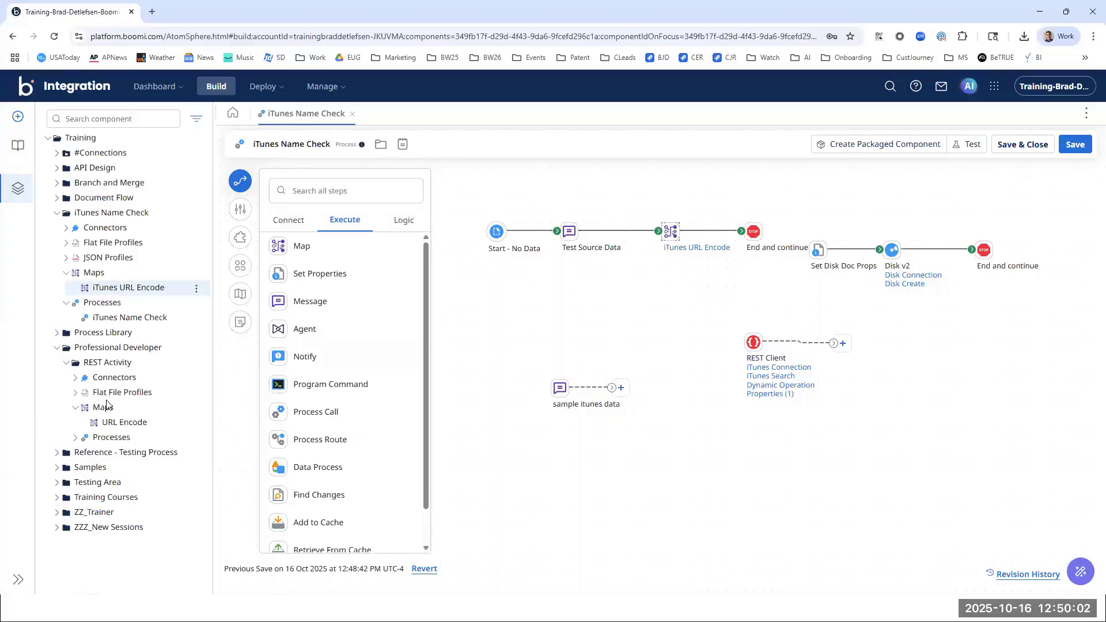
pyautogui.click(57, 347)
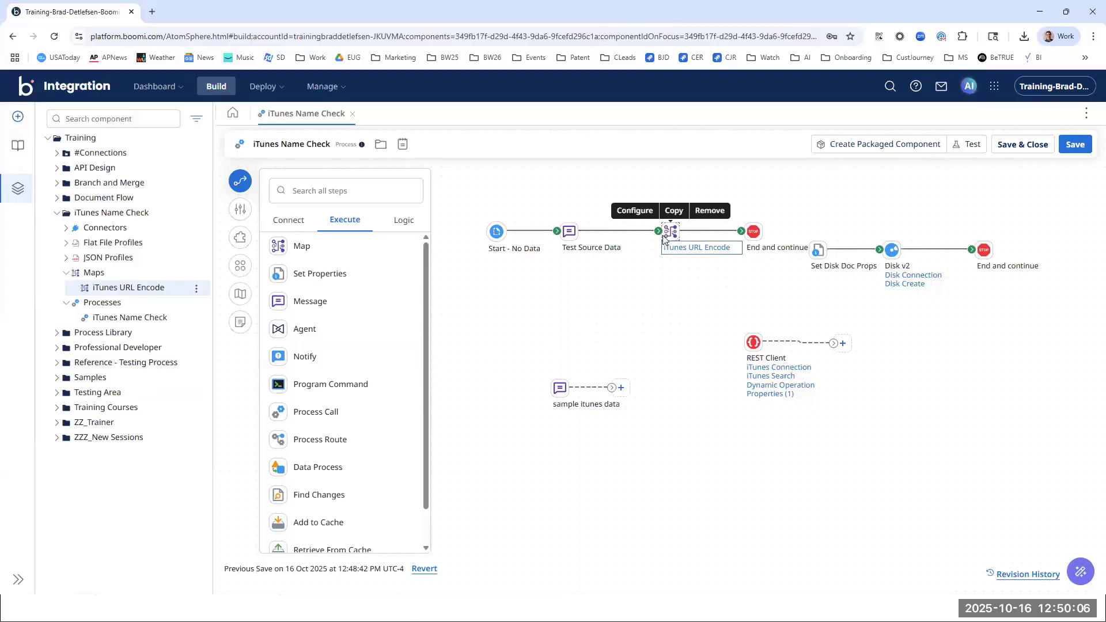
# Step: Disconnect iTunes URL Encode from the flow, moving it and the three disk steps lower on the canvas and the REST Client under the main flow
pyautogui.moveTo(671, 231); pyautogui.dragTo(662, 231)
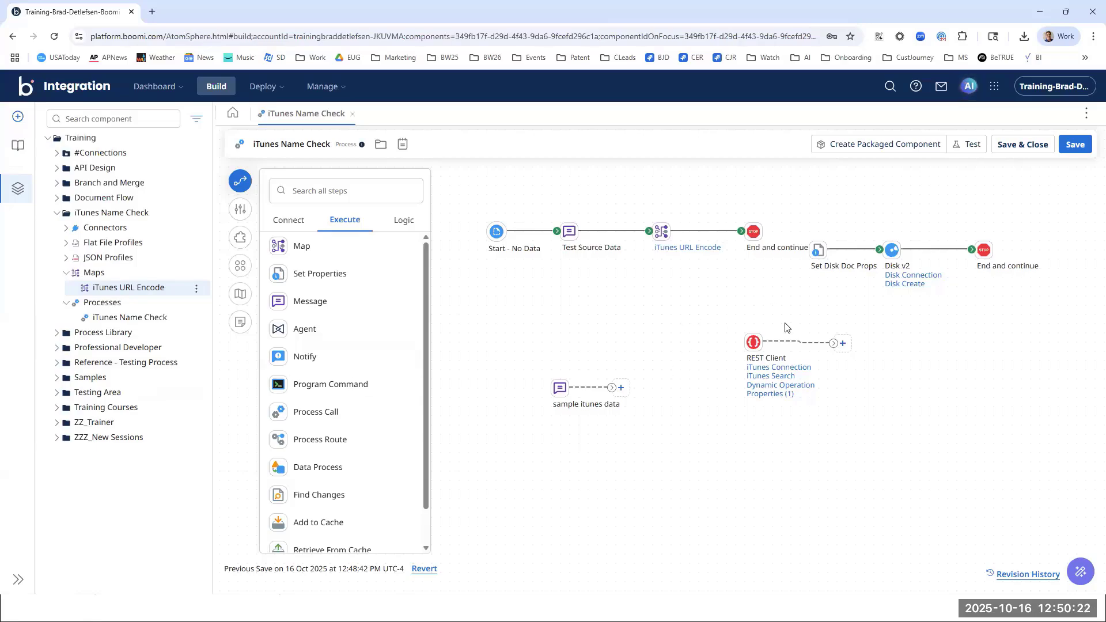
pyautogui.moveTo(746, 353); pyautogui.dragTo(662, 279)
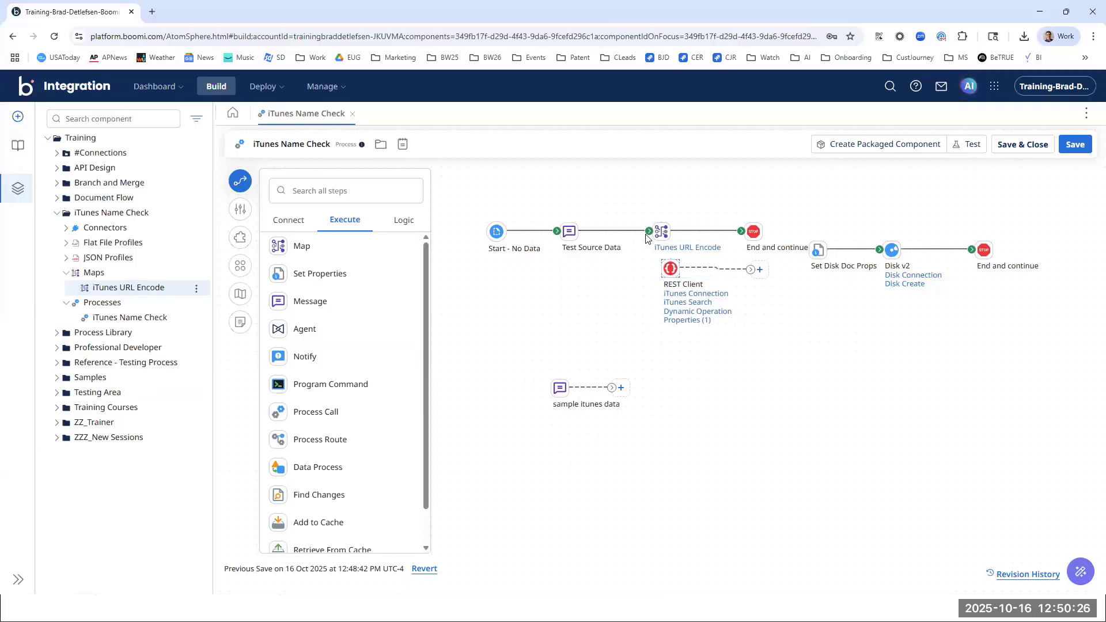
pyautogui.moveTo(647, 233); pyautogui.dragTo(638, 234)
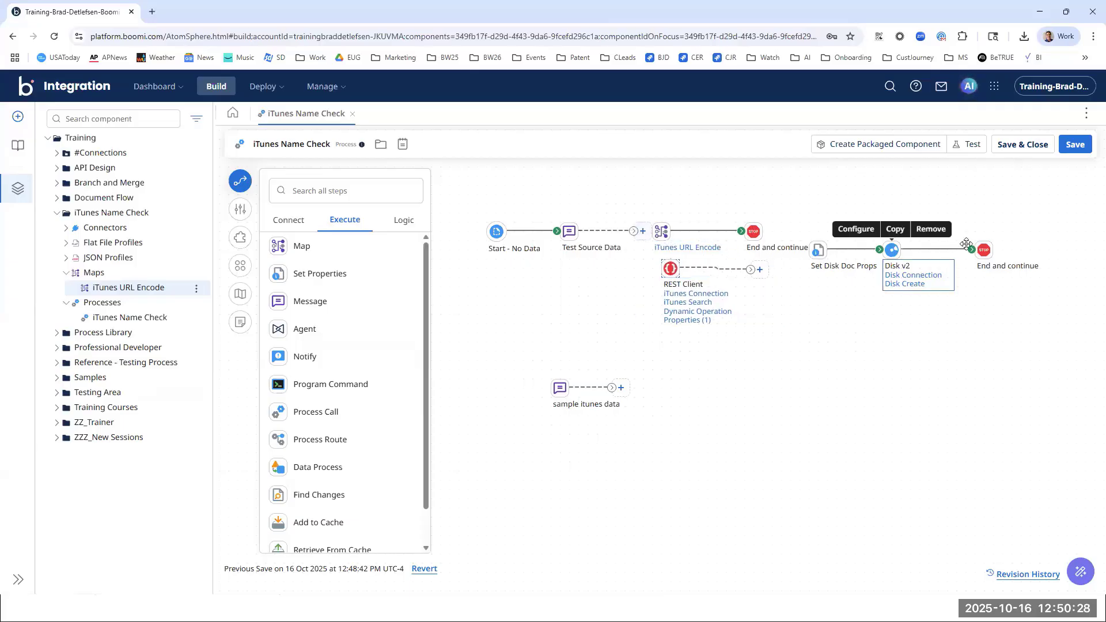
pyautogui.moveTo(1030, 304)
pyautogui.mouseDown()
pyautogui.moveTo(917, 323)
pyautogui.moveTo(815, 227)
pyautogui.mouseUp()
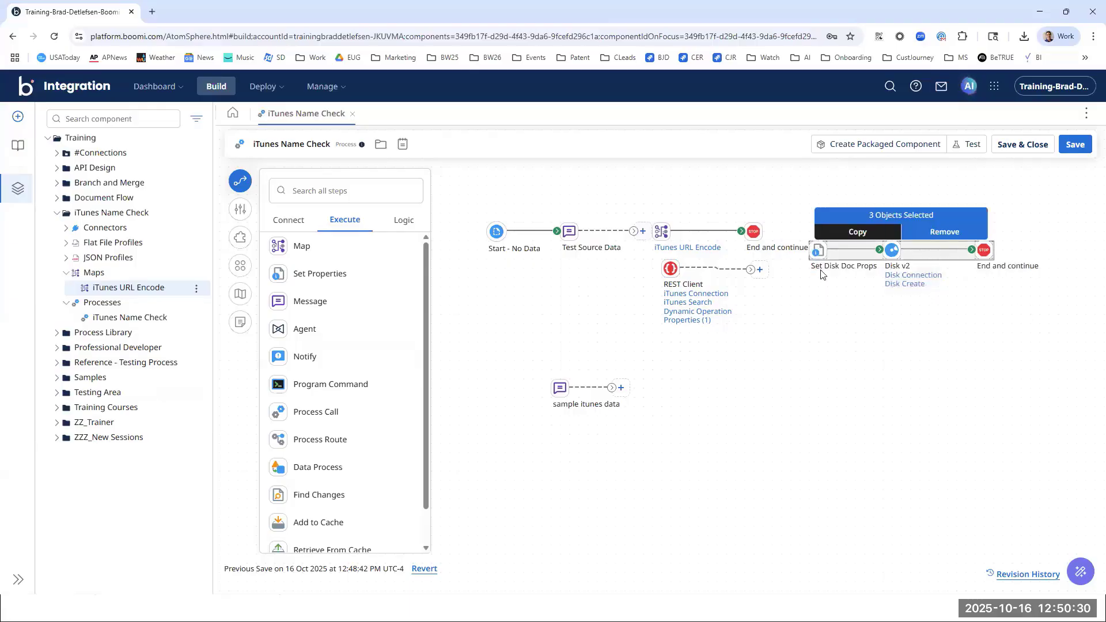
pyautogui.moveTo(821, 273); pyautogui.dragTo(830, 402)
pyautogui.moveTo(741, 231); pyautogui.dragTo(698, 379)
# Step: Place the REST Client between Test Source Data and the Stop step and connect it to both
pyautogui.click(671, 269)
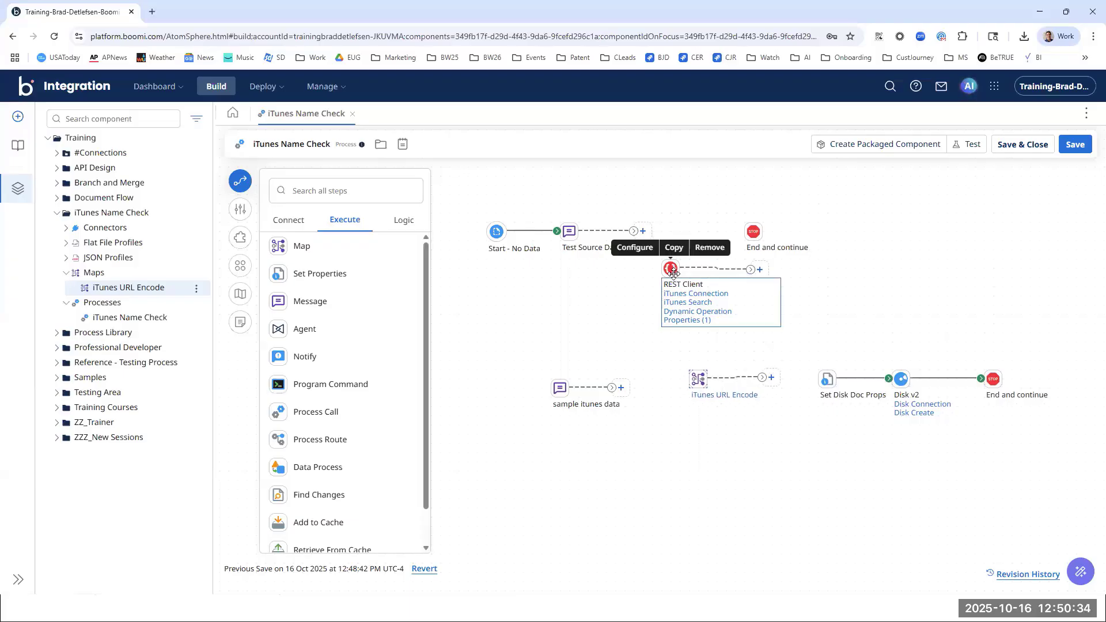
pyautogui.moveTo(673, 272); pyautogui.dragTo(645, 234)
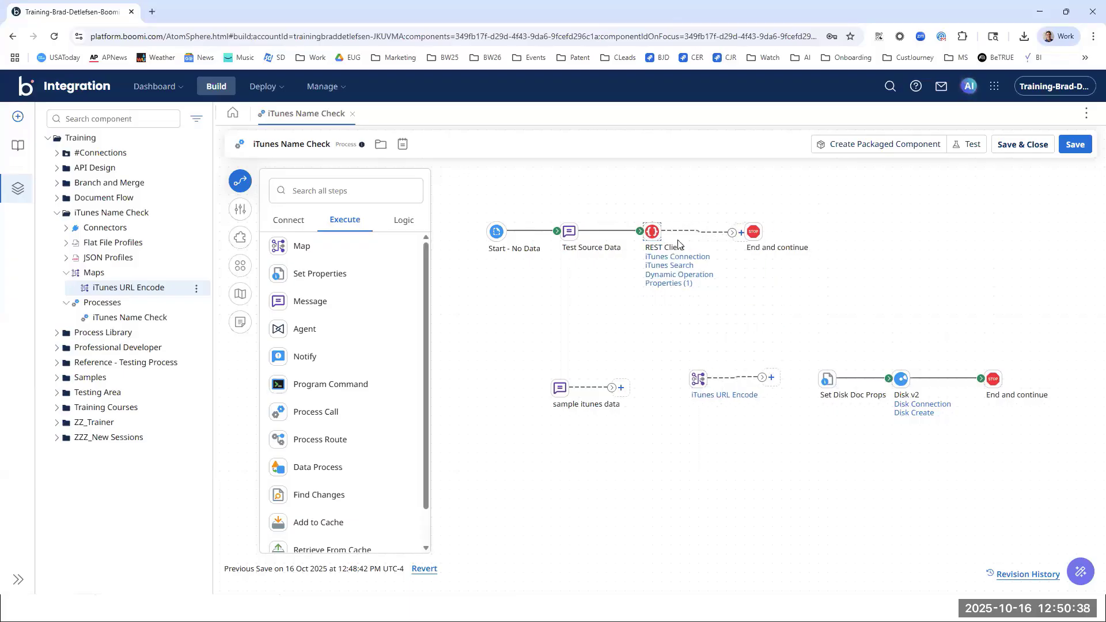
pyautogui.moveTo(731, 233); pyautogui.dragTo(758, 259)
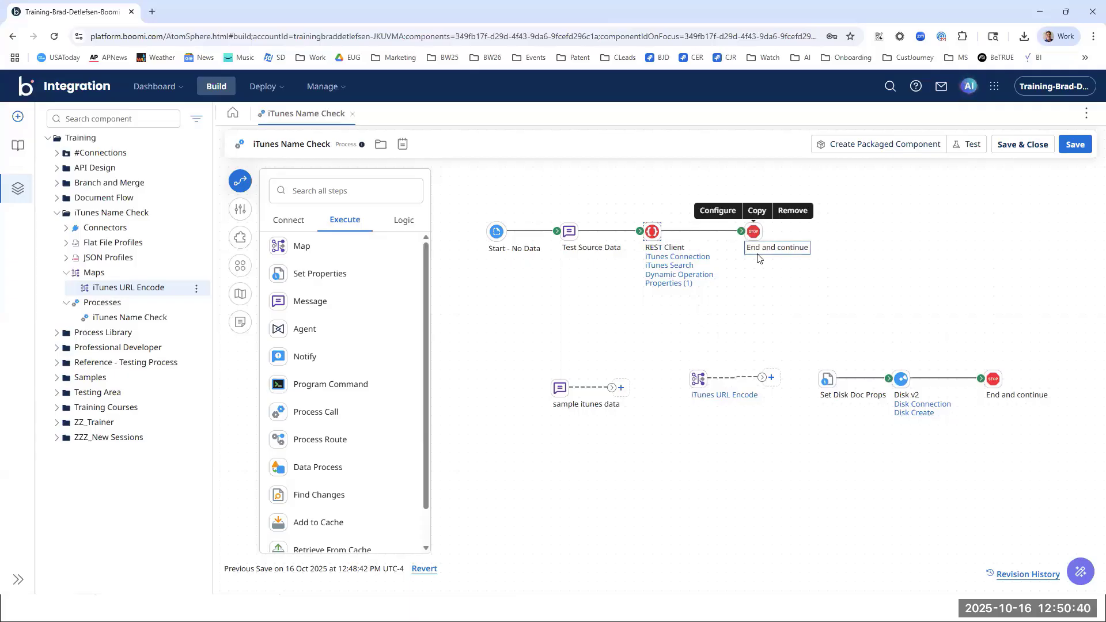
pyautogui.click(871, 342)
# Step: Edit the REST Client's dynamic operation property for the term query parameter and set its type to Profile Element
pyautogui.moveTo(754, 228)
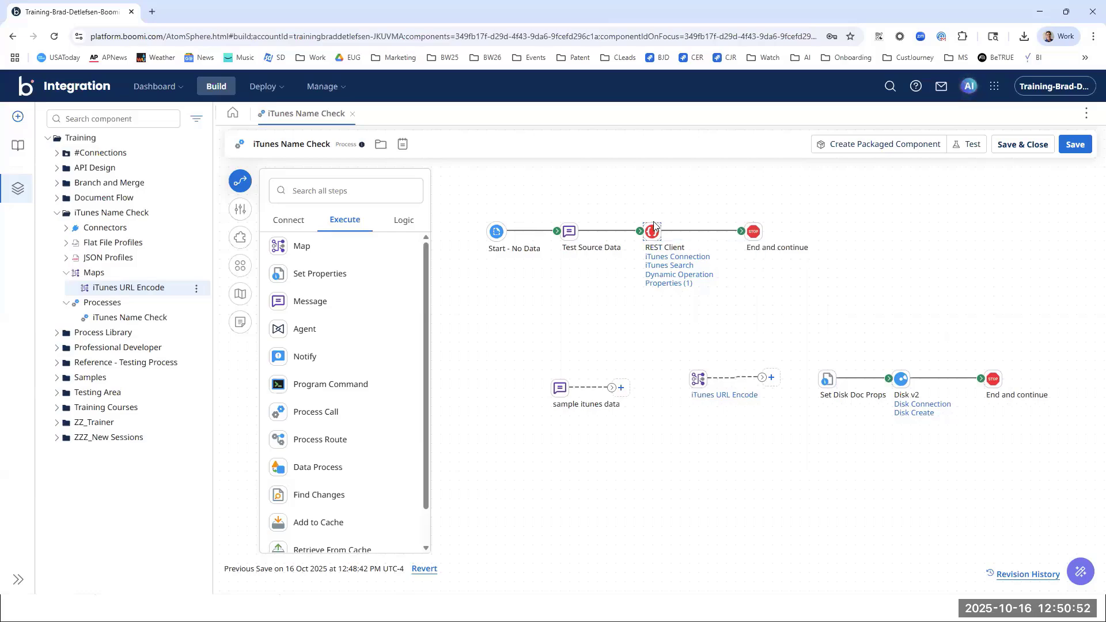
pyautogui.moveTo(652, 225)
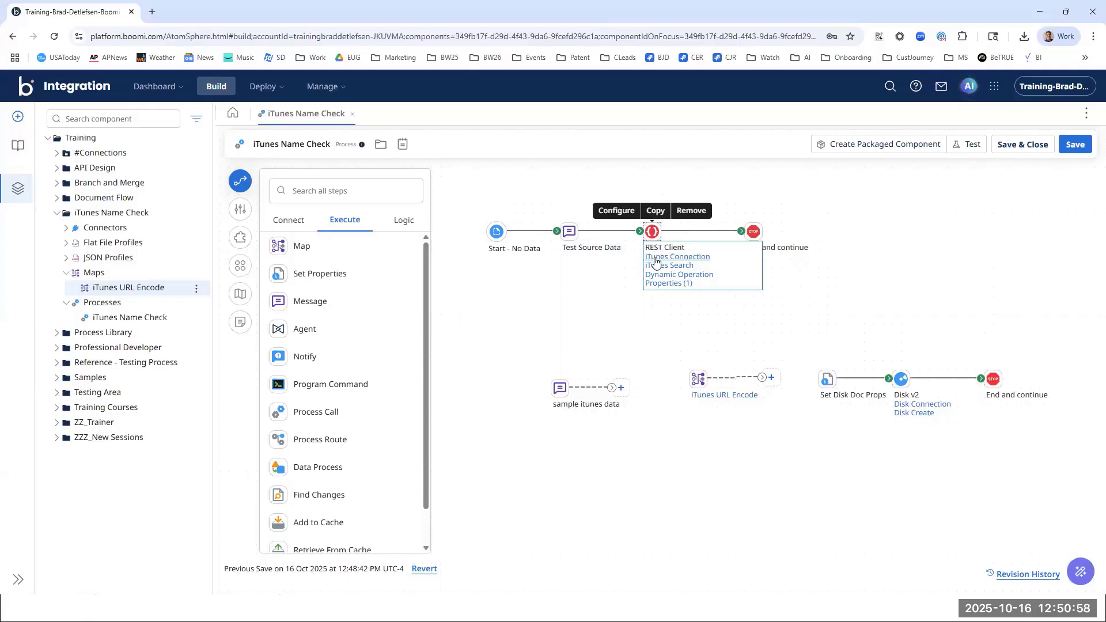
pyautogui.click(632, 212)
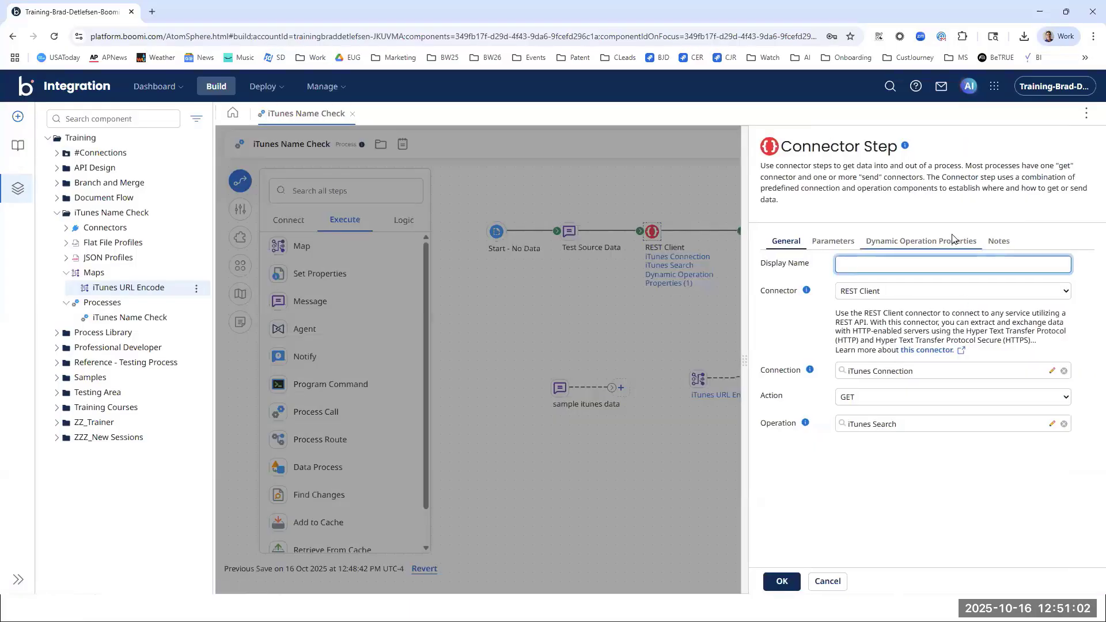
pyautogui.click(950, 241)
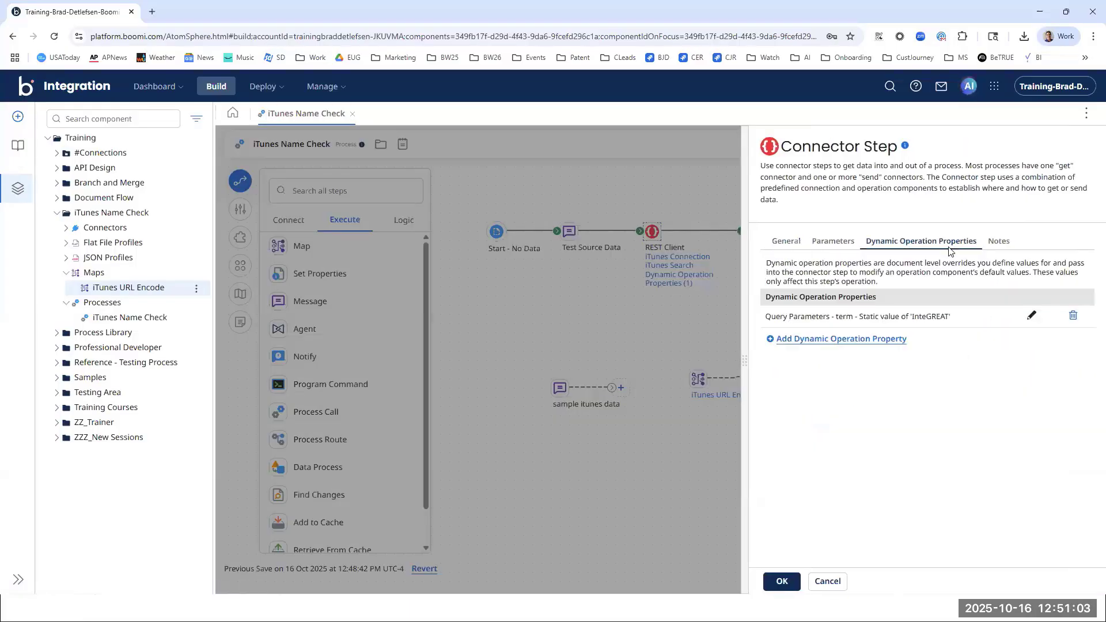
pyautogui.click(1031, 315)
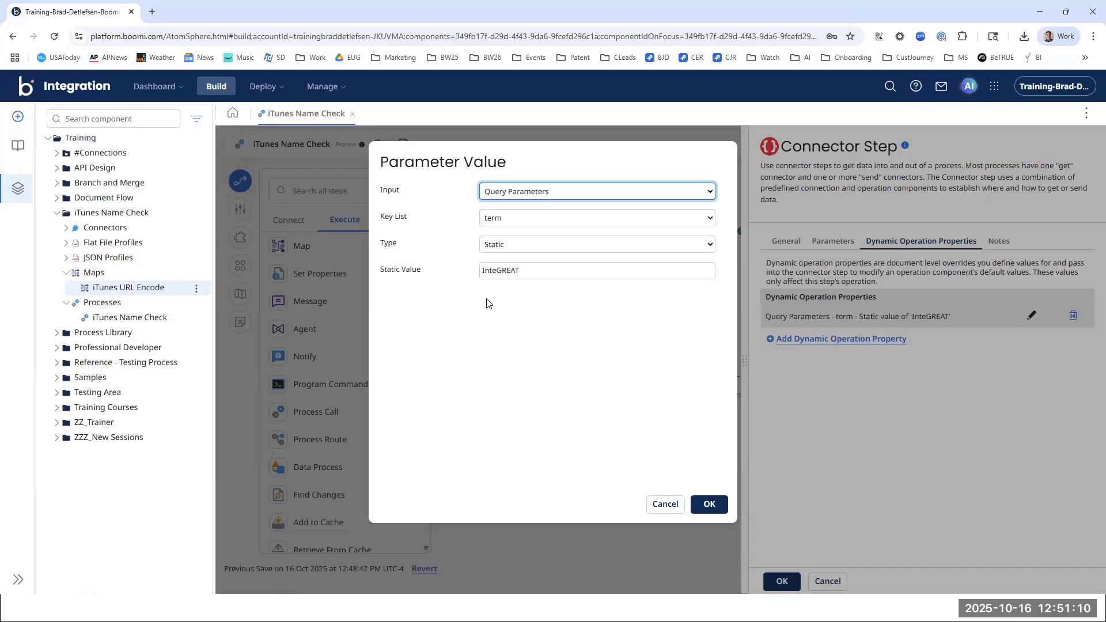
pyautogui.click(579, 253)
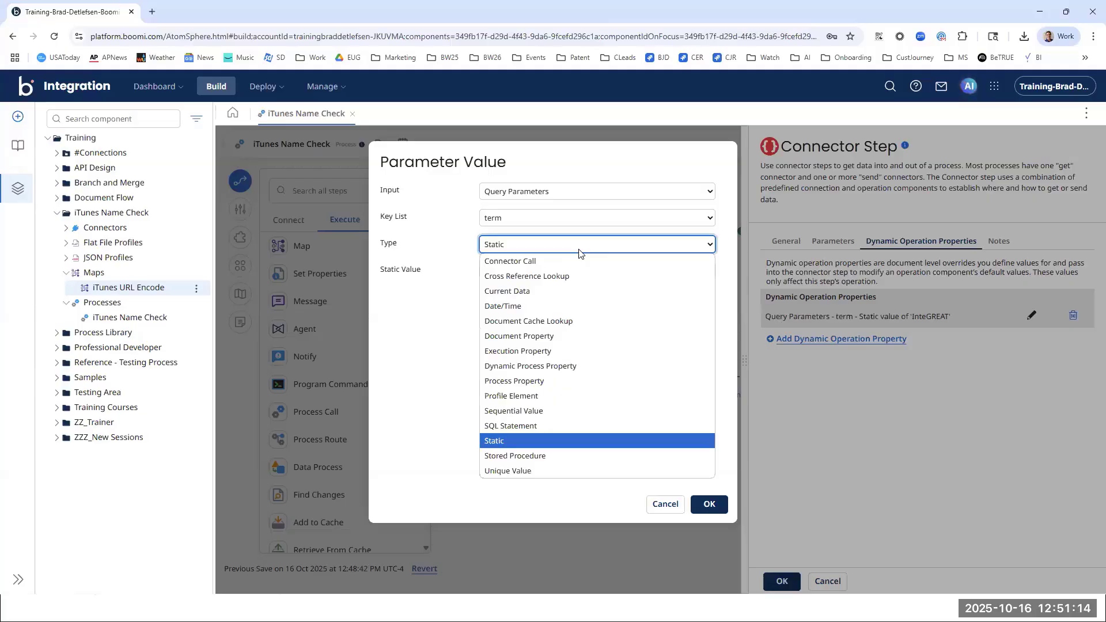
pyautogui.click(547, 396)
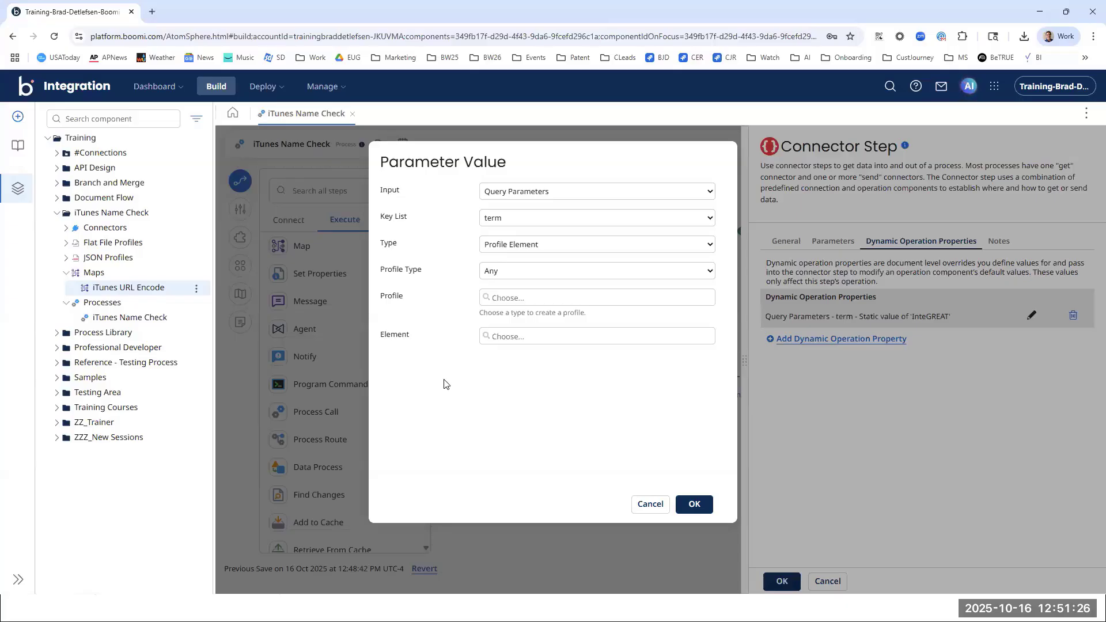
# Step: Set the term parameter's source to the Name element of the Names flat file profile and accept the REST Client settings
pyautogui.click(527, 272)
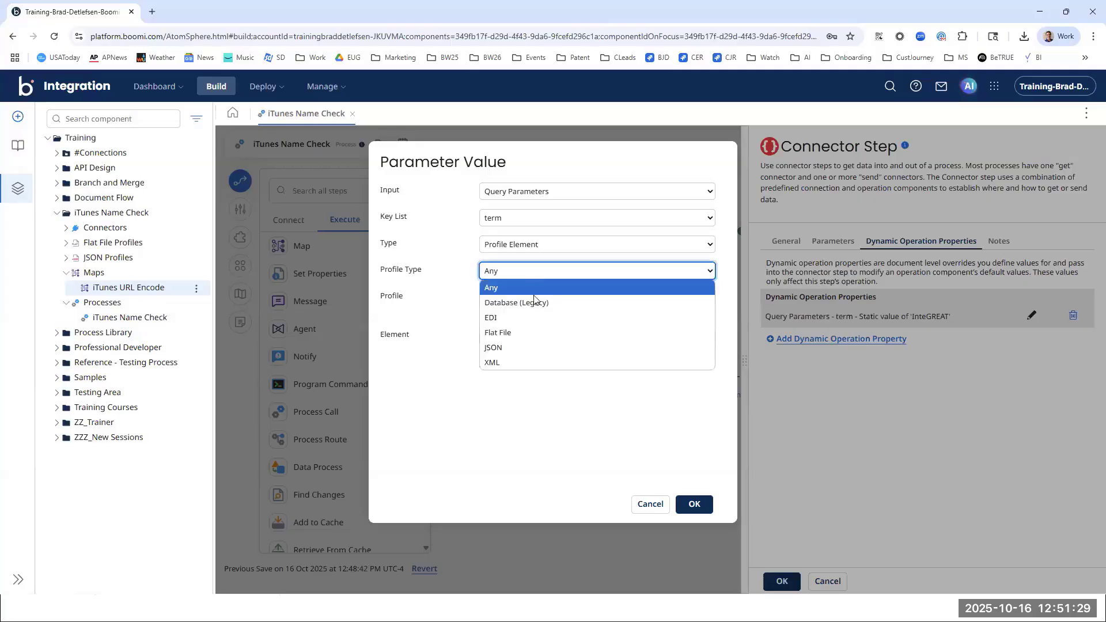
pyautogui.click(537, 332)
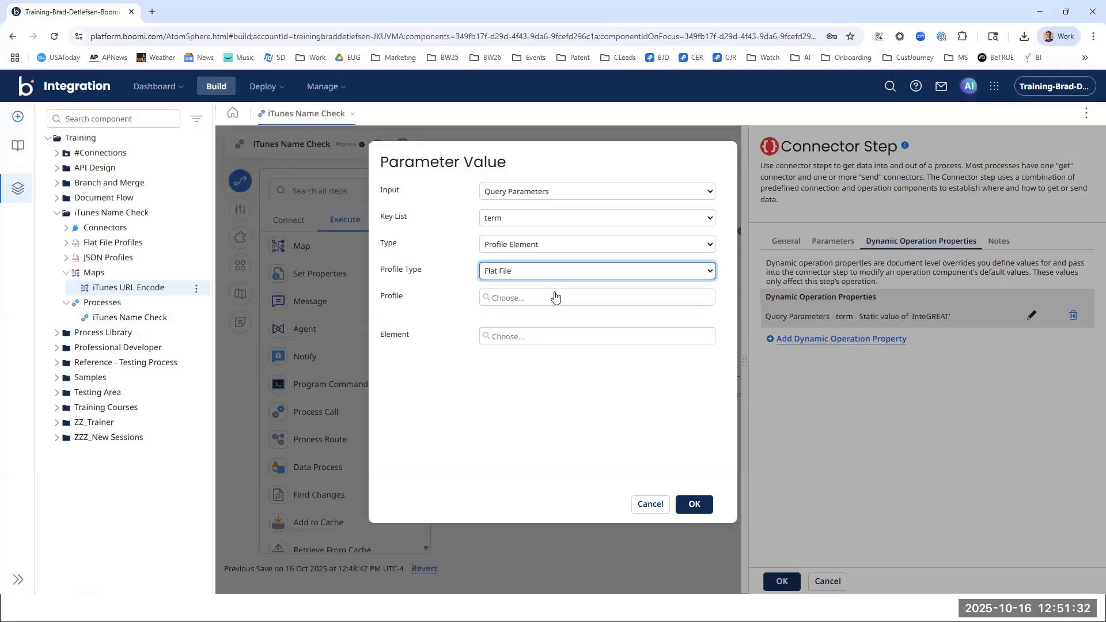
pyautogui.click(554, 300)
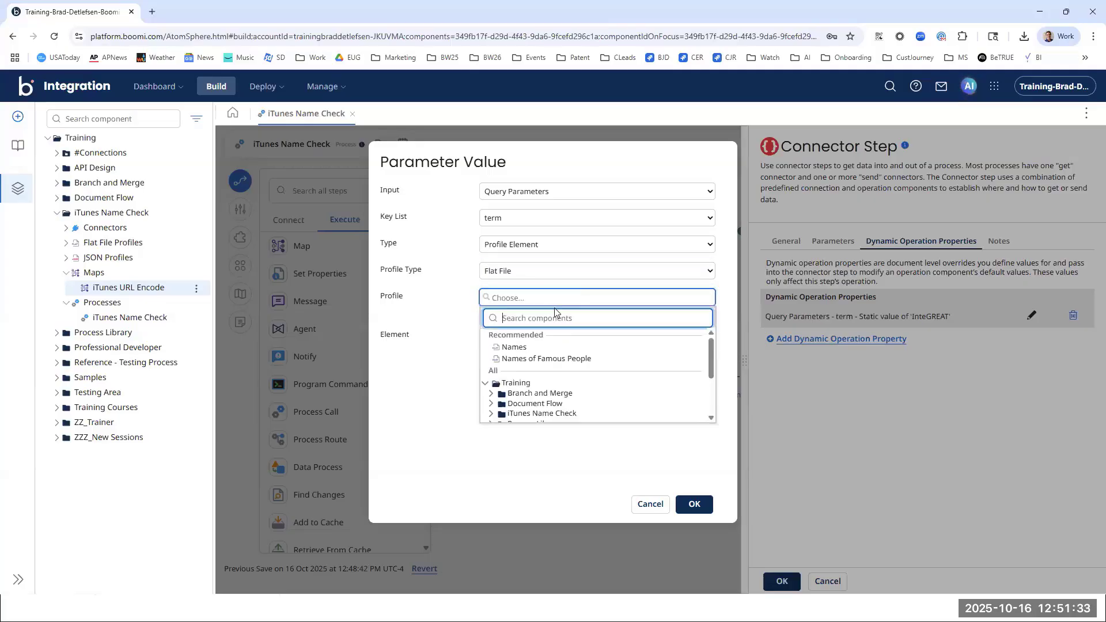
pyautogui.click(507, 348)
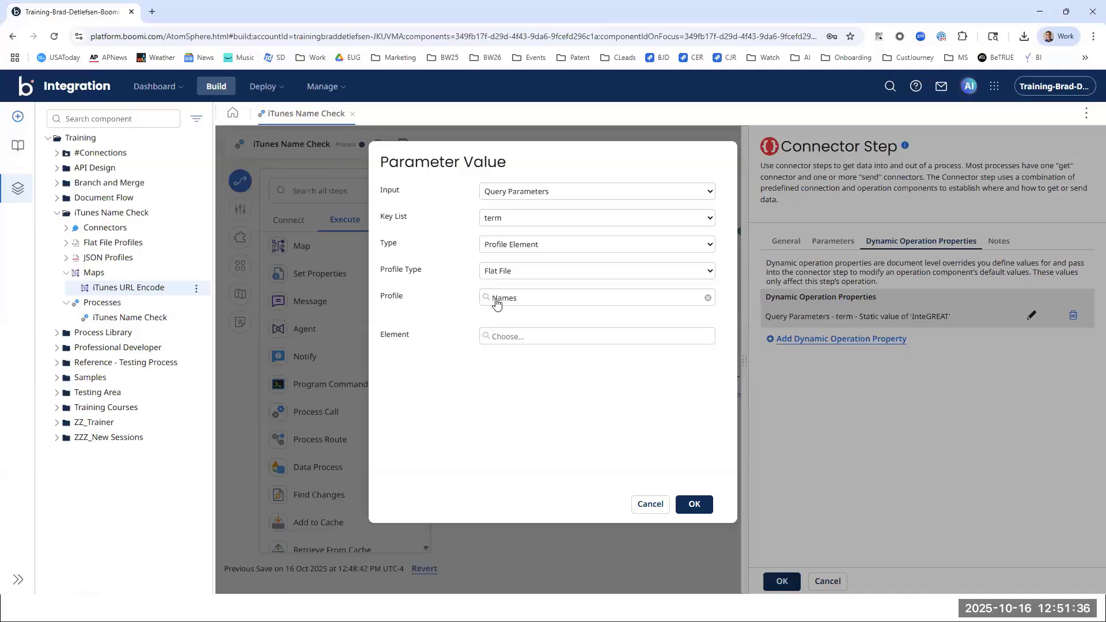
pyautogui.click(498, 337)
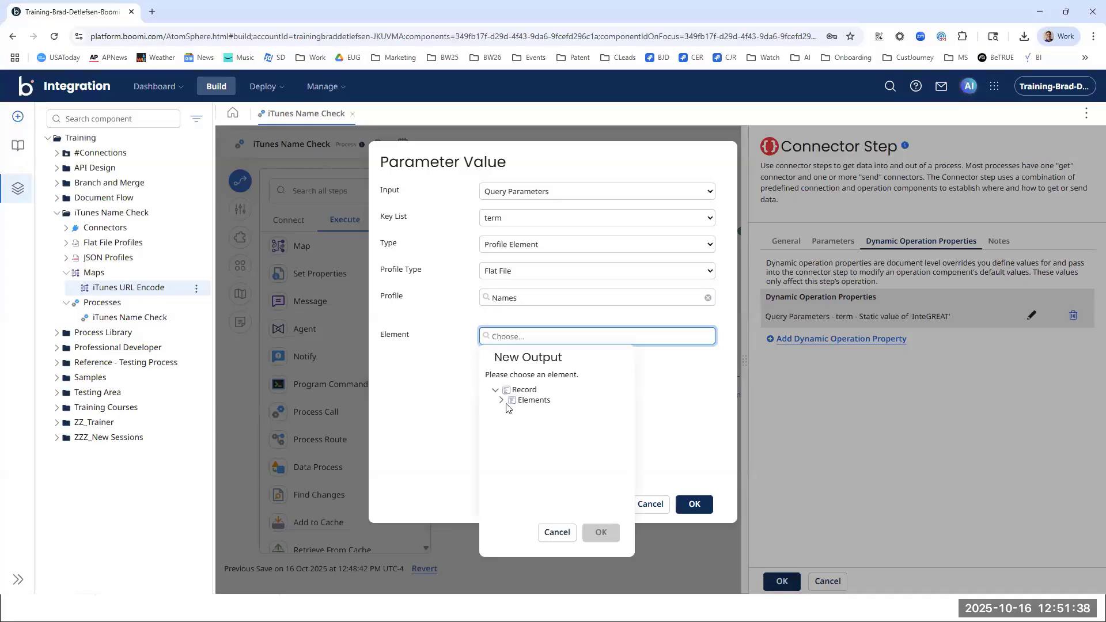
pyautogui.click(501, 401)
pyautogui.click(527, 413)
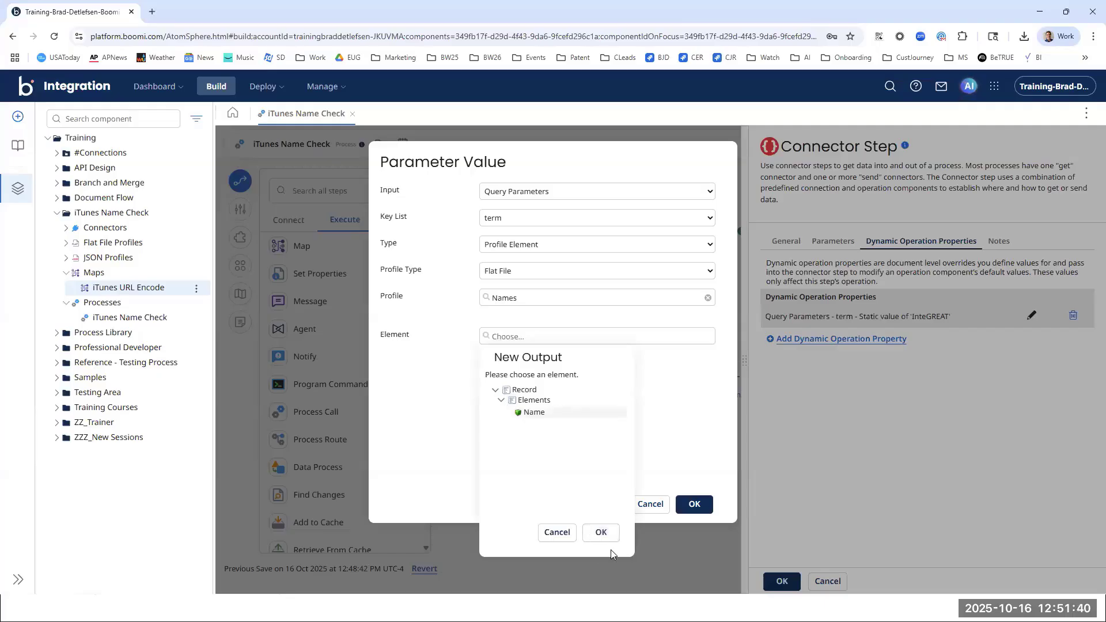
pyautogui.click(599, 533)
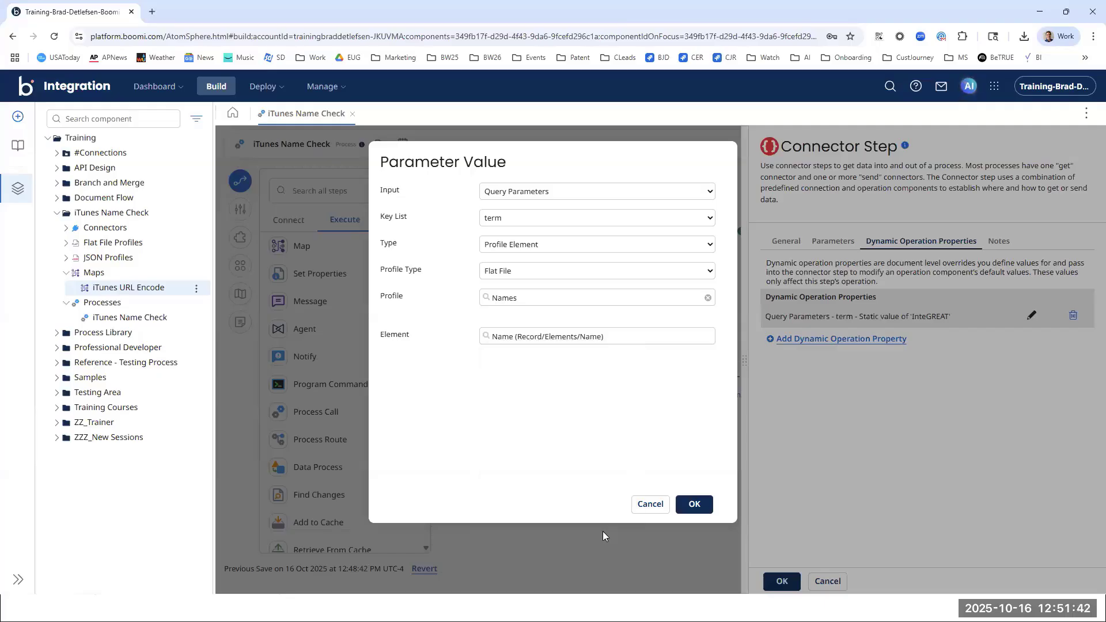
pyautogui.click(694, 504)
pyautogui.click(782, 581)
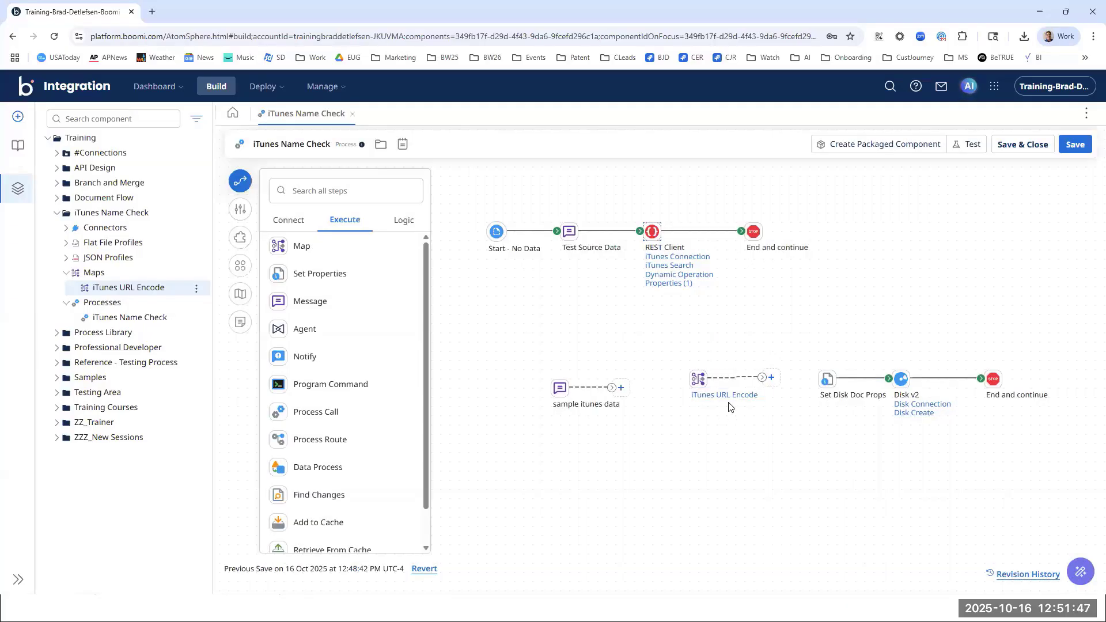
# Step: Open the iTunes URL Encode map and check which destination element the Encoded output is mapped to
pyautogui.click(738, 401)
pyautogui.click(737, 397)
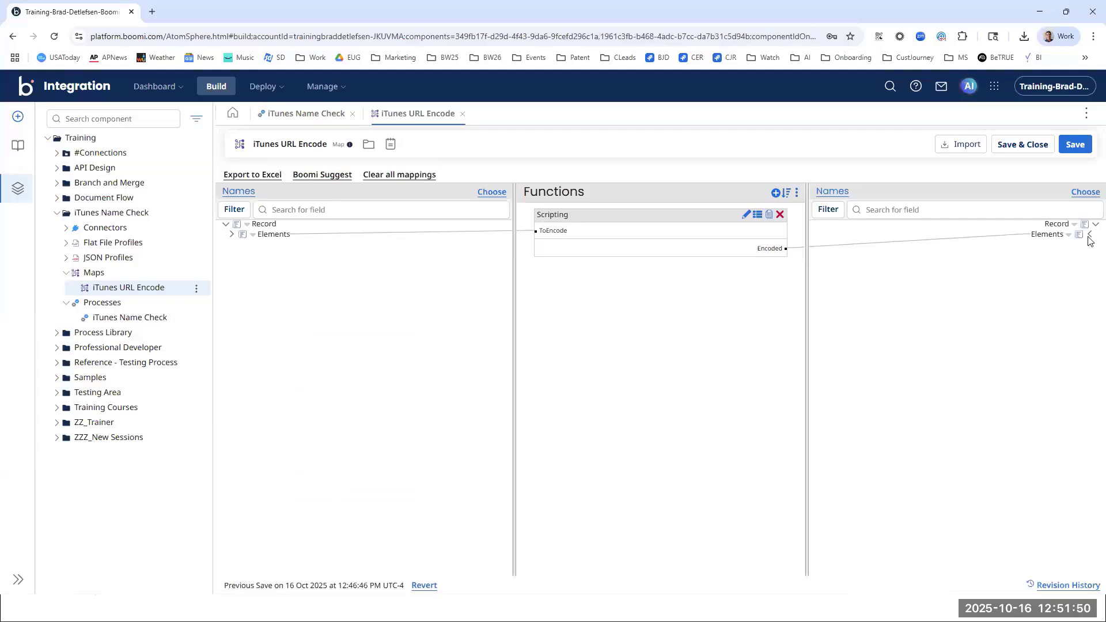
pyautogui.click(1089, 234)
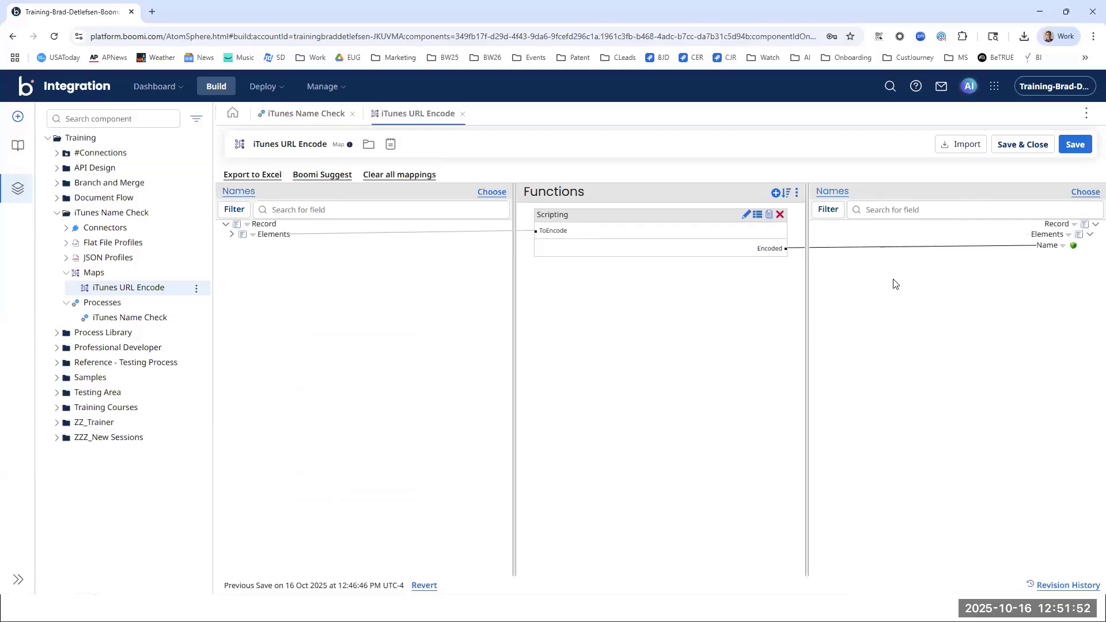
pyautogui.click(461, 114)
# Step: Insert iTunes URL Encode between Test Source Data and the REST Client, shifting the REST Client and Stop step to make room
pyautogui.moveTo(636, 226); pyautogui.dragTo(636, 261)
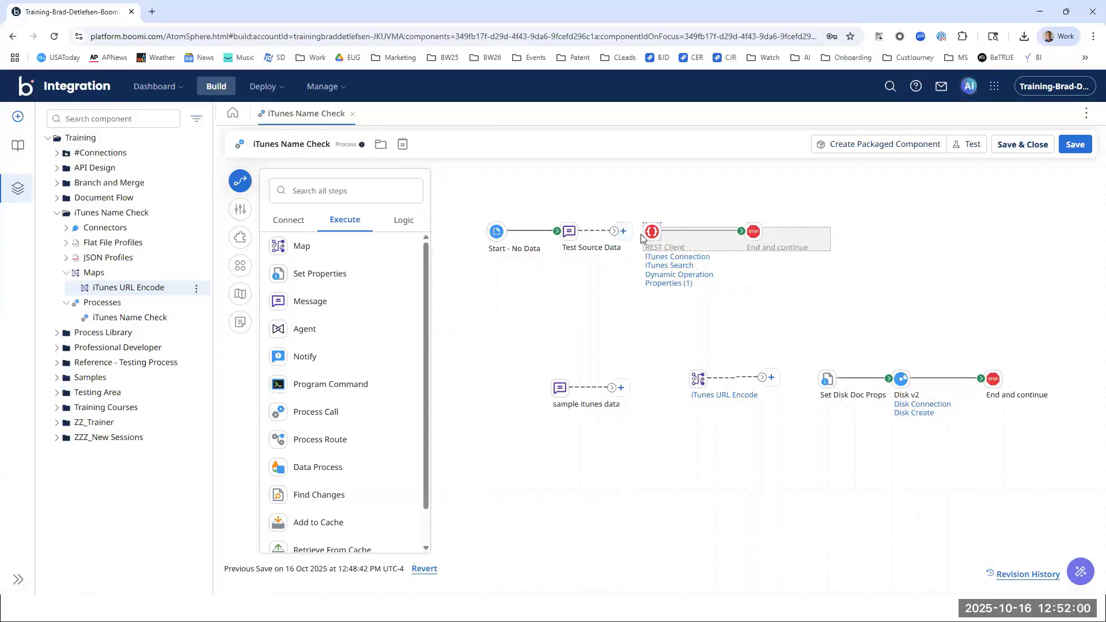
pyautogui.moveTo(720, 226); pyautogui.dragTo(803, 226)
pyautogui.moveTo(699, 378); pyautogui.dragTo(643, 234)
pyautogui.click(690, 254)
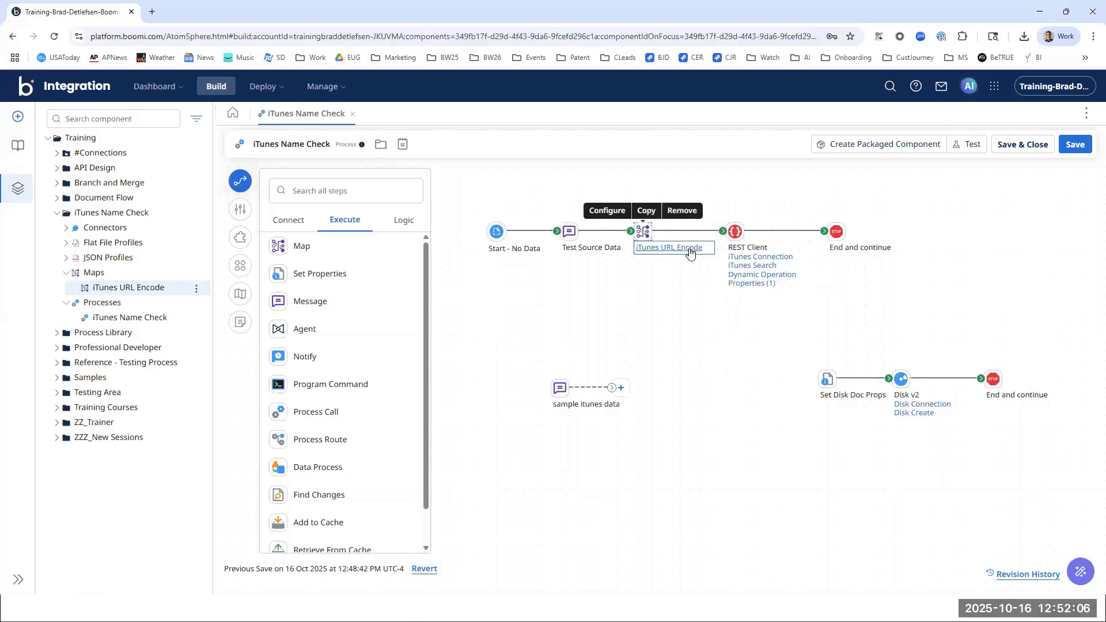
pyautogui.click(602, 212)
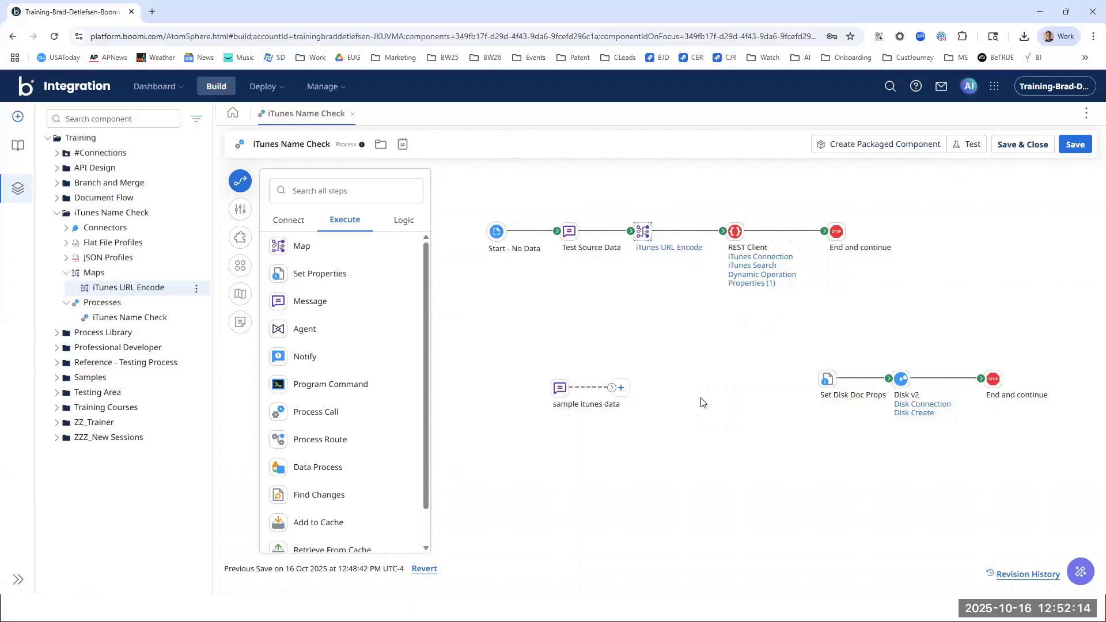
pyautogui.moveTo(763, 285)
pyautogui.moveTo(569, 232)
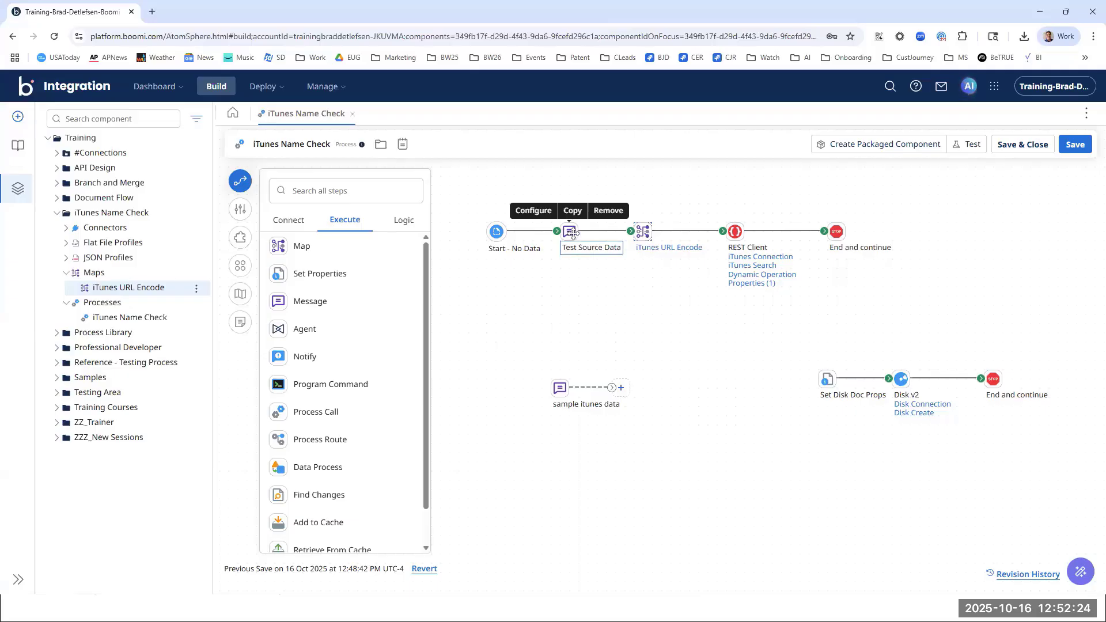
pyautogui.moveTo(644, 229)
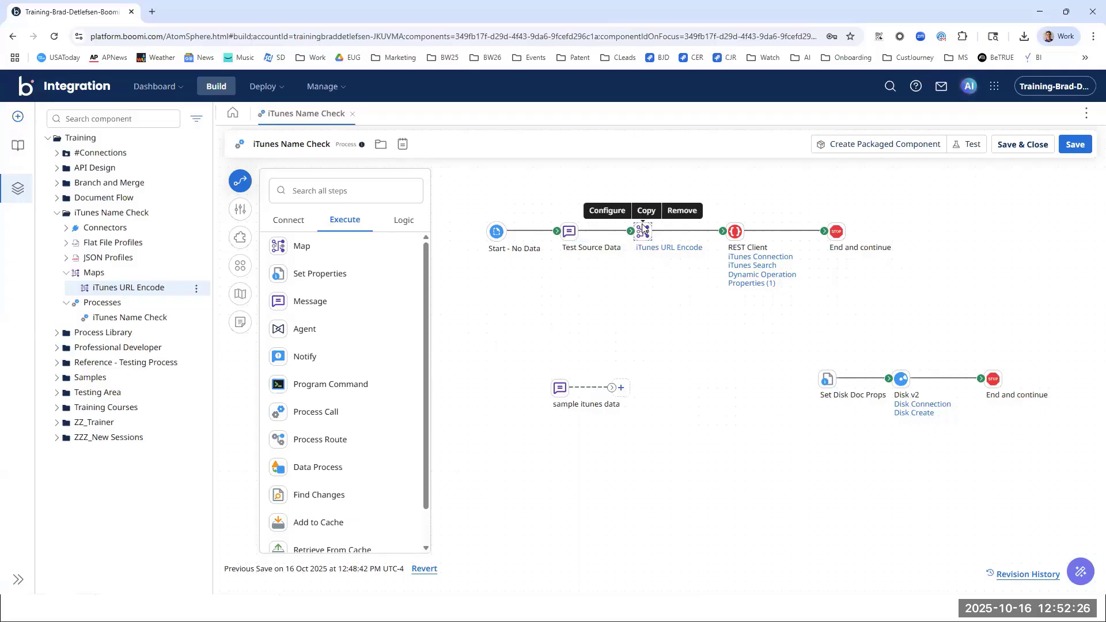
# Step: Save the iTunes Name Check process and run a test on the local test runtime
pyautogui.click(1071, 149)
pyautogui.click(322, 87)
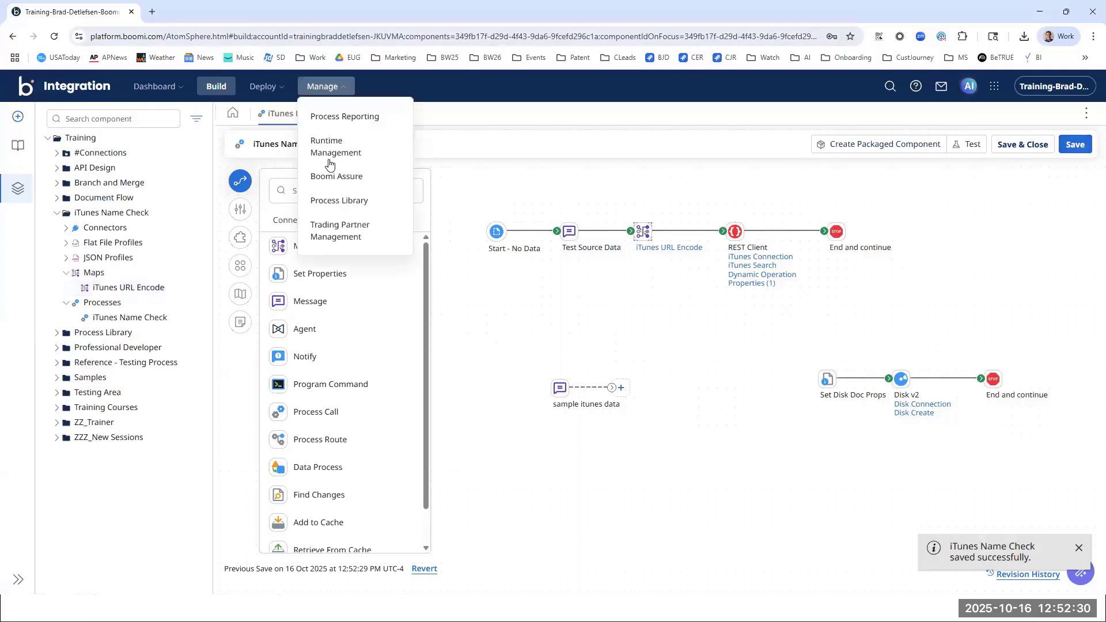
pyautogui.click(679, 539)
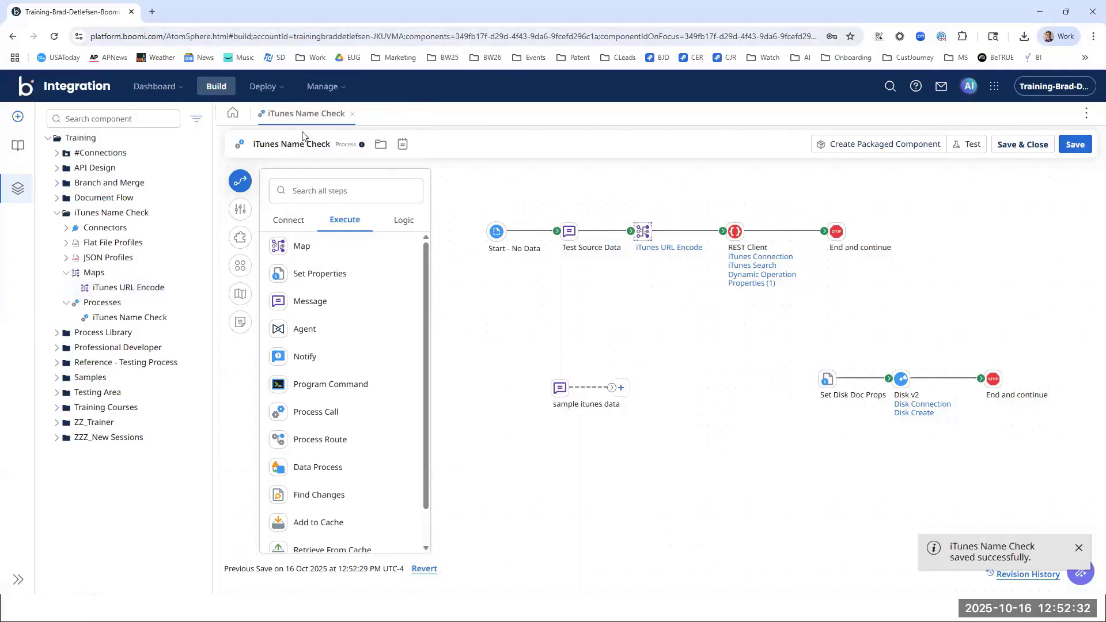
pyautogui.click(970, 145)
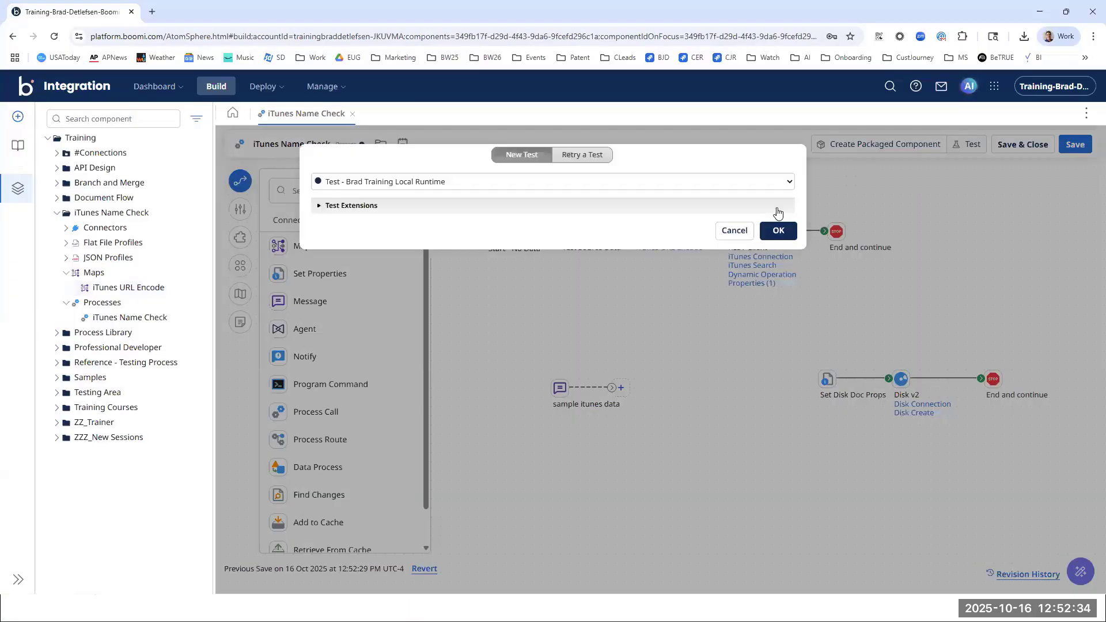
pyautogui.click(779, 230)
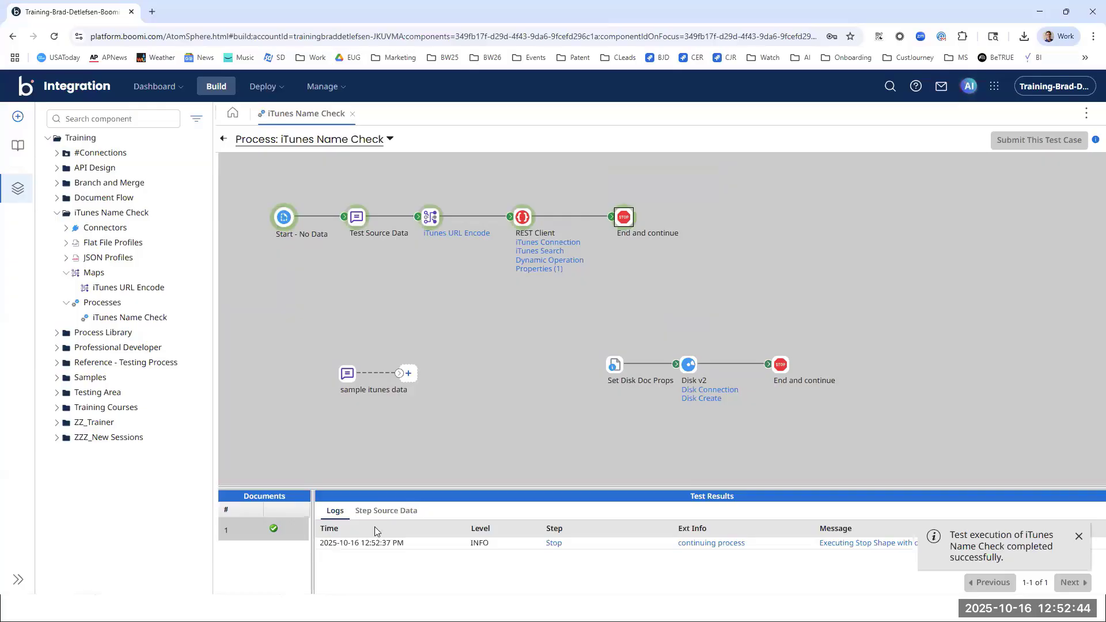
# Step: Examine the Stop step's source document from the test, reading the returned JSON from its beginning, and return to the process canvas
pyautogui.click(383, 511)
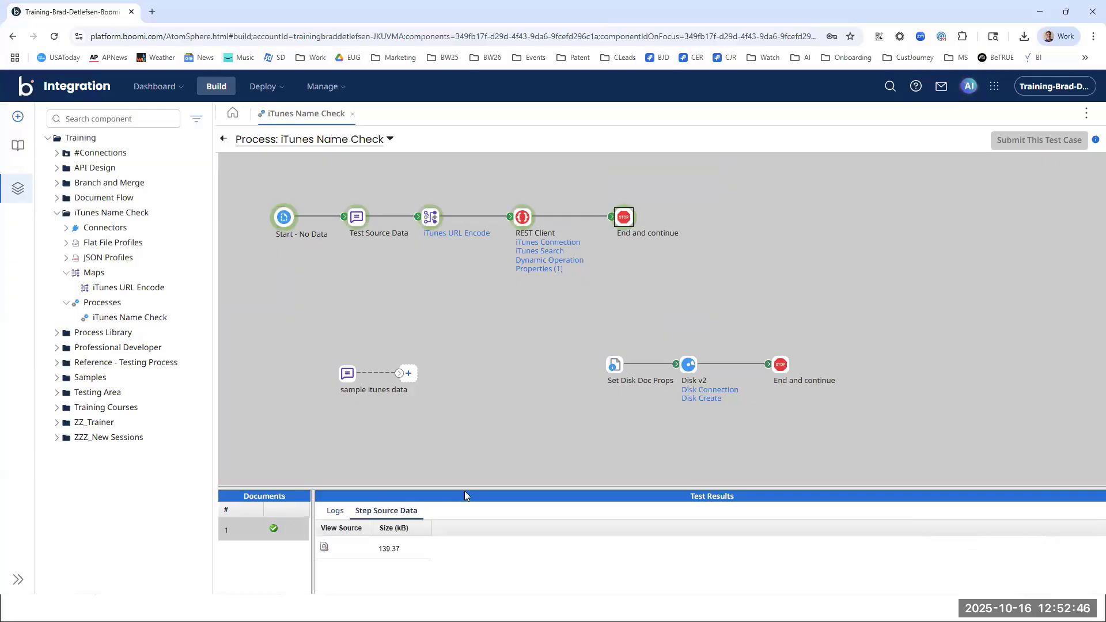
pyautogui.moveTo(469, 486); pyautogui.dragTo(458, 316)
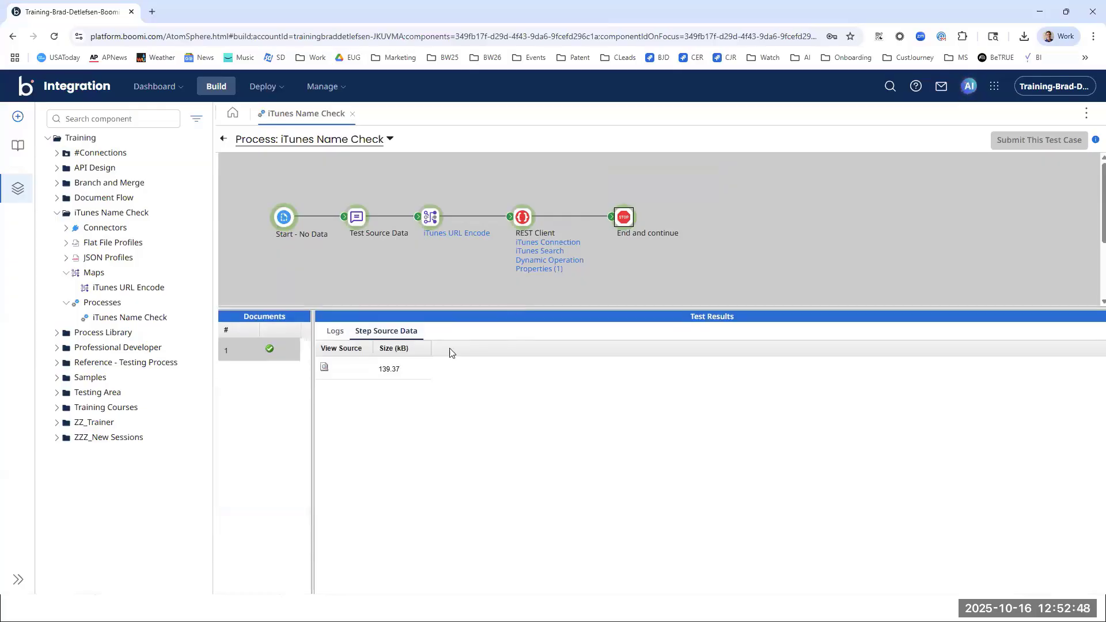
pyautogui.click(324, 366)
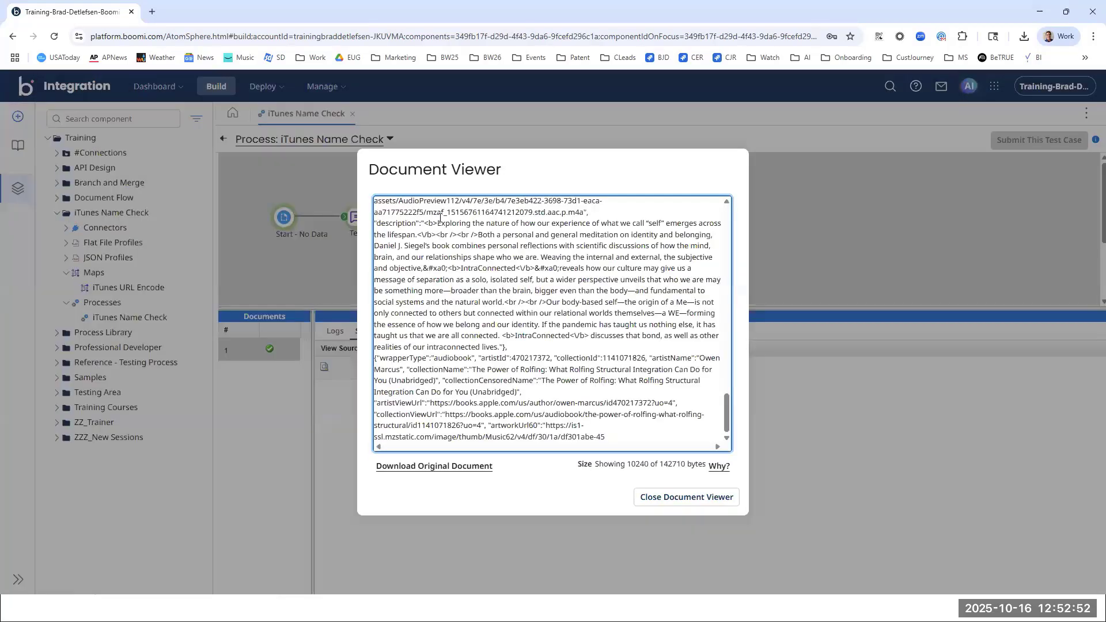
pyautogui.scroll(20, 469, 384)
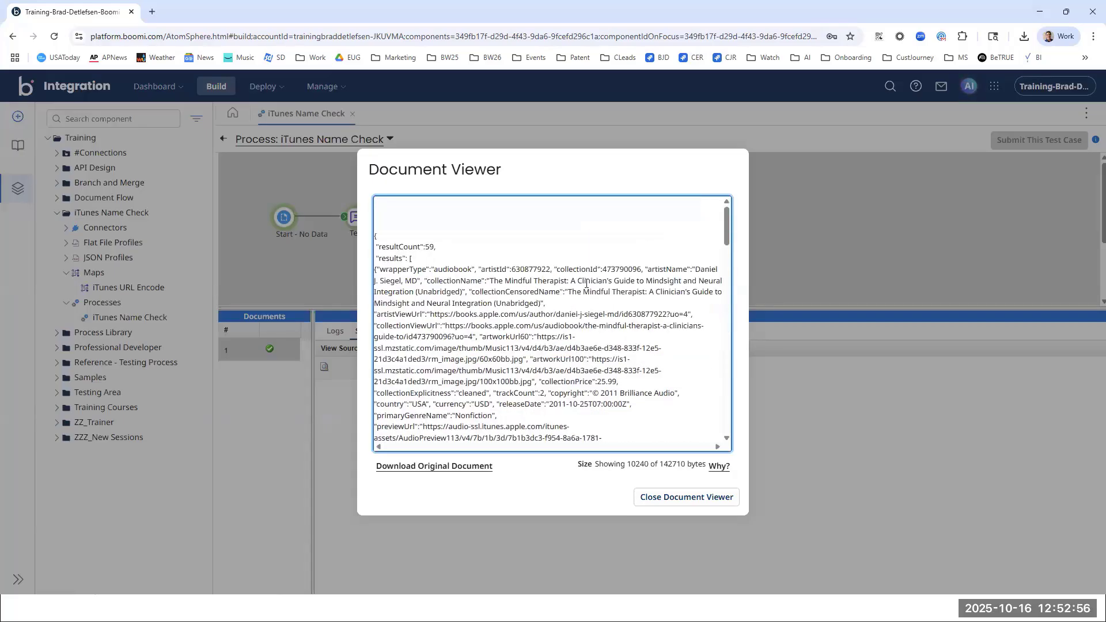
pyautogui.moveTo(586, 283); pyautogui.dragTo(481, 281)
pyautogui.click(557, 337)
pyautogui.click(685, 497)
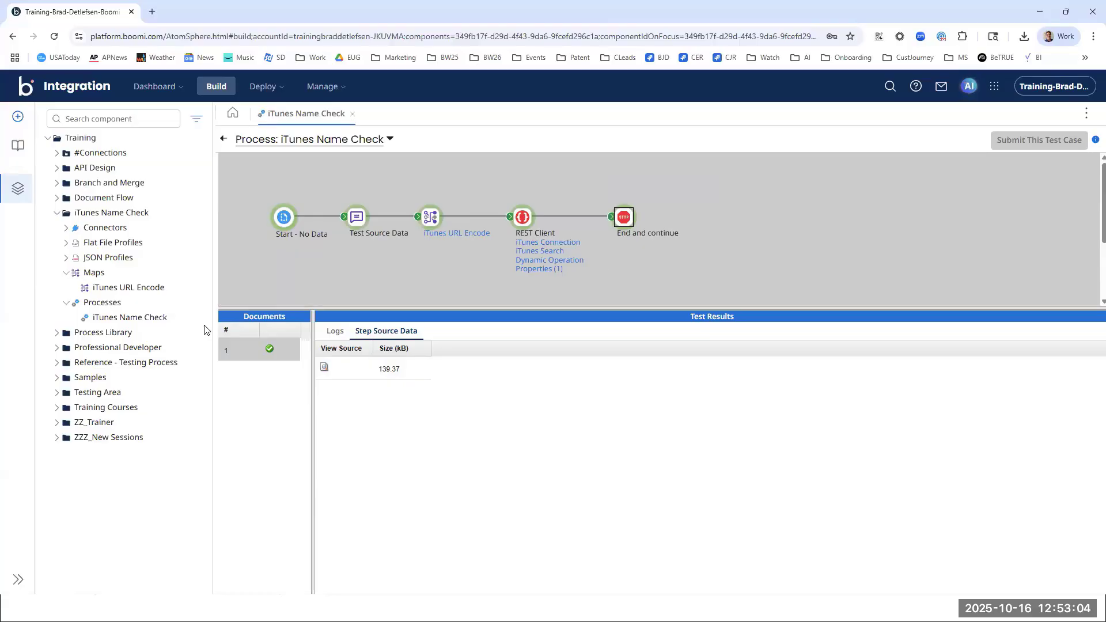
pyautogui.click(221, 140)
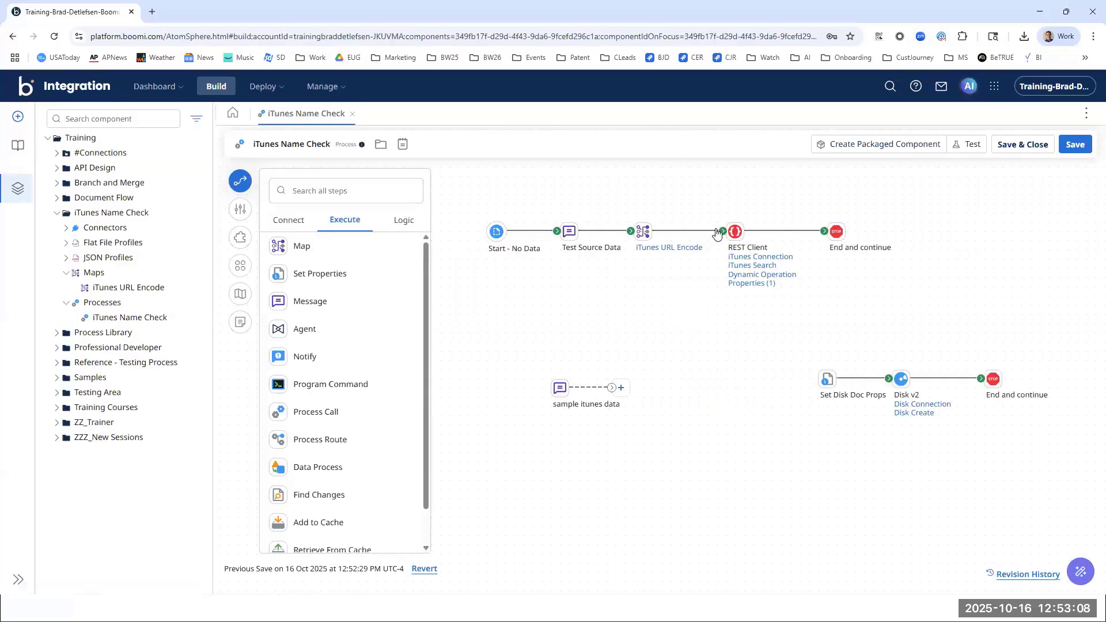
# Step: Disconnect iTunes URL Encode from the REST Client and move the REST Client and Stop step farther along to open a gap
pyautogui.moveTo(723, 231); pyautogui.dragTo(700, 230)
pyautogui.moveTo(922, 222); pyautogui.dragTo(731, 271)
pyautogui.moveTo(726, 234); pyautogui.dragTo(791, 235)
# Step: Add a Data Process step named Split before the REST Client, using Split Documents with the Flat File profile type and Split By Line
pyautogui.moveTo(275, 472); pyautogui.dragTo(734, 253)
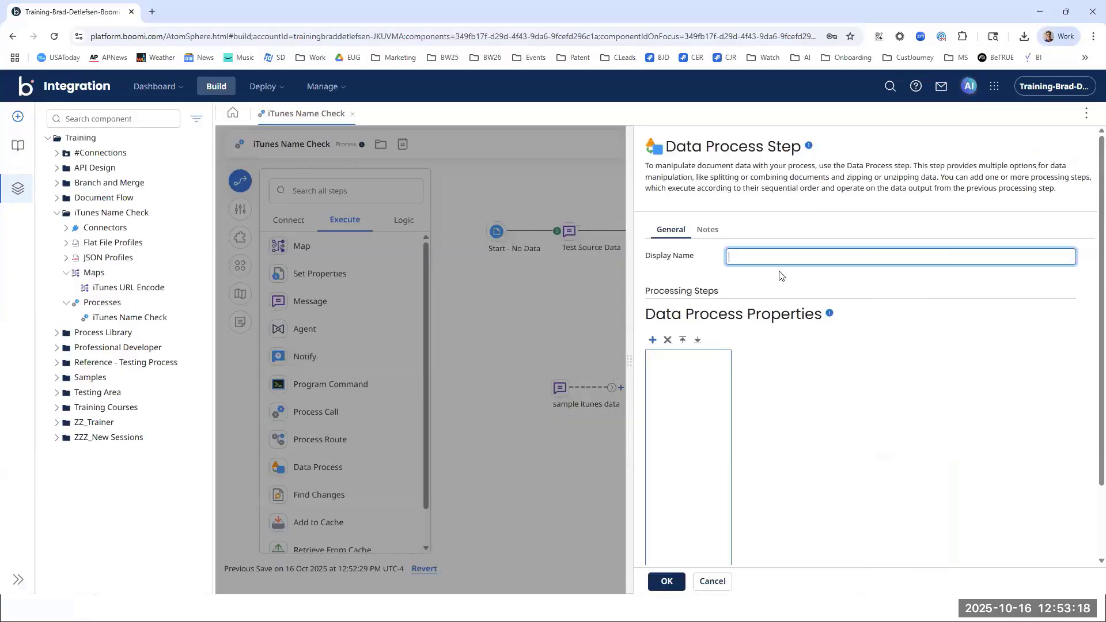
pyautogui.write('Split')
pyautogui.click(653, 340)
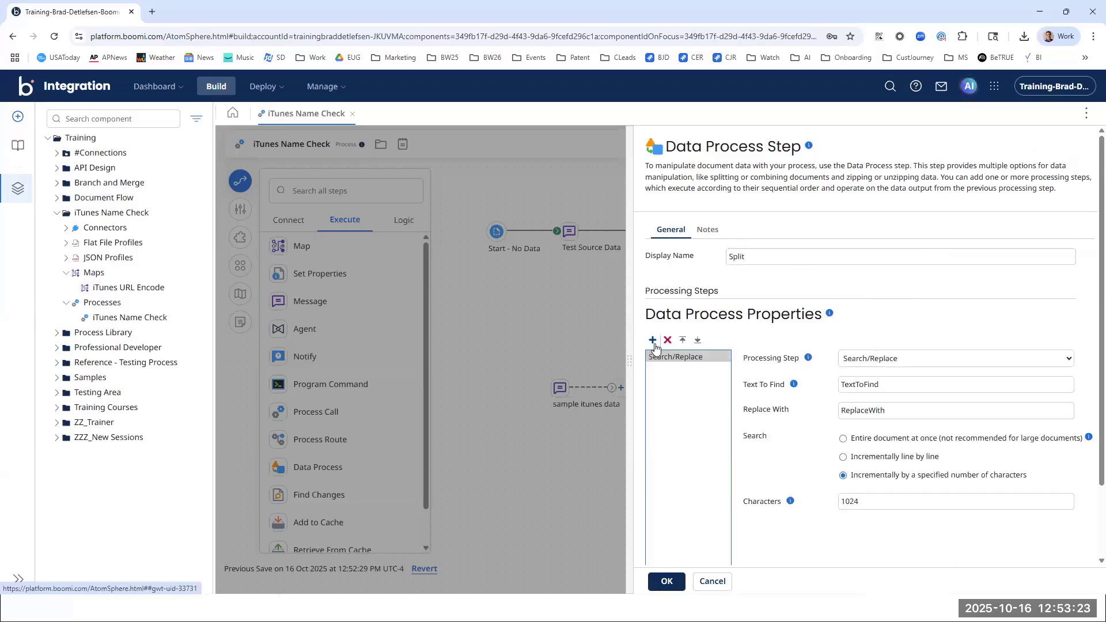
pyautogui.click(872, 363)
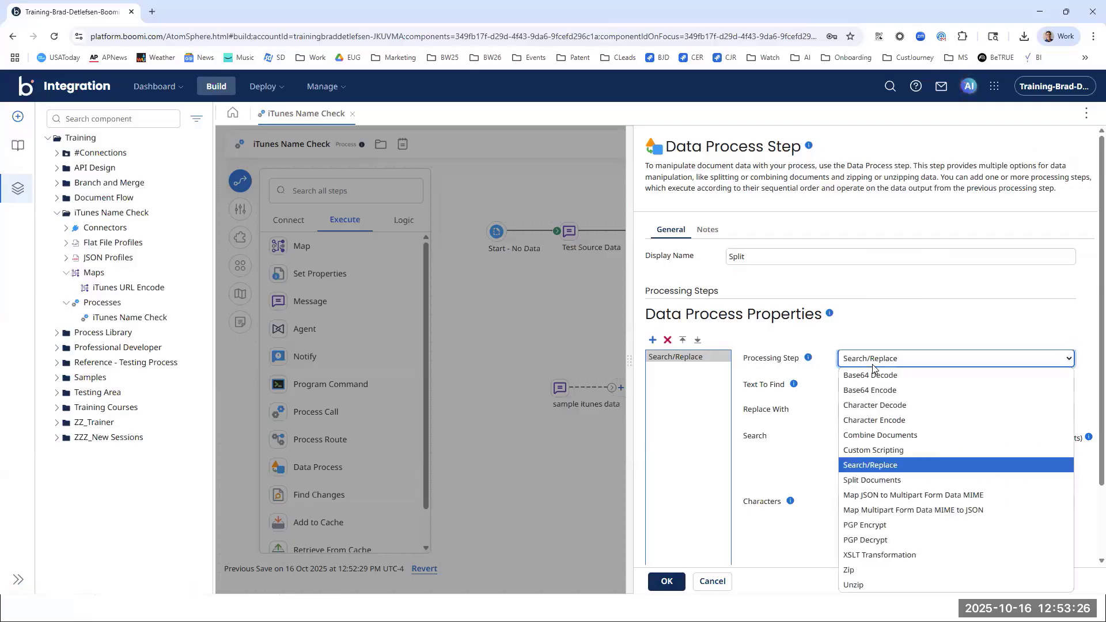
pyautogui.click(864, 481)
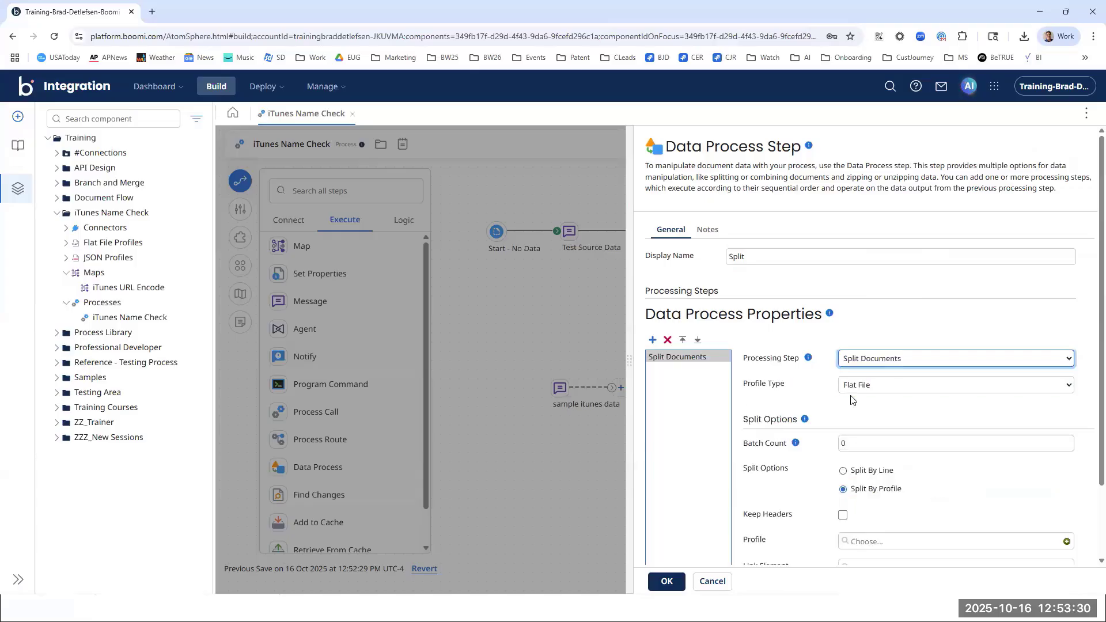
pyautogui.scroll(-1, 852, 400)
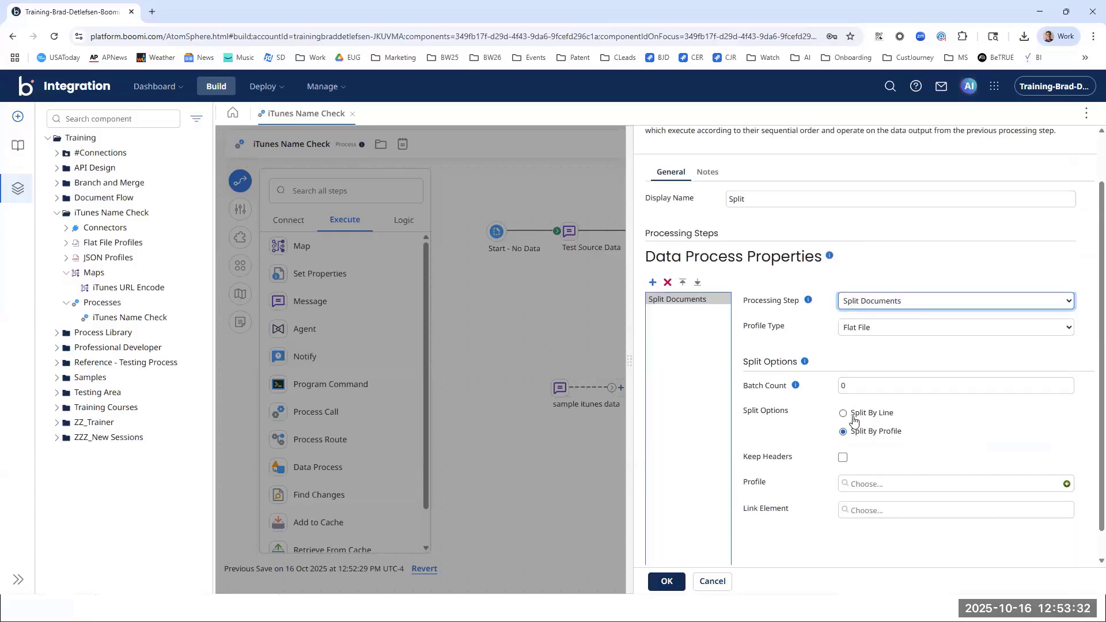
pyautogui.click(842, 416)
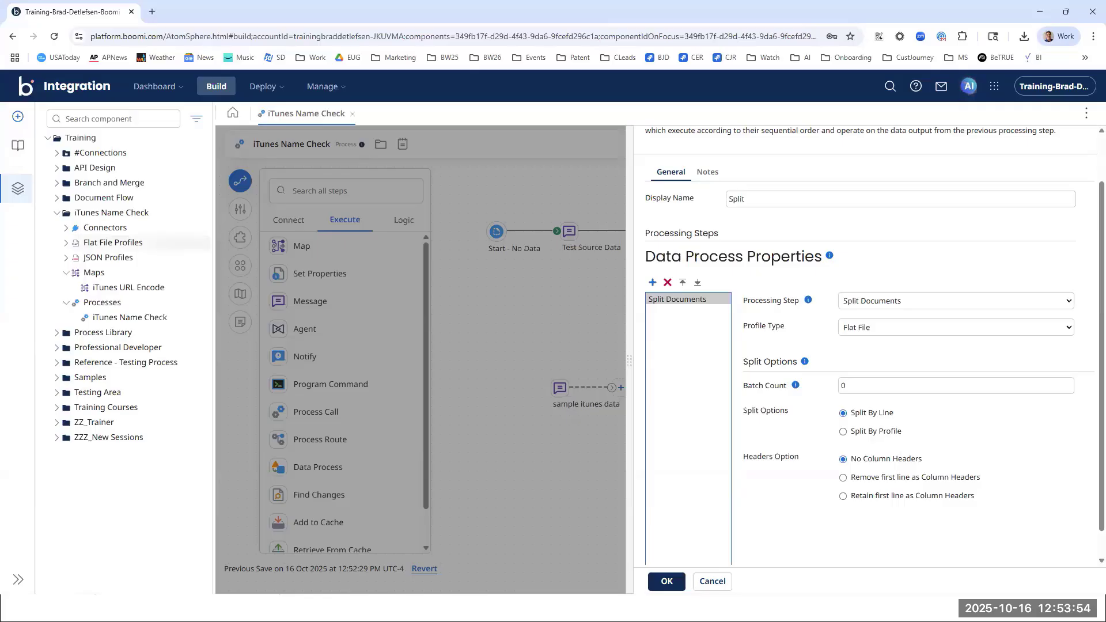
pyautogui.click(666, 581)
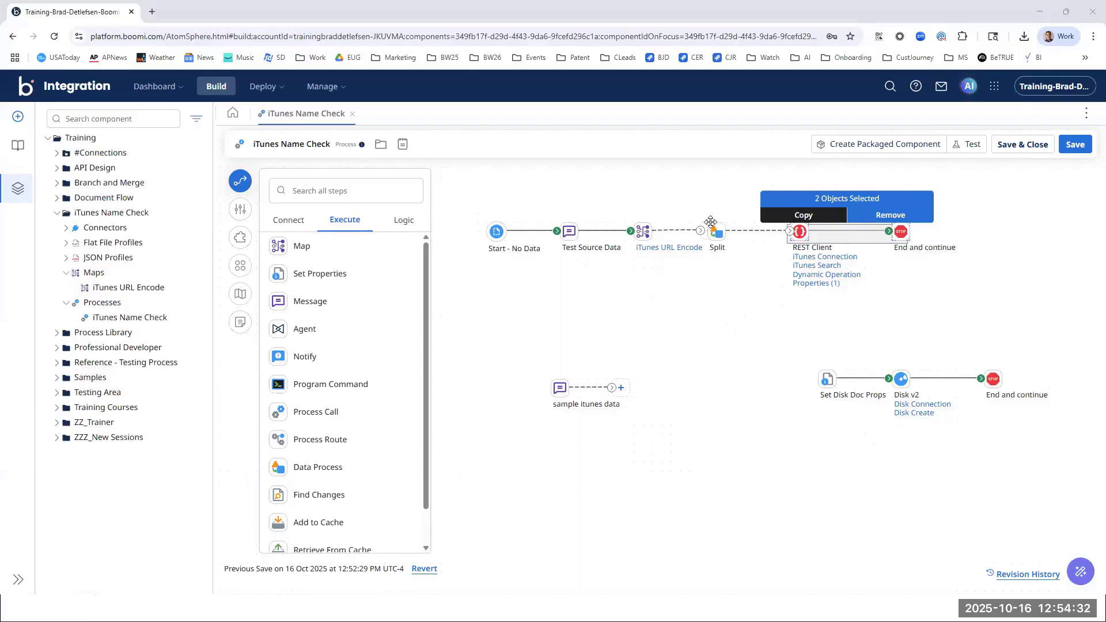
# Step: Connect iTunes URL Encode to Split and Split to the REST Client, centring Split between them
pyautogui.moveTo(700, 230); pyautogui.dragTo(717, 231)
pyautogui.moveTo(790, 231); pyautogui.dragTo(800, 231)
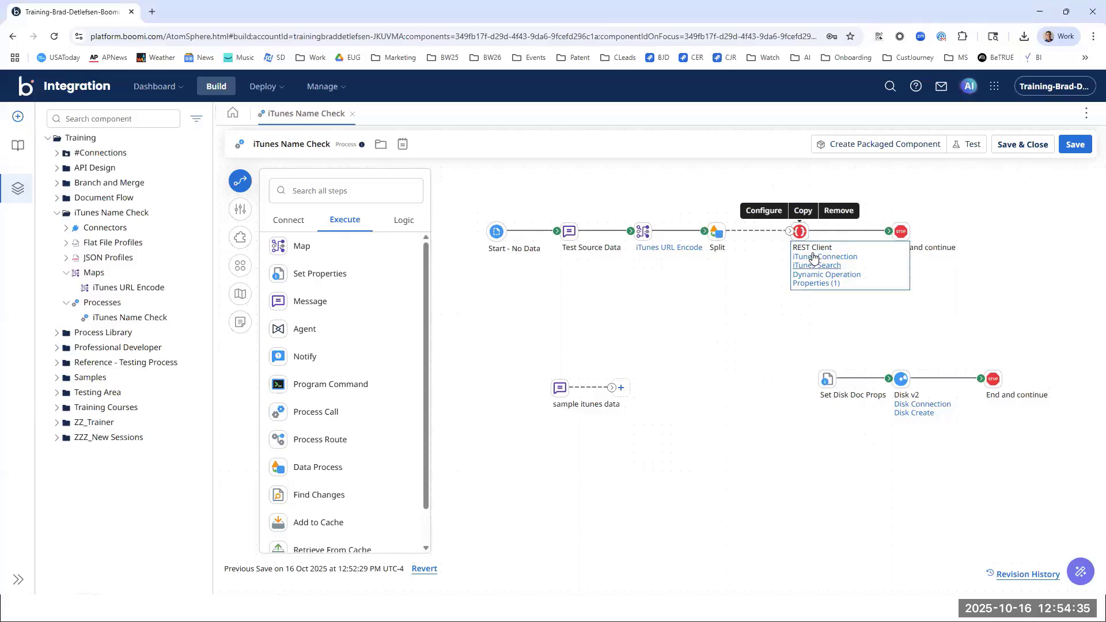
pyautogui.click(708, 230)
pyautogui.moveTo(710, 231); pyautogui.dragTo(721, 230)
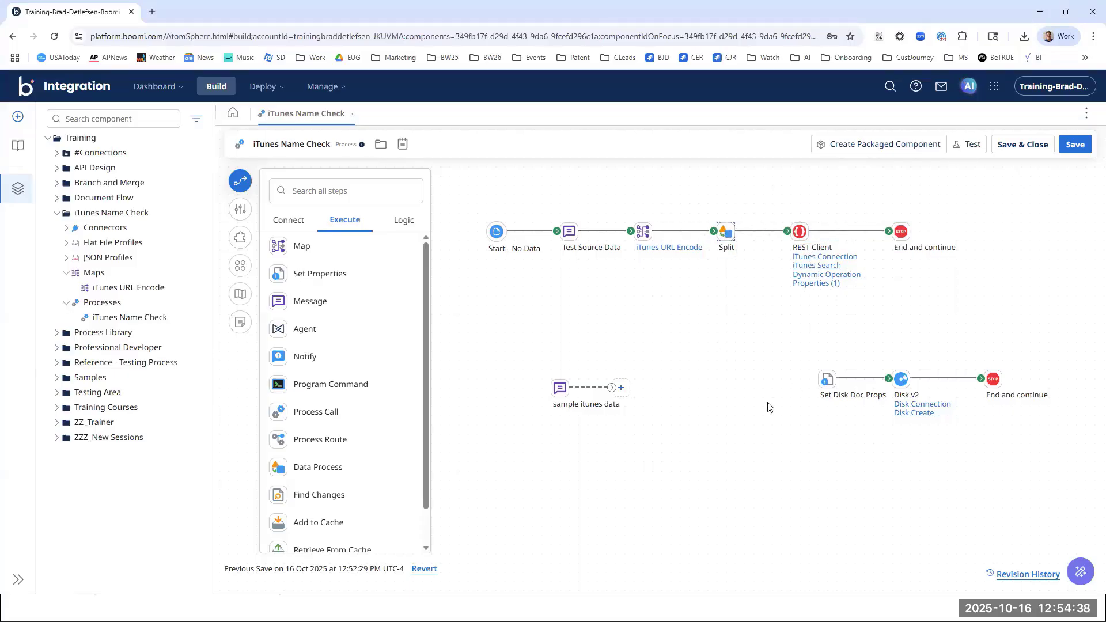
# Step: Save the iTunes Name Check process and run a new test on the local training runtime
pyautogui.click(967, 144)
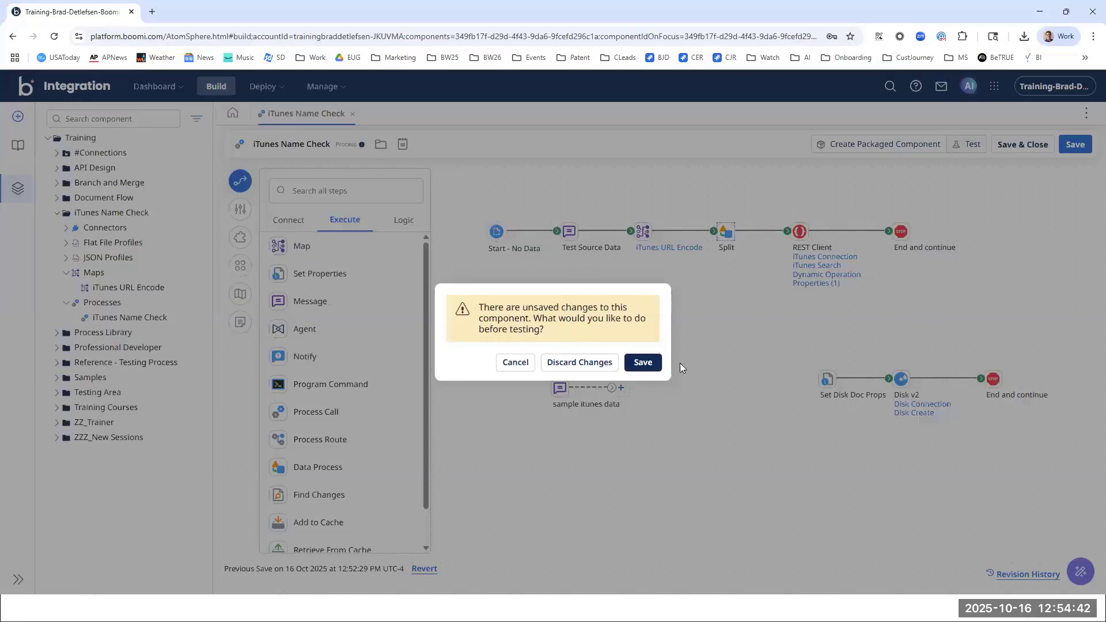
pyautogui.click(650, 365)
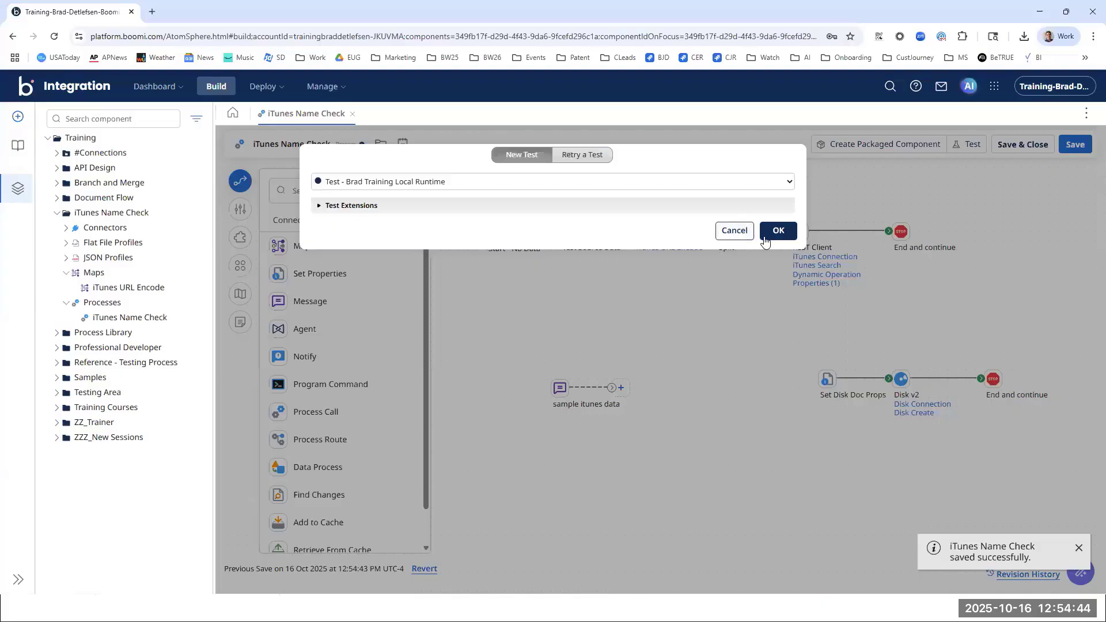
pyautogui.click(777, 230)
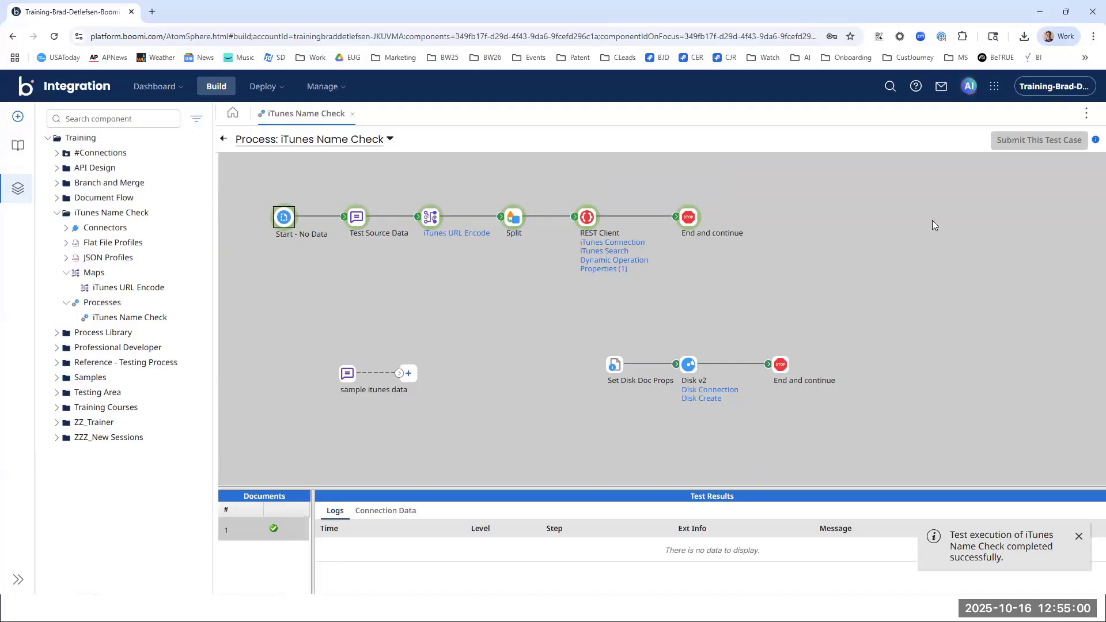
# Step: Examine the list of source documents reaching the Stop step and their sizes, and return to the process canvas
pyautogui.click(686, 217)
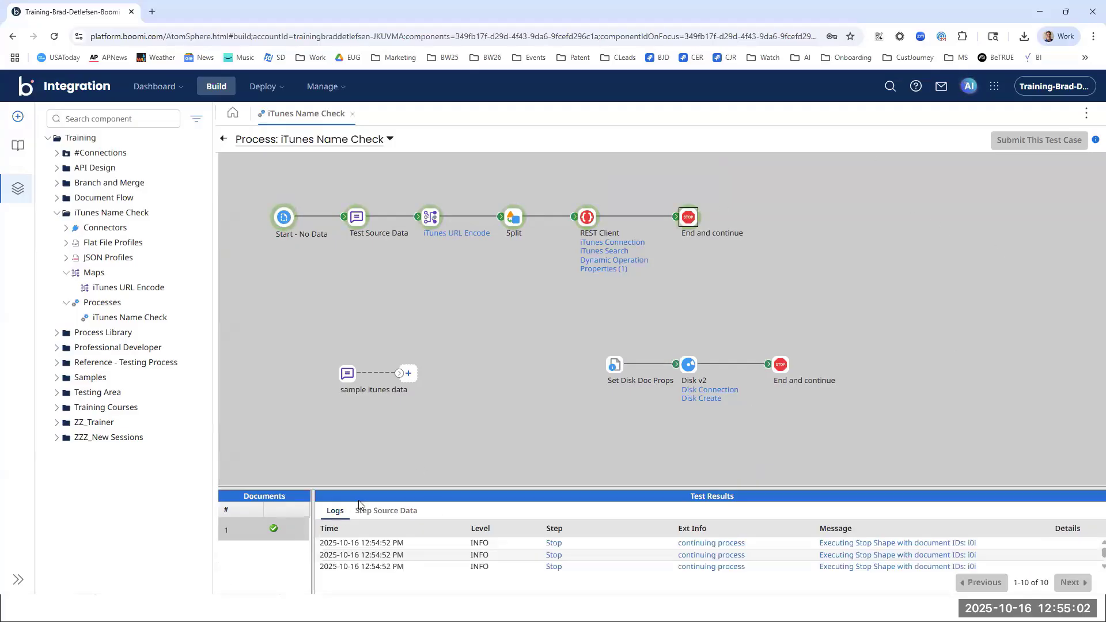
pyautogui.click(380, 510)
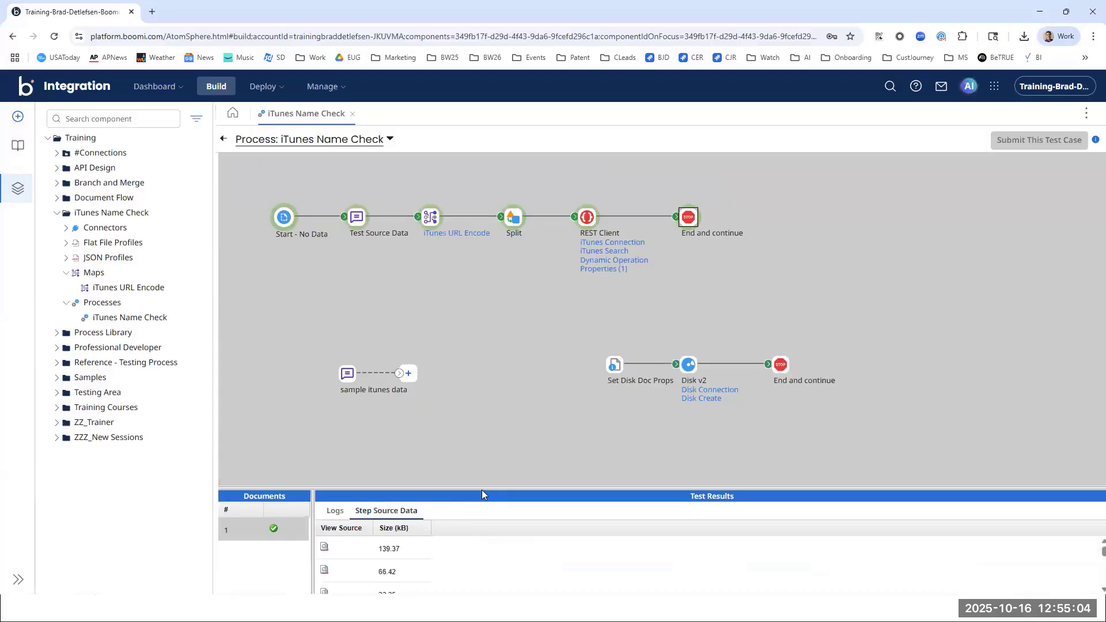
pyautogui.moveTo(488, 487); pyautogui.dragTo(489, 225)
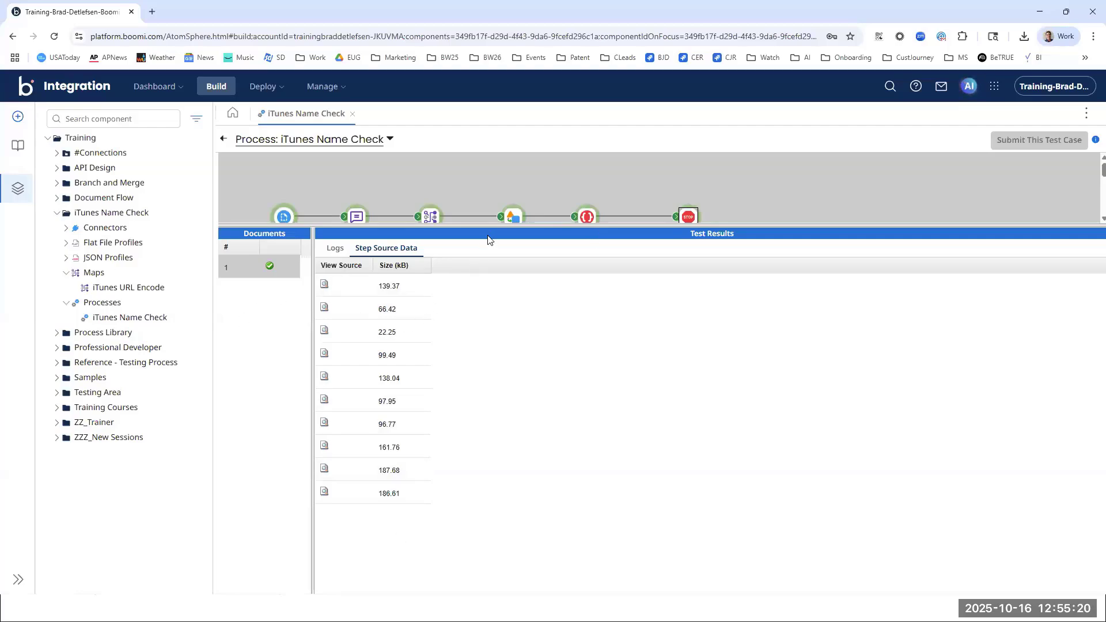
pyautogui.moveTo(493, 223); pyautogui.dragTo(493, 436)
pyautogui.click(225, 138)
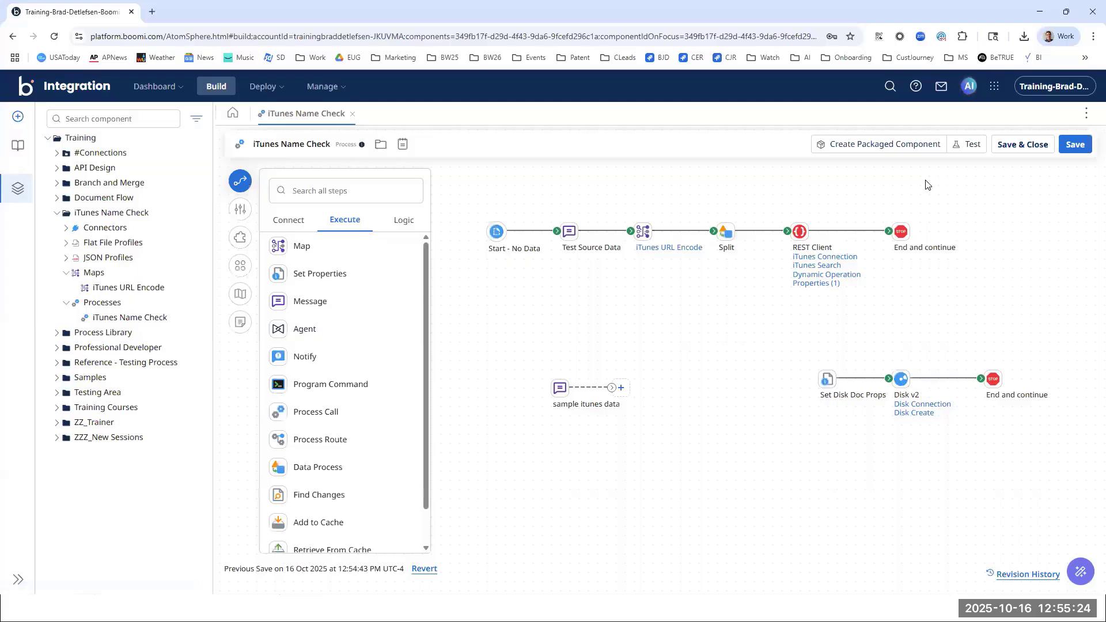
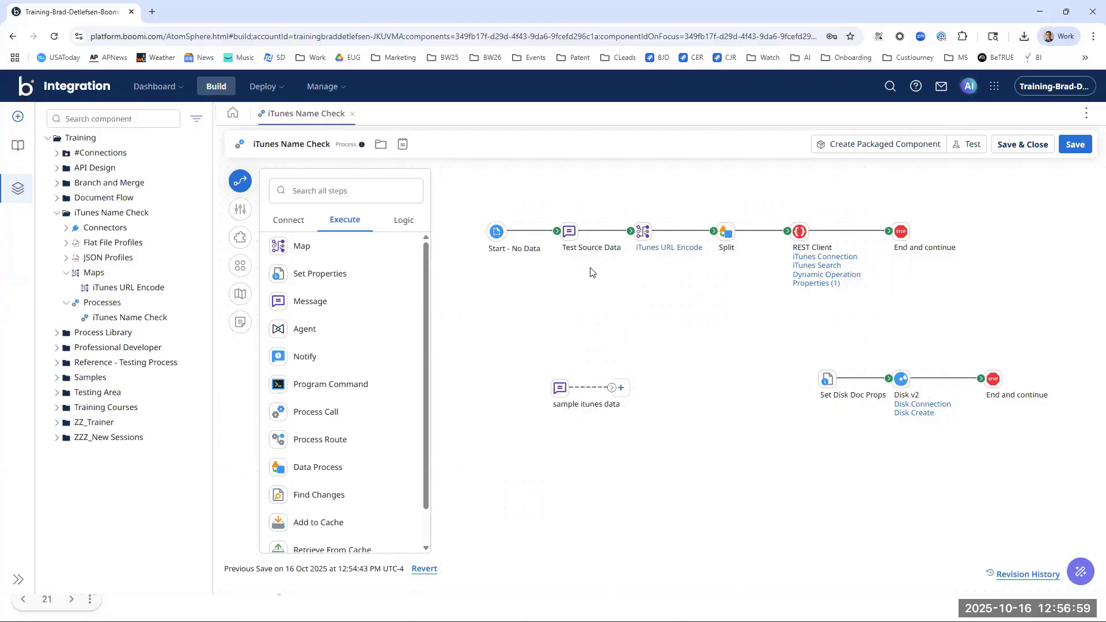
pyautogui.click(680, 248)
pyautogui.moveTo(714, 230); pyautogui.dragTo(703, 209)
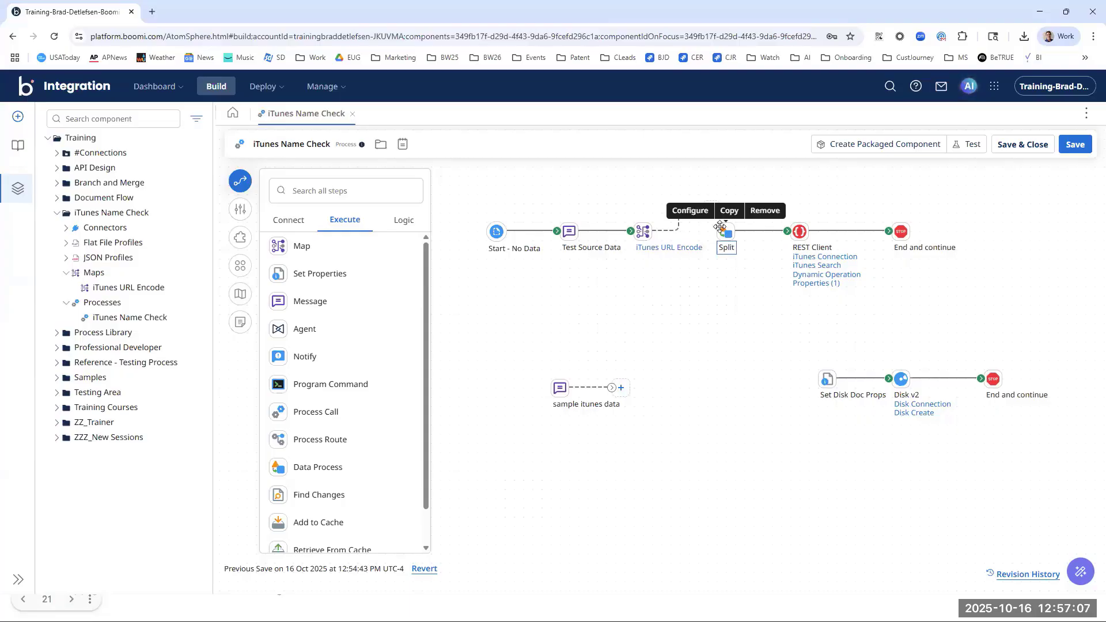
pyautogui.moveTo(699, 211); pyautogui.dragTo(721, 231)
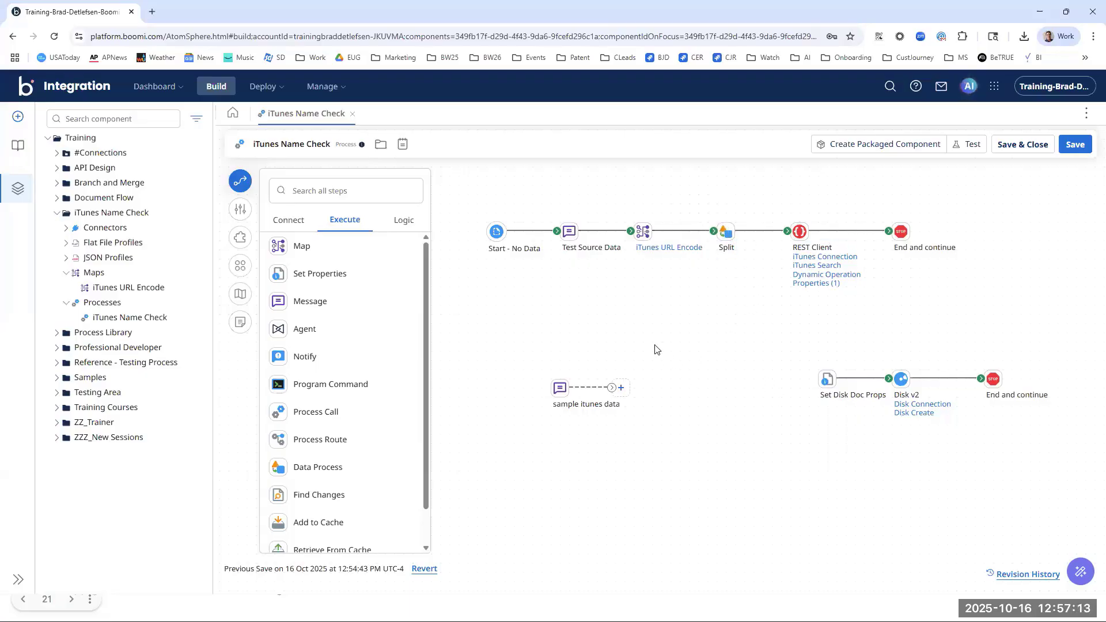
# Step: Detach Test Source Data from the Start step and iTunes URL Encode, parking it below the flow beside the sample itunes data message
pyautogui.moveTo(557, 231); pyautogui.dragTo(554, 231)
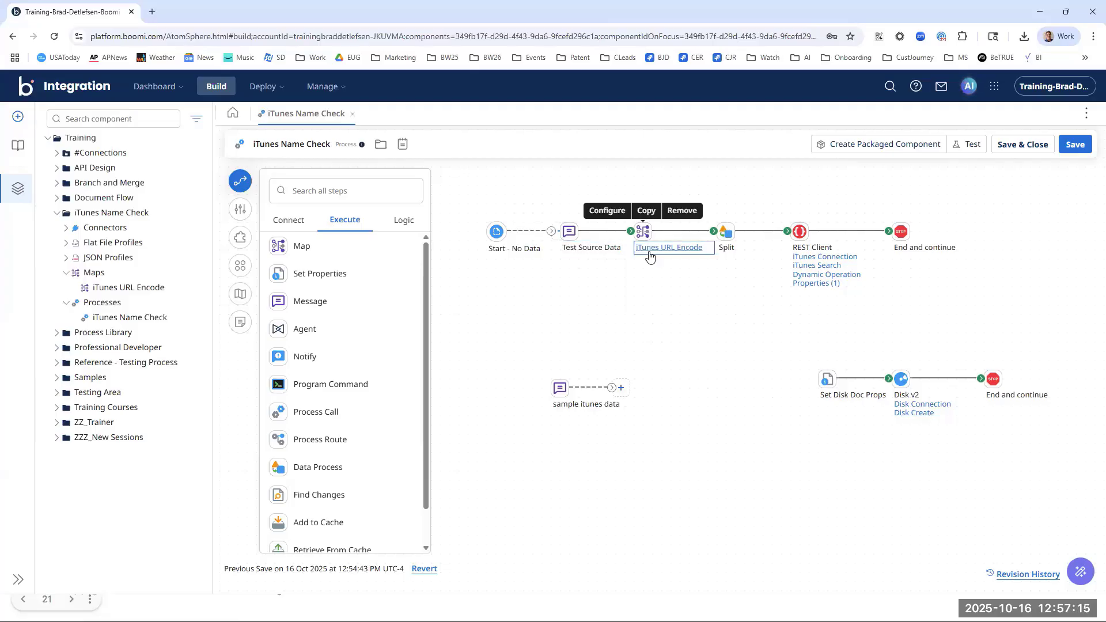
pyautogui.moveTo(630, 231); pyautogui.dragTo(486, 351)
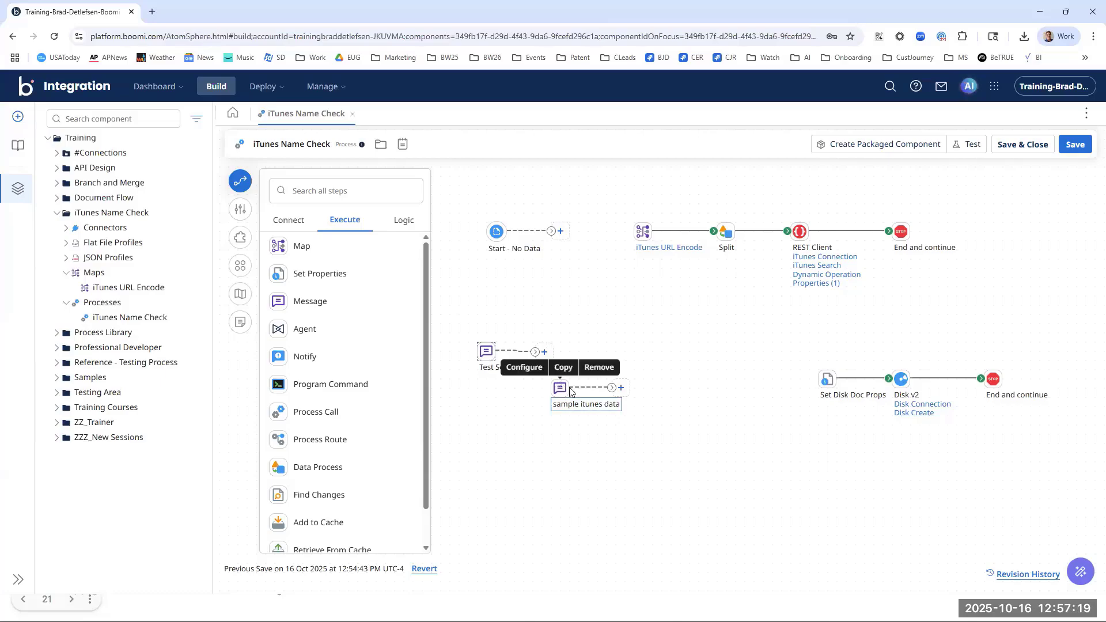
pyautogui.moveTo(570, 391); pyautogui.dragTo(607, 391)
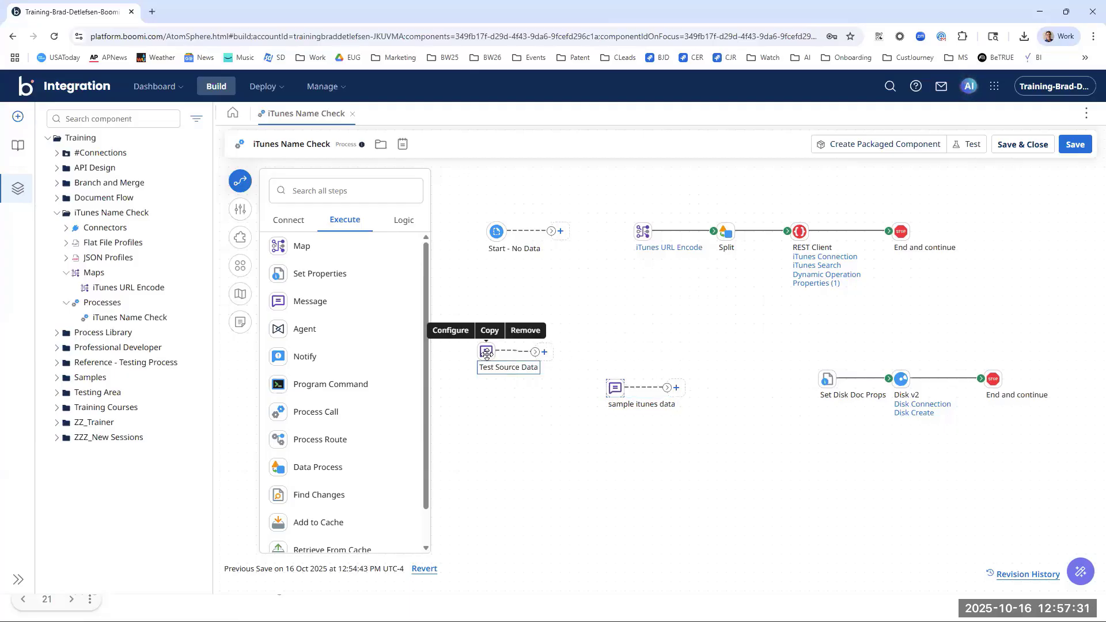
pyautogui.moveTo(487, 352); pyautogui.dragTo(489, 374)
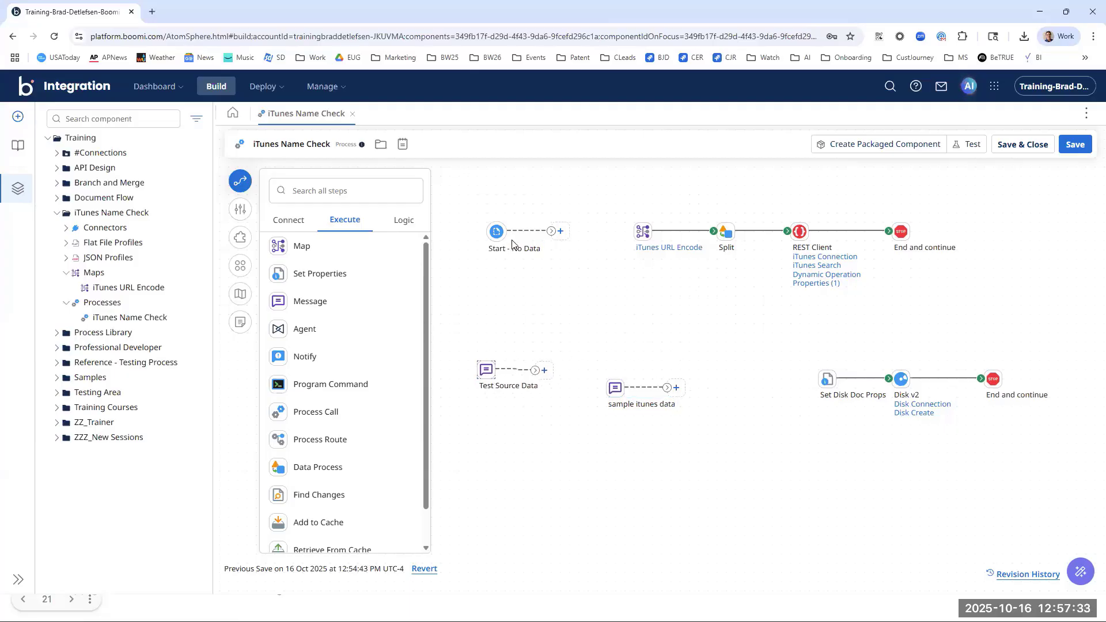
# Step: Configure the Start step as a Disk v2 connector using Disk Connection, the GET action and the Disk Get operation
pyautogui.moveTo(497, 233)
pyautogui.click(501, 211)
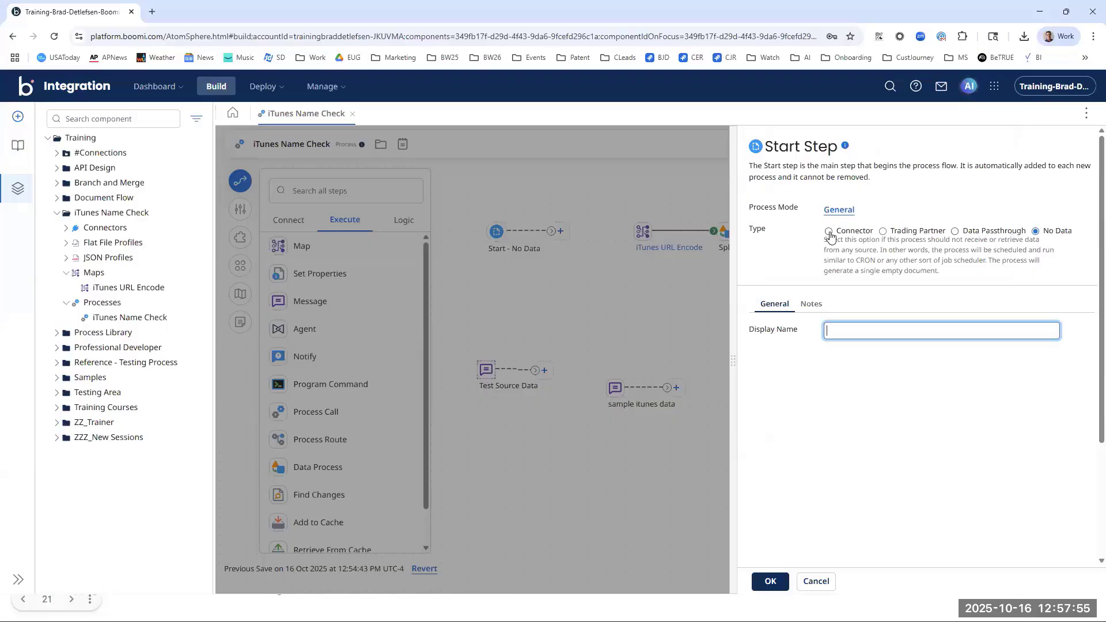
pyautogui.click(828, 232)
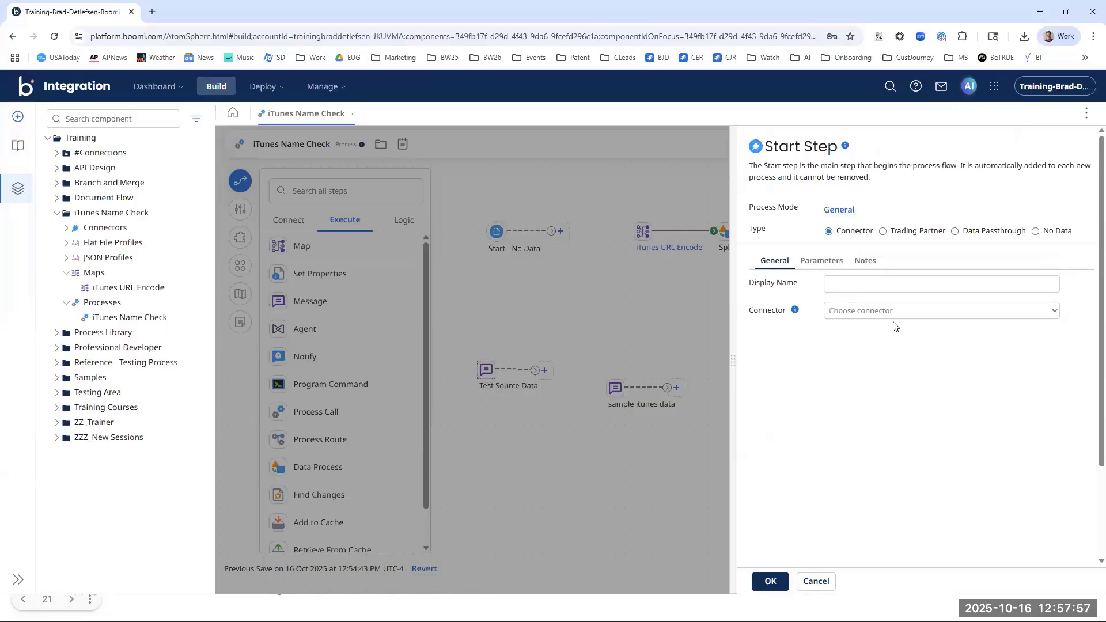
pyautogui.click(906, 311)
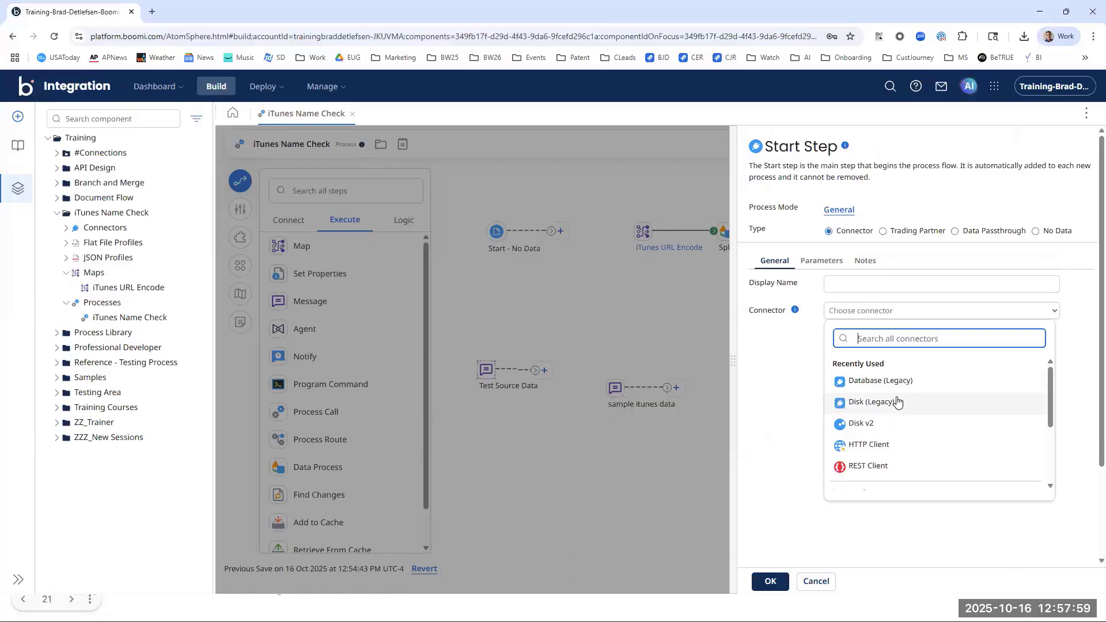
pyautogui.click(881, 422)
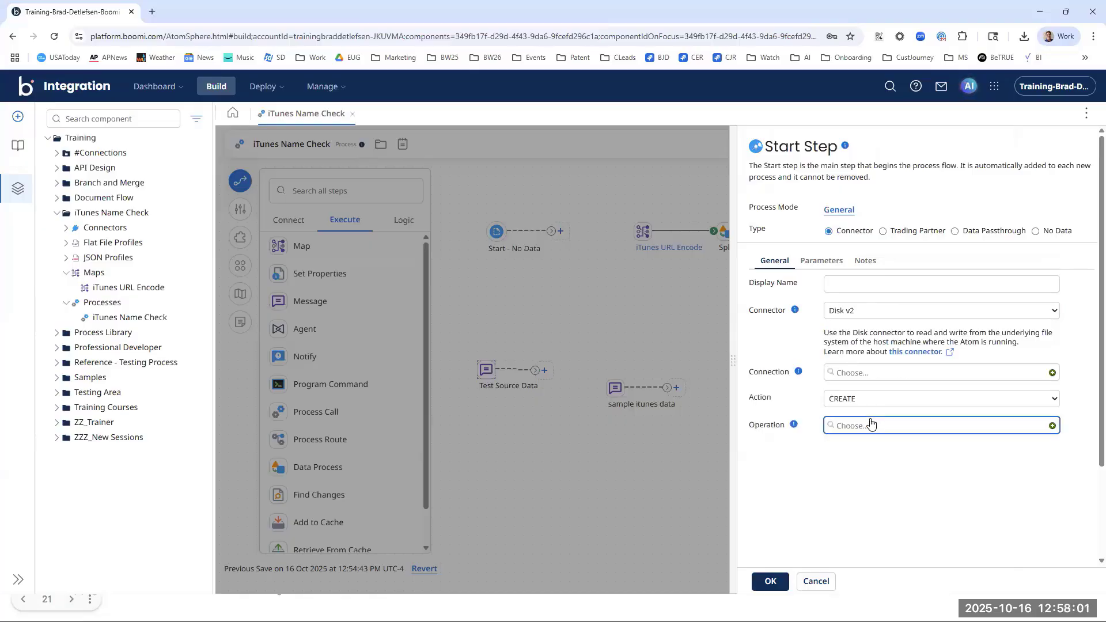
pyautogui.click(882, 373)
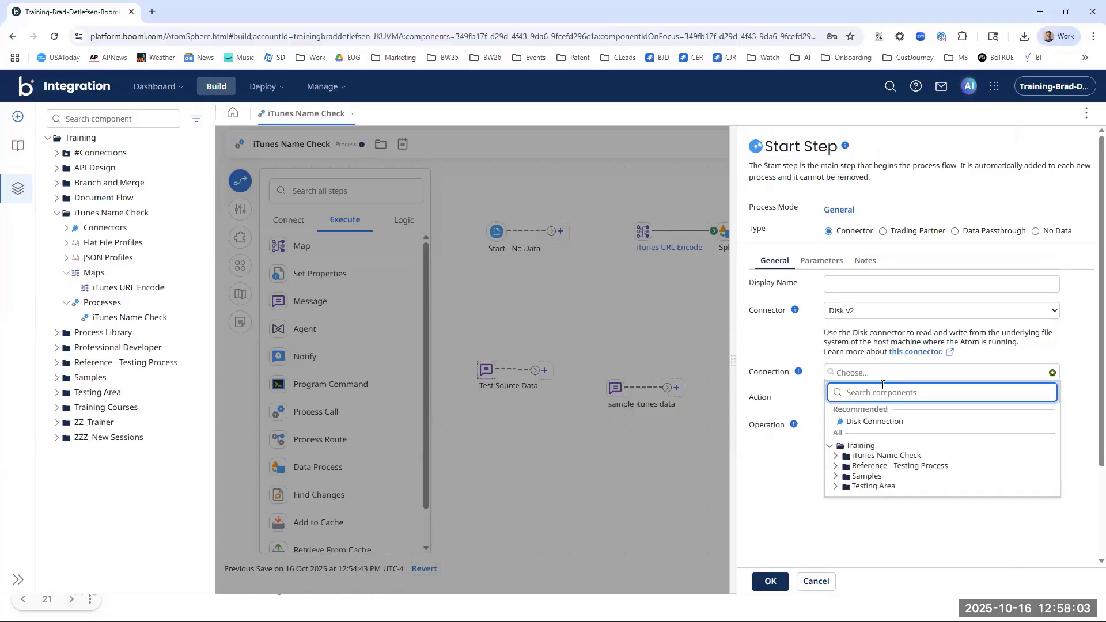
pyautogui.click(870, 422)
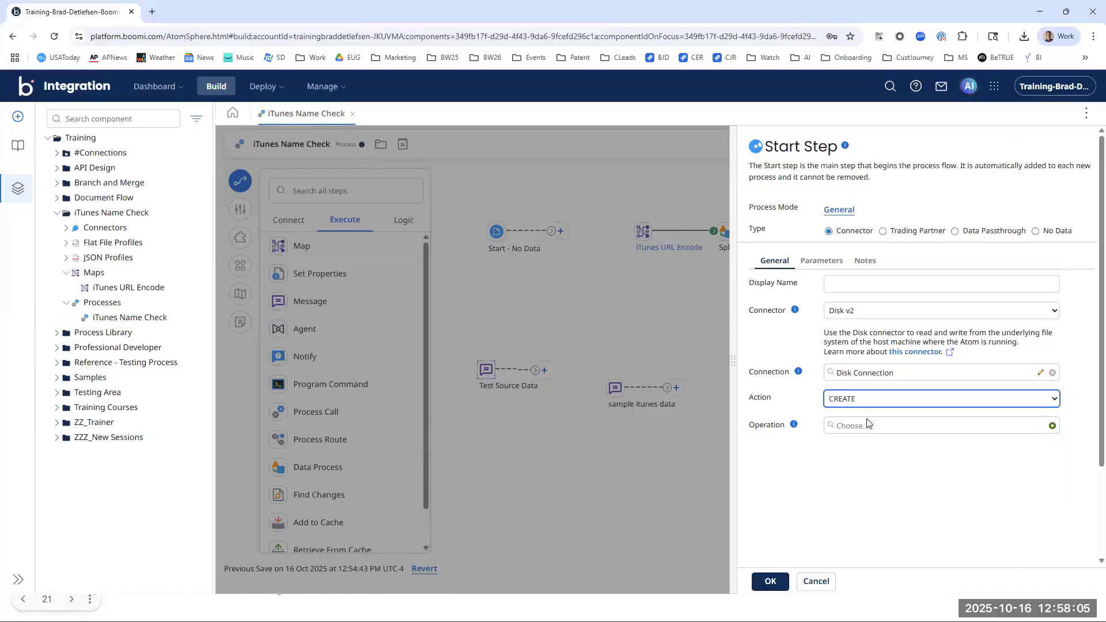
pyautogui.click(868, 403)
pyautogui.click(858, 461)
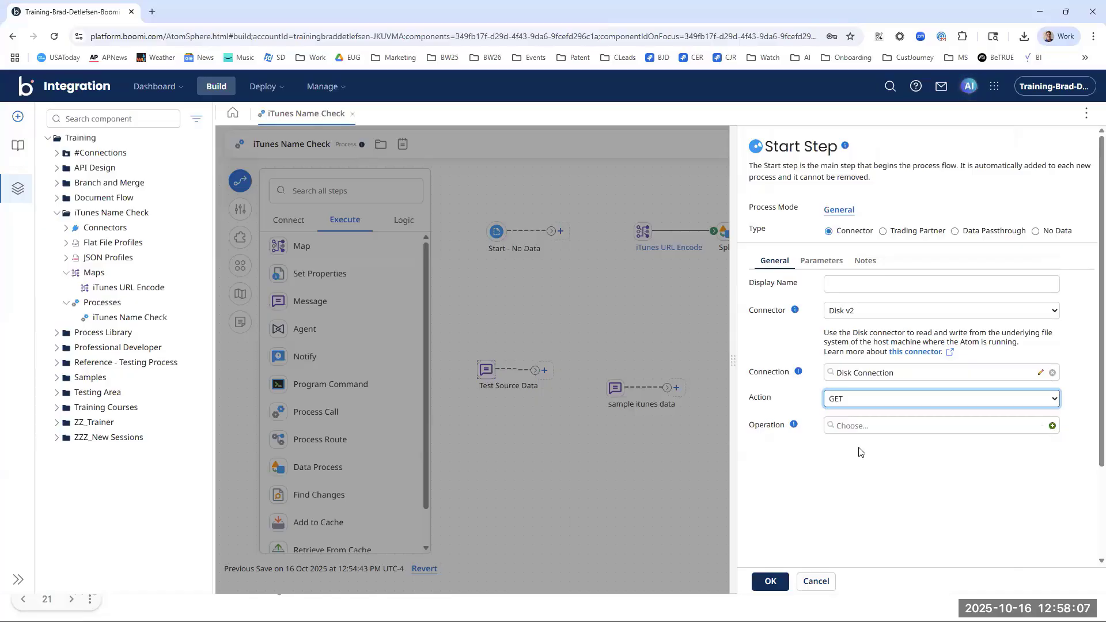
pyautogui.click(879, 428)
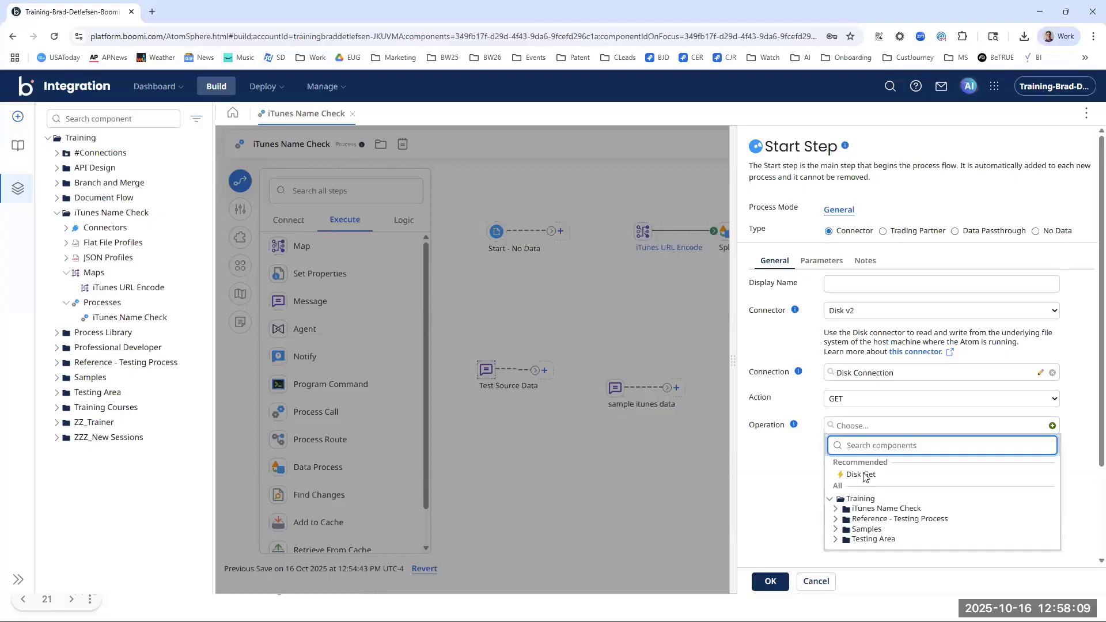
pyautogui.click(864, 472)
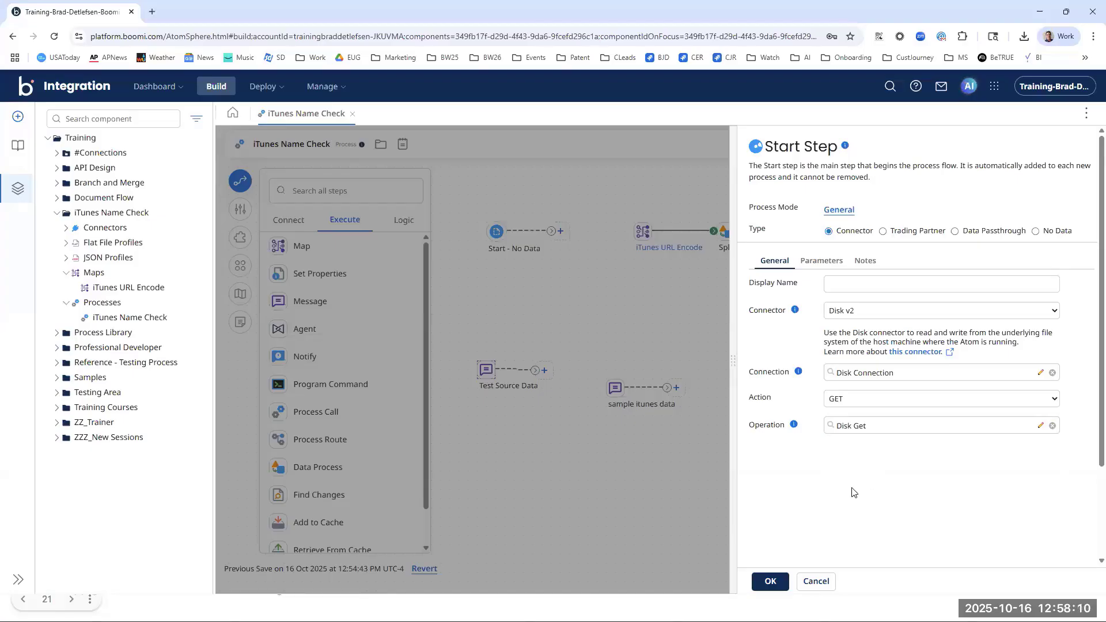
# Step: Import the Start step's ID parameter with the static value C:\Names\NameIdeas.txt and save the process
pyautogui.click(823, 264)
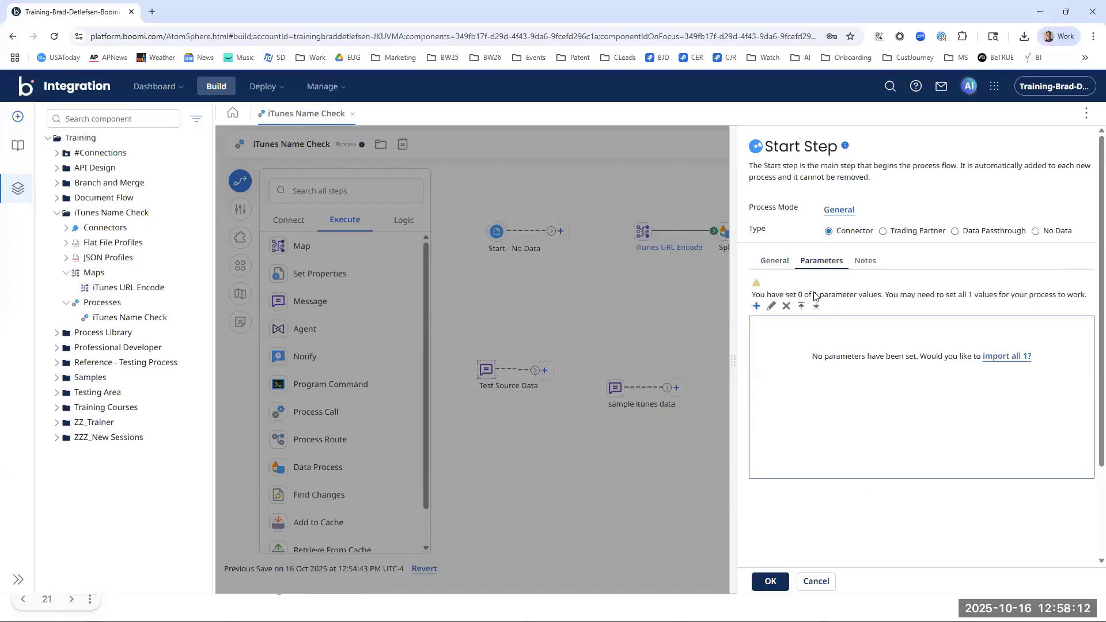
pyautogui.click(1005, 356)
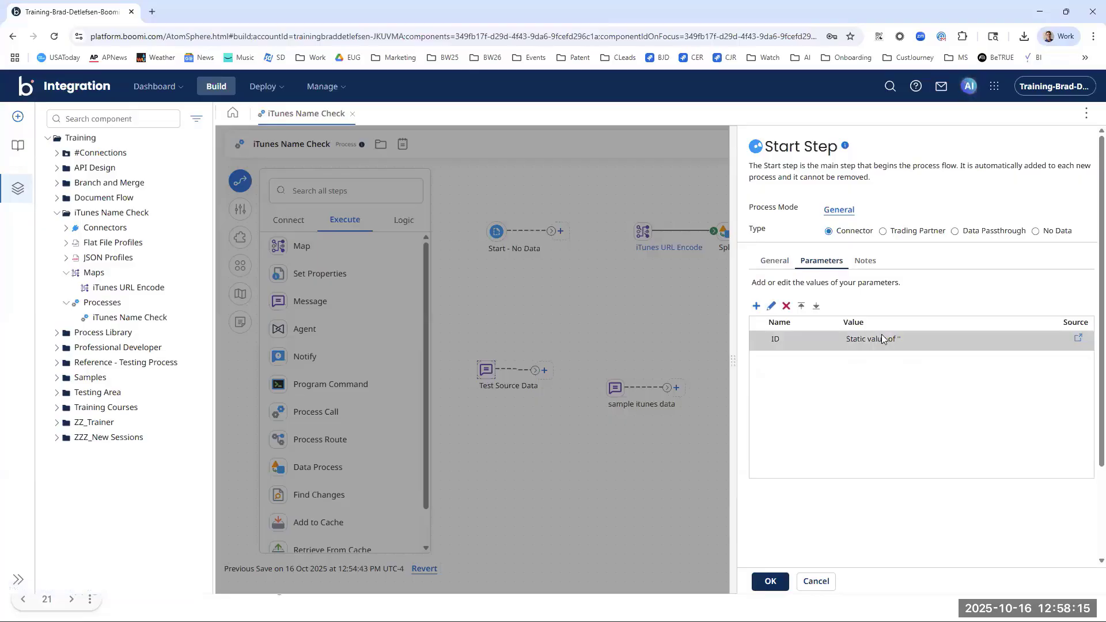
pyautogui.doubleClick(881, 339)
pyautogui.click(578, 245)
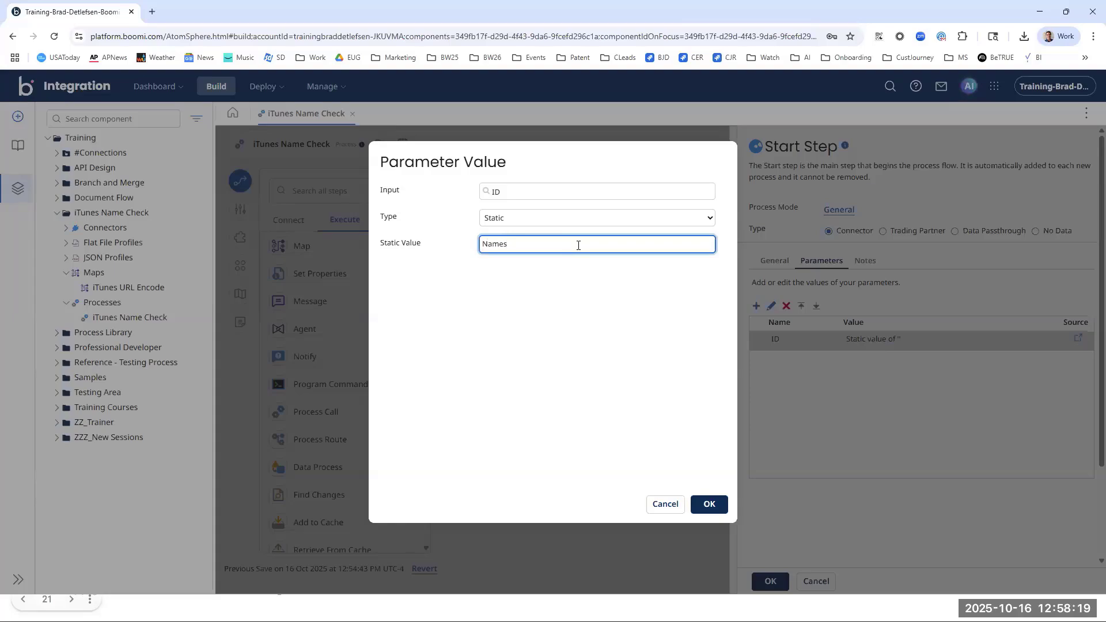
pyautogui.hotkey('ctrl', 'a')
pyautogui.press('BackSpace')
pyautogui.click(709, 504)
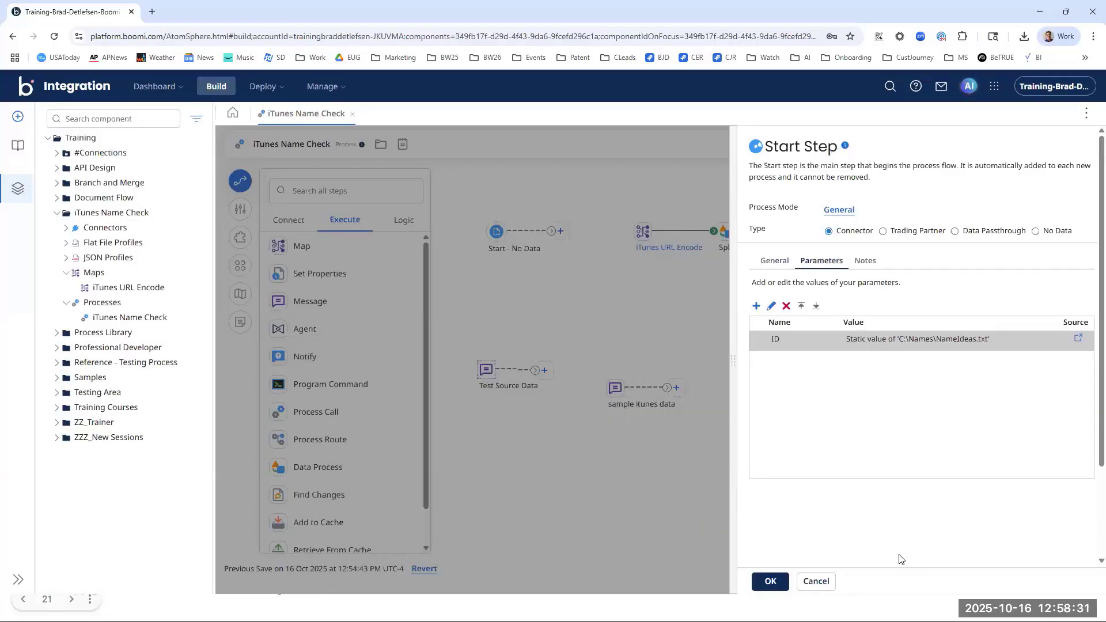
pyautogui.click(772, 583)
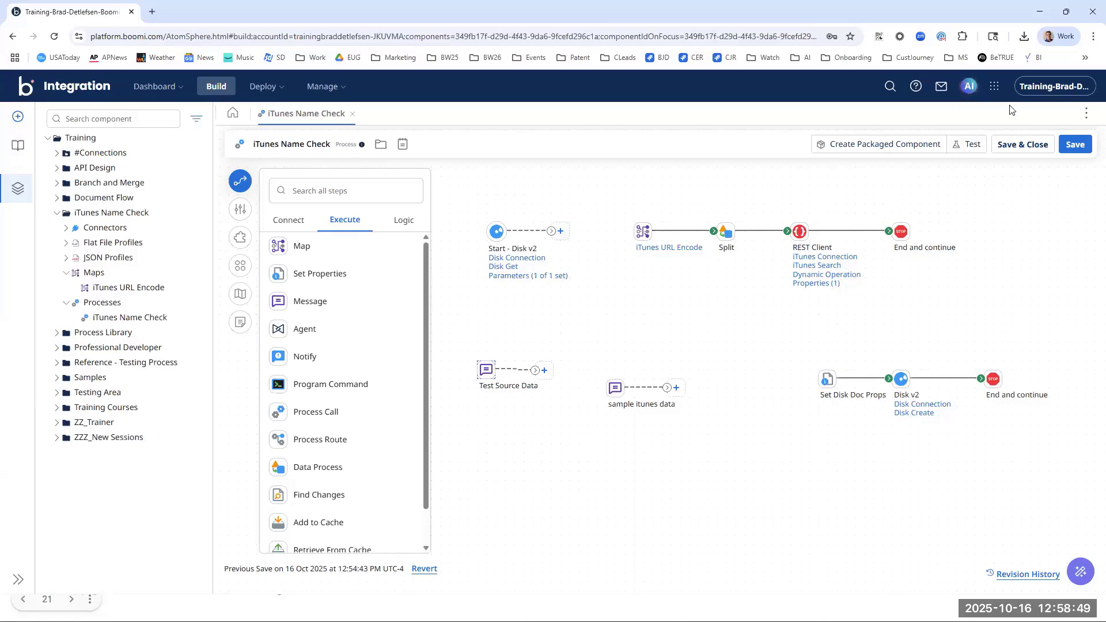
pyautogui.click(1074, 144)
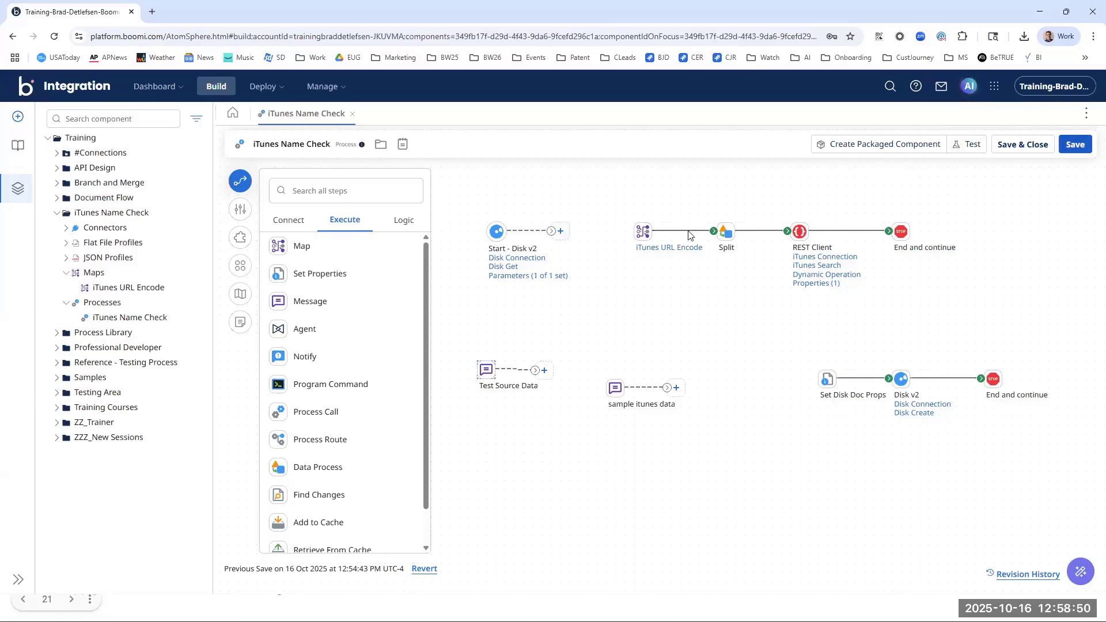
# Step: Review the extensible settings for Disk Connection and operations, and the Start step's parameters, closing both without changes
pyautogui.click(240, 239)
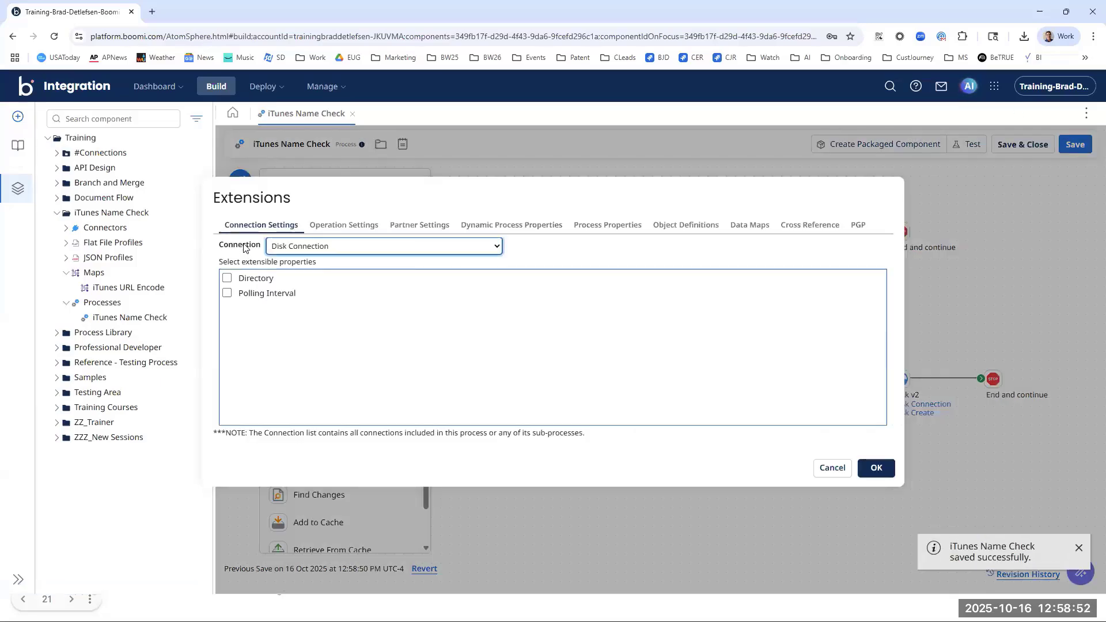
pyautogui.click(304, 246)
pyautogui.click(236, 278)
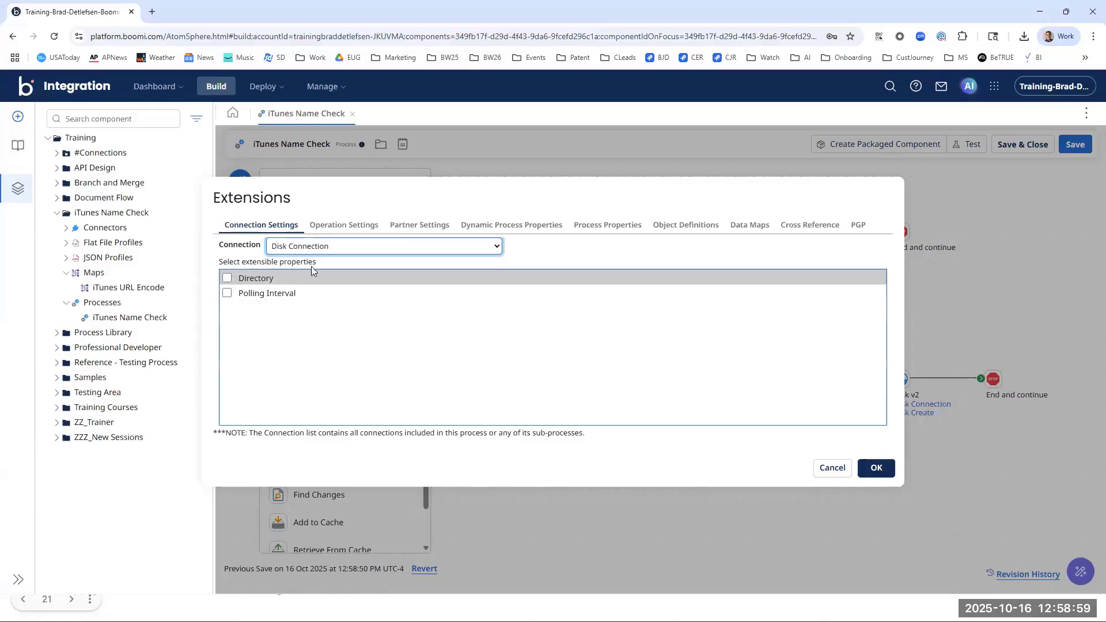
pyautogui.click(359, 228)
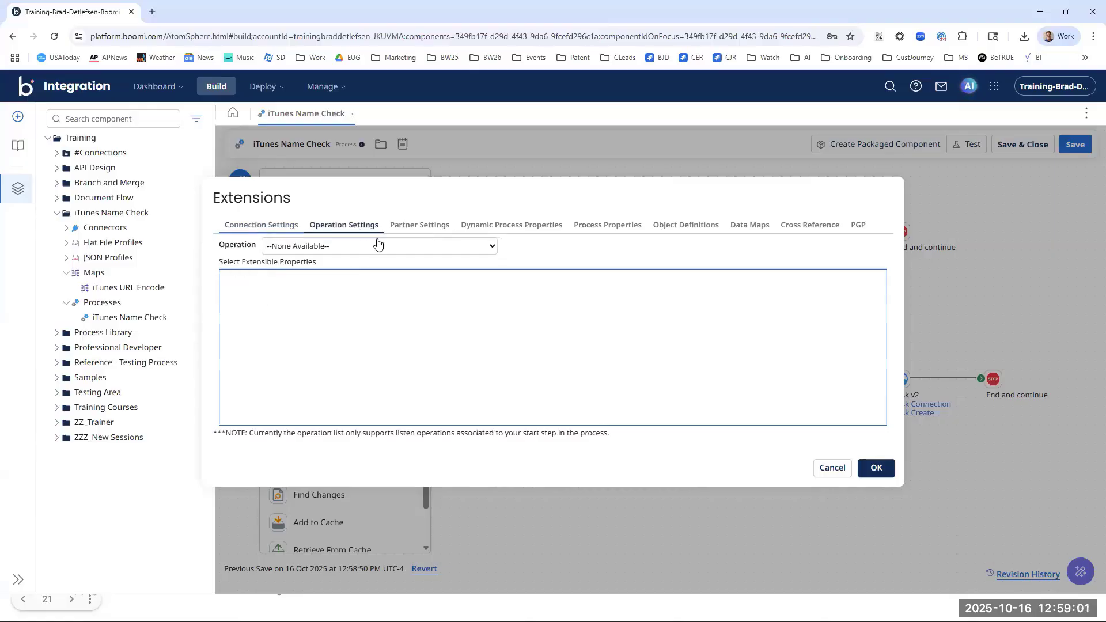
pyautogui.click(838, 468)
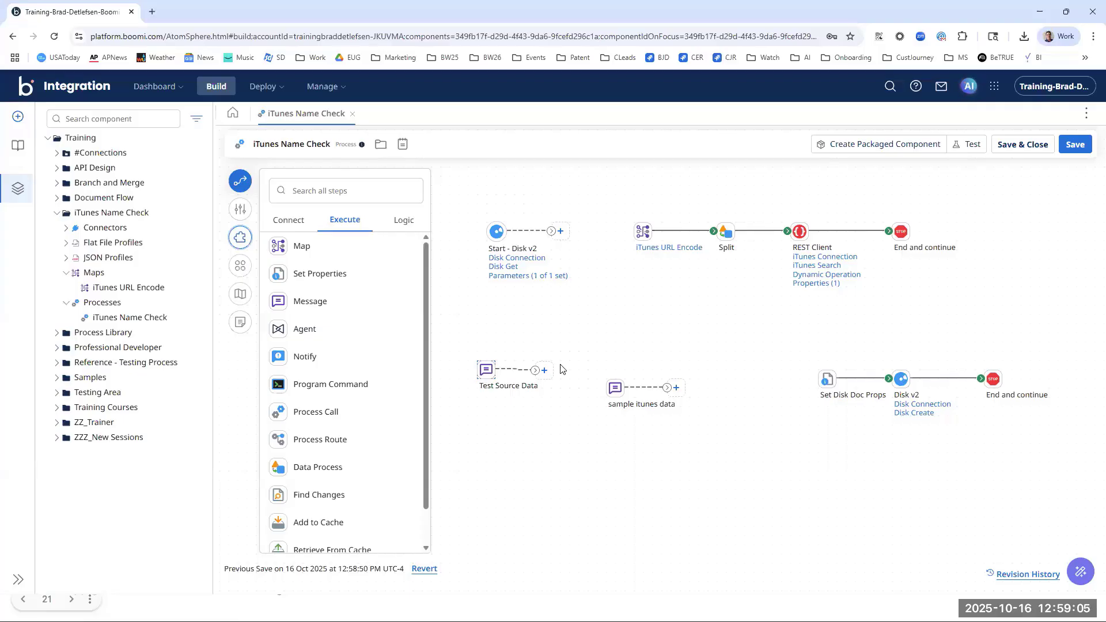
pyautogui.click(539, 262)
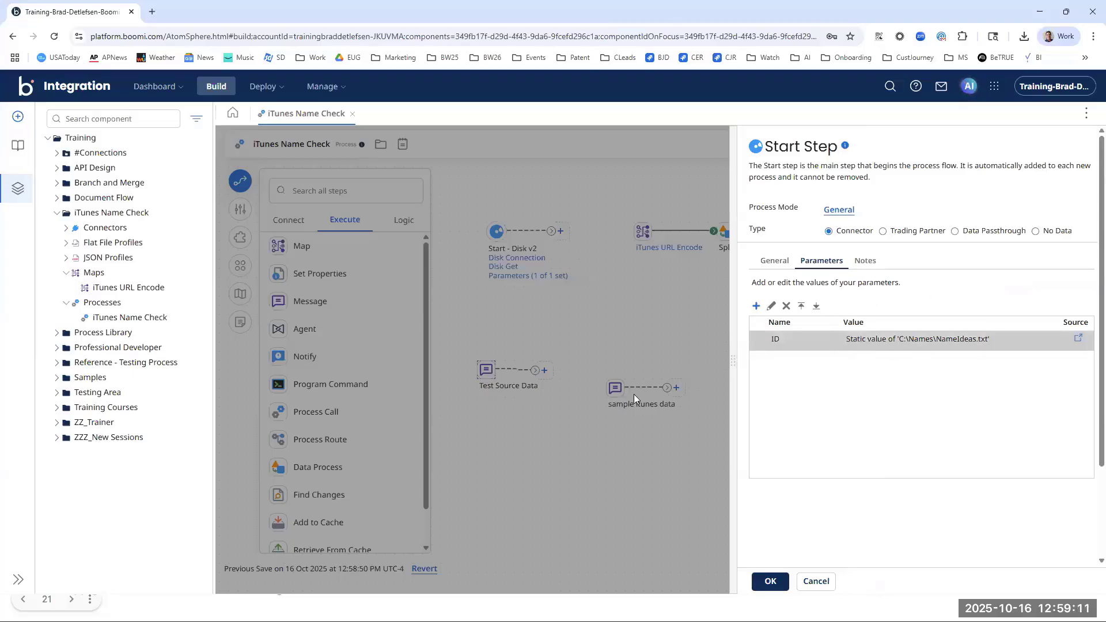
pyautogui.click(803, 588)
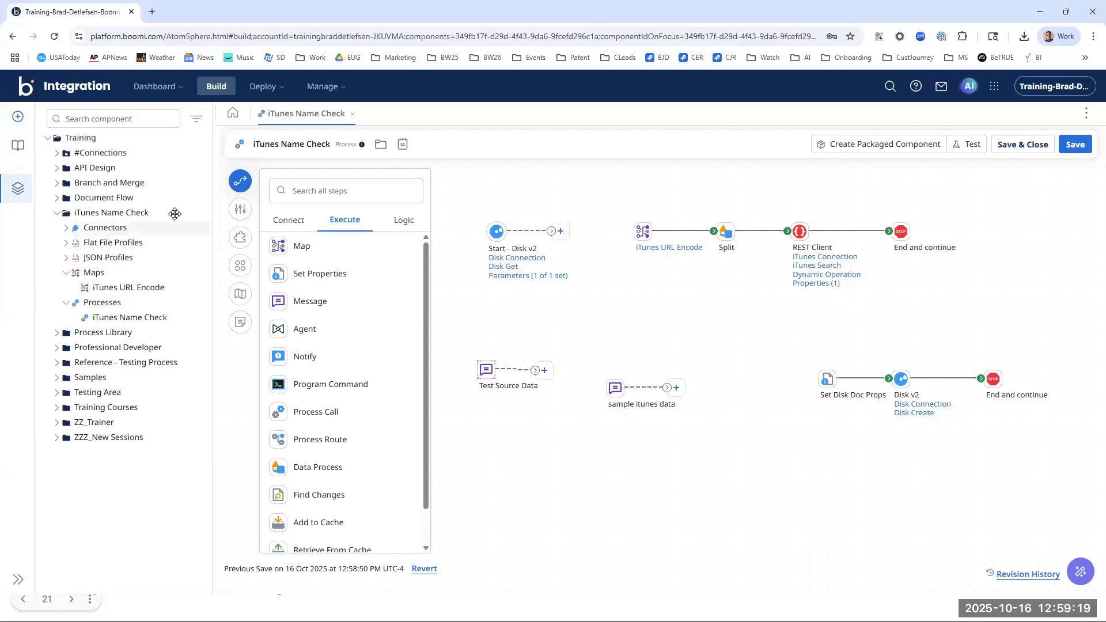
# Step: Search the new-component types for "process" in the iTunes Name Check folder, closing the dialog without creating a component
pyautogui.click(198, 215)
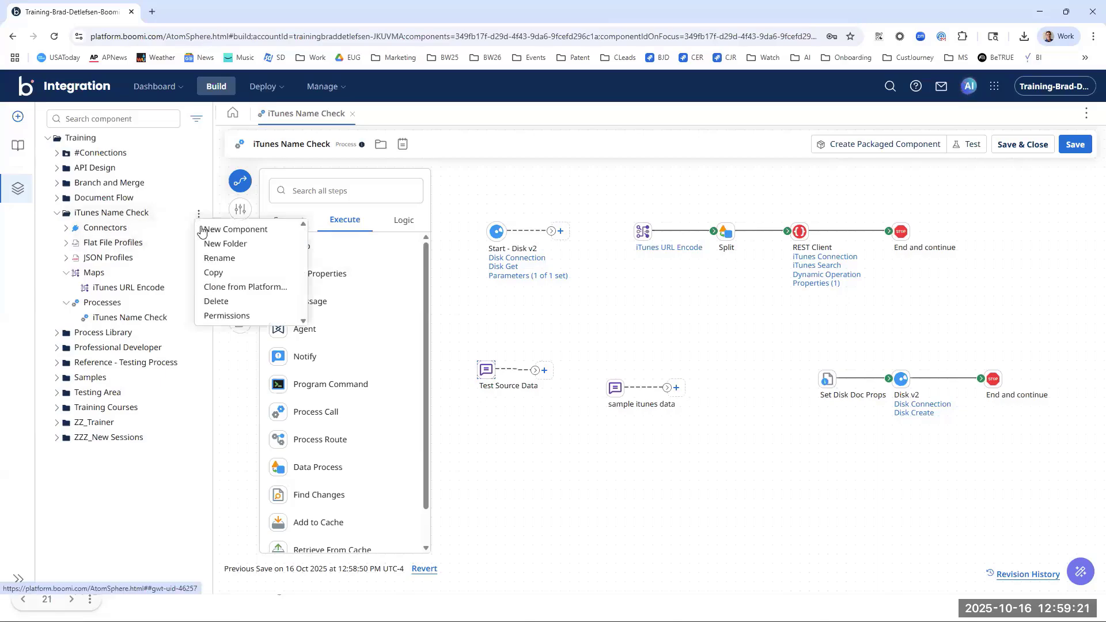
pyautogui.click(260, 230)
pyautogui.click(587, 328)
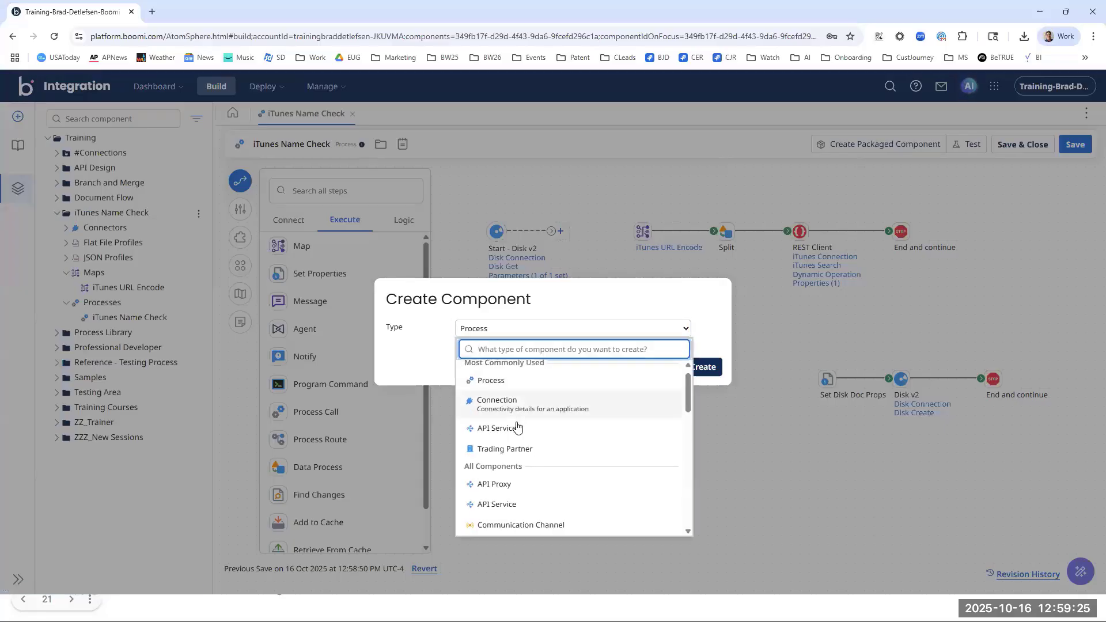
pyautogui.scroll(-3, 521, 449)
pyautogui.scroll(-3, 521, 467)
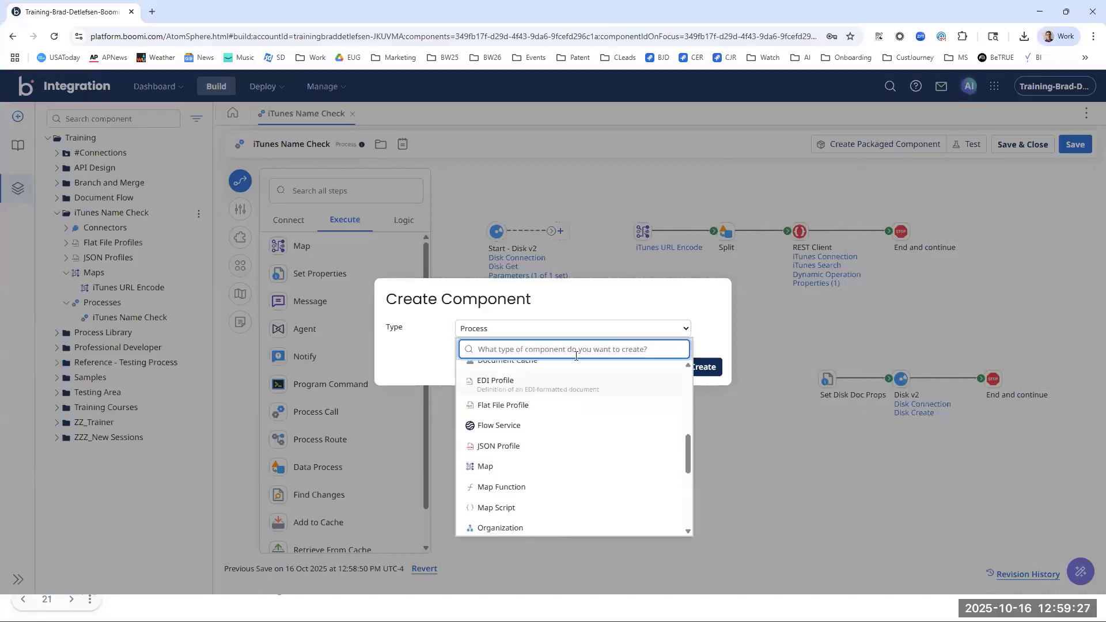
pyautogui.write('process')
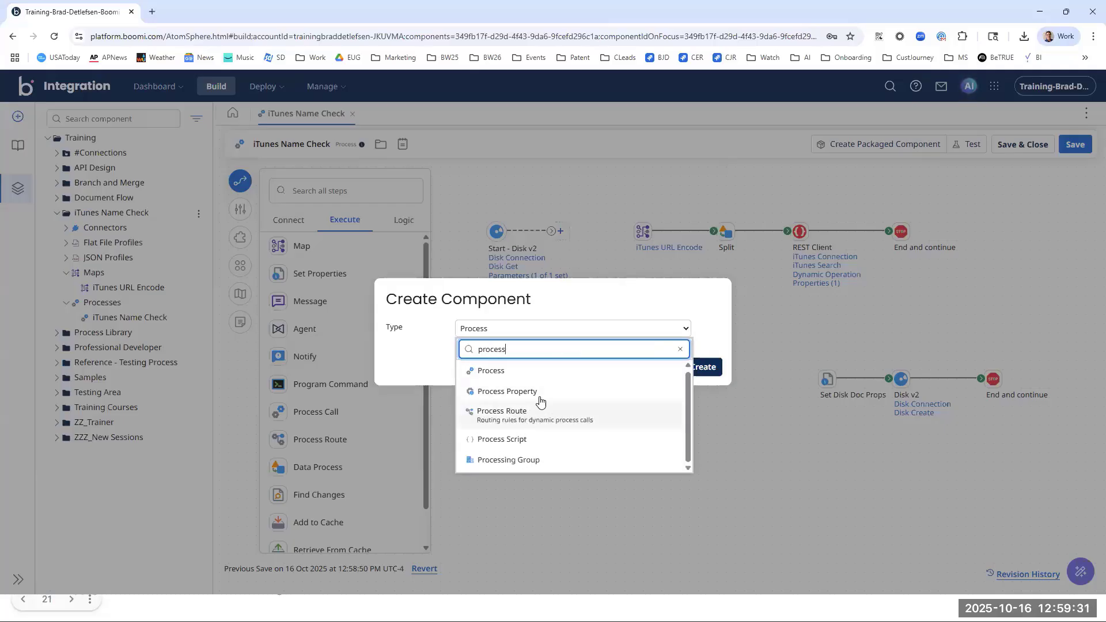
pyautogui.click(701, 312)
pyautogui.click(658, 367)
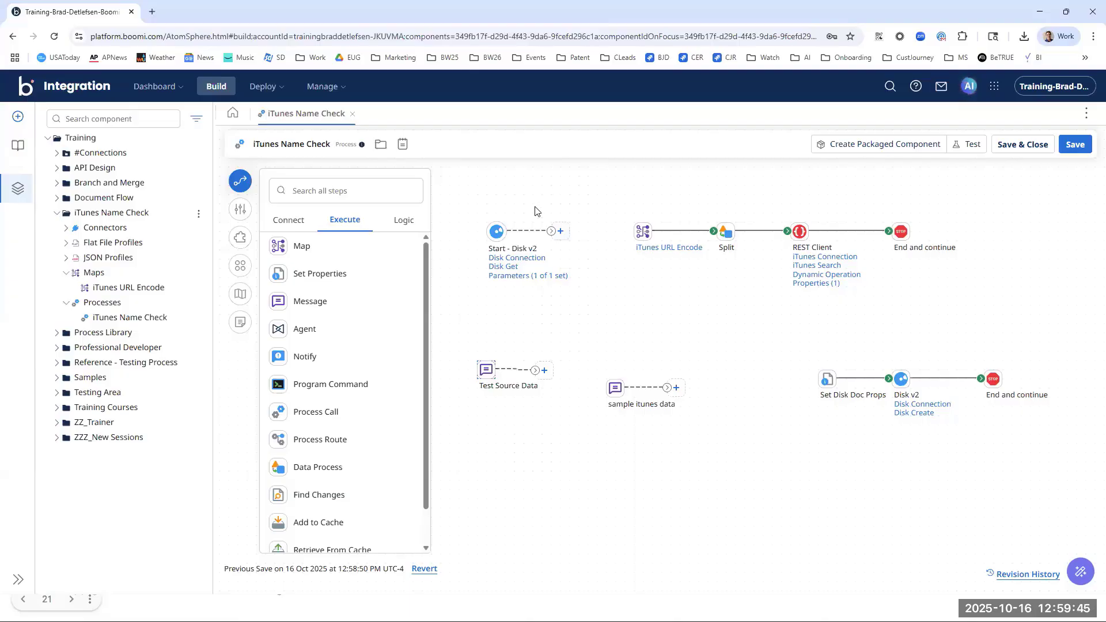
# Step: Connect the Start step to iTunes URL Encode and move the map, Split and REST Client steps closer together along the flow
pyautogui.moveTo(552, 230); pyautogui.dragTo(645, 232)
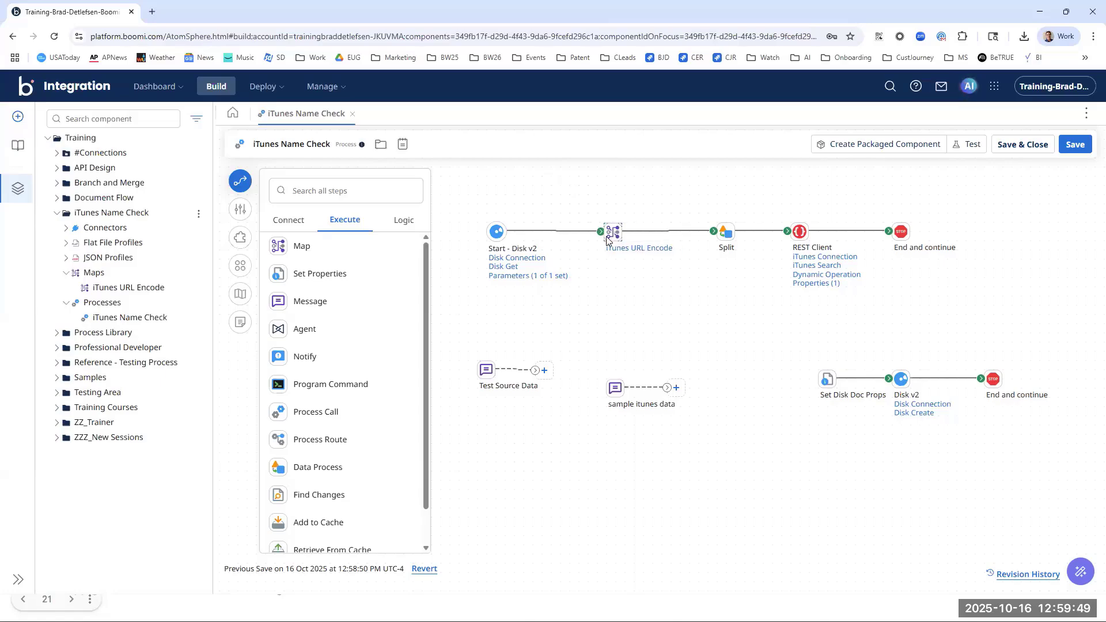
pyautogui.click(725, 231)
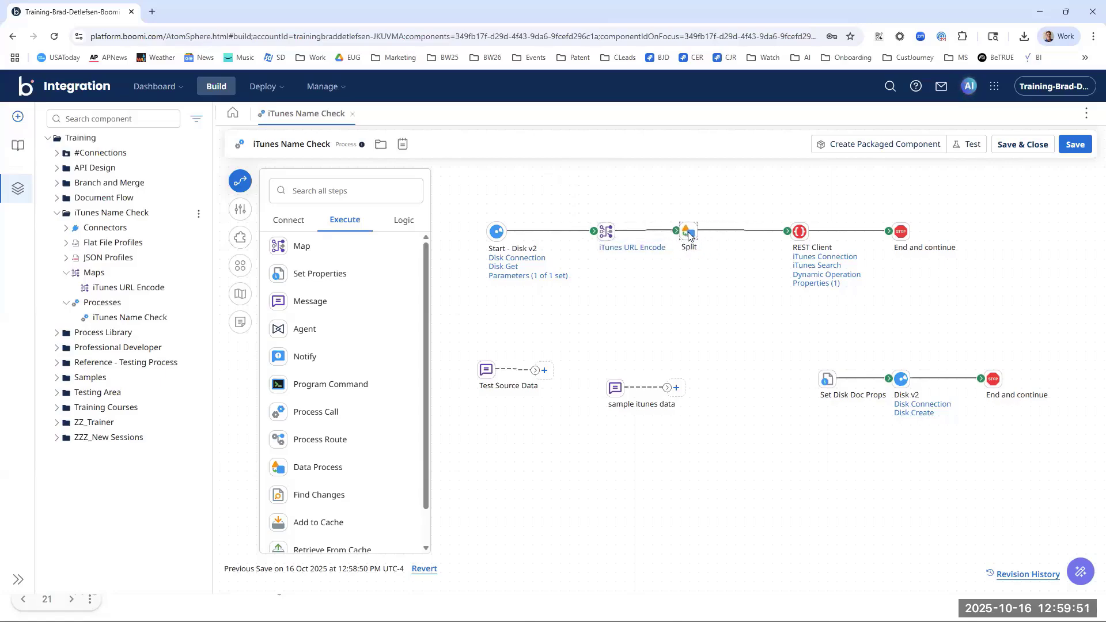
pyautogui.moveTo(594, 231); pyautogui.dragTo(606, 229)
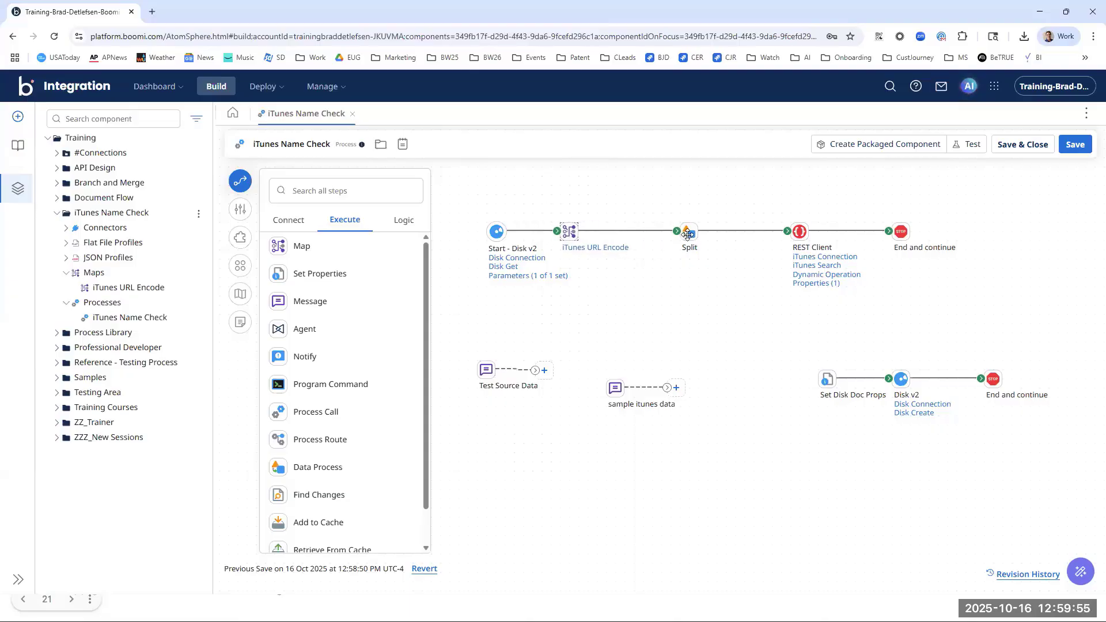
pyautogui.click(798, 233)
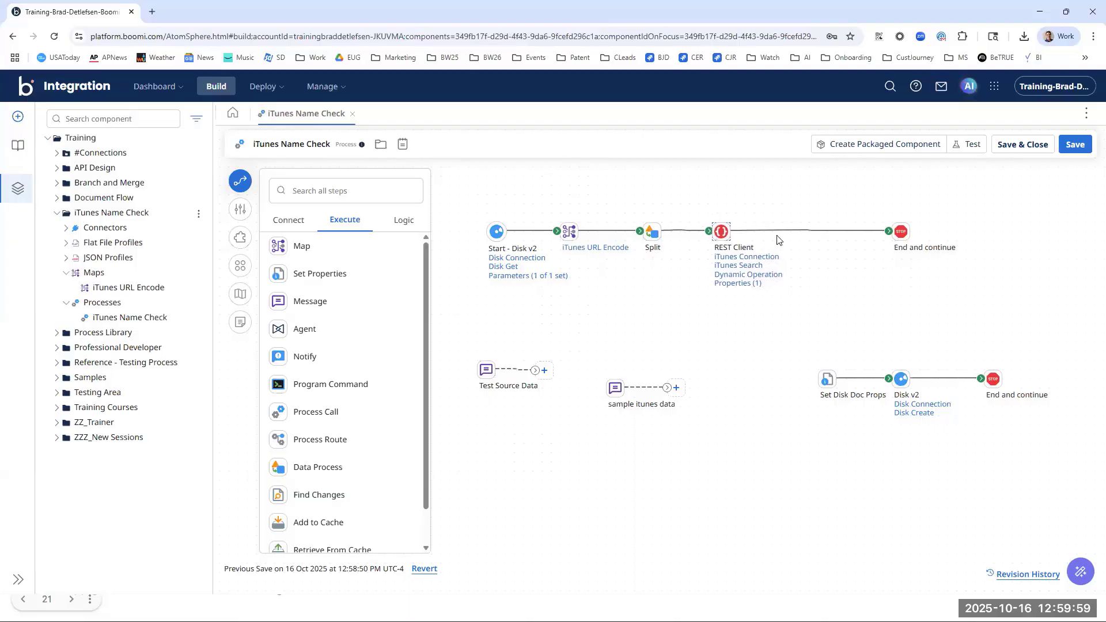
# Step: Replace REST Client's End and continue step with the Set Disk Doc Props branch, park the spare stop below the flow, and save
pyautogui.moveTo(884, 236); pyautogui.dragTo(983, 240)
pyautogui.click(895, 233)
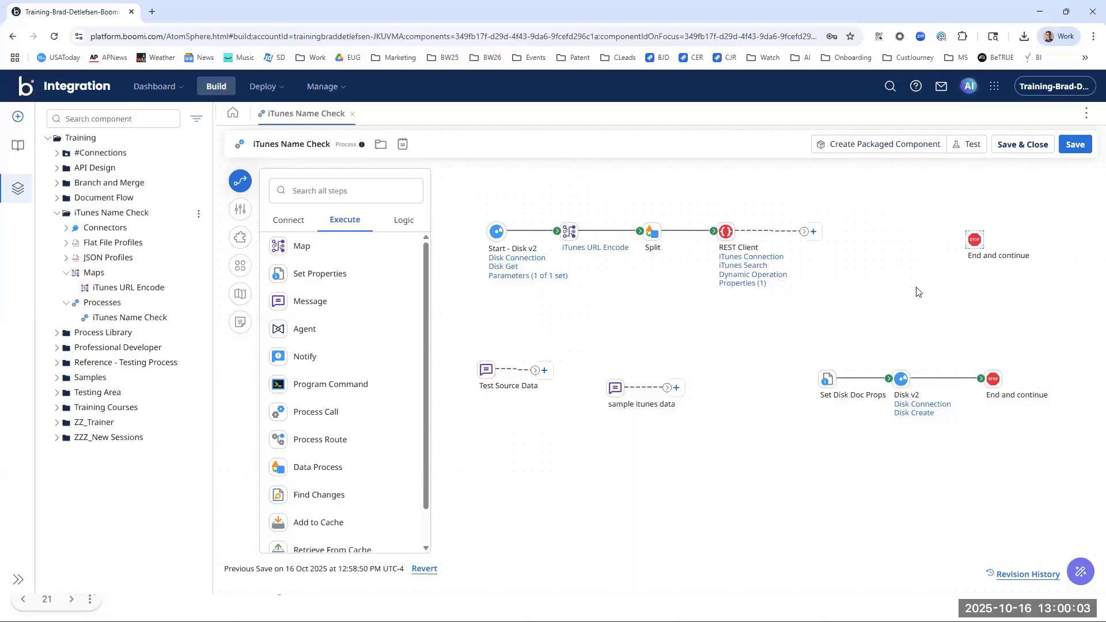
pyautogui.moveTo(800, 366); pyautogui.dragTo(1051, 403)
pyautogui.moveTo(879, 387); pyautogui.dragTo(809, 235)
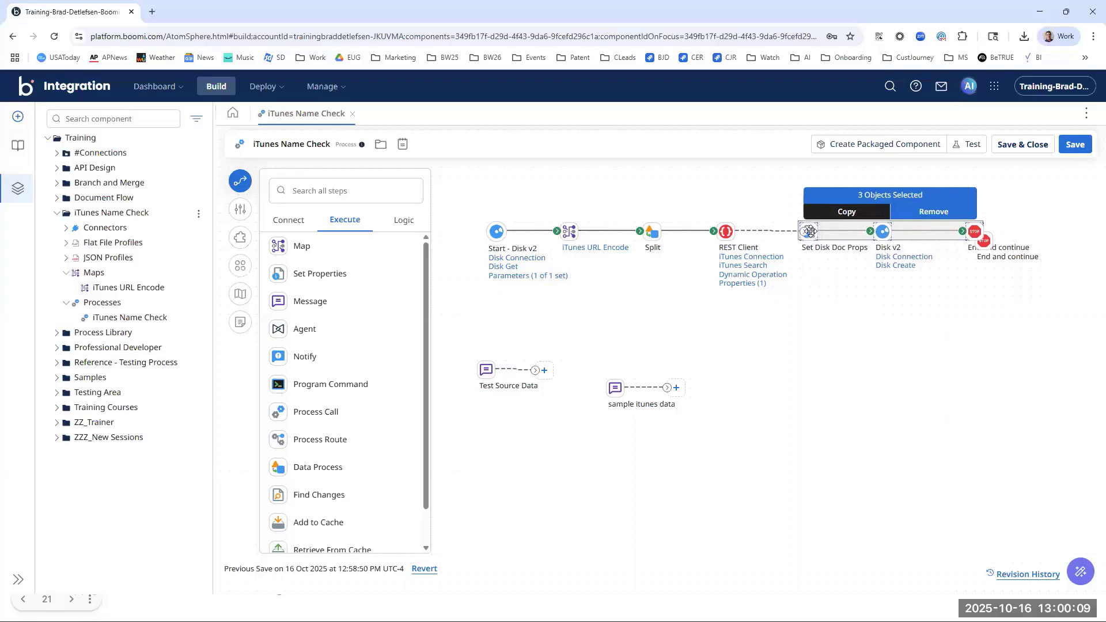
pyautogui.moveTo(988, 239); pyautogui.dragTo(481, 480)
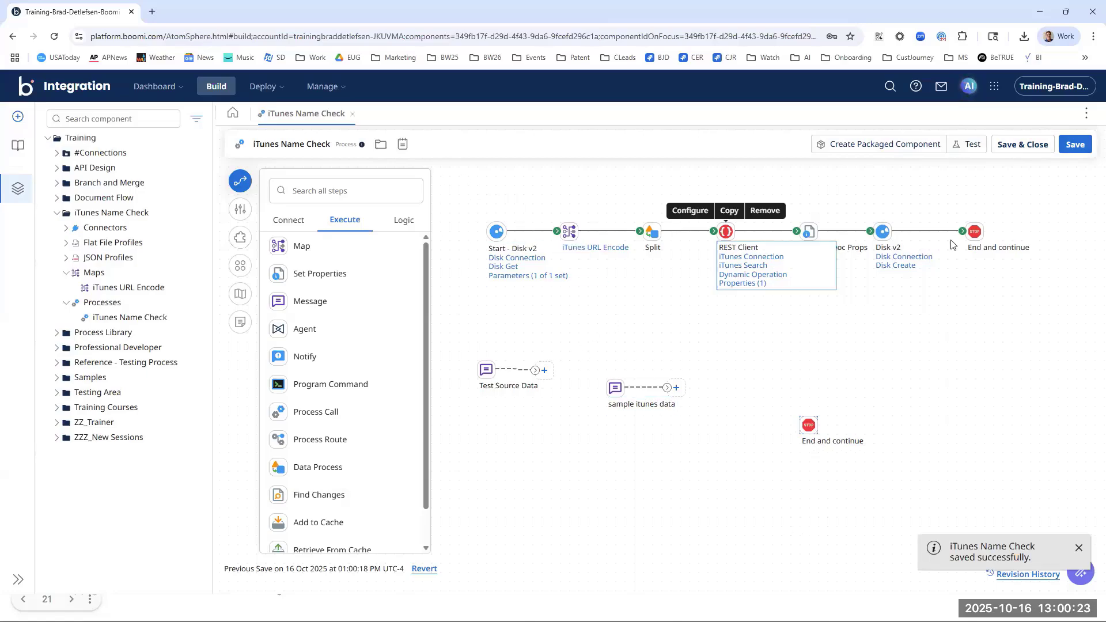
# Step: Create a packaged component of the iTunes Name Check process with the package notes "Release Candidate"
pyautogui.moveTo(857, 444)
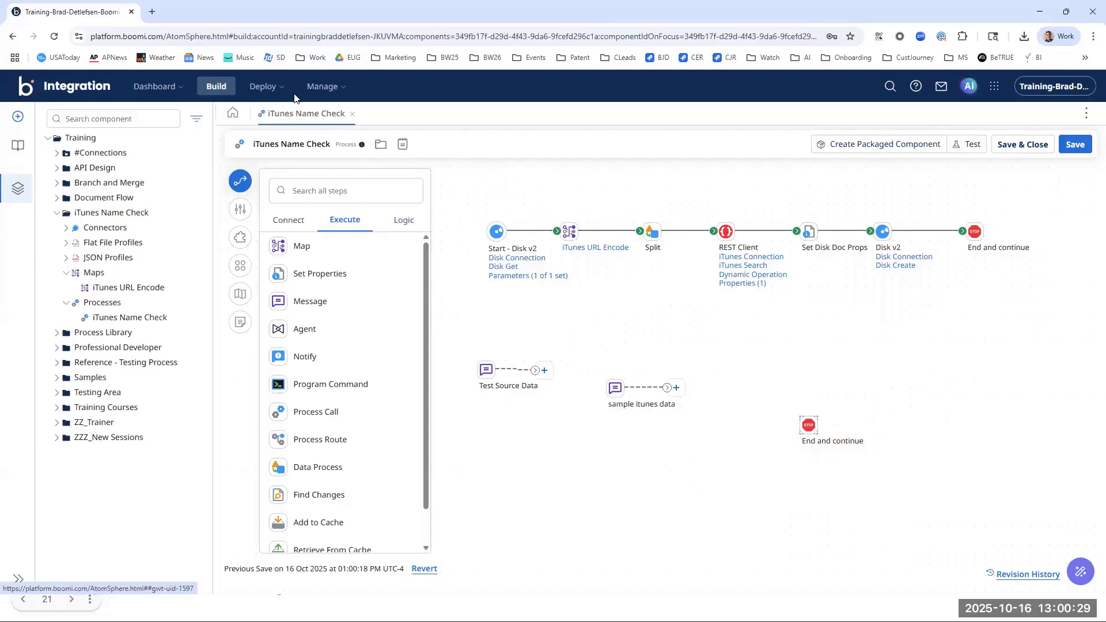
pyautogui.click(272, 97)
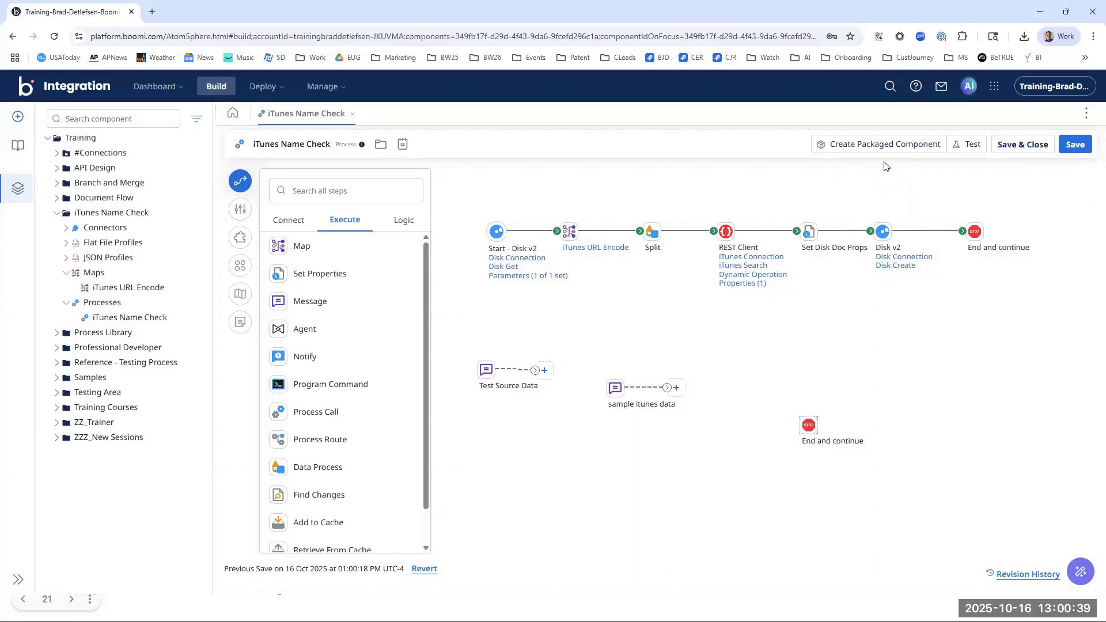
pyautogui.click(839, 148)
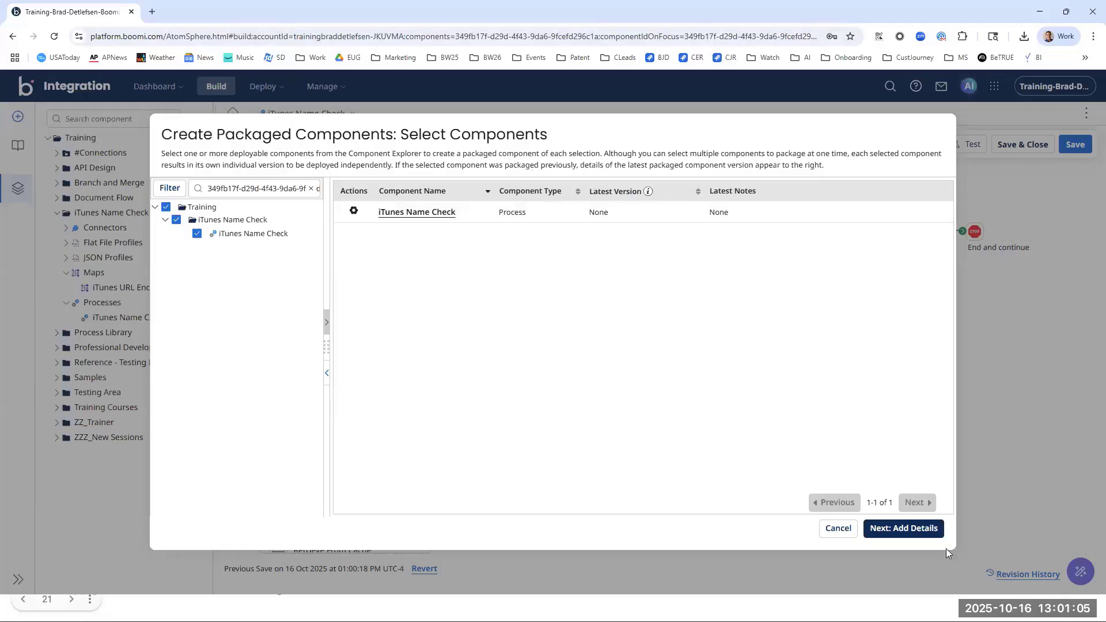
pyautogui.click(904, 528)
pyautogui.click(325, 392)
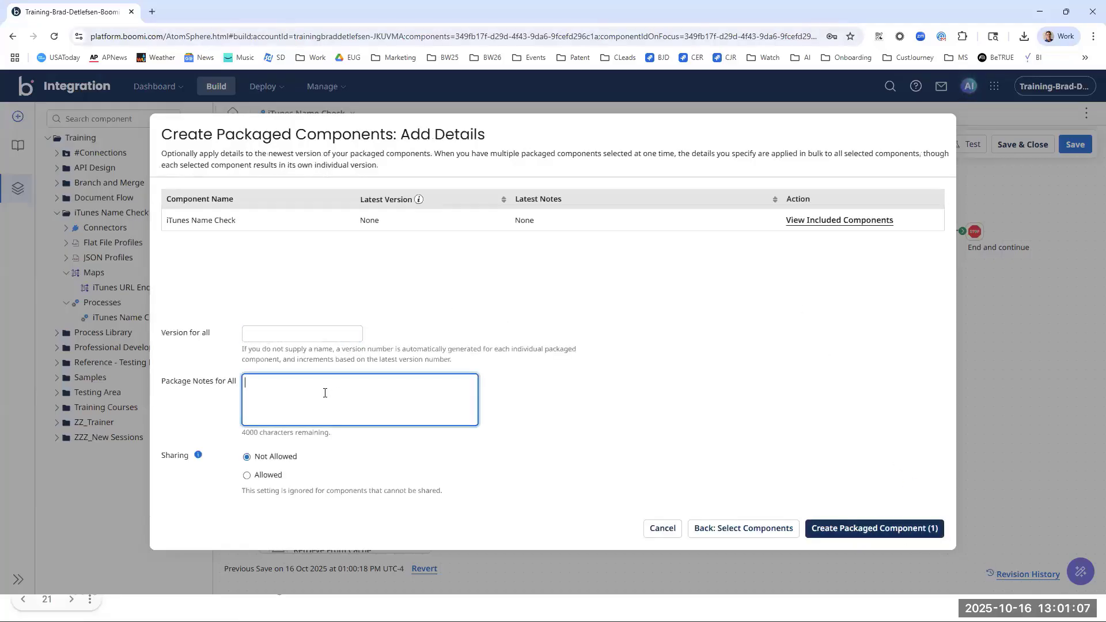
pyautogui.write('Release ')
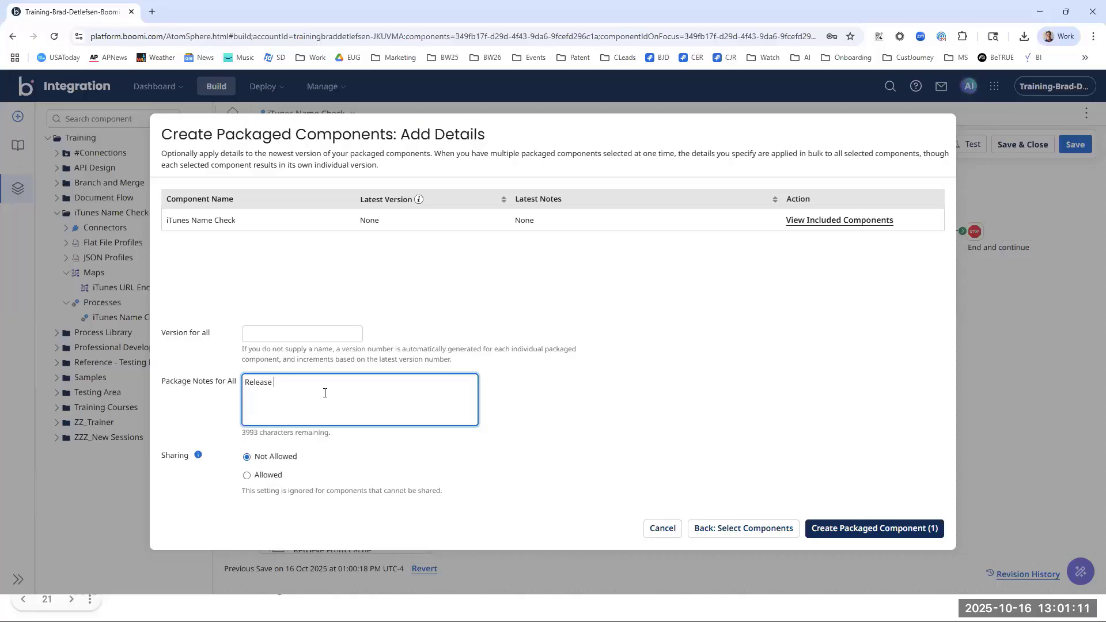
pyautogui.write('Candidate')
pyautogui.click(735, 383)
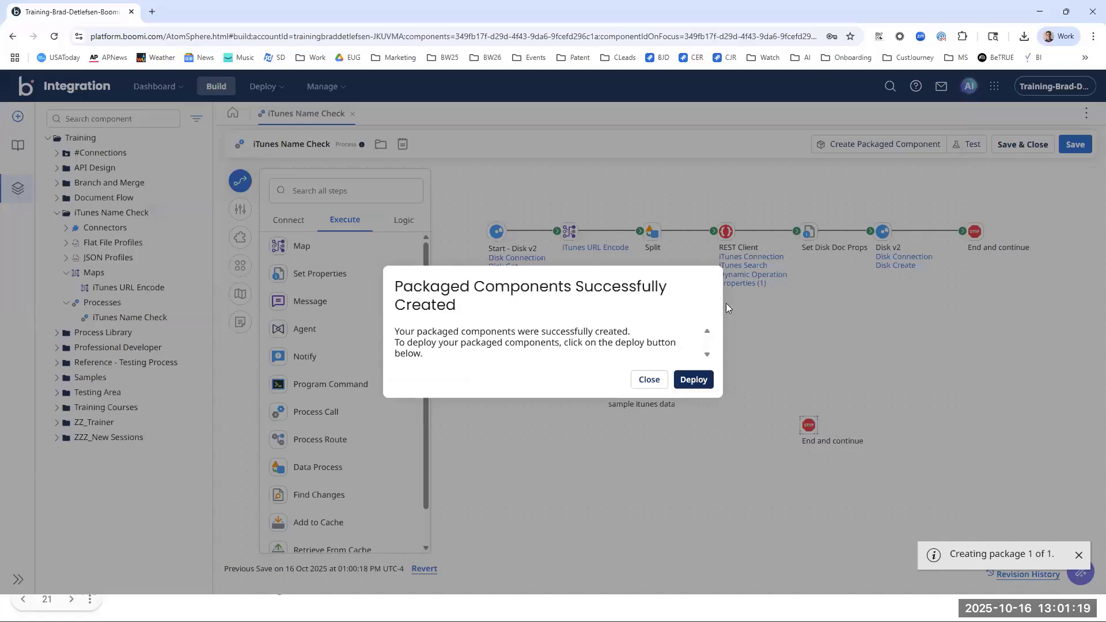
# Step: Deploy version 1.0 of the iTunes Name Check package to the Test environment with the notes "Release Candidate for Integration Testing"
pyautogui.click(694, 380)
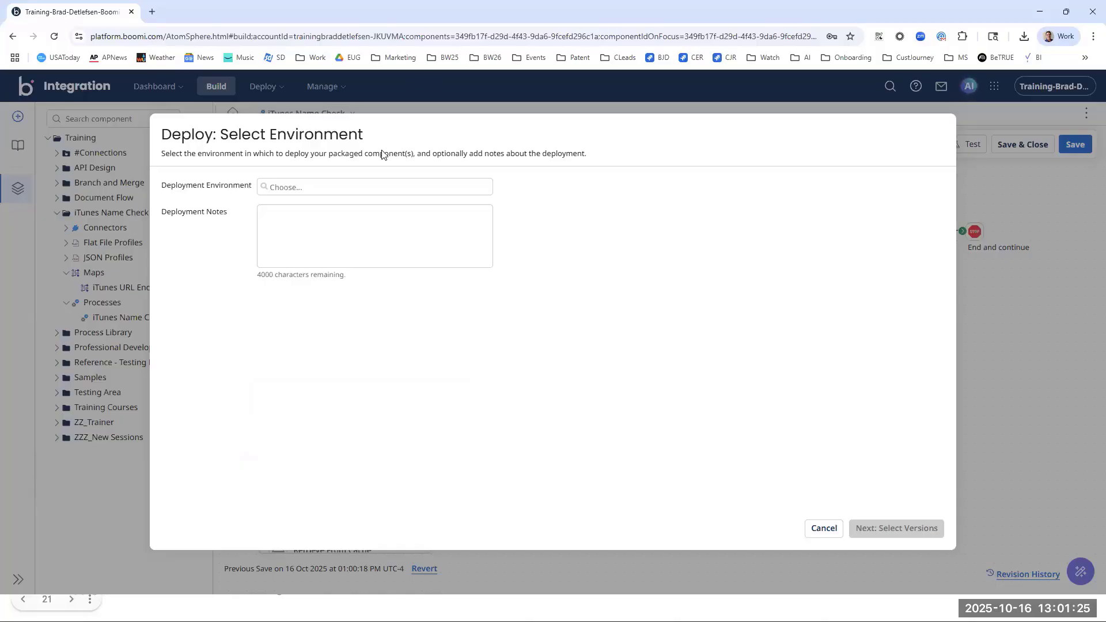
pyautogui.click(300, 186)
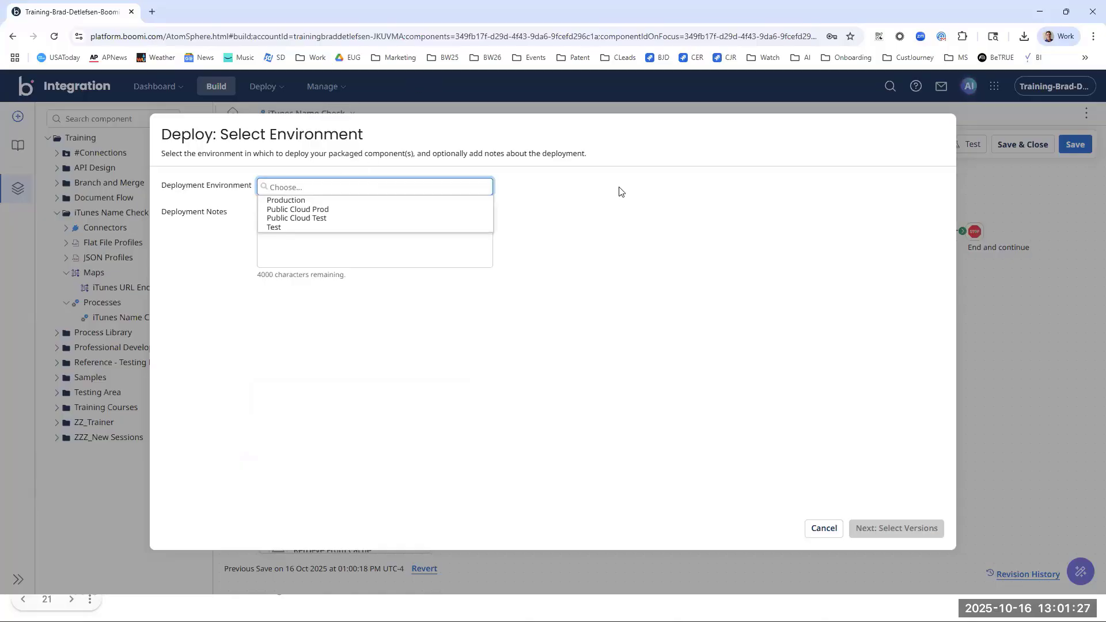
pyautogui.click(275, 227)
pyautogui.click(282, 227)
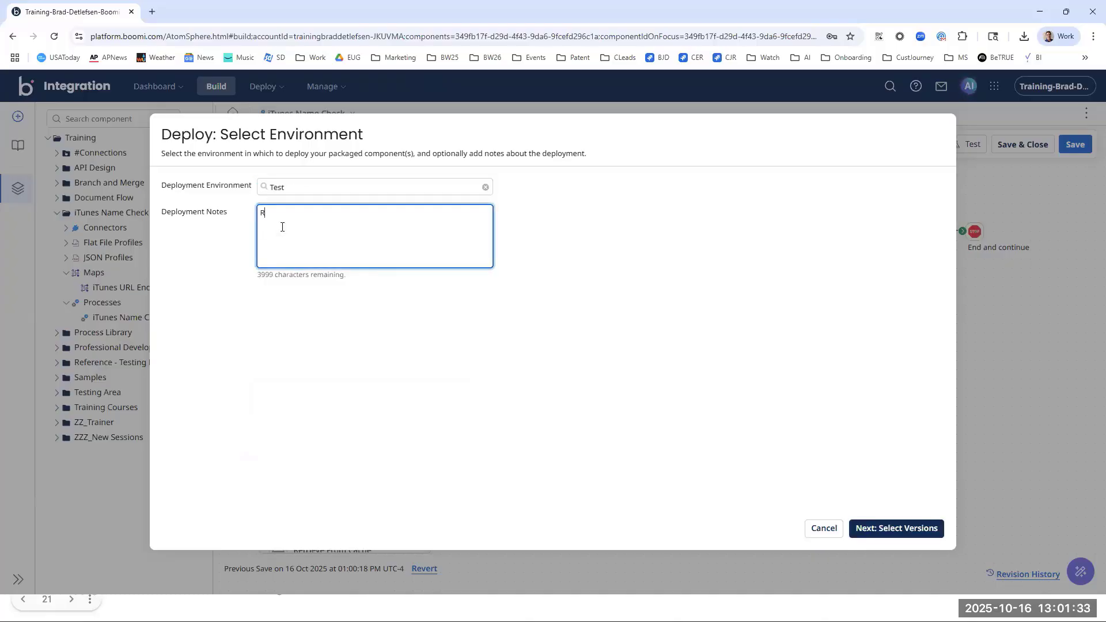
pyautogui.write('Release Candidate for Integration Testing')
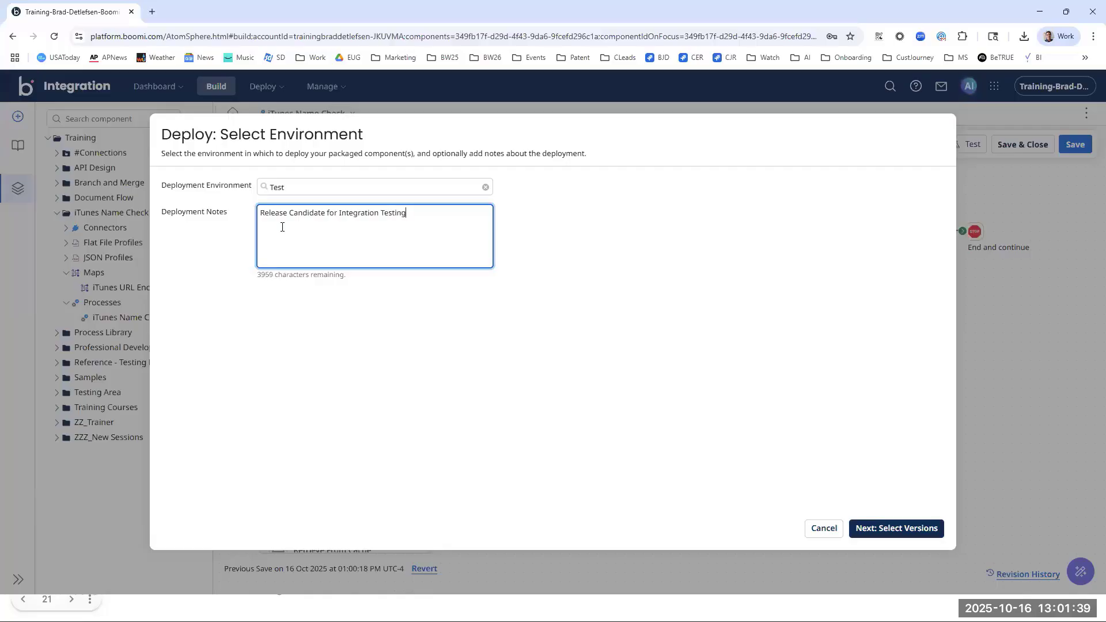
pyautogui.click(709, 217)
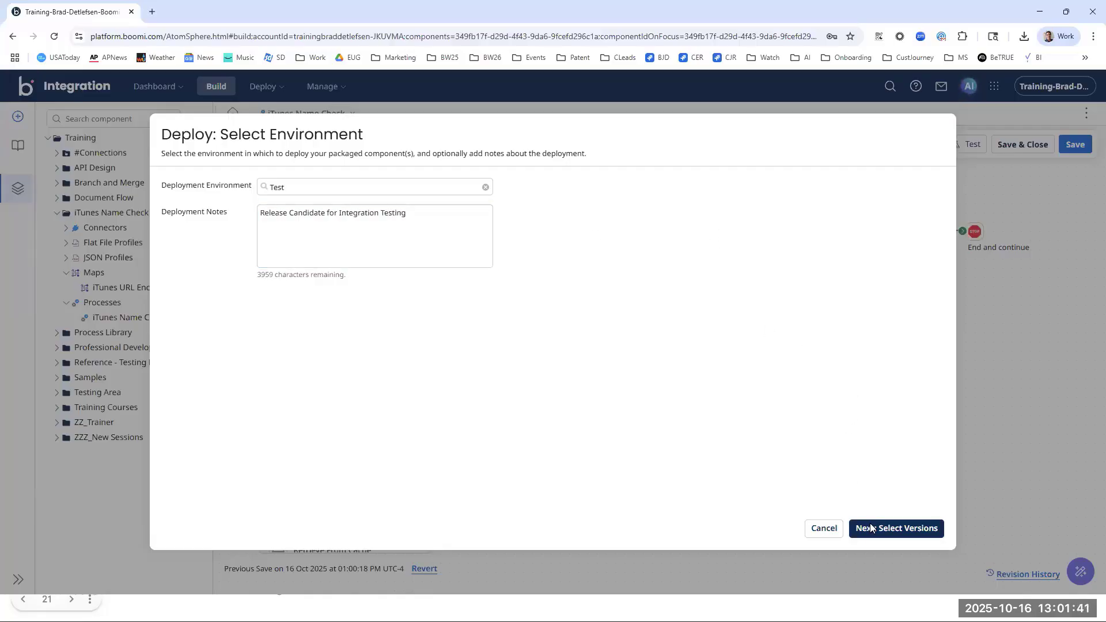
pyautogui.click(890, 528)
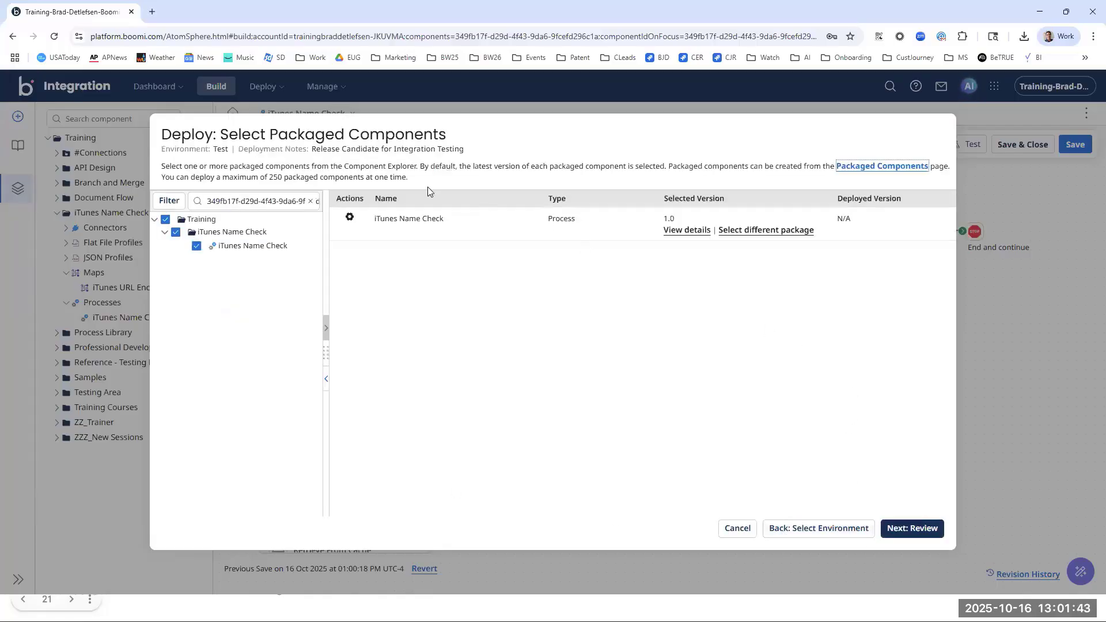
pyautogui.click(901, 528)
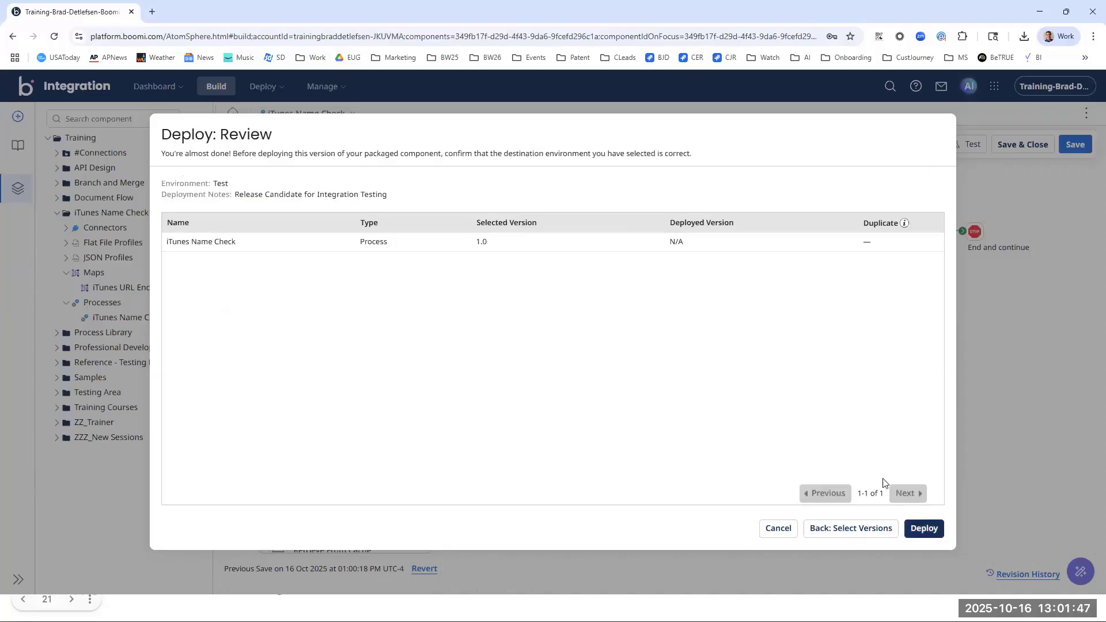
pyautogui.click(927, 529)
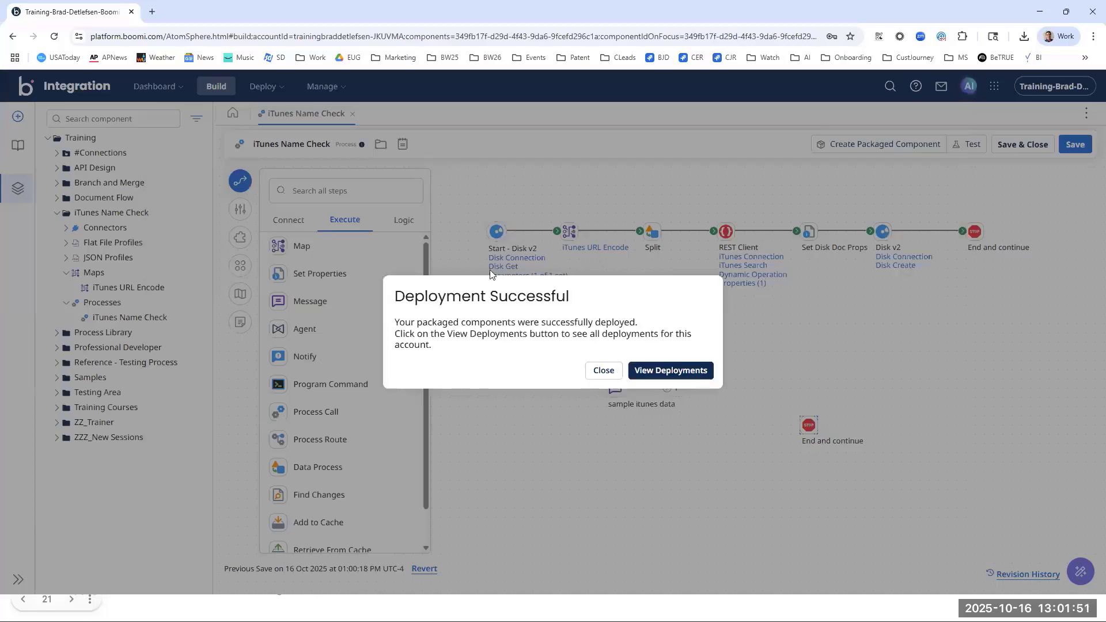
pyautogui.click(604, 370)
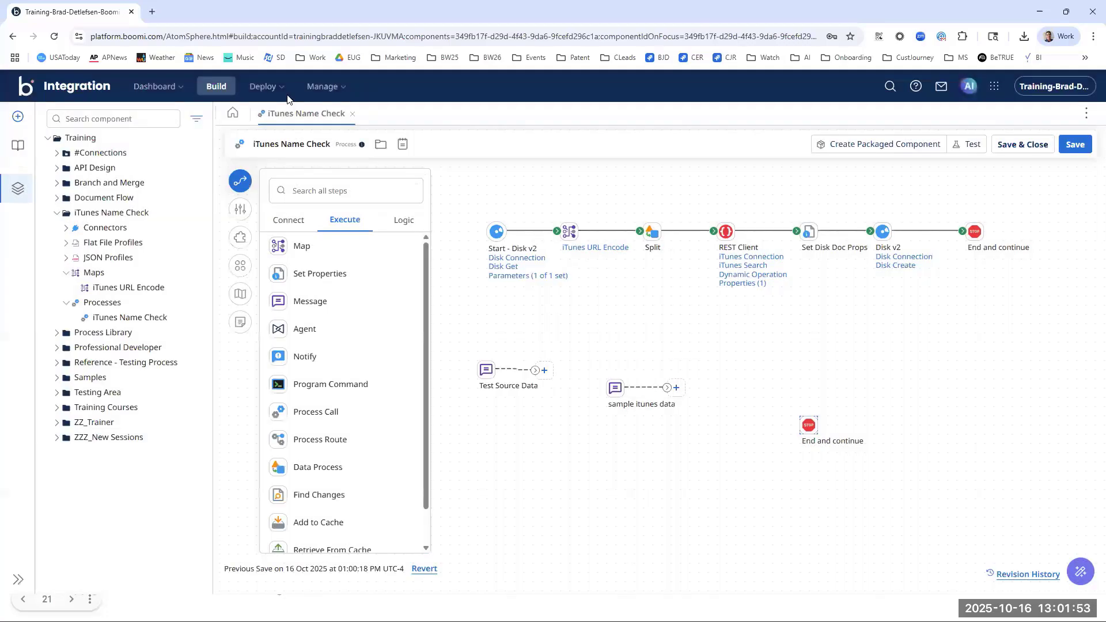
# Step: Duplicate the current browser tab and open the Deployments page in the copy
pyautogui.rightClick(75, 2)
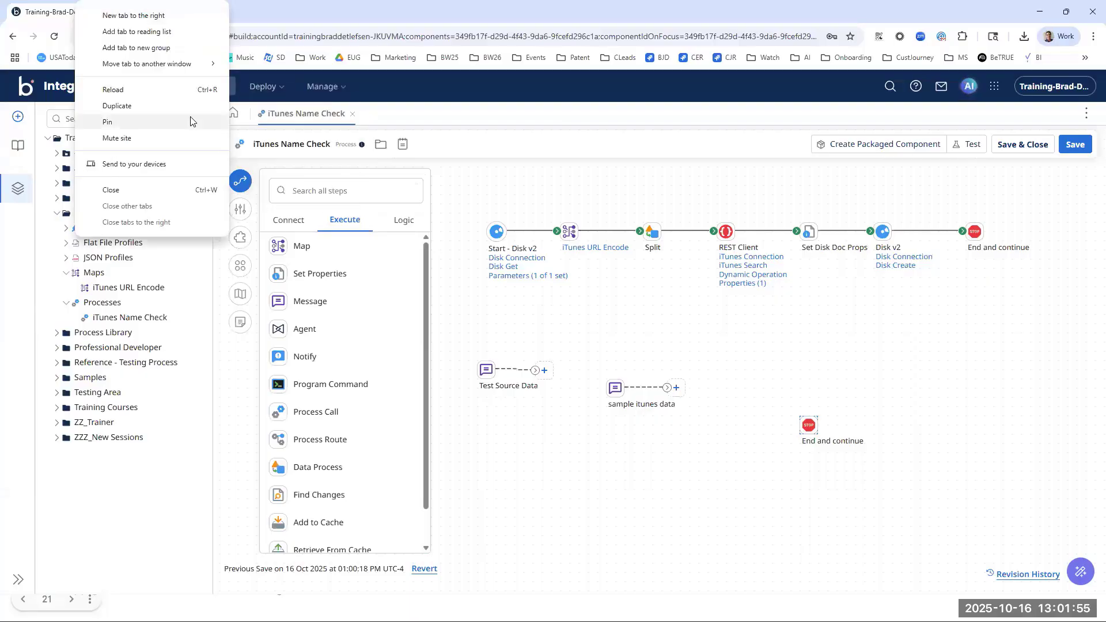
pyautogui.click(190, 106)
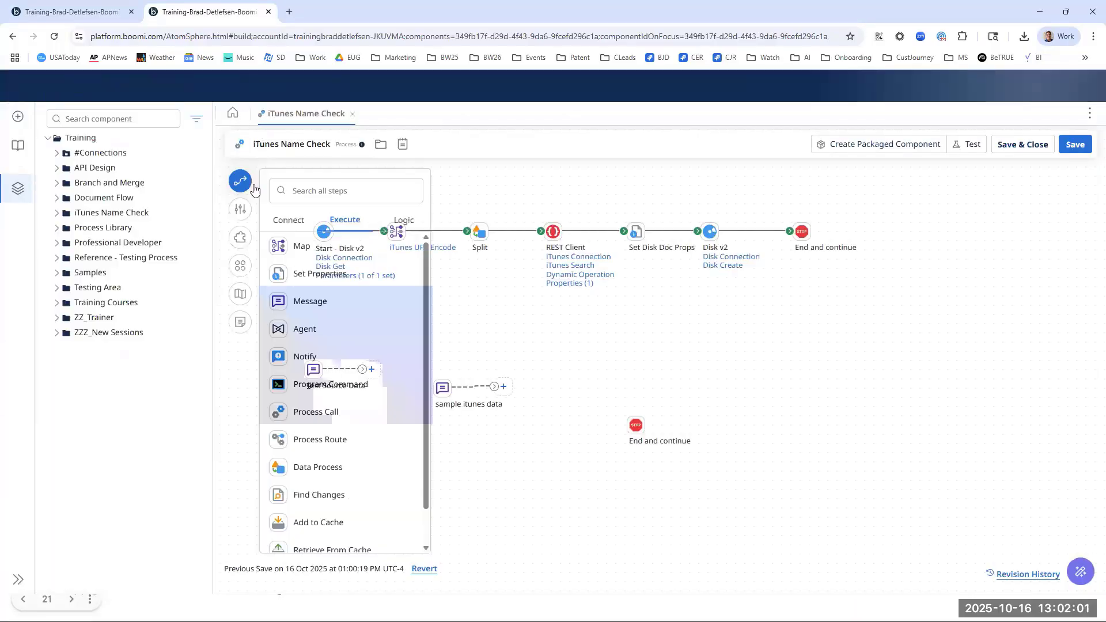
pyautogui.click(263, 87)
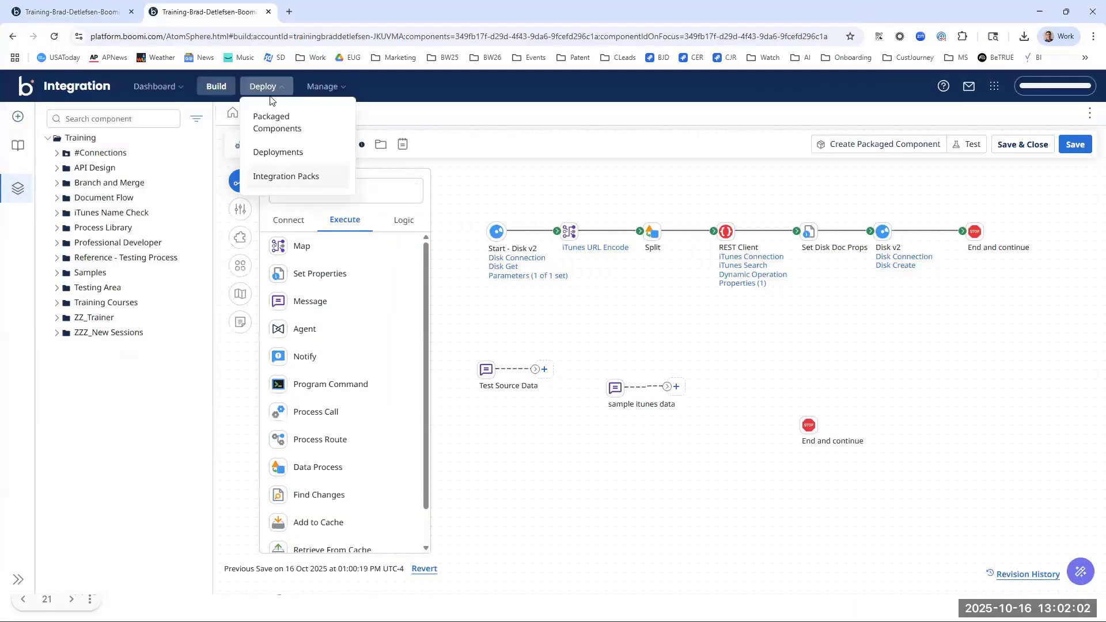
pyautogui.click(267, 155)
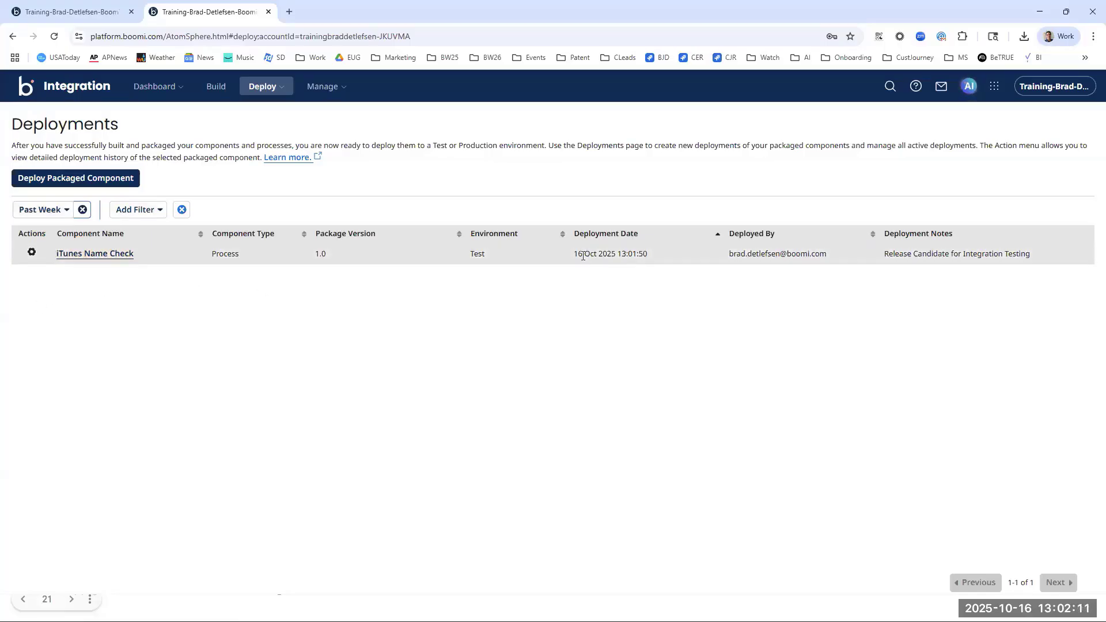
pyautogui.moveTo(582, 256); pyautogui.dragTo(666, 317)
pyautogui.click(666, 316)
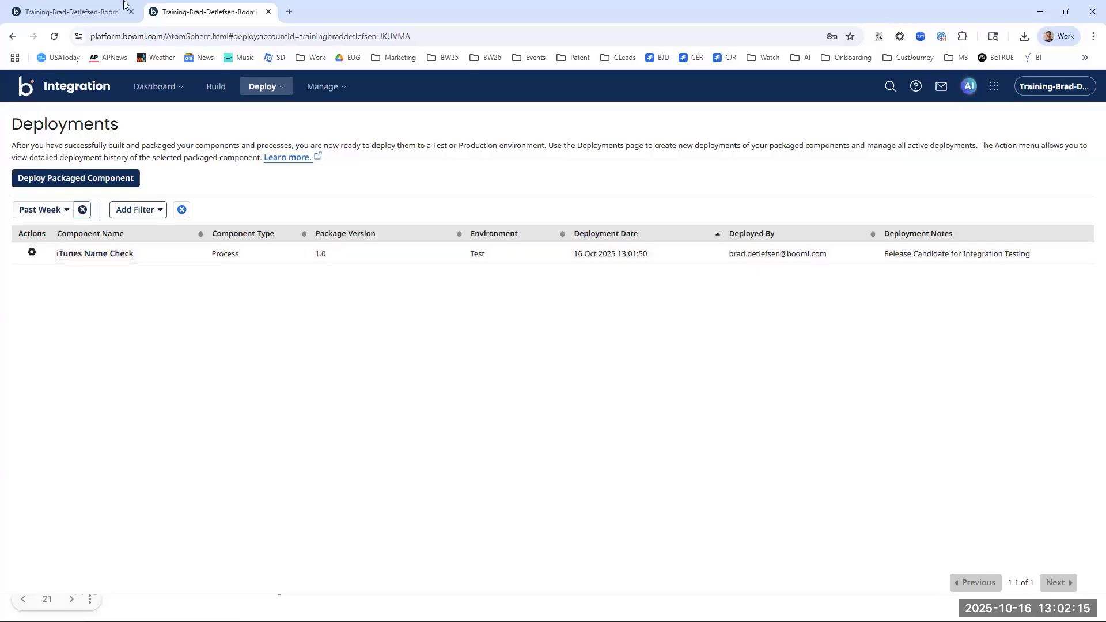
# Step: Compare the process canvas tab with the Deployments tab, then hide the browser's bookmarks bar on the Deployments tab
pyautogui.click(67, 9)
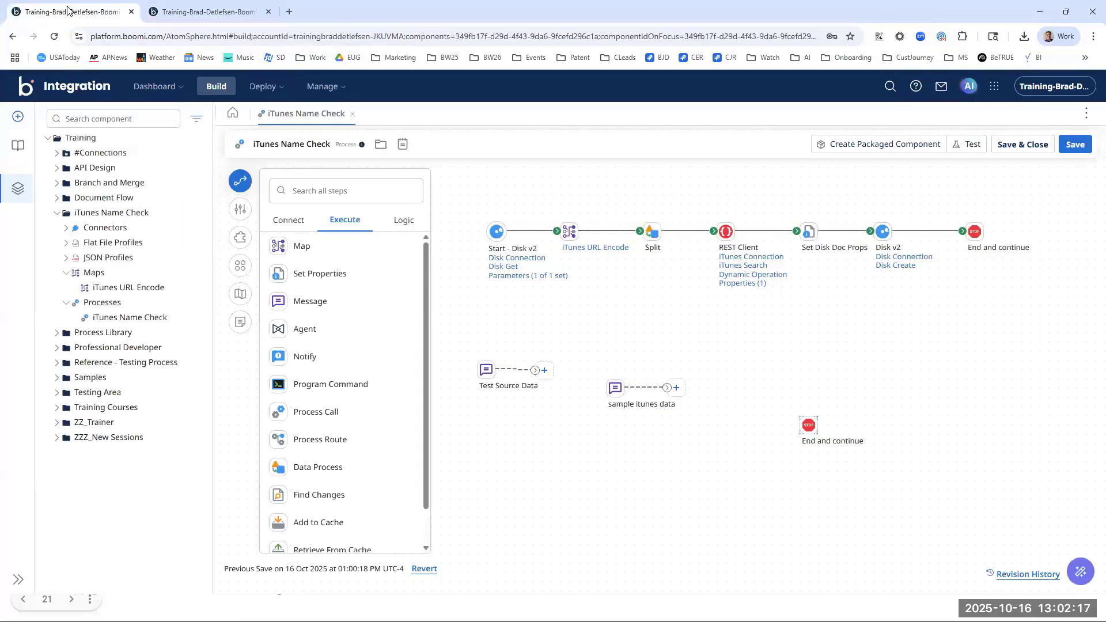
pyautogui.click(172, 5)
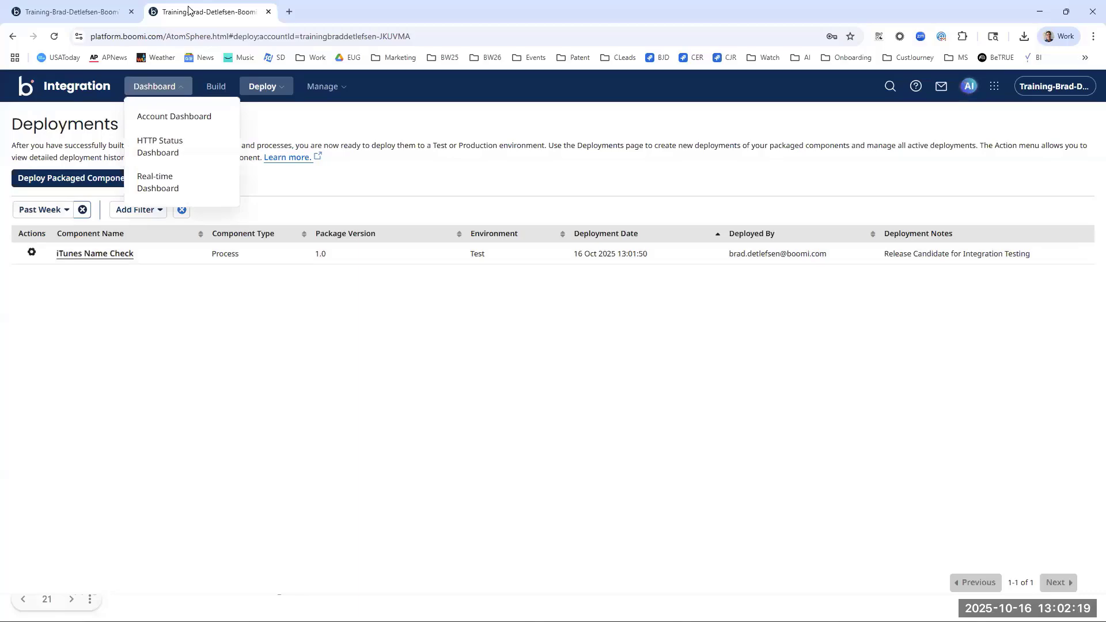
pyautogui.rightClick(189, 8)
pyautogui.click(167, 6)
pyautogui.hotkey('ctrl', 'shift', 'b')
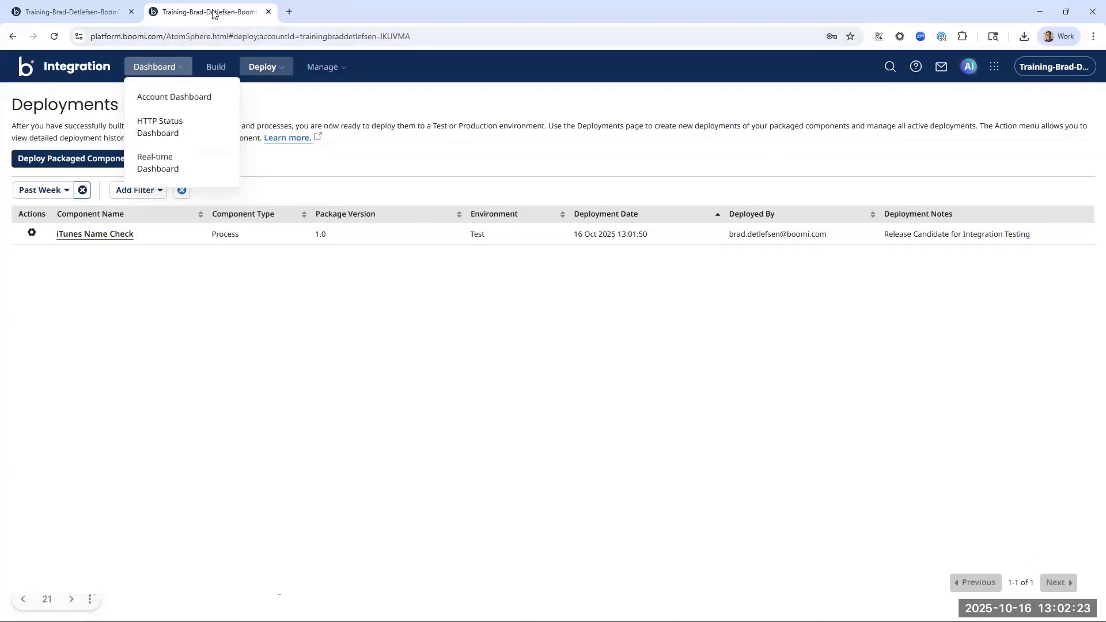
# Step: Duplicate the Deployments browser tab and open Process Reporting in the copy
pyautogui.rightClick(213, 12)
pyautogui.click(282, 115)
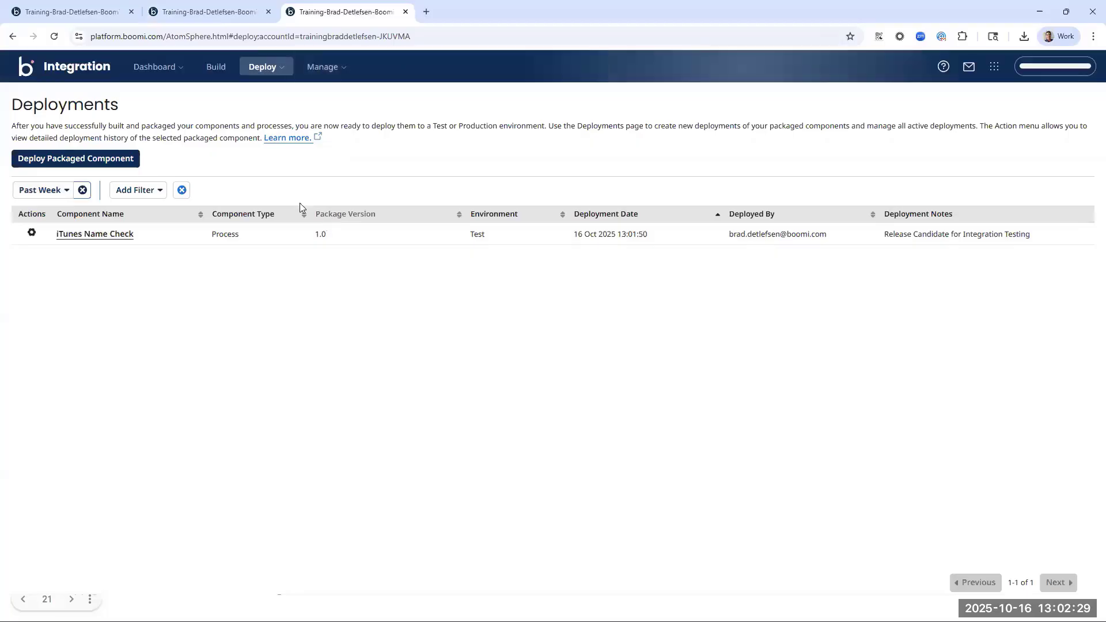
pyautogui.click(332, 69)
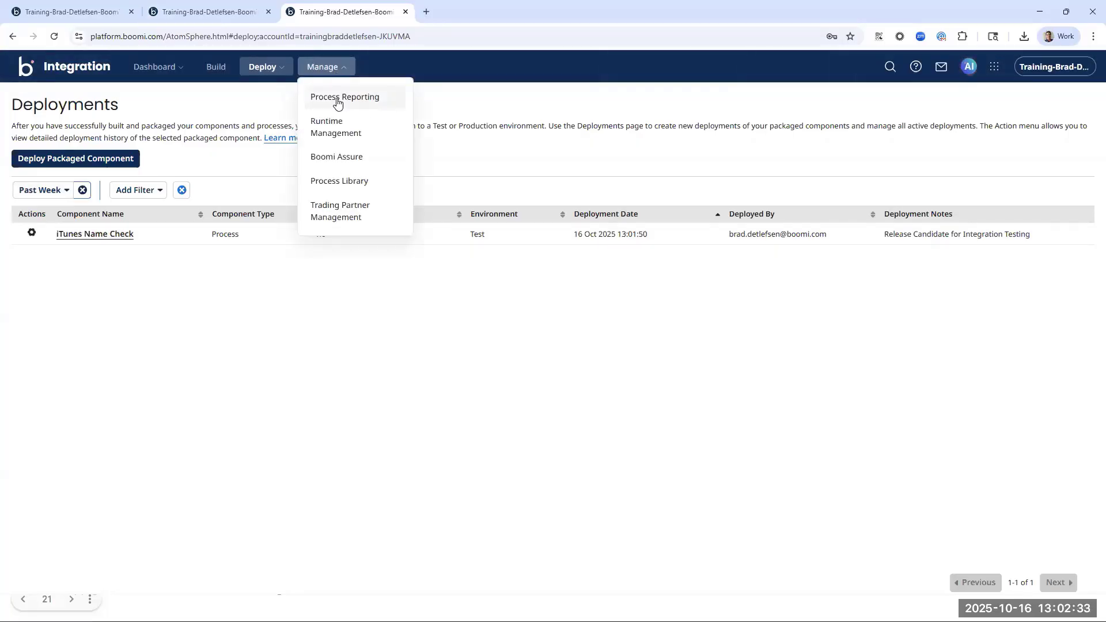
pyautogui.click(338, 102)
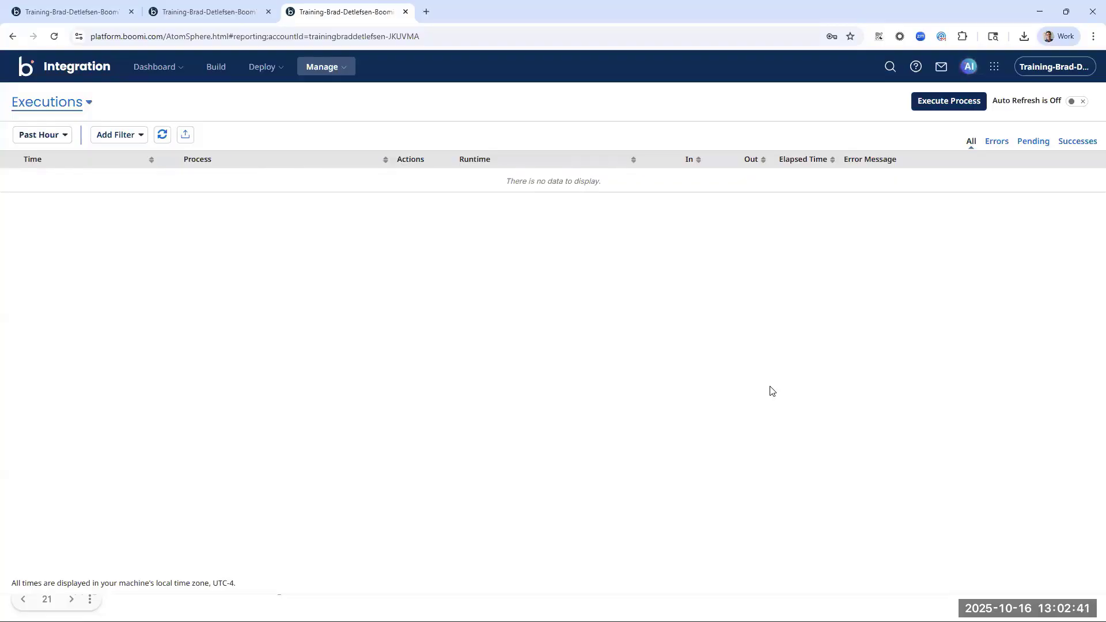
# Step: Execute the iTunes Name Check process on the local training runtime of the Test environment
pyautogui.click(933, 104)
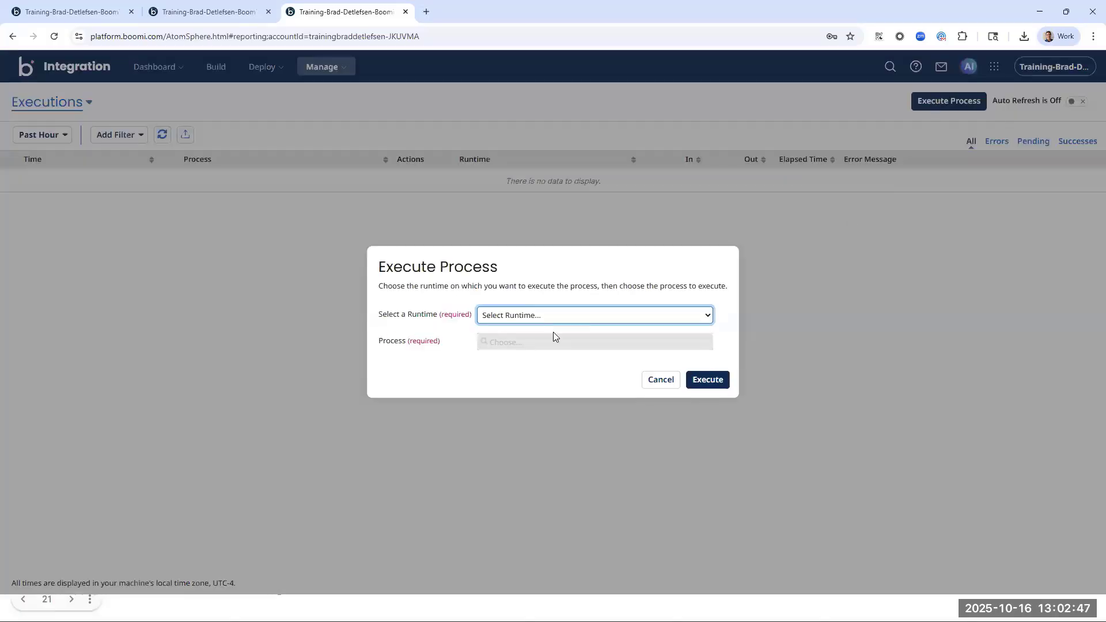
pyautogui.click(589, 317)
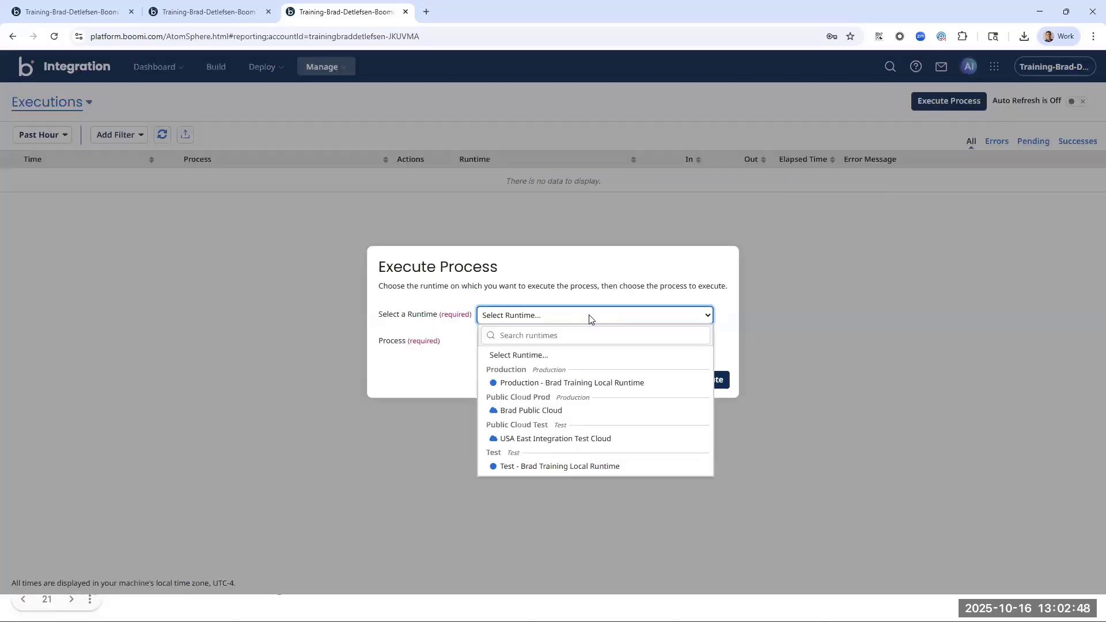
pyautogui.click(532, 467)
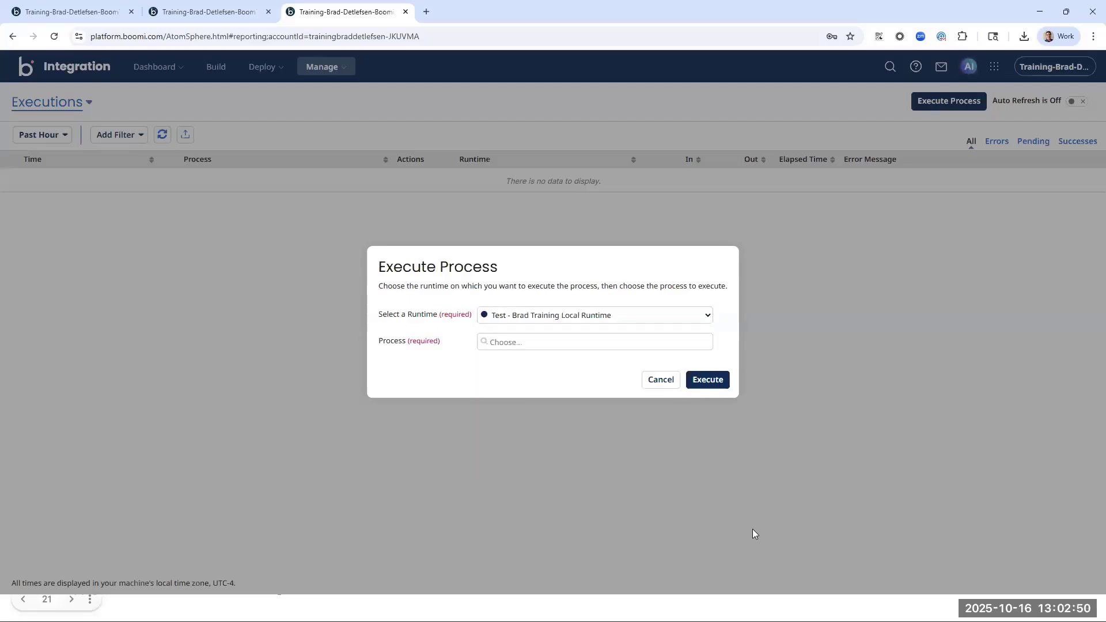
pyautogui.click(594, 344)
pyautogui.click(579, 394)
pyautogui.click(708, 382)
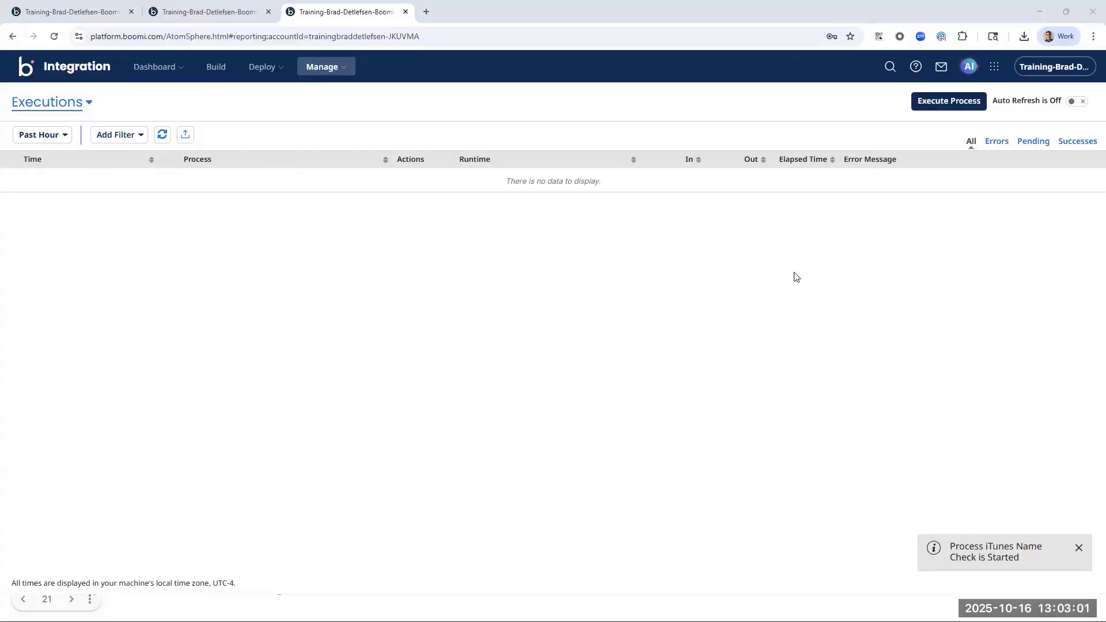
# Step: Switch to File Explorer and check the newly written JSON result files in the Names\Results folder
pyautogui.hotkey('alt', 'Tab')
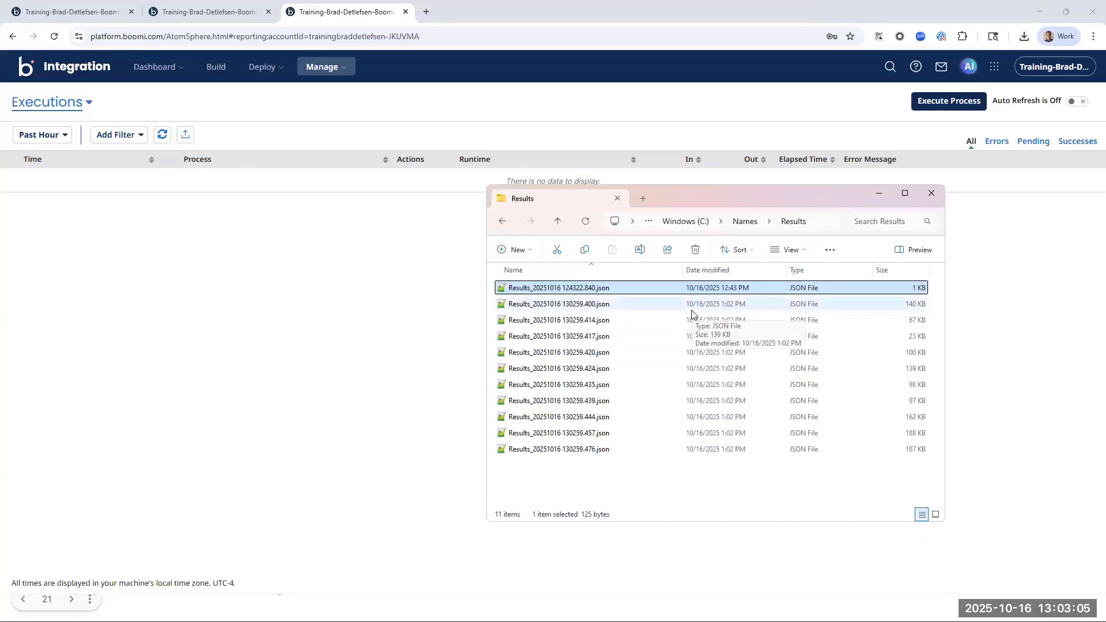
pyautogui.click(539, 304)
pyautogui.keyDown('shift'); pyautogui.click(540, 449); pyautogui.keyUp('shift')
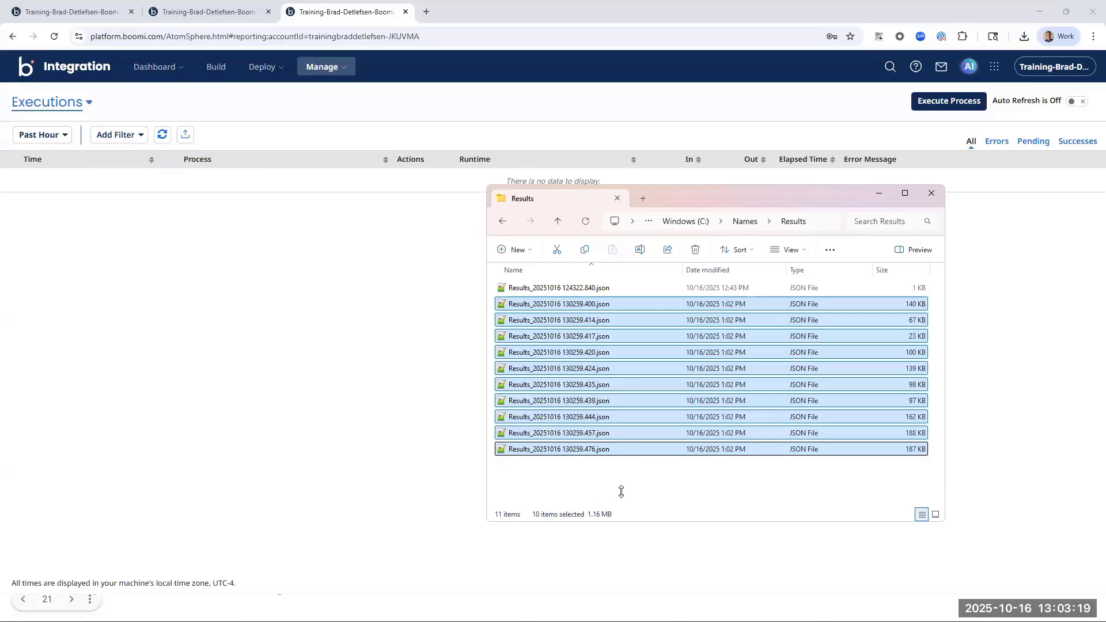
pyautogui.click(625, 472)
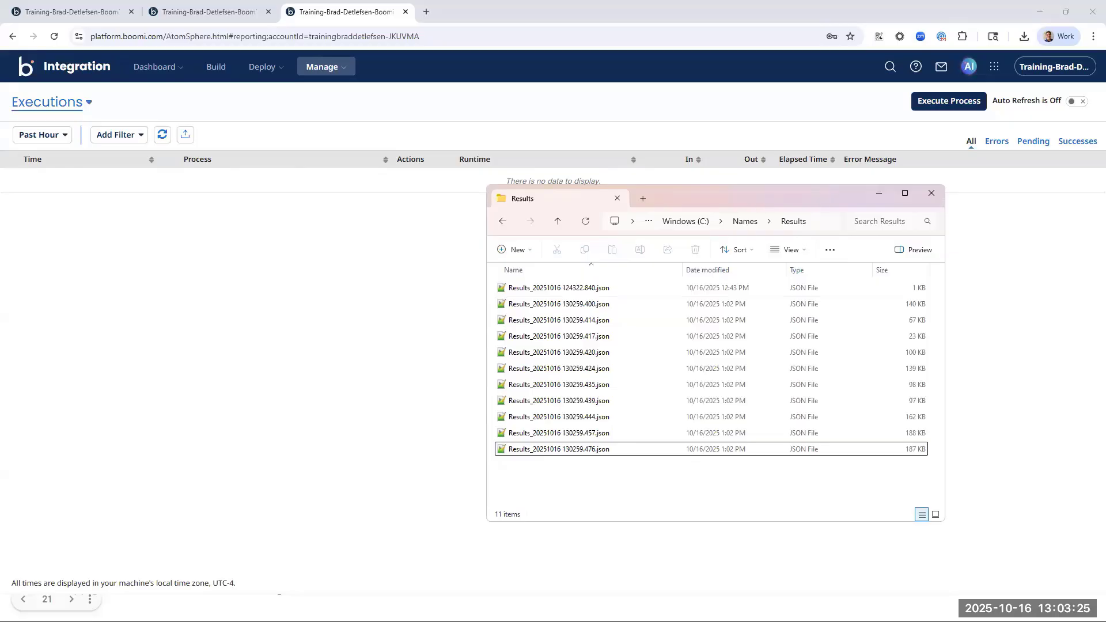
# Step: Refresh the executions list in the browser and review the document counts for each connector in the iTunes Name Check run
pyautogui.click(326, 6)
pyautogui.click(157, 136)
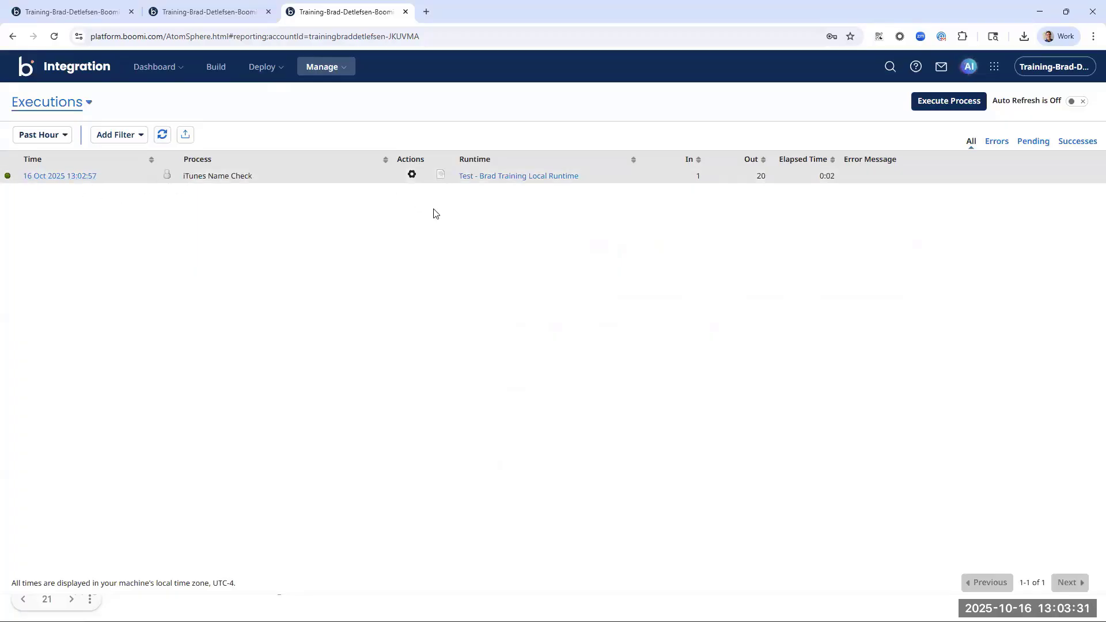
pyautogui.click(69, 175)
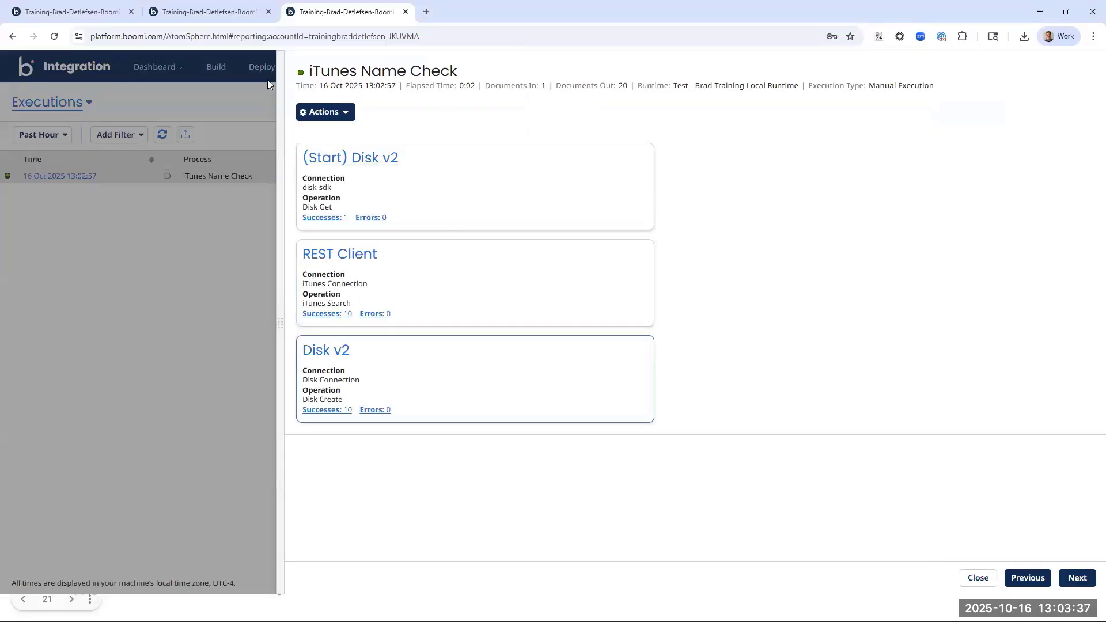
pyautogui.click(275, 303)
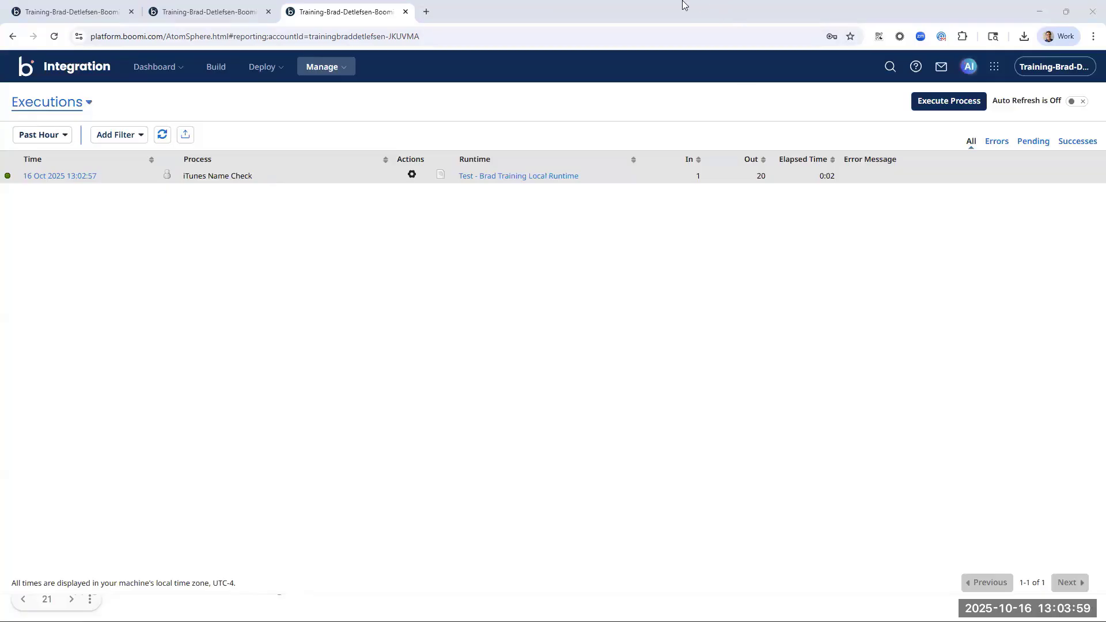
pyautogui.hotkey('alt', 'Tab')
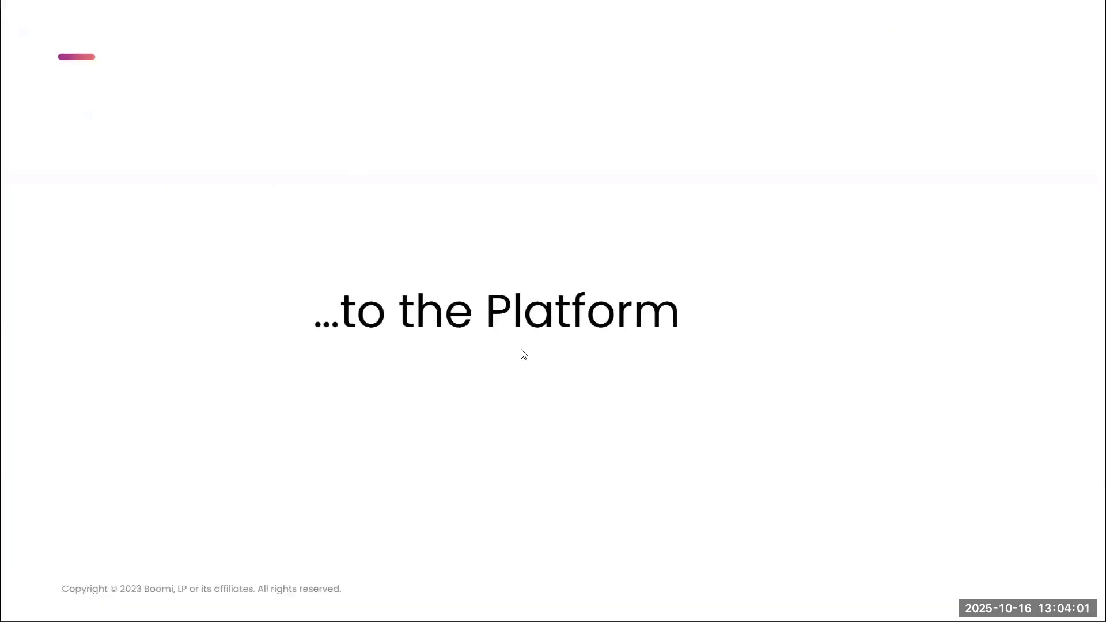
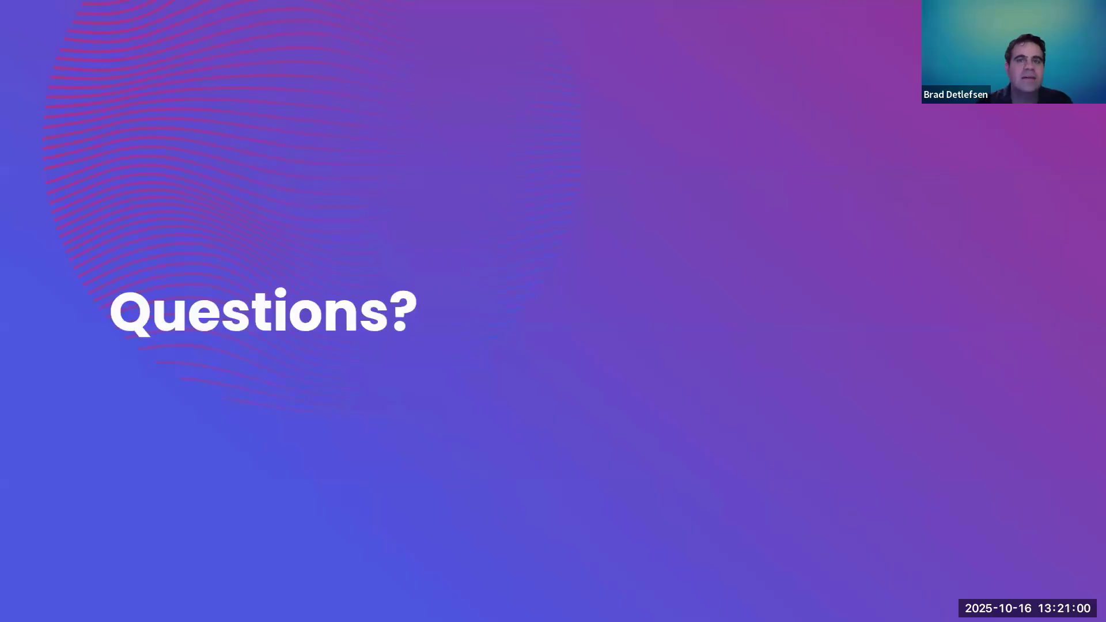
# Step: Switch to the Boomi Marketplace in the browser and look through its AI solutions, popular solutions and applications by job function
pyautogui.hotkey('alt', 'Tab')
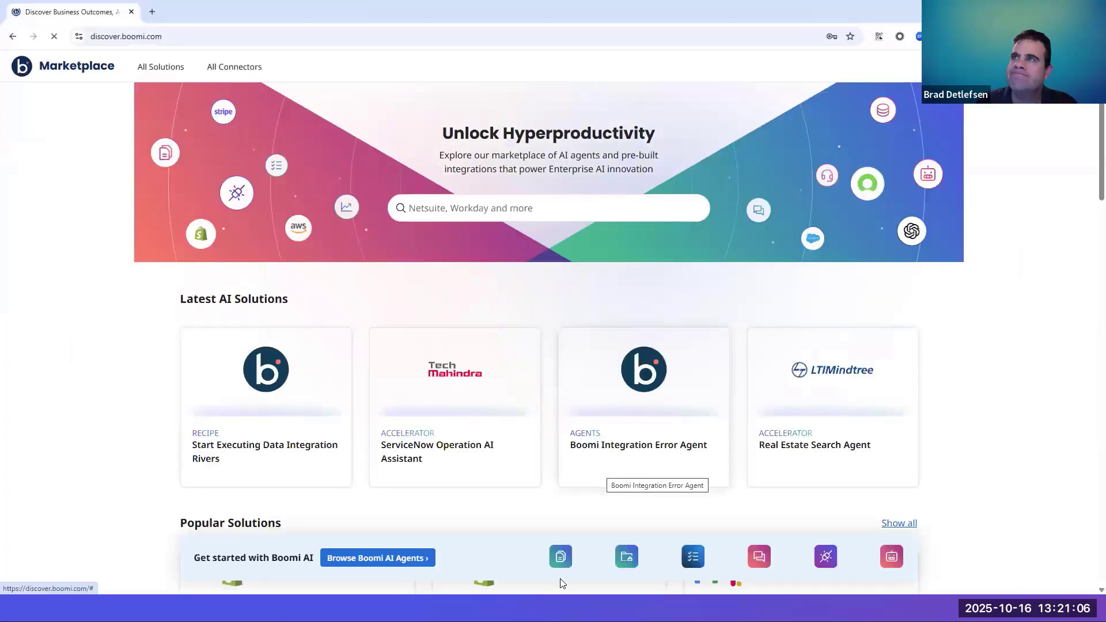
pyautogui.scroll(-5, 976, 398)
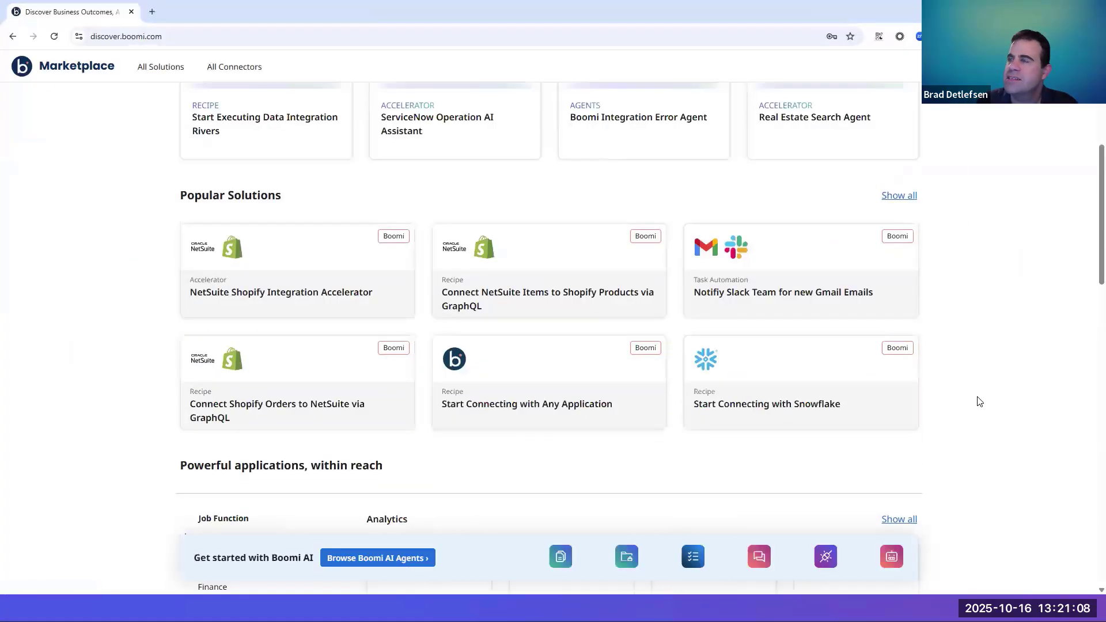
pyautogui.scroll(-3, 979, 402)
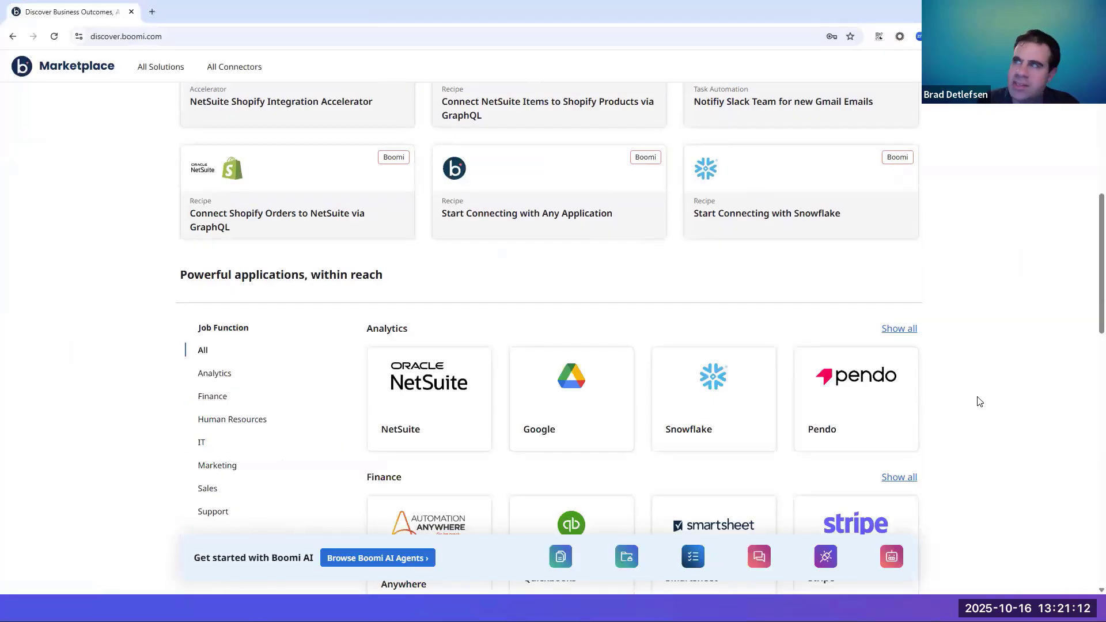
pyautogui.scroll(2, 979, 401)
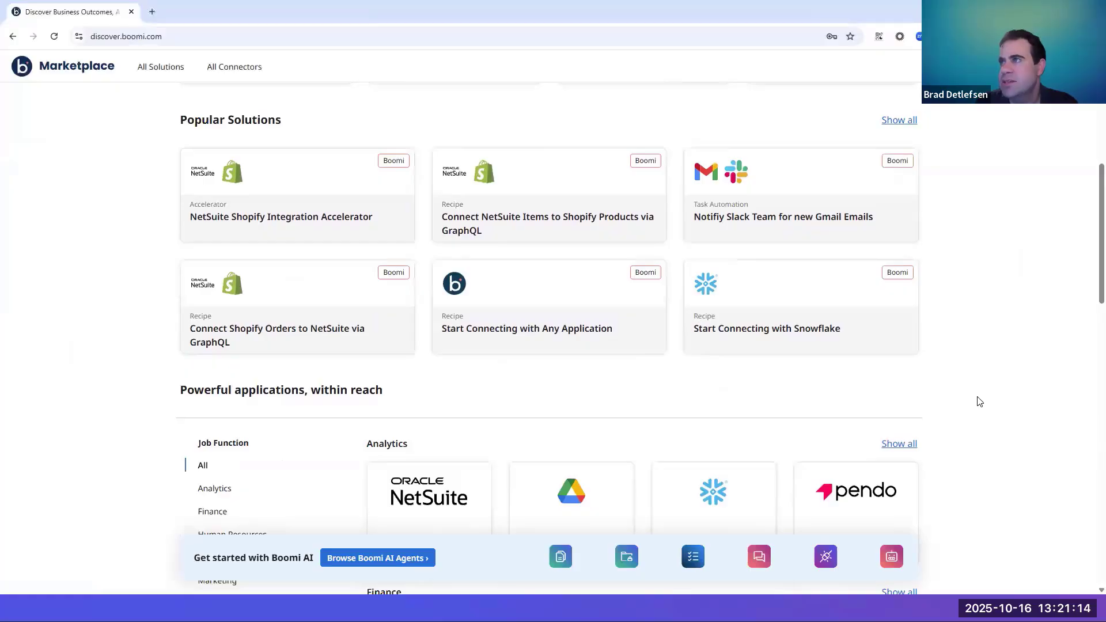
pyautogui.scroll(2, 979, 402)
pyautogui.scroll(4, 320, 293)
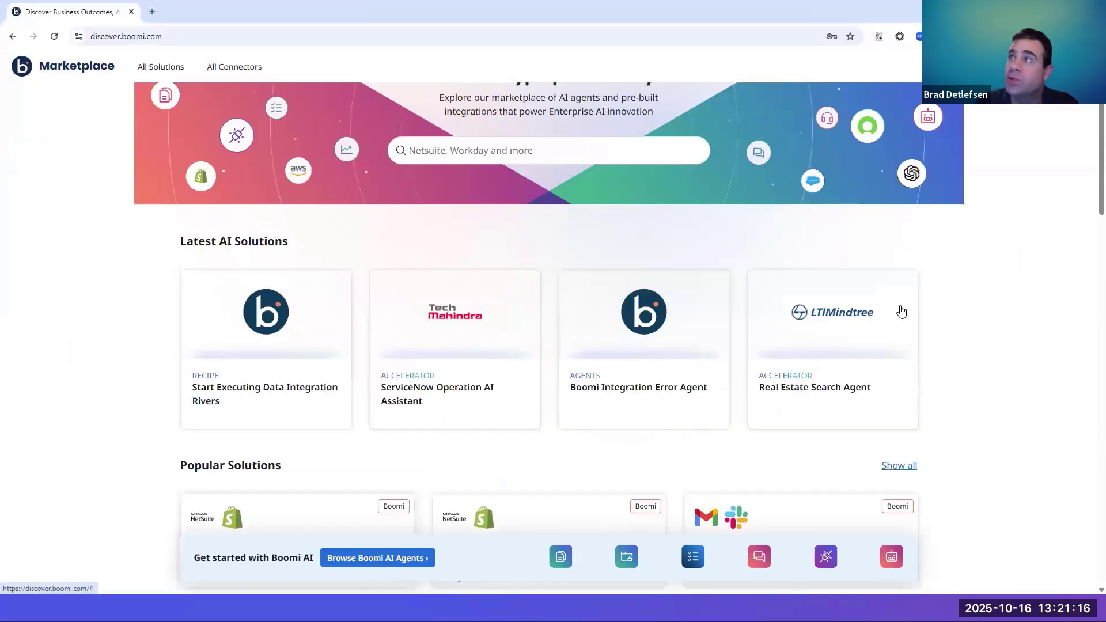
pyautogui.scroll(-9, 730, 353)
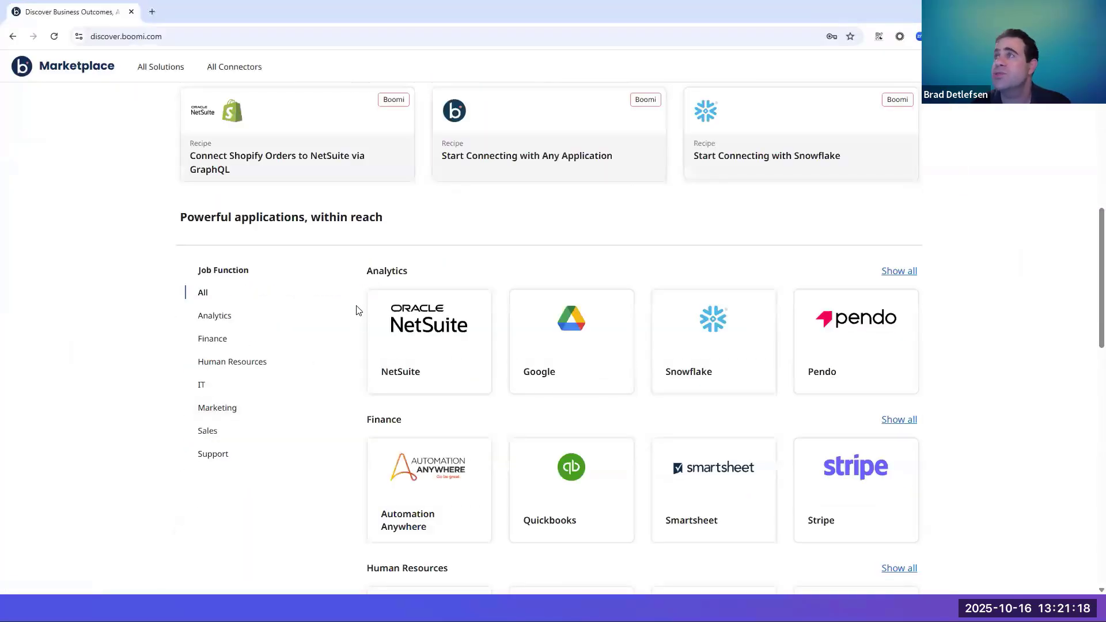
pyautogui.scroll(-3, 264, 240)
pyautogui.scroll(7, 363, 262)
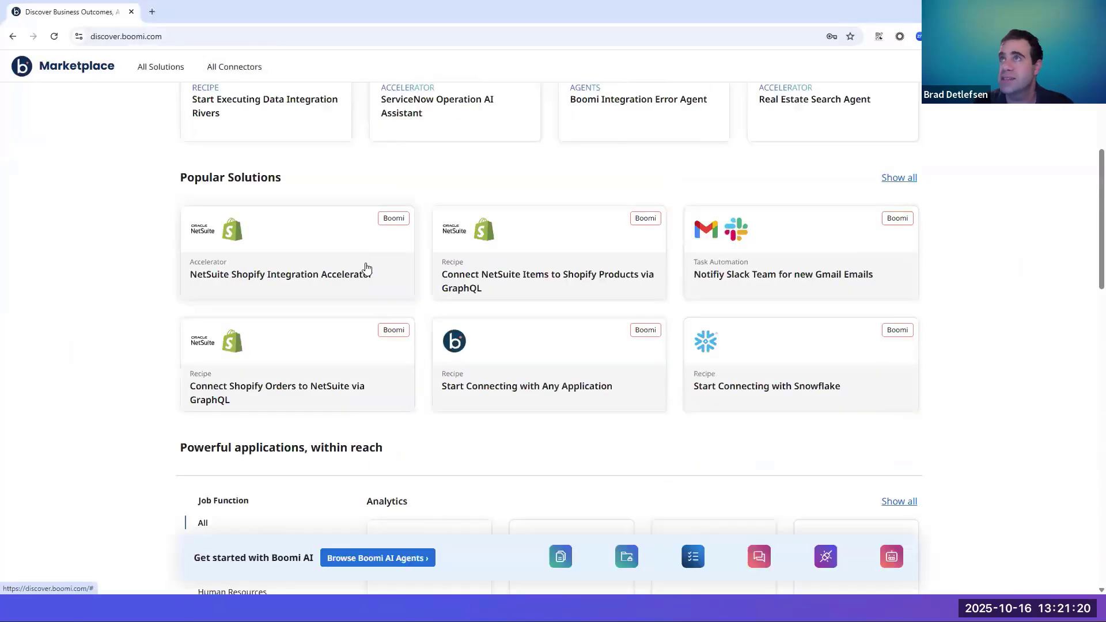
pyautogui.scroll(6, 366, 267)
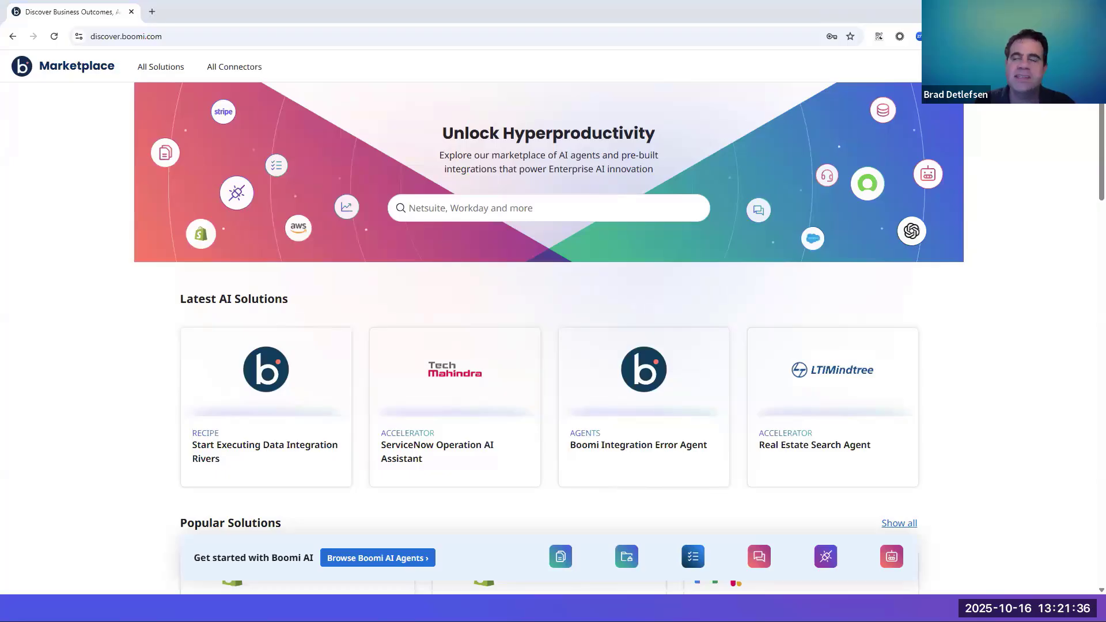
# Step: Return to the iTunes Name Check process canvas and hide the Process Documentation and the step palette
pyautogui.moveTo(672, 5); pyautogui.dragTo(631, 7)
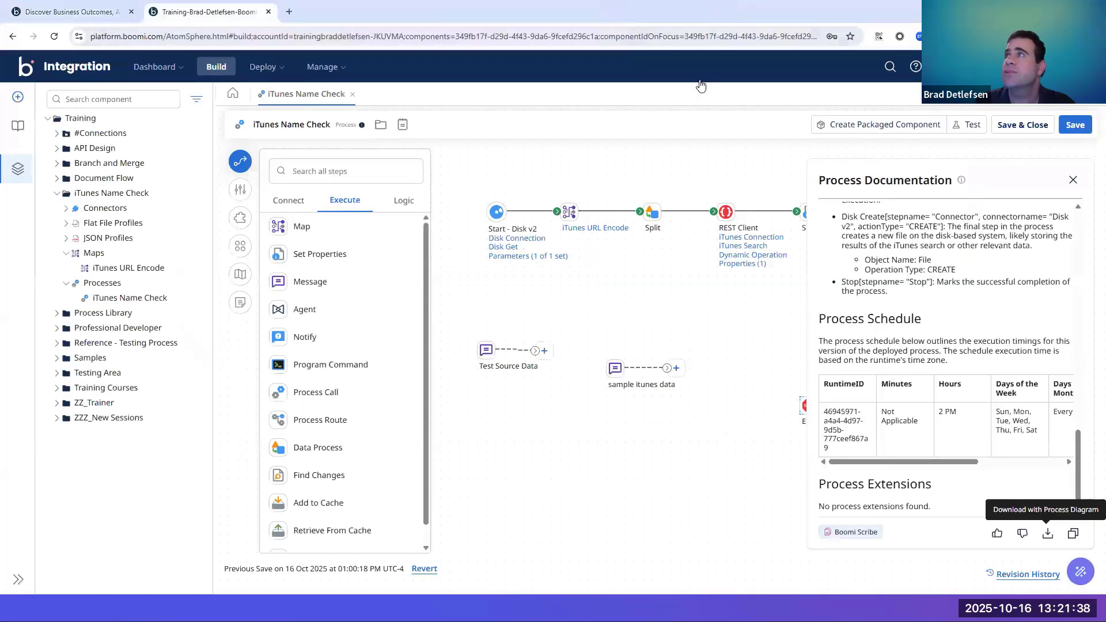
pyautogui.click(1075, 181)
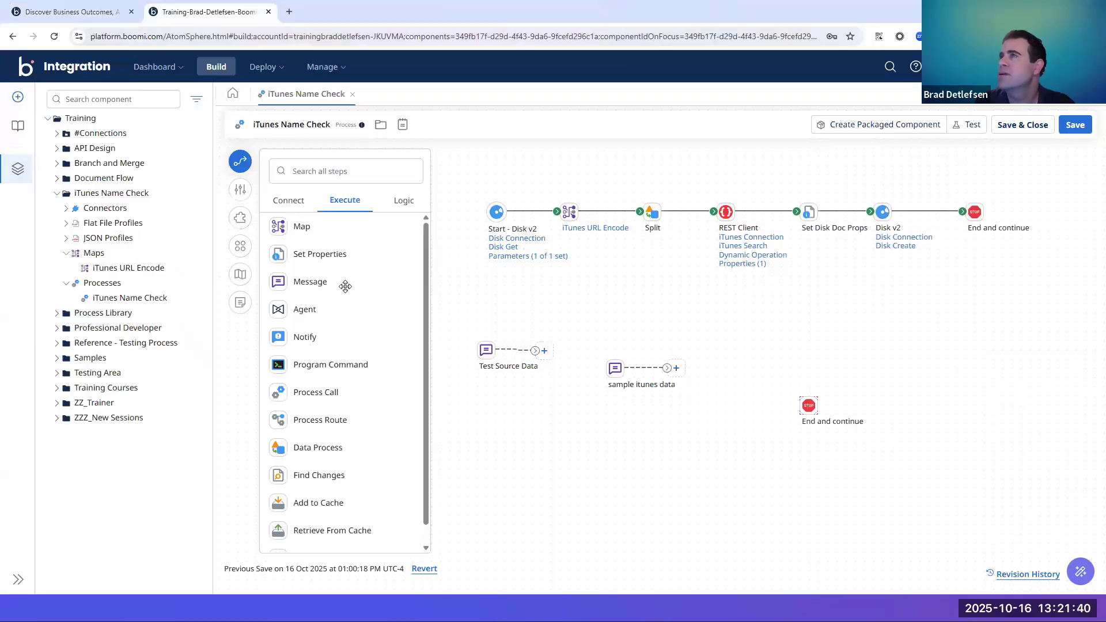
pyautogui.click(240, 162)
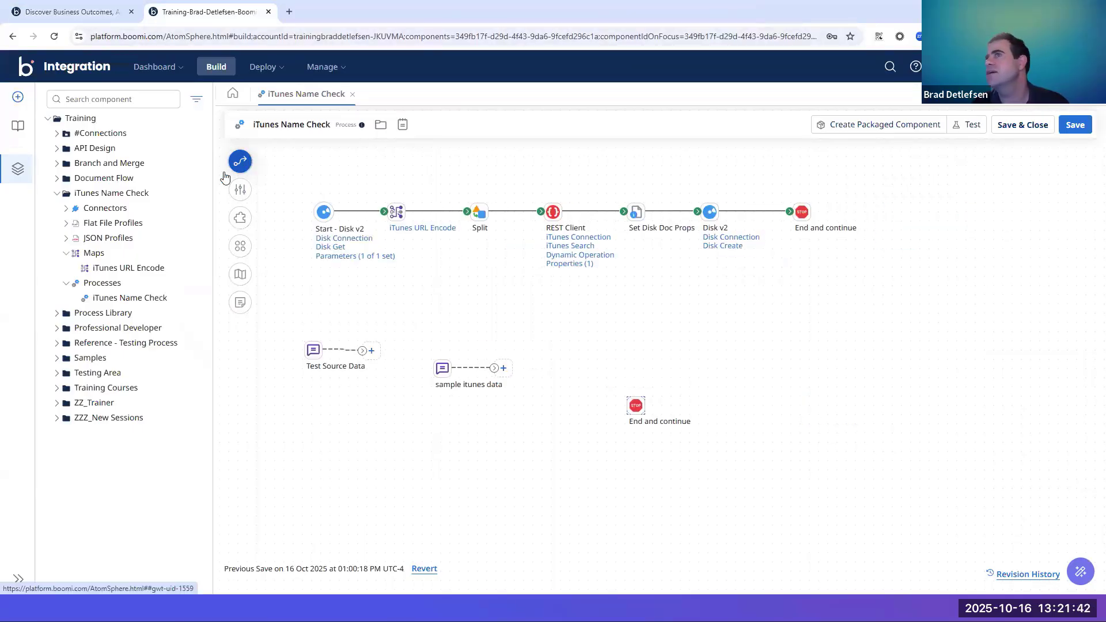
# Step: Search the Boomi Process Library for "comma" and for "pagina" to review example processes, then close the library
pyautogui.click(17, 127)
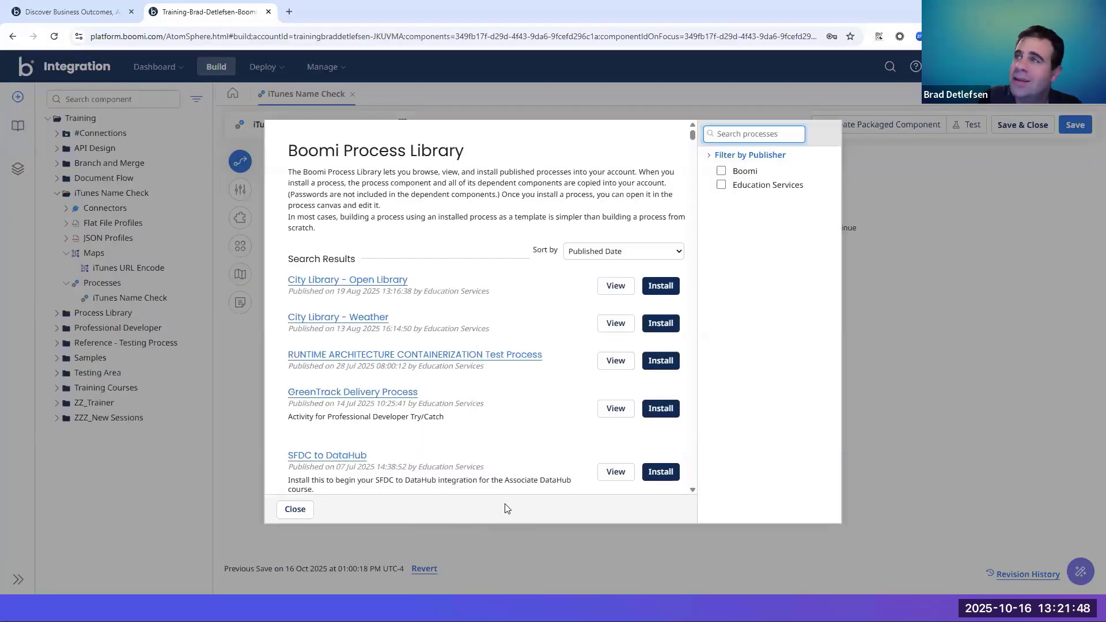
pyautogui.click(761, 136)
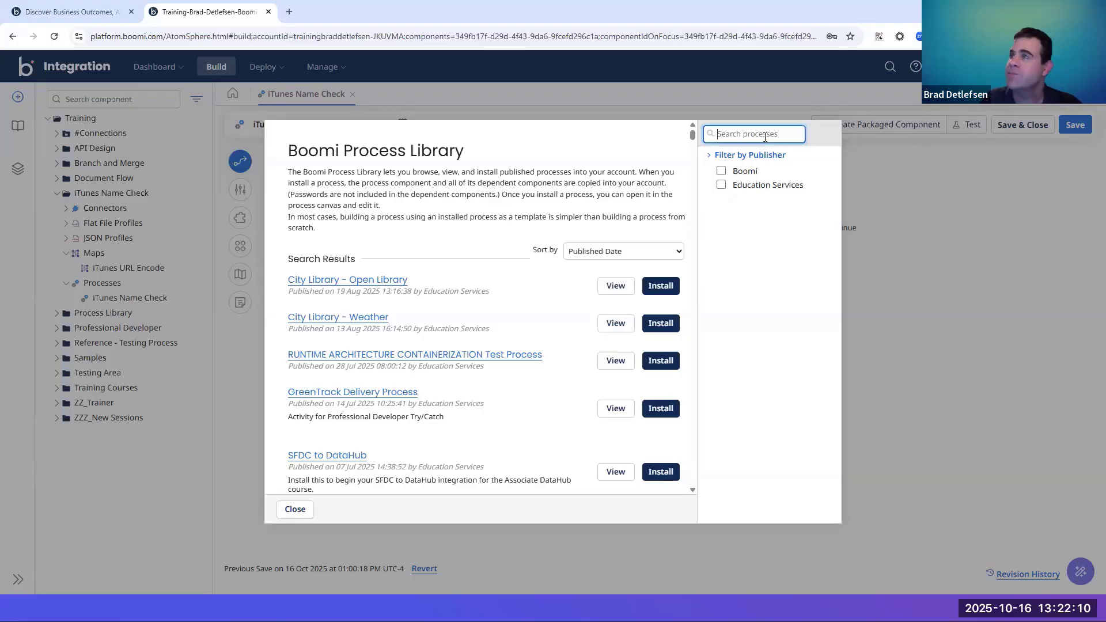
pyautogui.write('comma')
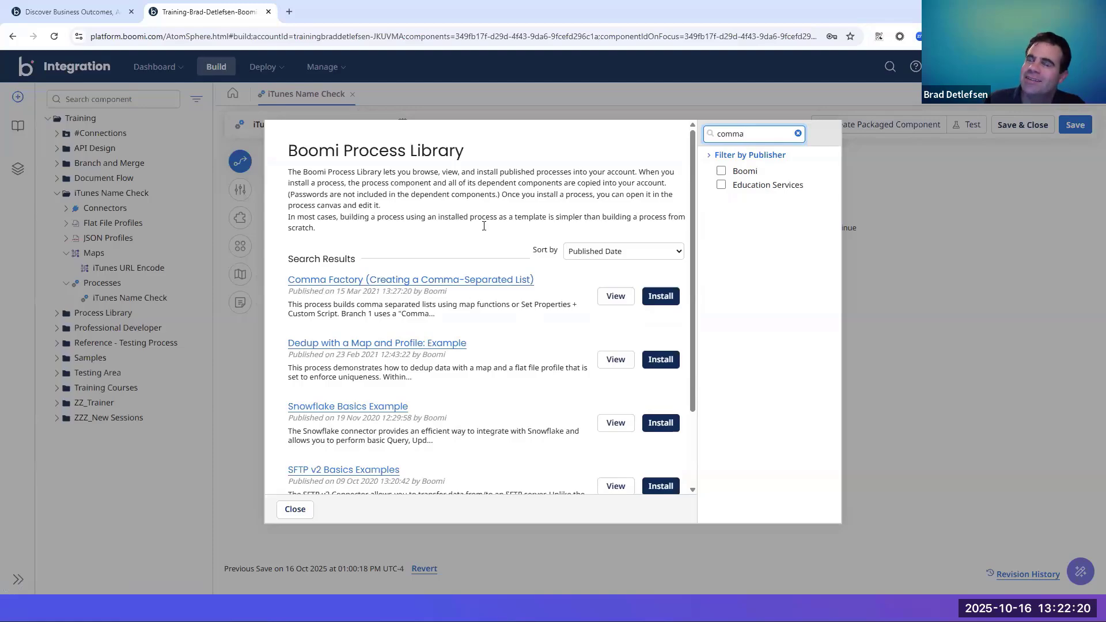
pyautogui.moveTo(743, 134); pyautogui.dragTo(697, 138)
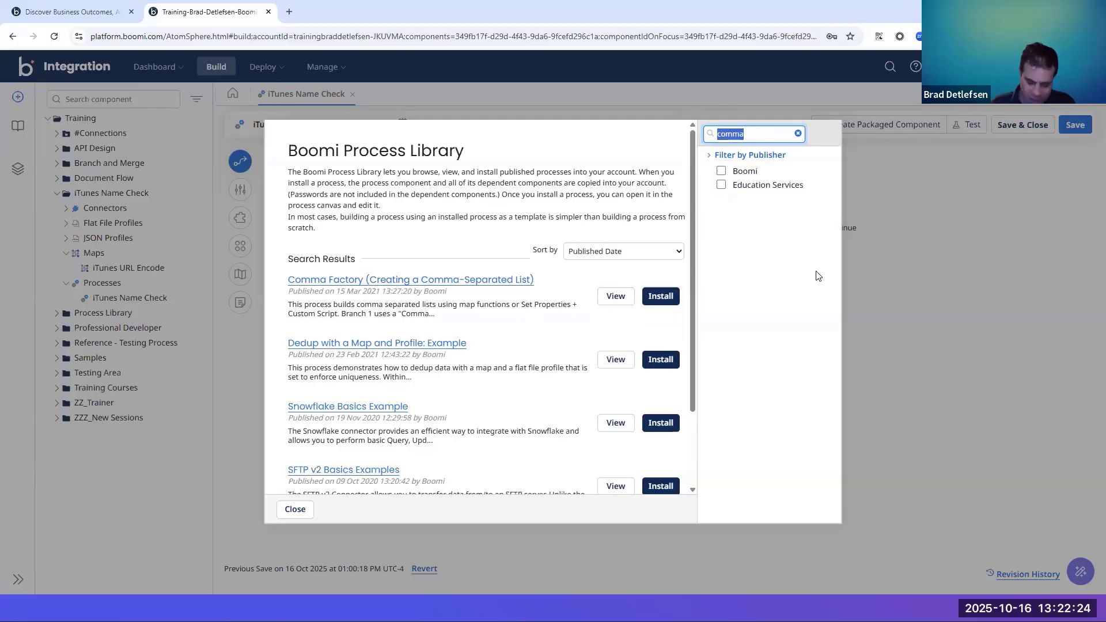
pyautogui.write('pagina')
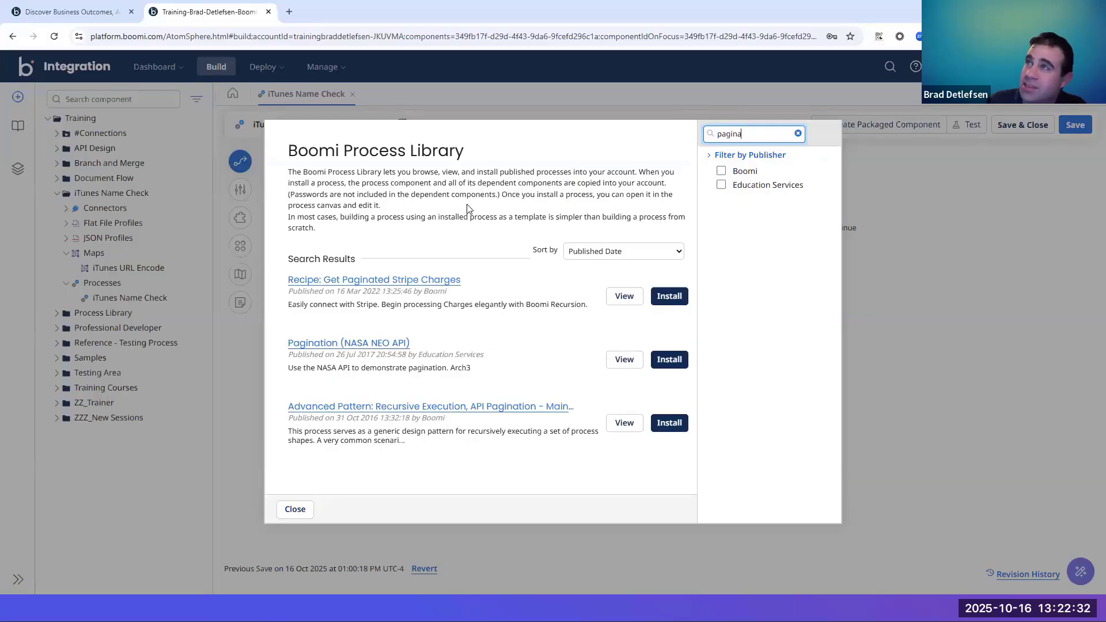
pyautogui.click(296, 146)
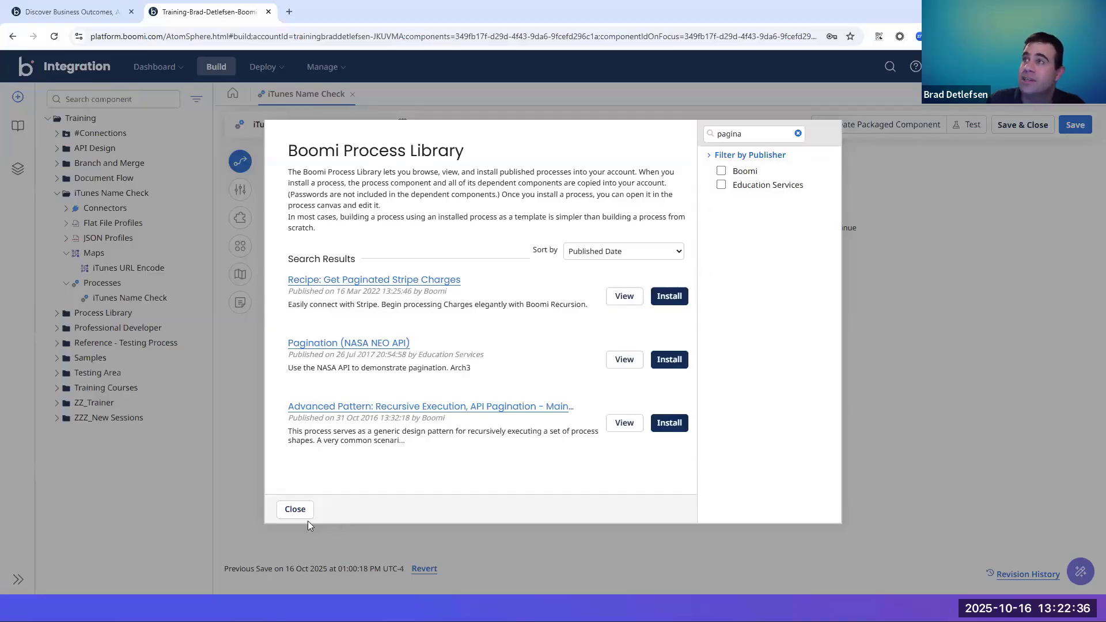
pyautogui.click(295, 509)
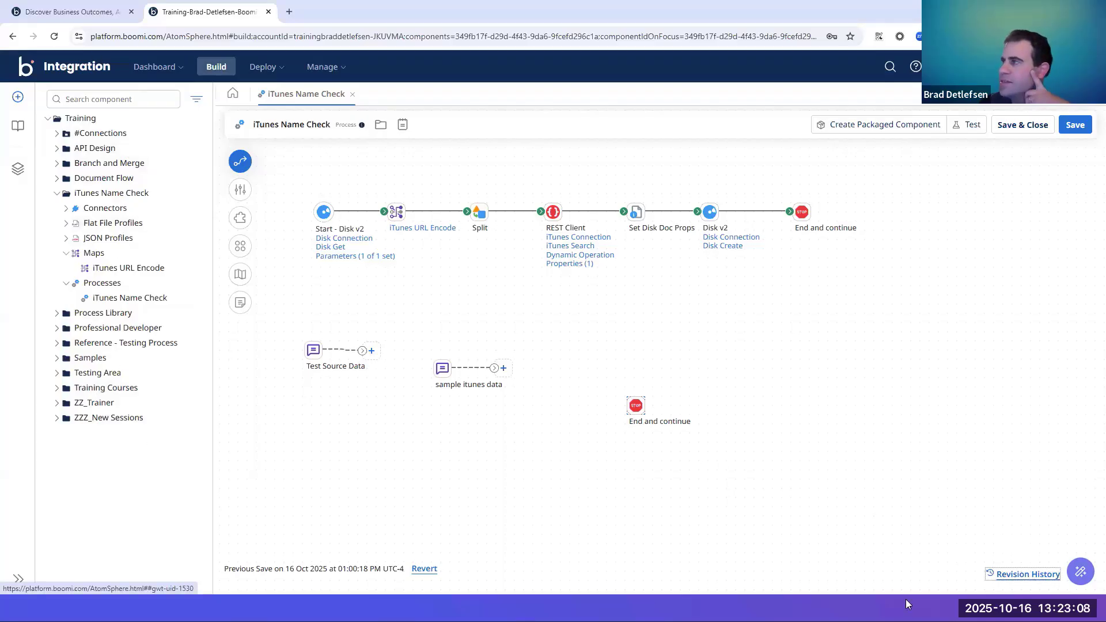
# Step: Open revision 3 of the iTunes Name Check process from its revision history
pyautogui.click(1029, 575)
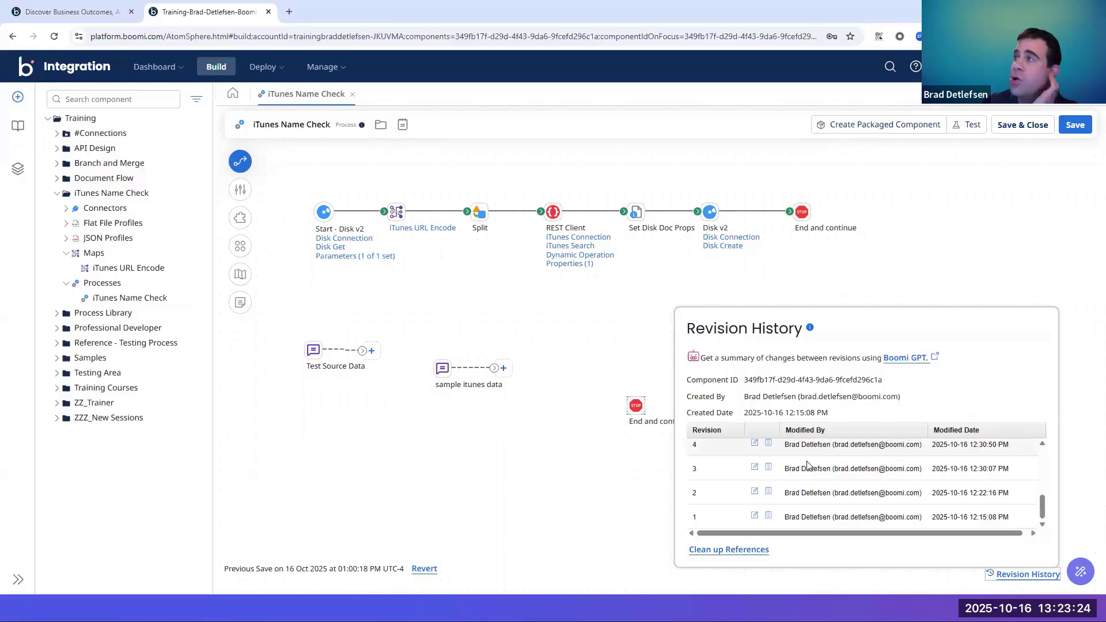
pyautogui.click(755, 468)
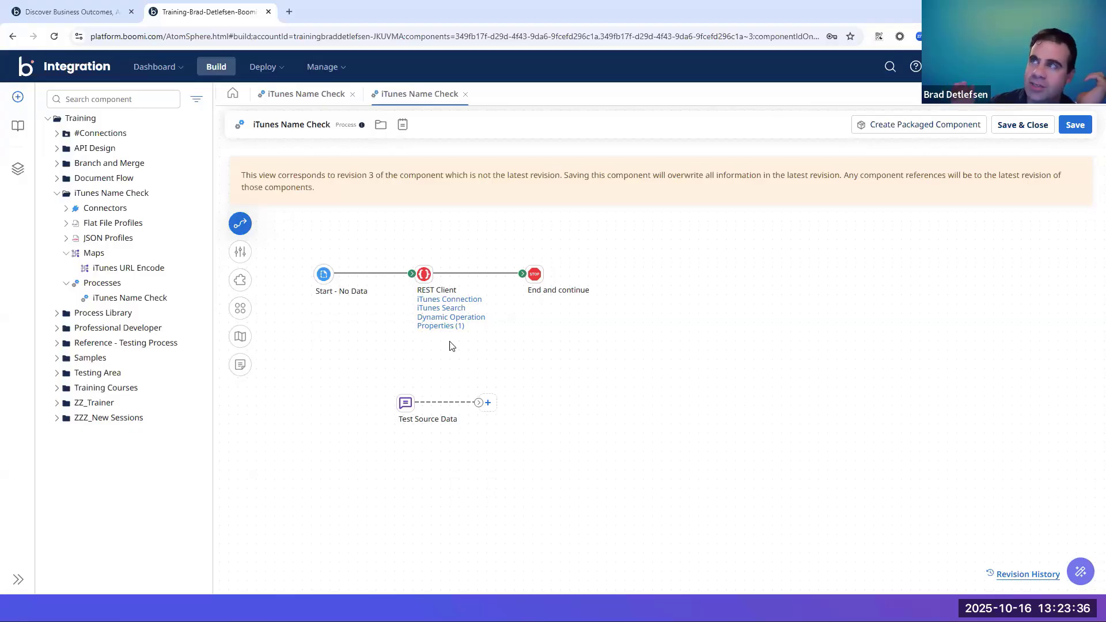
pyautogui.click(279, 102)
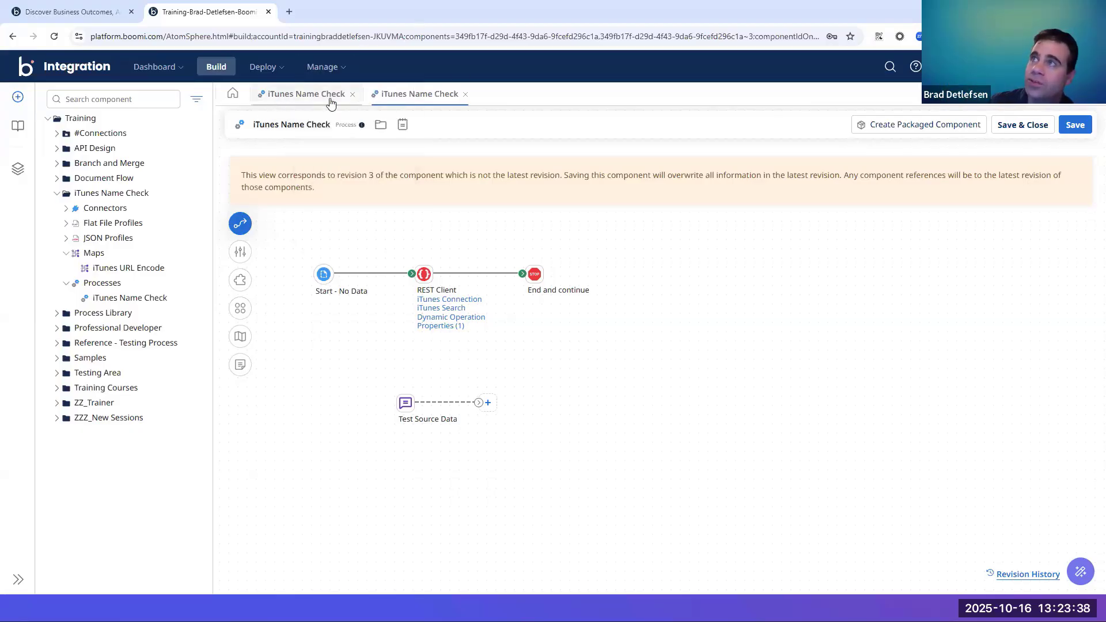
pyautogui.click(407, 101)
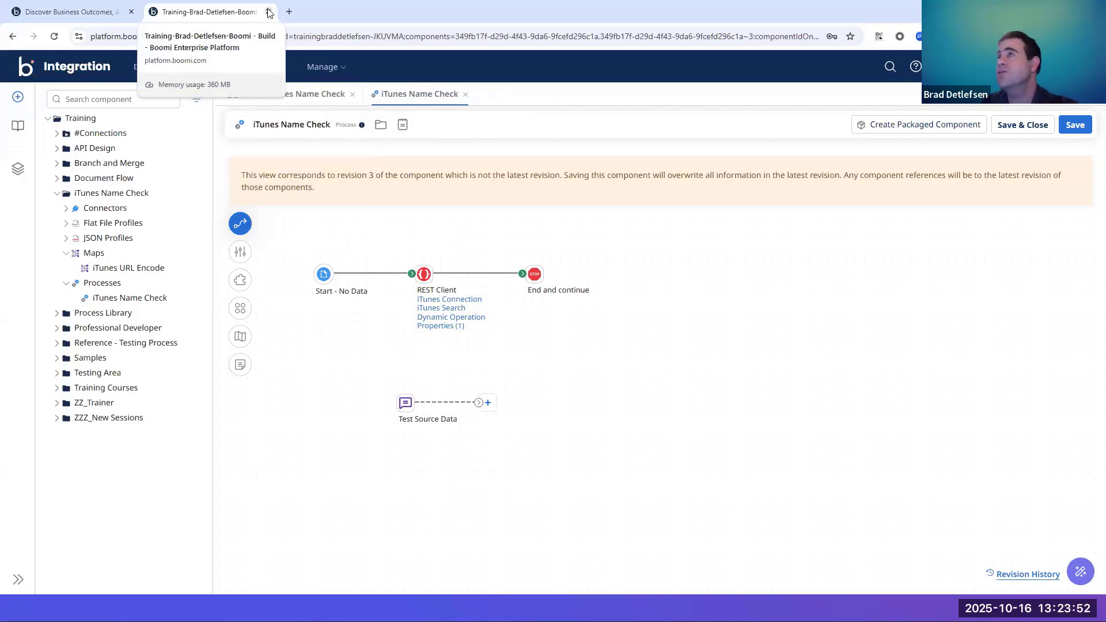
pyautogui.click(155, 66)
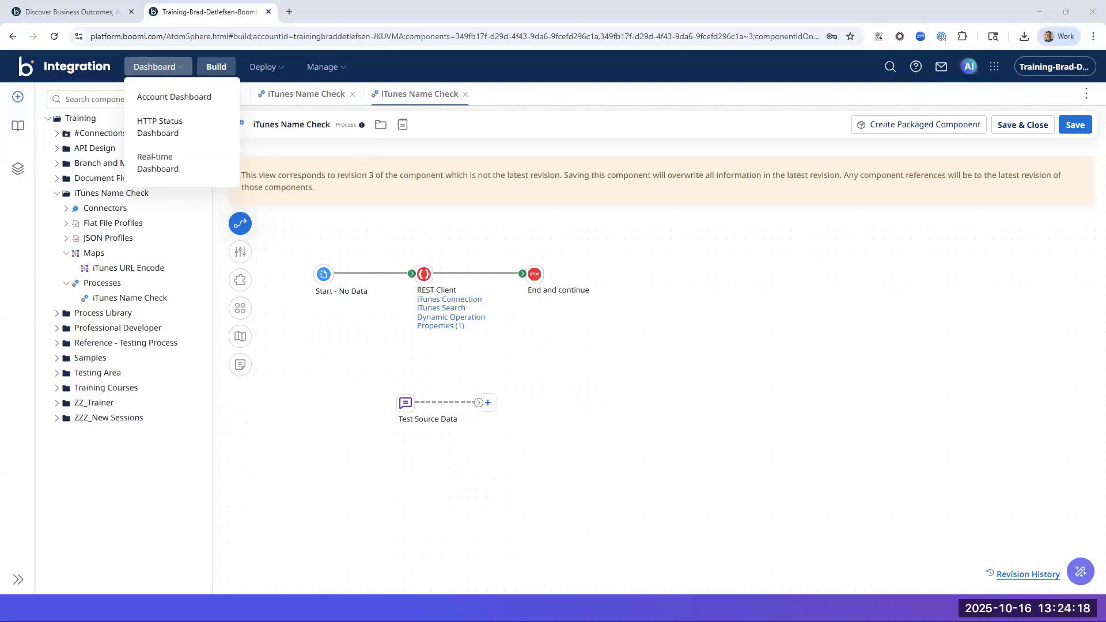
pyautogui.click(714, 359)
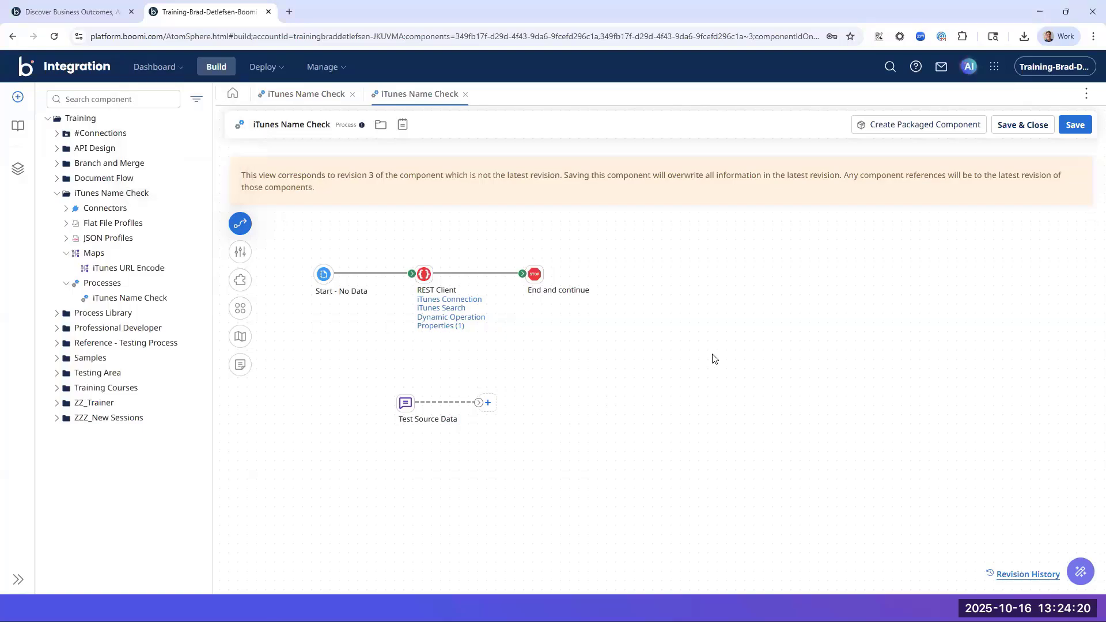
pyautogui.click(500, 328)
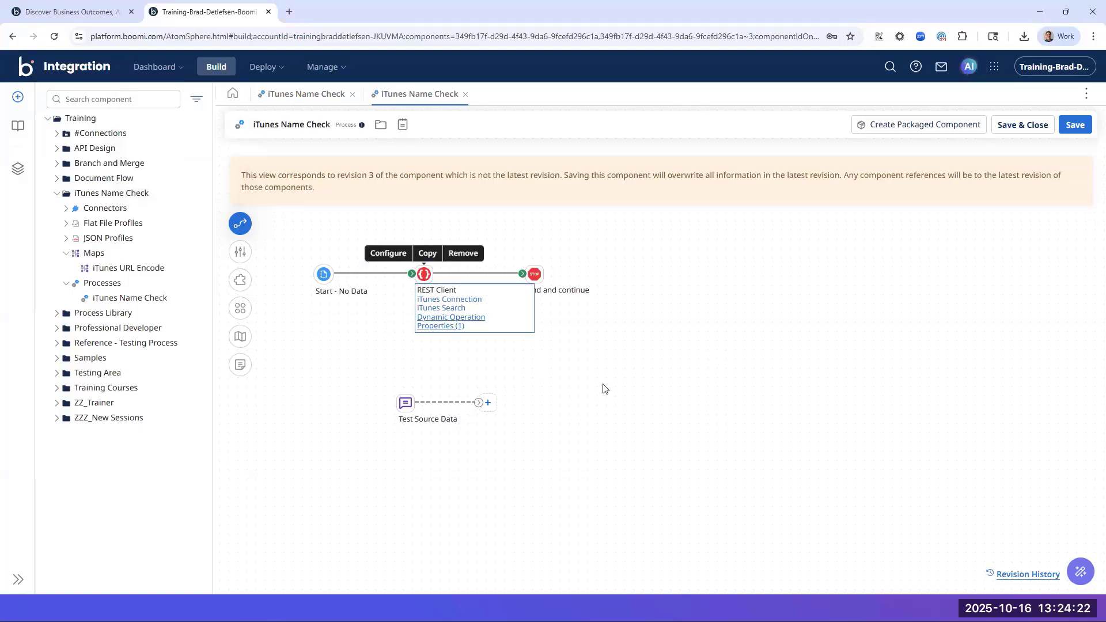
pyautogui.click(603, 388)
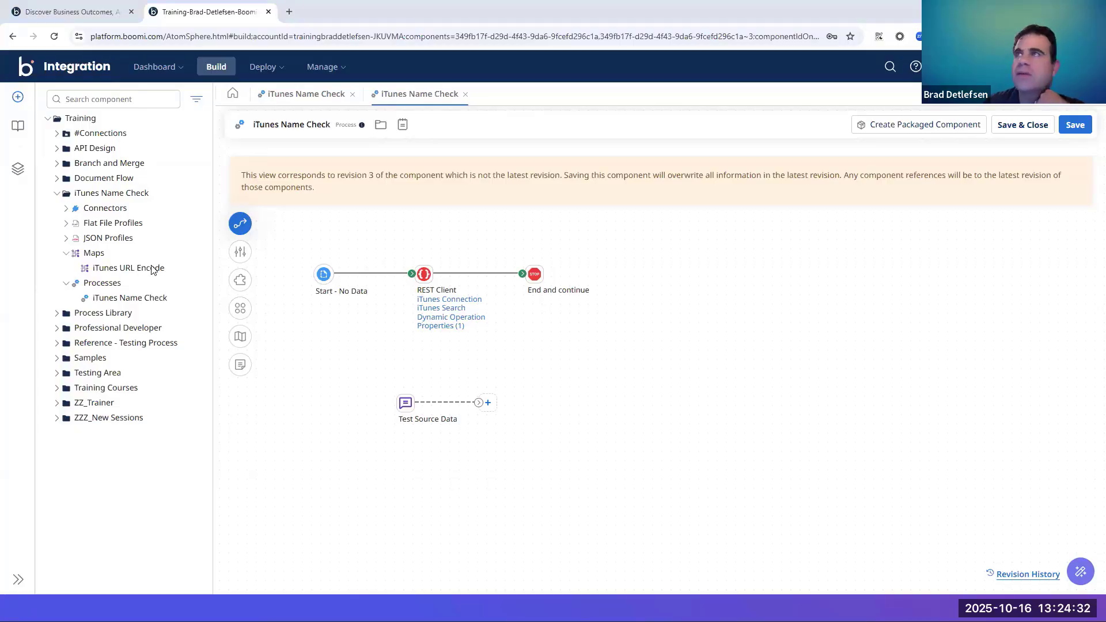
# Step: On the Deployments page, view the comparison options for the Production deployment of iTunes Name Check, and cancel
pyautogui.click(310, 7)
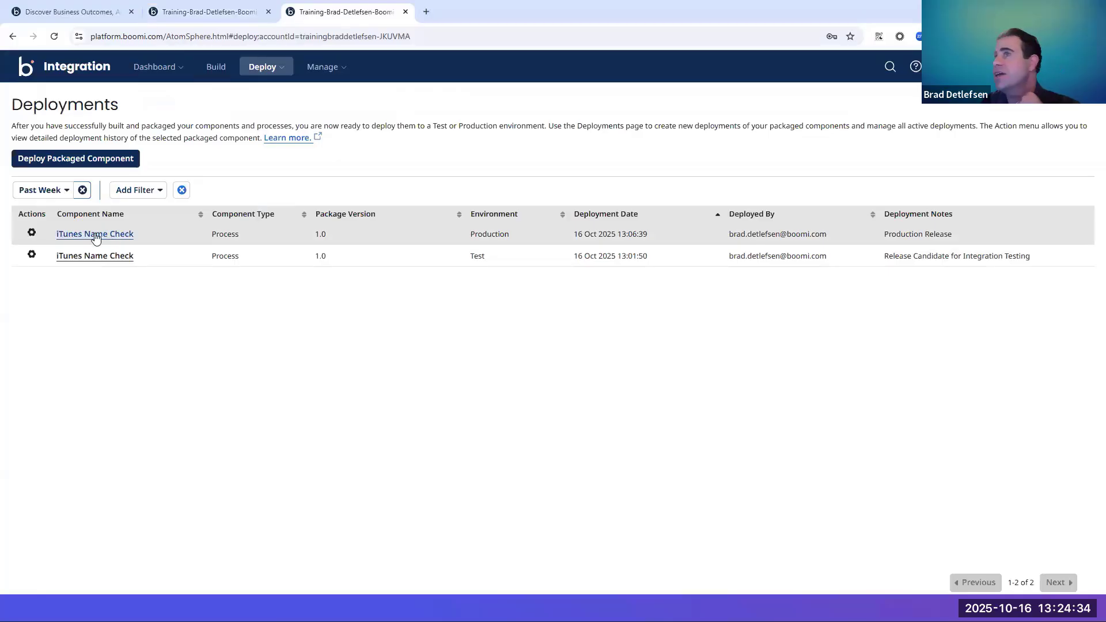
pyautogui.click(31, 232)
pyautogui.click(38, 235)
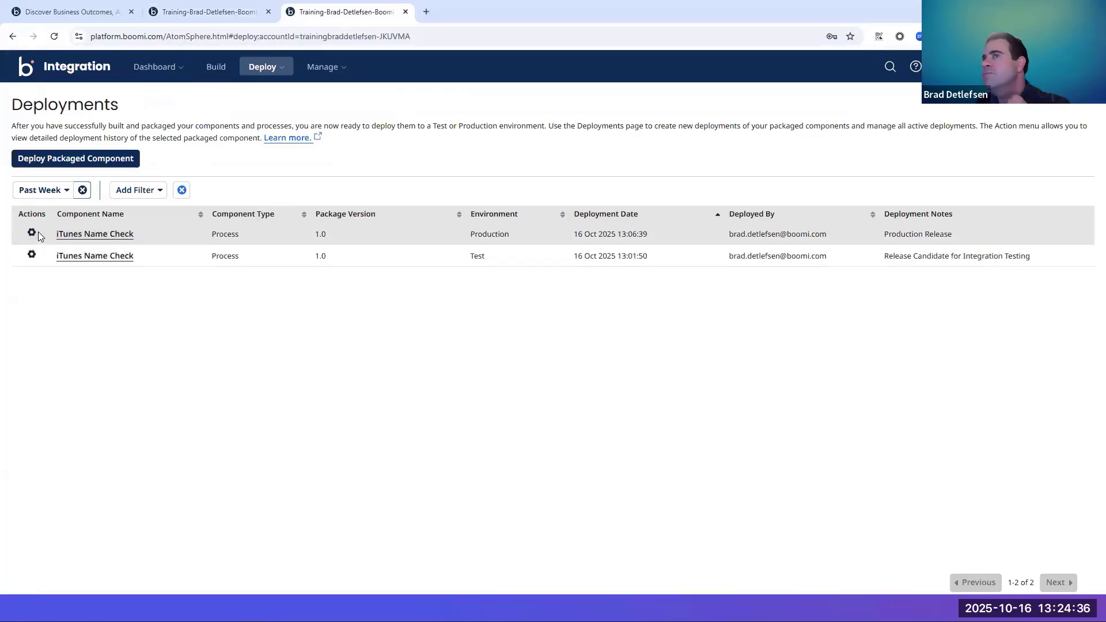
pyautogui.click(35, 233)
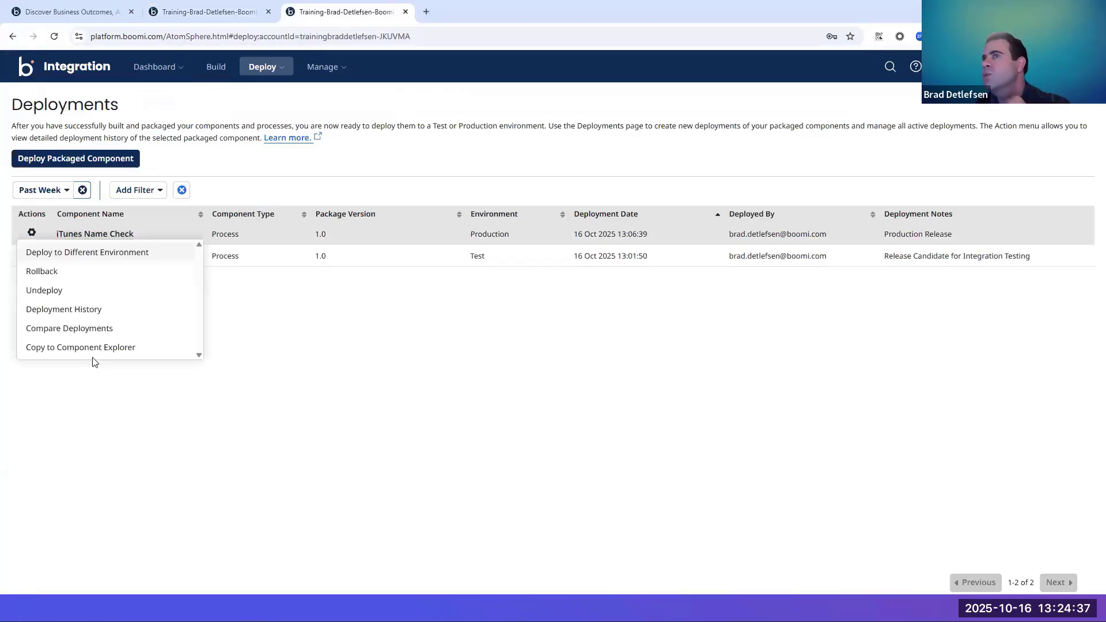
pyautogui.click(102, 328)
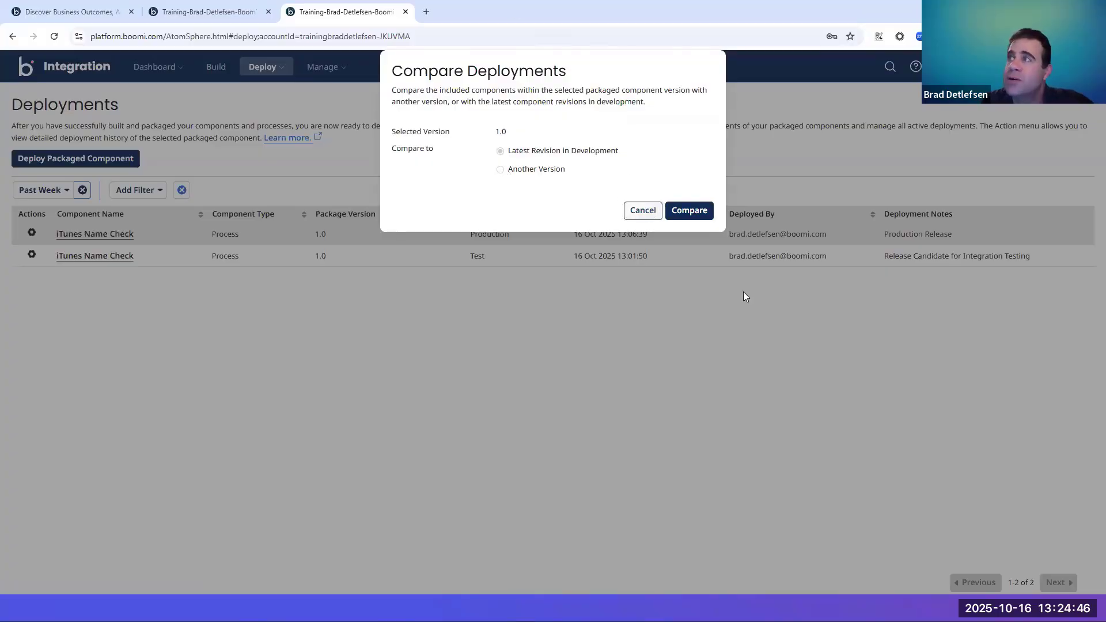
pyautogui.click(639, 214)
pyautogui.moveTo(284, 605)
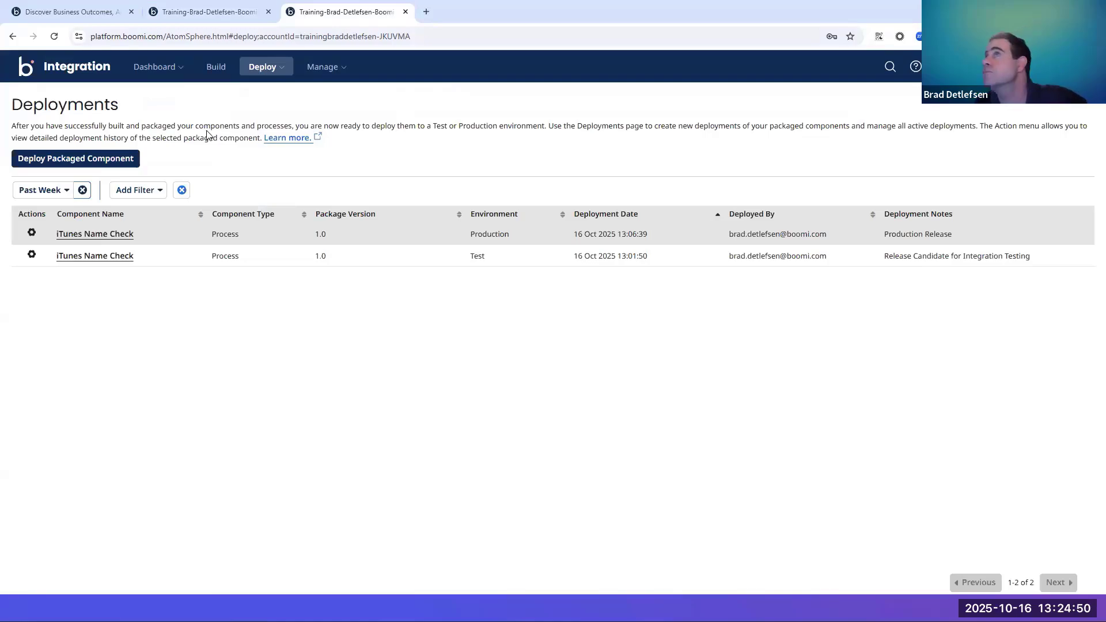
pyautogui.click(72, 8)
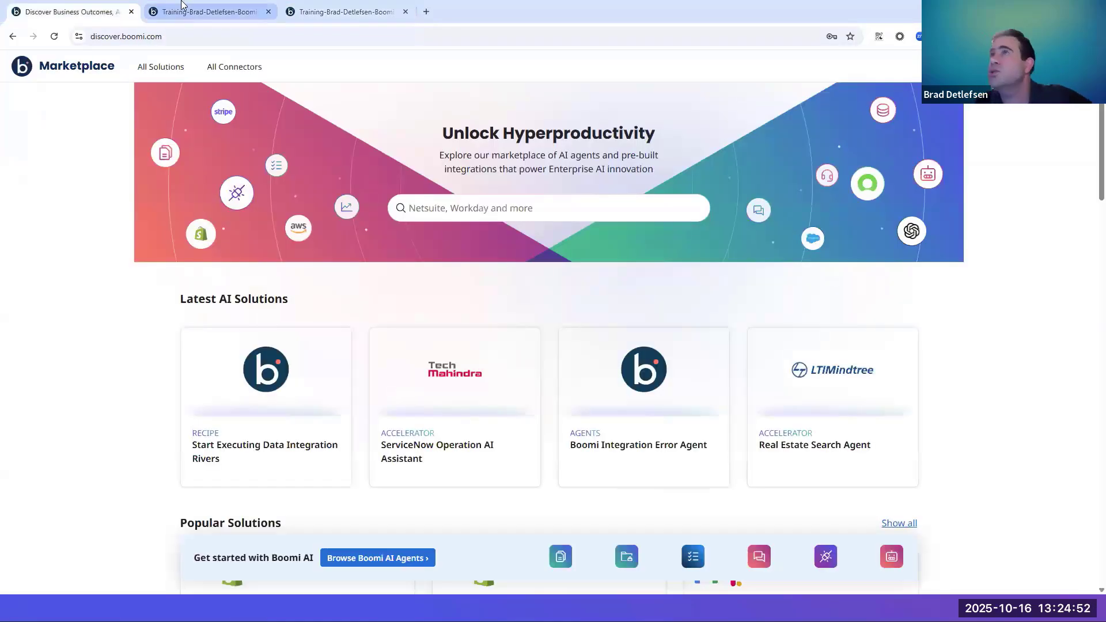
pyautogui.click(176, 12)
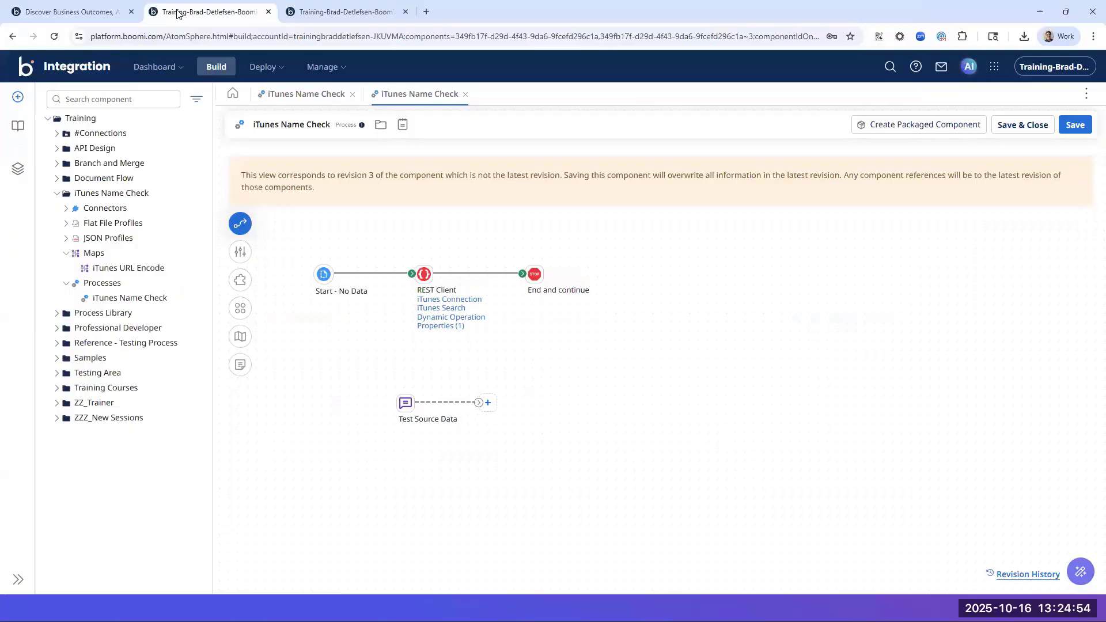
pyautogui.click(346, 11)
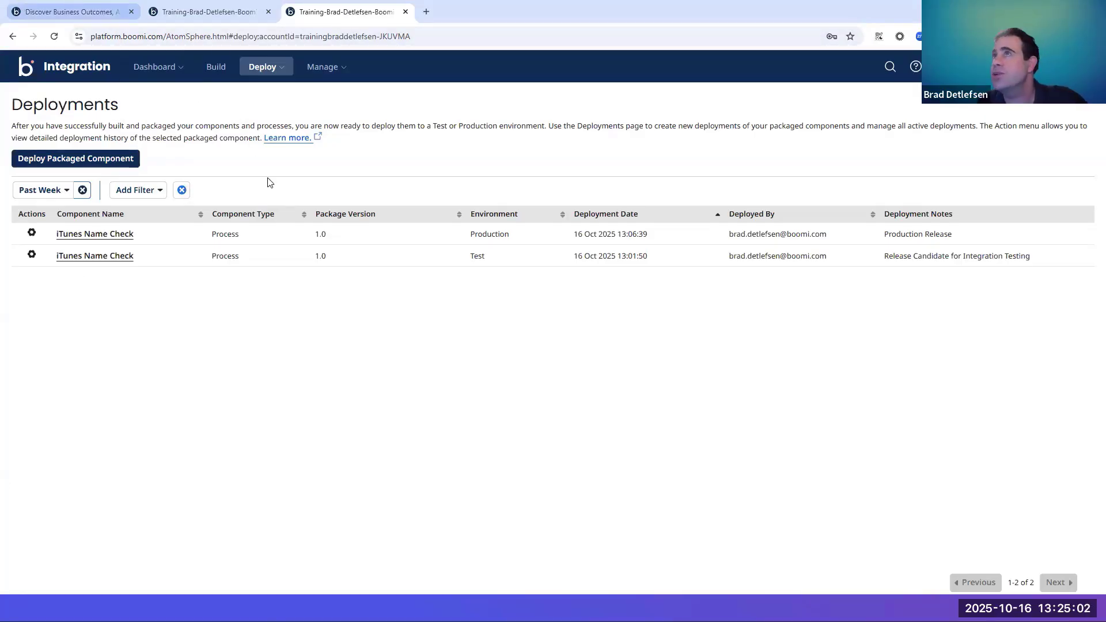
pyautogui.click(213, 11)
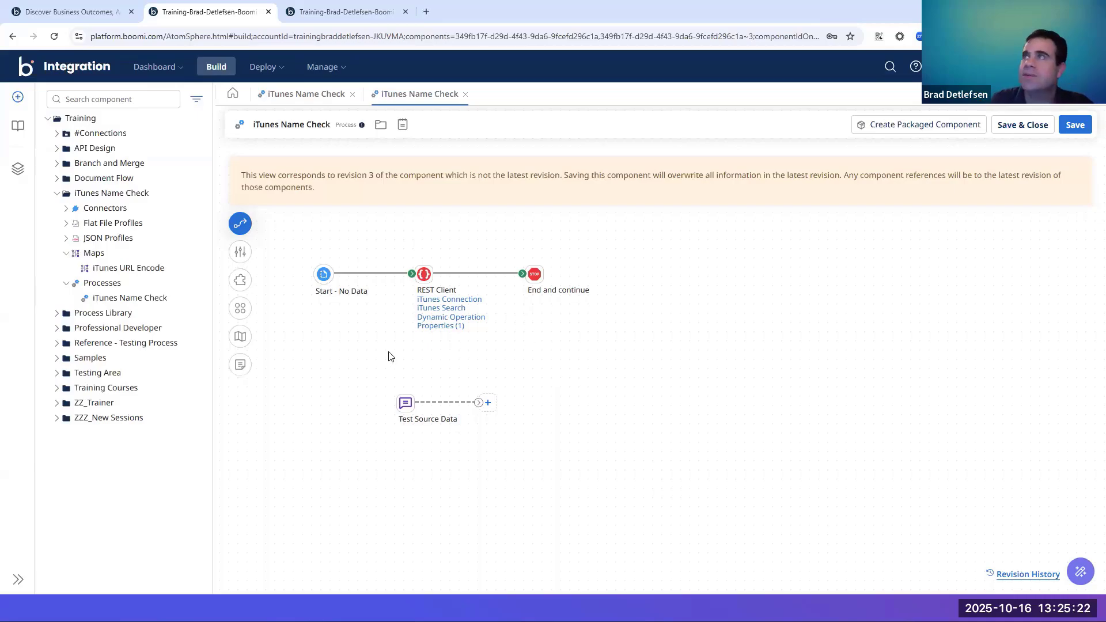
# Step: Compare the Test deployment of iTunes Name Check, version 1.0, with the latest revision in development and review the component revisions
pyautogui.click(283, 6)
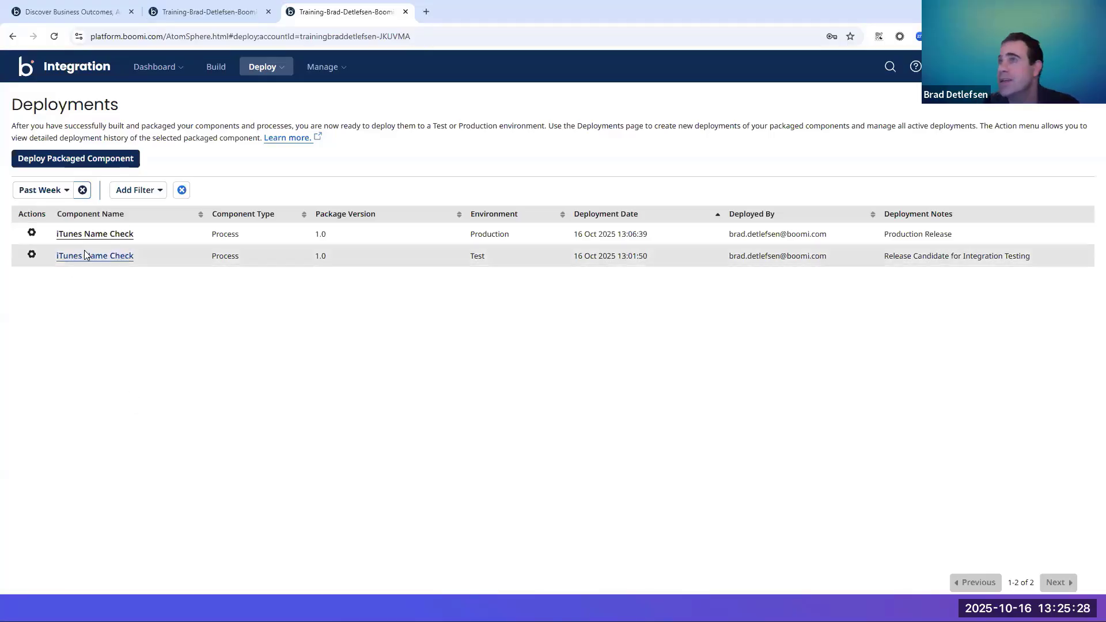
pyautogui.click(31, 254)
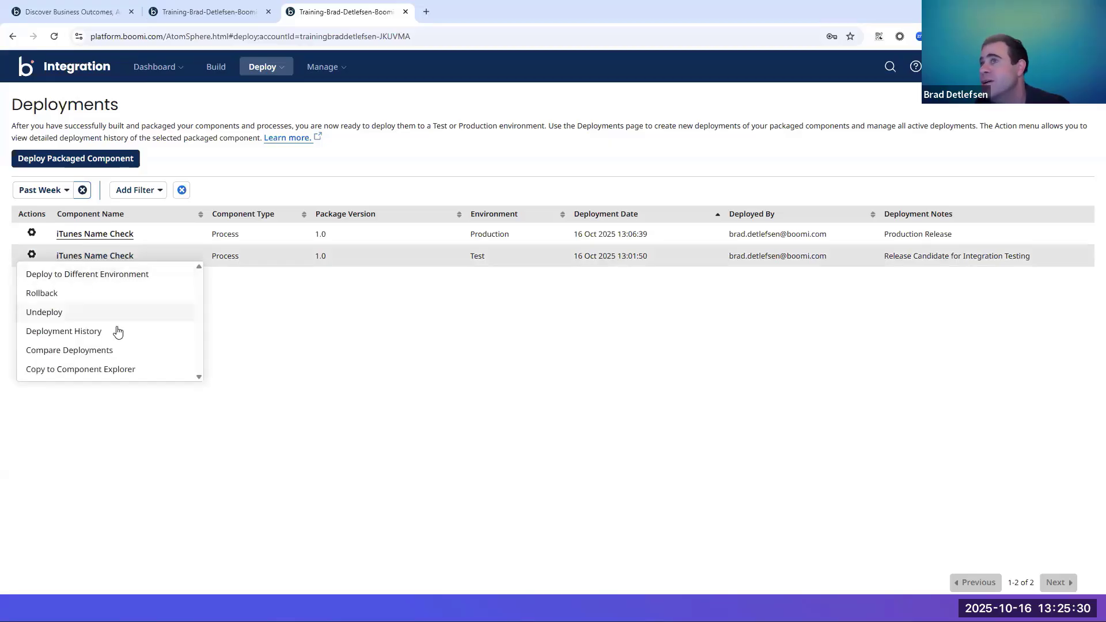
pyautogui.click(184, 349)
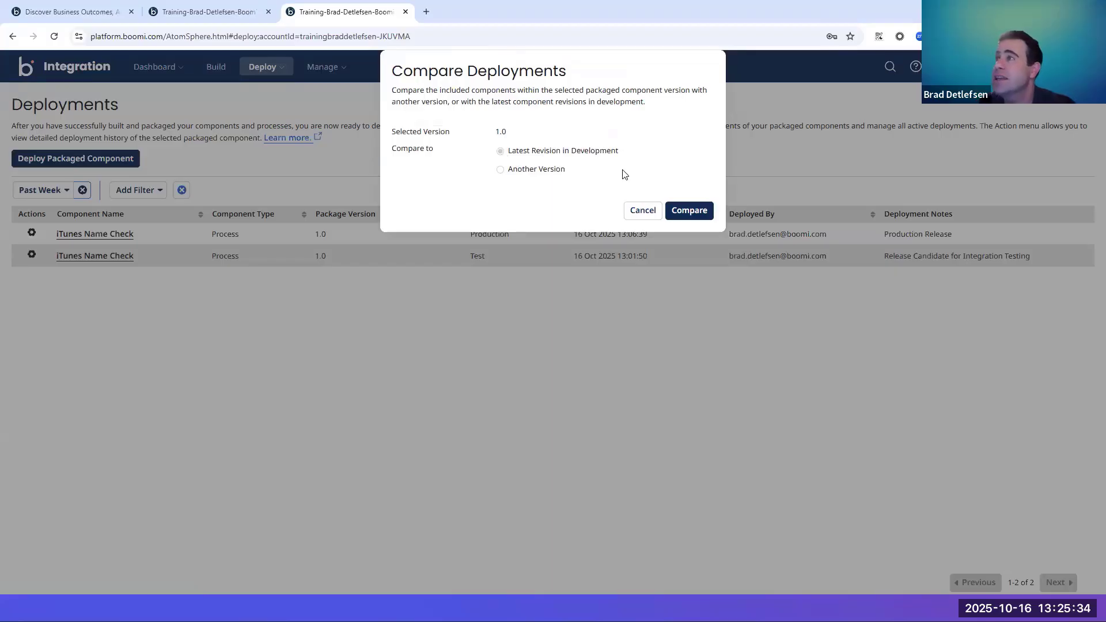
pyautogui.click(681, 214)
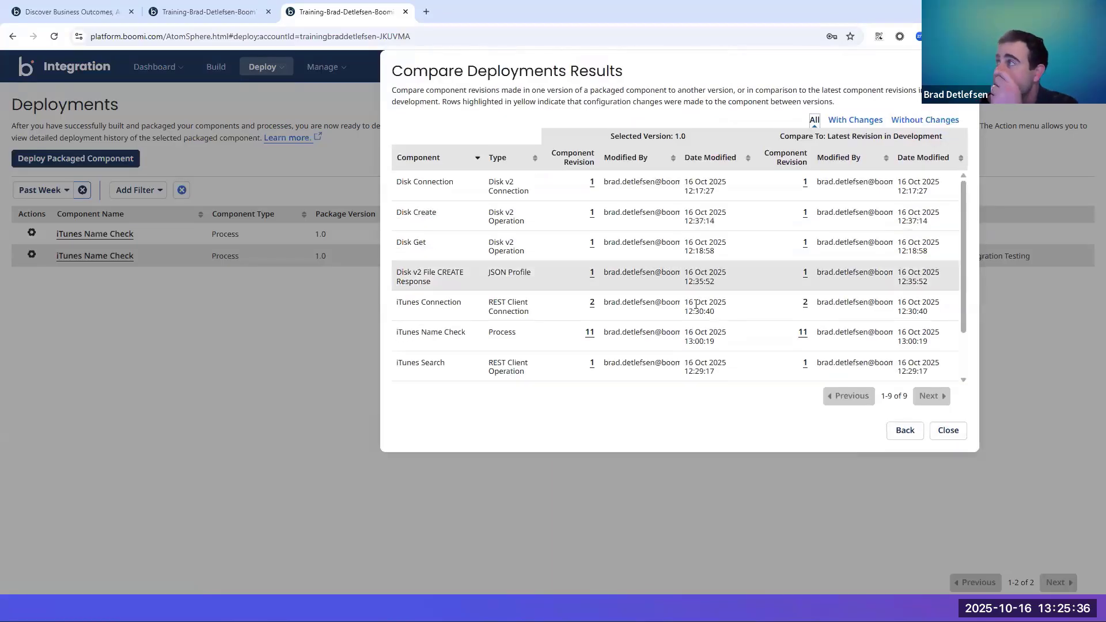
pyautogui.scroll(-2, 716, 299)
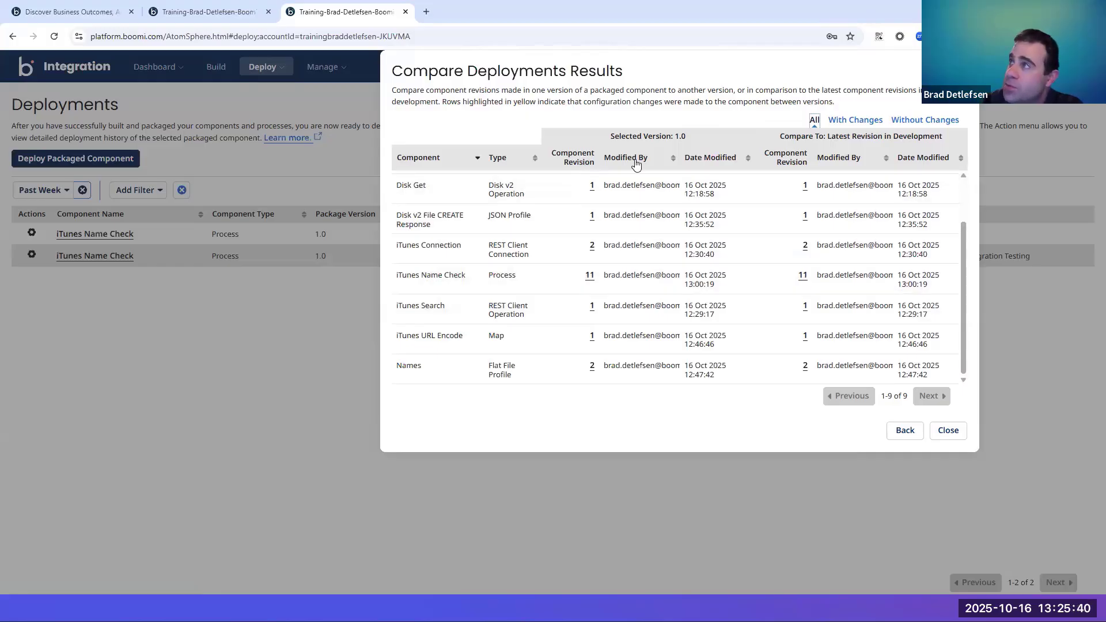
pyautogui.scroll(2, 662, 280)
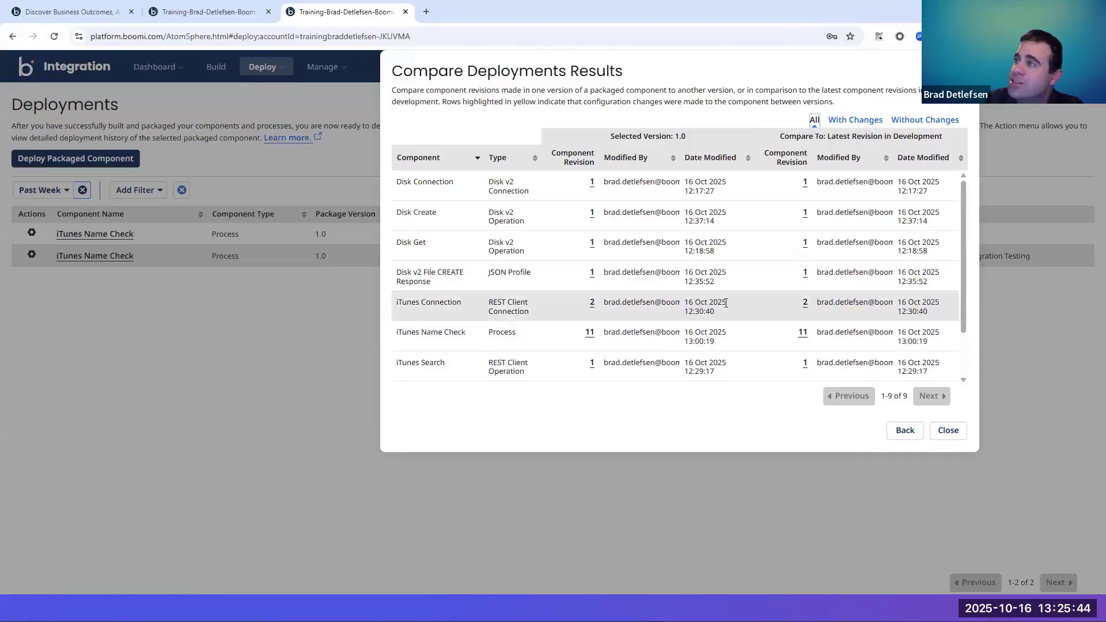
pyautogui.scroll(-2, 722, 304)
pyautogui.scroll(2, 724, 295)
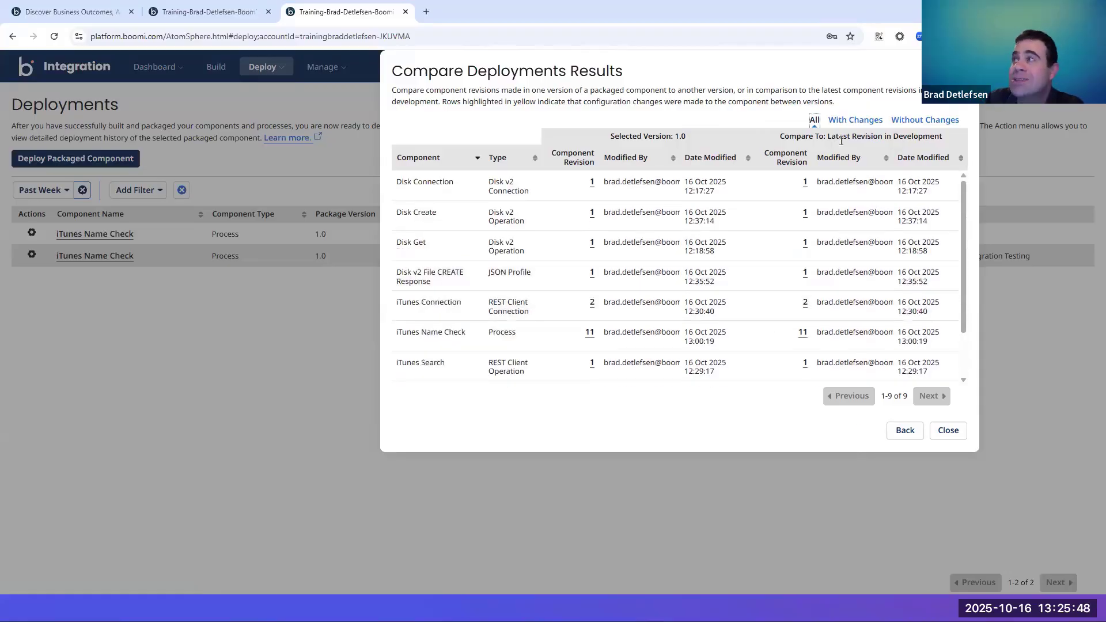
# Step: Filter the comparison results by components with changes and by those without changes, and close the results
pyautogui.click(859, 123)
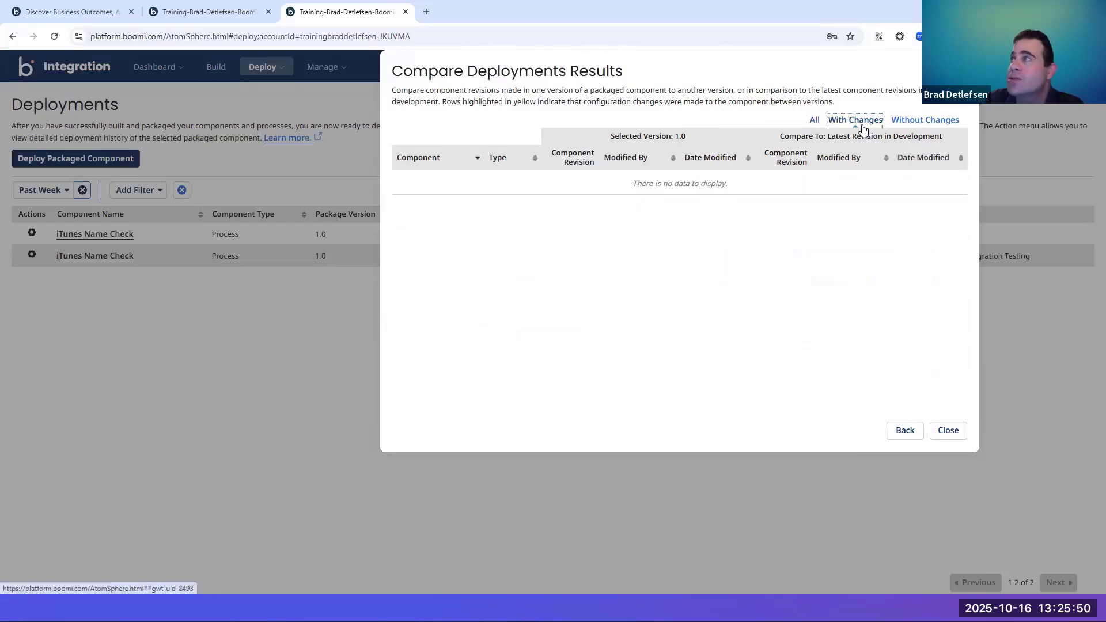
pyautogui.click(925, 121)
pyautogui.scroll(-2, 680, 276)
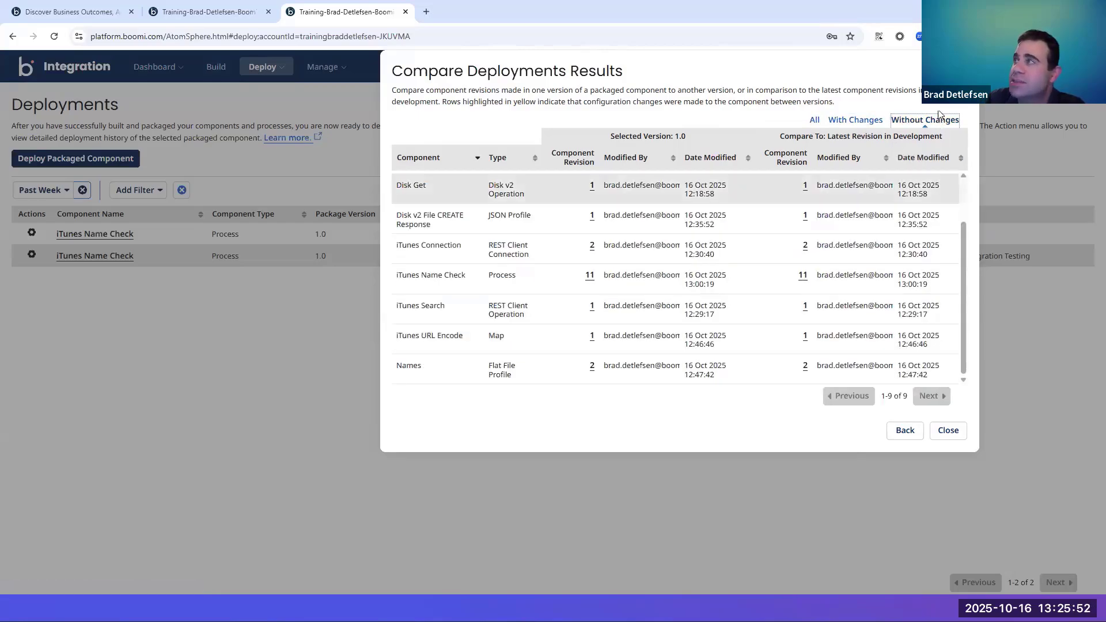
pyautogui.click(948, 431)
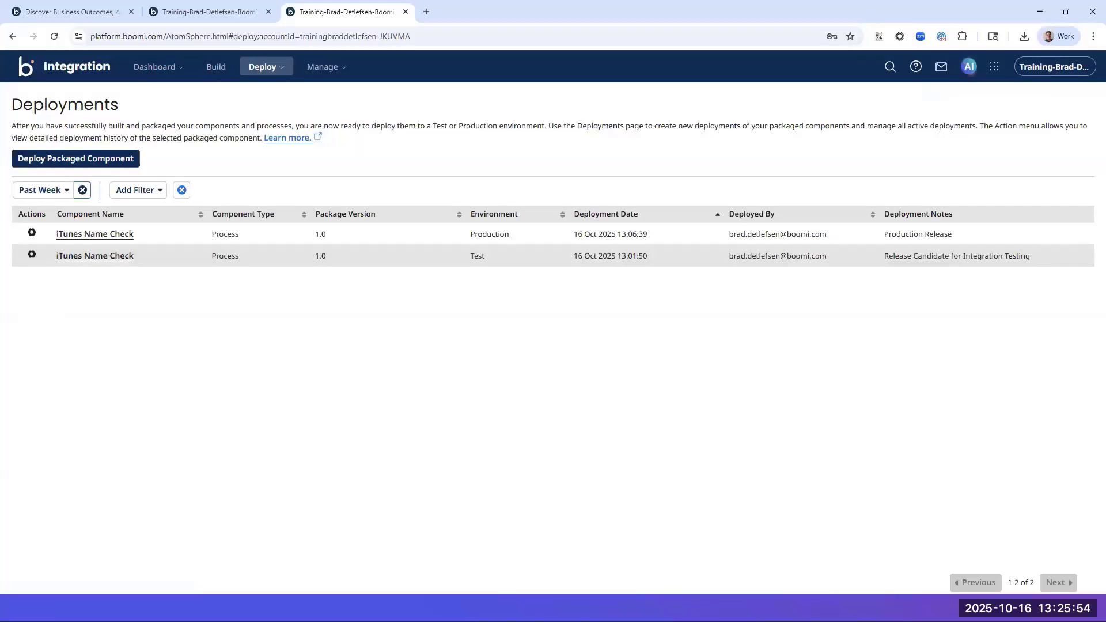
pyautogui.moveTo(284, 608)
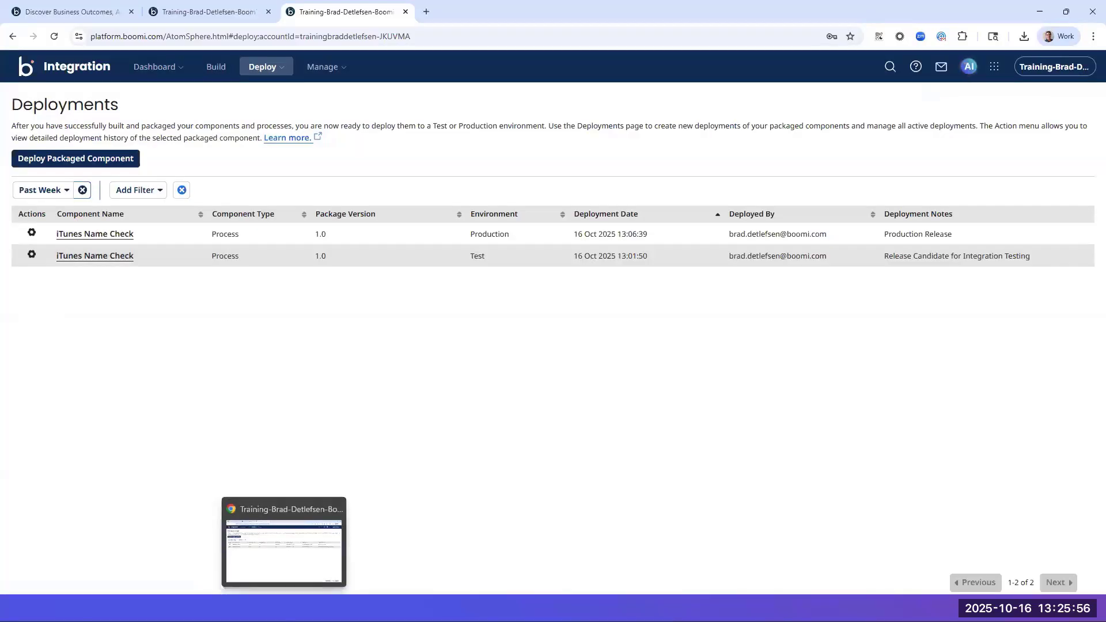